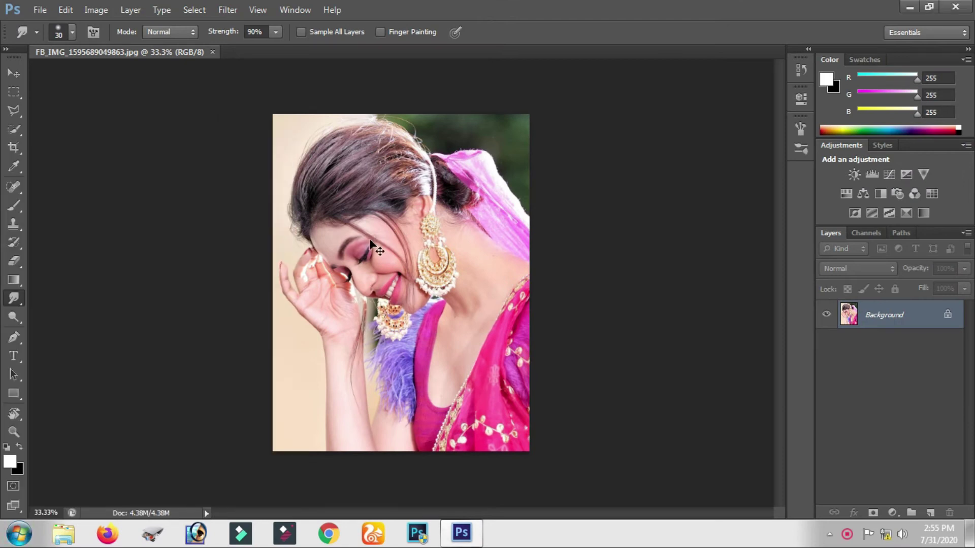
Step: Apply HDR Toning to the portrait with its default settings
{"action": "scroll", "coordinate": [370, 238], "scroll_direction": "up", "scroll_amount": 1}
{"action": "scroll", "coordinate": [362, 232], "scroll_direction": "up", "scroll_amount": 1}
{"action": "scroll", "coordinate": [356, 226], "scroll_direction": "up", "scroll_amount": 1}
{"action": "scroll", "coordinate": [349, 219], "scroll_direction": "up", "scroll_amount": 1}
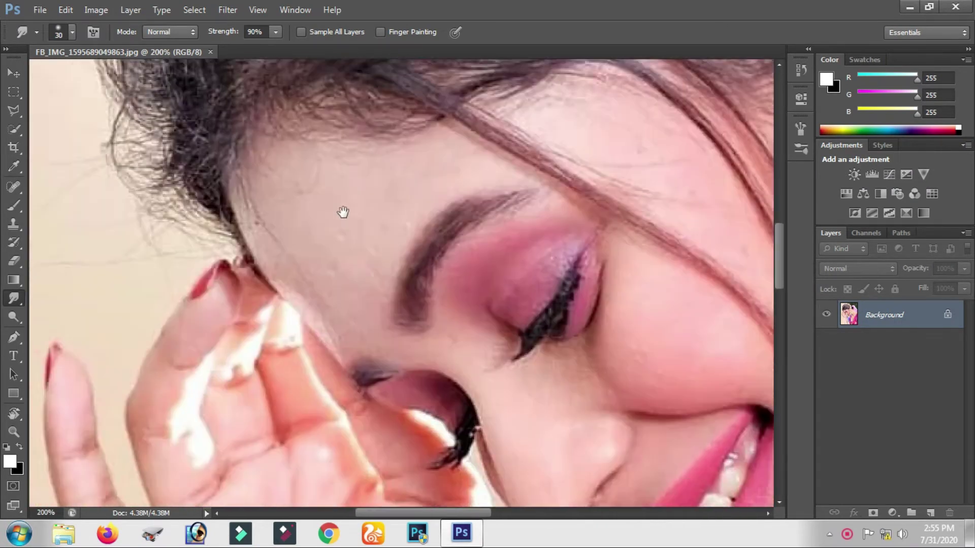
{"action": "scroll", "coordinate": [343, 212], "scroll_direction": "down", "scroll_amount": 1}
{"action": "scroll", "coordinate": [338, 209], "scroll_direction": "down", "scroll_amount": 1}
{"action": "left_click", "coordinate": [96, 10]}
{"action": "mouse_move", "coordinate": [117, 46]}
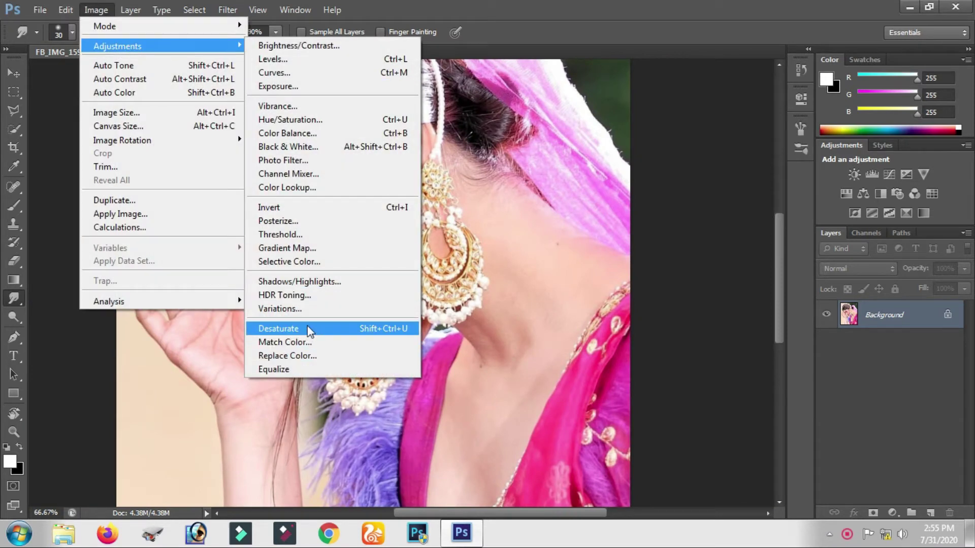
{"action": "left_click", "coordinate": [300, 295]}
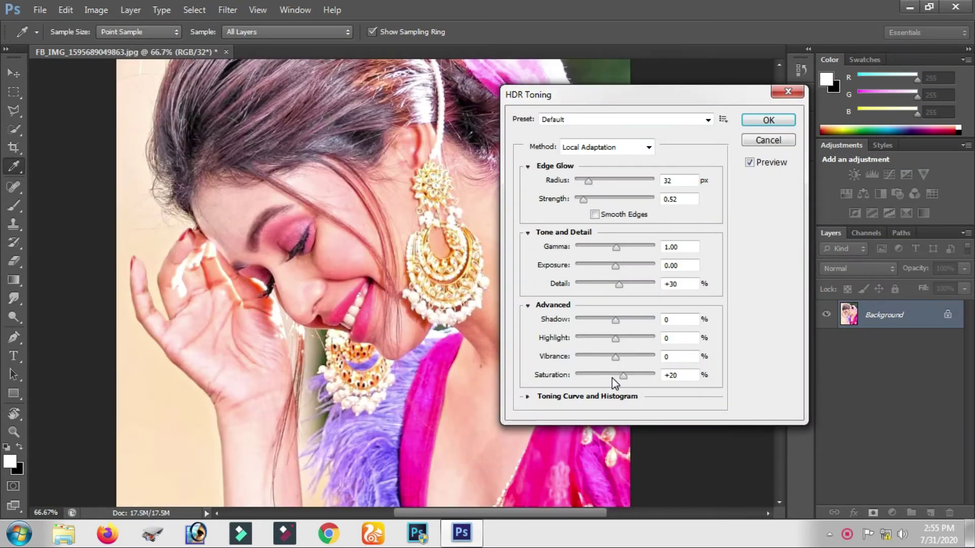
{"action": "left_click", "coordinate": [760, 120]}
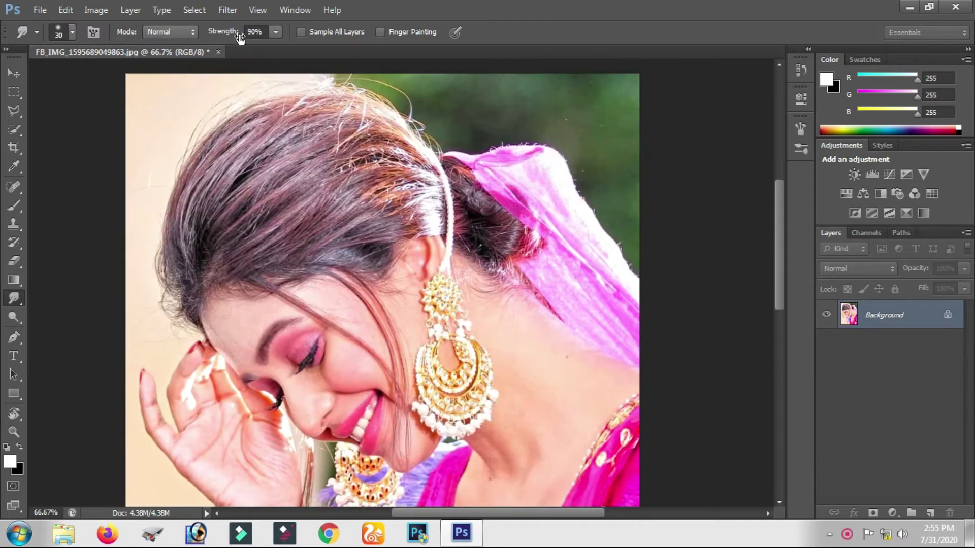
Step: Sharpen with Unsharp Mask at Amount 98%, Radius 3.3 px, Threshold 0
{"action": "left_click", "coordinate": [228, 10]}
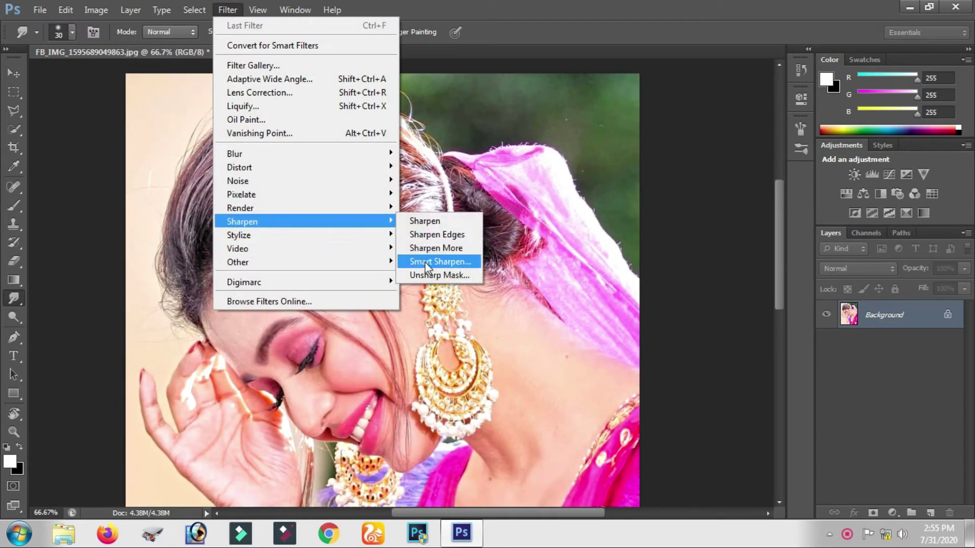
{"action": "left_click", "coordinate": [429, 275]}
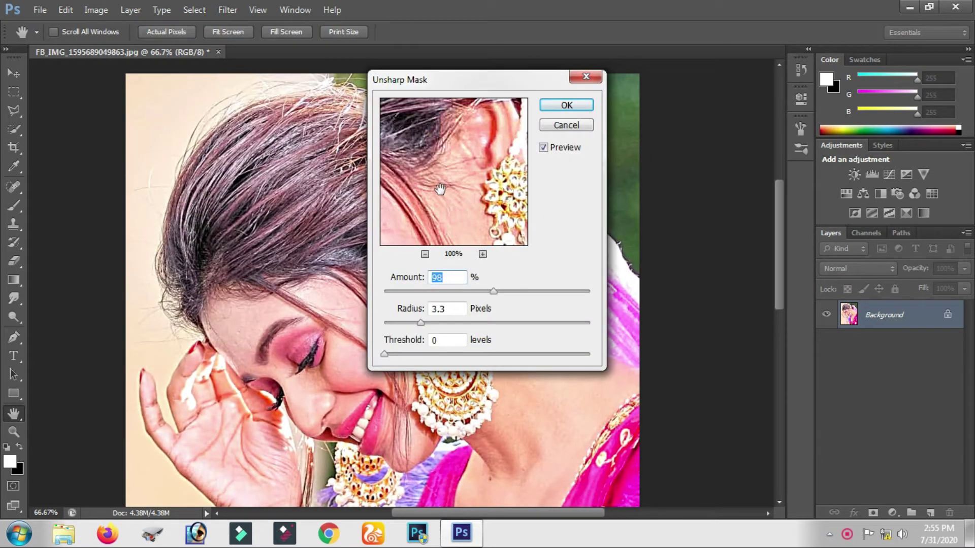
{"action": "left_click_drag", "start_coordinate": [439, 190], "coordinate": [470, 161]}
{"action": "left_click", "coordinate": [543, 148]}
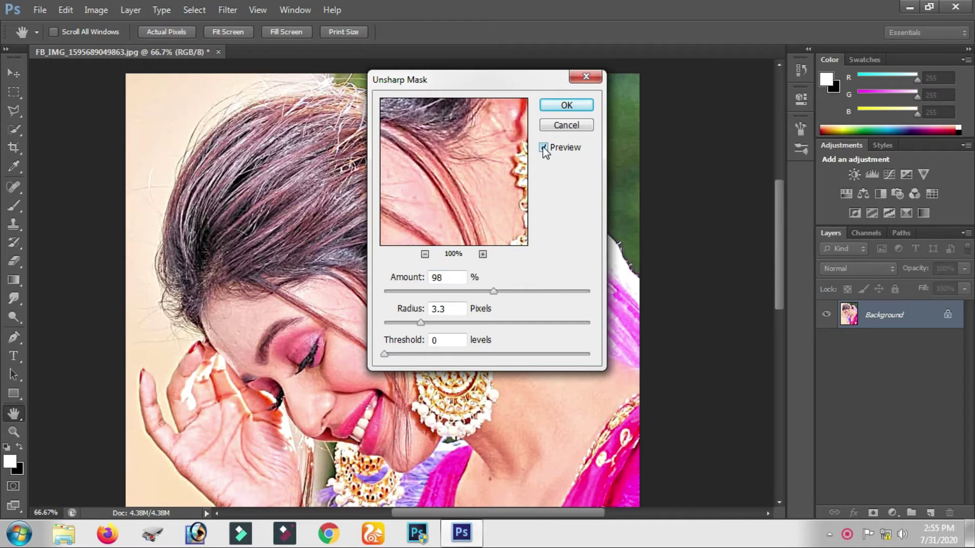
{"action": "left_click", "coordinate": [563, 106]}
{"action": "scroll", "coordinate": [263, 336], "scroll_direction": "up", "scroll_amount": 2}
Step: Smear the face edge from the forehead toward the fingers and set Smudge strength to 45%
{"action": "left_click_drag", "start_coordinate": [263, 337], "coordinate": [300, 218]}
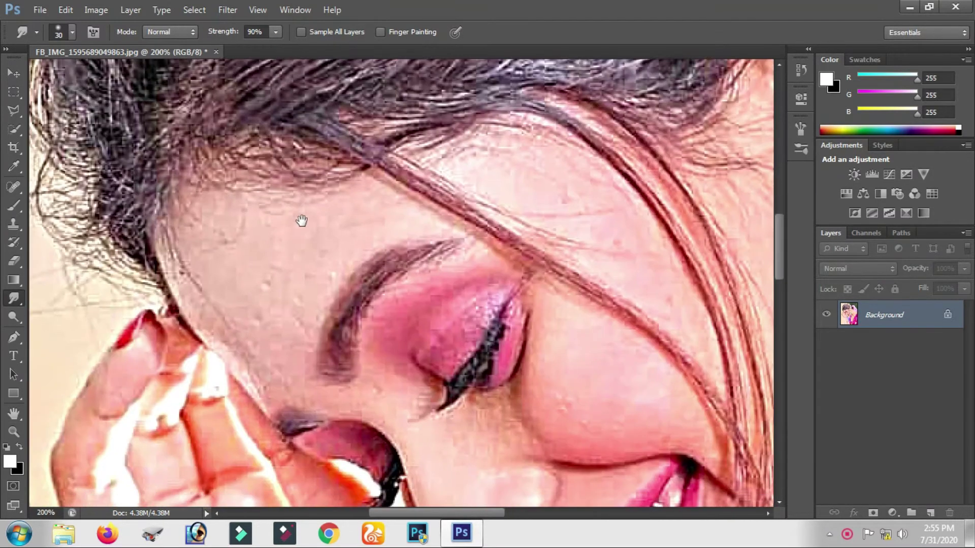
{"action": "mouse_move", "coordinate": [239, 202]}
{"action": "left_mouse_down"}
{"action": "mouse_move", "coordinate": [206, 265]}
{"action": "mouse_move", "coordinate": [261, 349]}
{"action": "mouse_move", "coordinate": [282, 348]}
{"action": "mouse_move", "coordinate": [254, 263]}
{"action": "mouse_move", "coordinate": [288, 261]}
{"action": "left_mouse_up"}
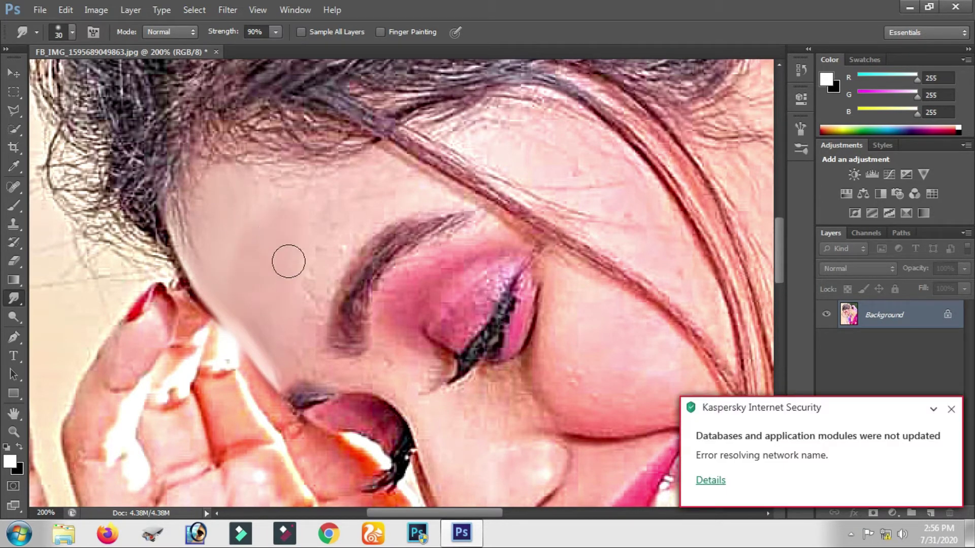
{"action": "left_click", "coordinate": [275, 32]}
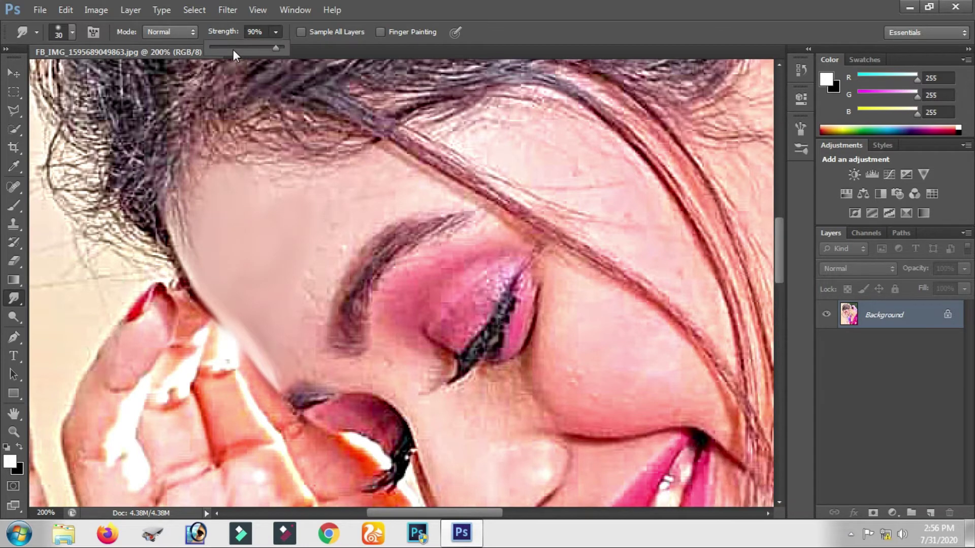
{"action": "left_click_drag", "start_coordinate": [233, 50], "coordinate": [220, 50]}
Step: Smooth the bumpy forehead skin, lower eyebrow edge and hair strands at the hairline
{"action": "mouse_move", "coordinate": [298, 361]}
{"action": "left_mouse_down"}
{"action": "mouse_move", "coordinate": [315, 259]}
{"action": "mouse_move", "coordinate": [330, 237]}
{"action": "mouse_move", "coordinate": [323, 203]}
{"action": "left_mouse_up"}
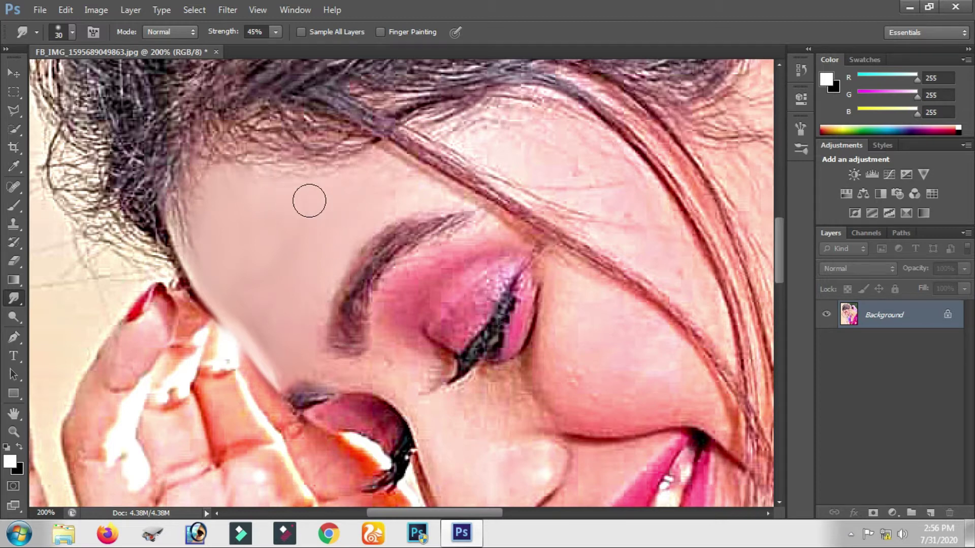
{"action": "mouse_move", "coordinate": [308, 318]}
{"action": "left_mouse_down"}
{"action": "mouse_move", "coordinate": [320, 353]}
{"action": "mouse_move", "coordinate": [348, 374]}
{"action": "mouse_move", "coordinate": [377, 380]}
{"action": "mouse_move", "coordinate": [387, 370]}
{"action": "mouse_move", "coordinate": [403, 381]}
{"action": "mouse_move", "coordinate": [381, 332]}
{"action": "mouse_move", "coordinate": [413, 279]}
{"action": "mouse_move", "coordinate": [467, 244]}
{"action": "mouse_move", "coordinate": [418, 283]}
{"action": "mouse_move", "coordinate": [411, 306]}
{"action": "mouse_move", "coordinate": [464, 245]}
{"action": "left_mouse_up"}
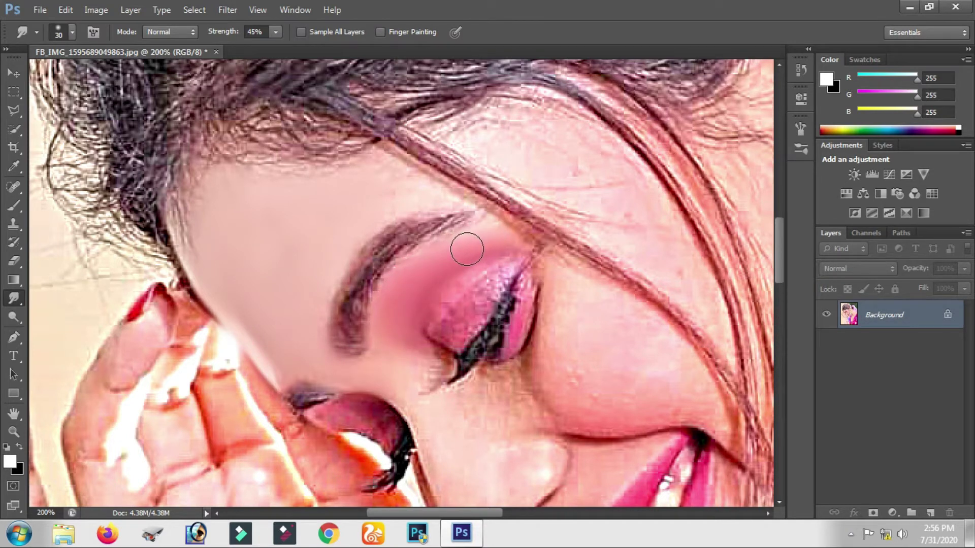
{"action": "mouse_move", "coordinate": [466, 200]}
{"action": "left_mouse_down"}
{"action": "mouse_move", "coordinate": [377, 163]}
{"action": "mouse_move", "coordinate": [462, 135]}
{"action": "mouse_move", "coordinate": [660, 155]}
{"action": "mouse_move", "coordinate": [568, 136]}
{"action": "mouse_move", "coordinate": [474, 135]}
{"action": "mouse_move", "coordinate": [574, 189]}
{"action": "mouse_move", "coordinate": [588, 172]}
{"action": "mouse_move", "coordinate": [619, 192]}
{"action": "mouse_move", "coordinate": [641, 185]}
{"action": "mouse_move", "coordinate": [587, 130]}
{"action": "mouse_move", "coordinate": [490, 113]}
{"action": "mouse_move", "coordinate": [462, 133]}
{"action": "mouse_move", "coordinate": [627, 242]}
{"action": "mouse_move", "coordinate": [631, 229]}
{"action": "mouse_move", "coordinate": [687, 257]}
{"action": "mouse_move", "coordinate": [620, 163]}
{"action": "mouse_move", "coordinate": [704, 320]}
{"action": "left_mouse_up"}
{"action": "left_click_drag", "start_coordinate": [620, 314], "coordinate": [538, 201]}
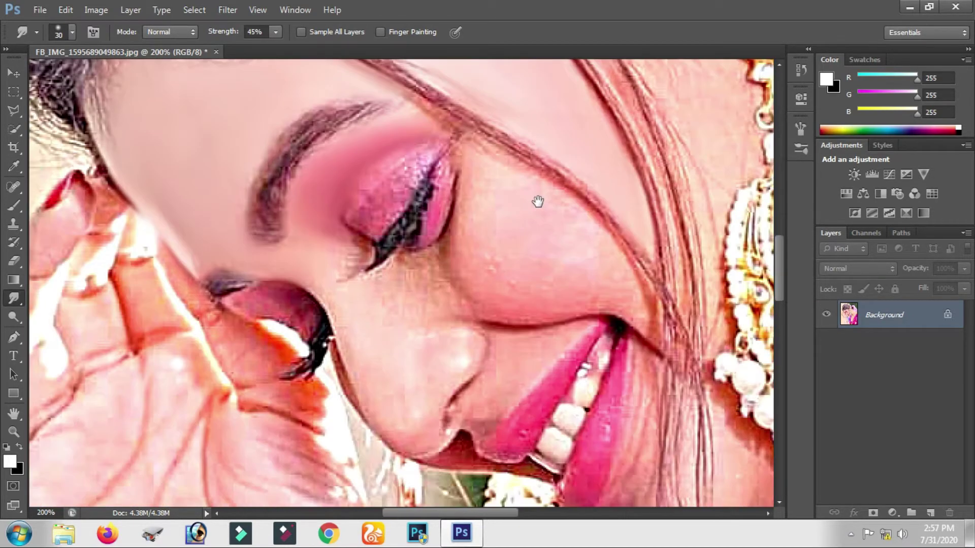
{"action": "left_click", "coordinate": [850, 534]}
{"action": "left_click", "coordinate": [883, 440]}
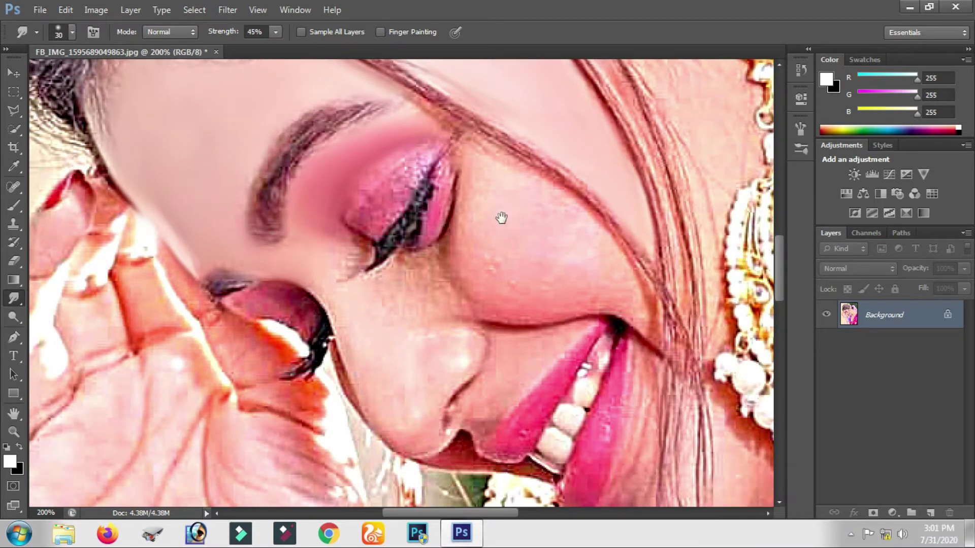
Step: Zoom in and smooth the light cheek specks and the skin near the nose edge
{"action": "key", "text": "ctrl+plus"}
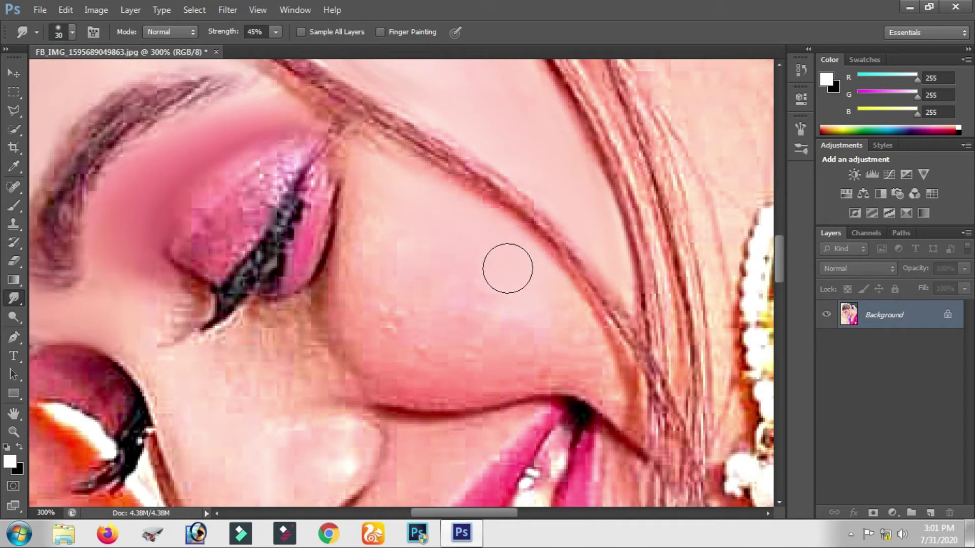
{"action": "left_click_drag", "start_coordinate": [423, 299], "coordinate": [422, 342]}
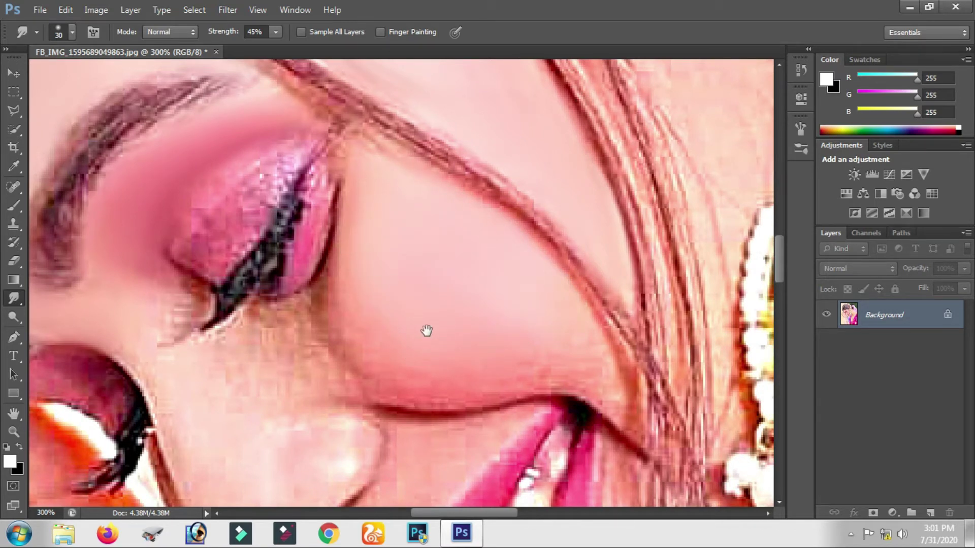
{"action": "left_click_drag", "start_coordinate": [426, 331], "coordinate": [427, 259]}
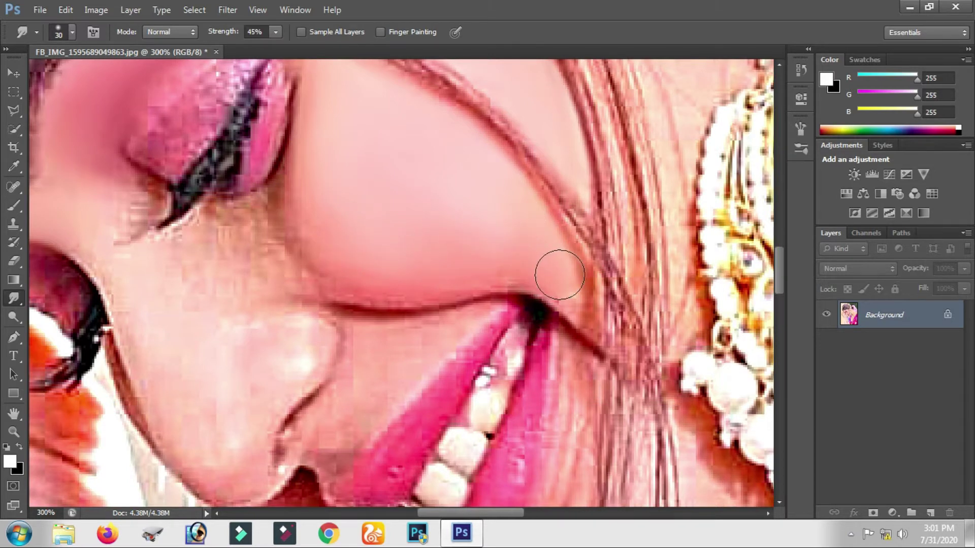
{"action": "scroll", "coordinate": [492, 187], "scroll_direction": "left", "scroll_amount": 3}
{"action": "scroll", "coordinate": [457, 188], "scroll_direction": "left", "scroll_amount": 3}
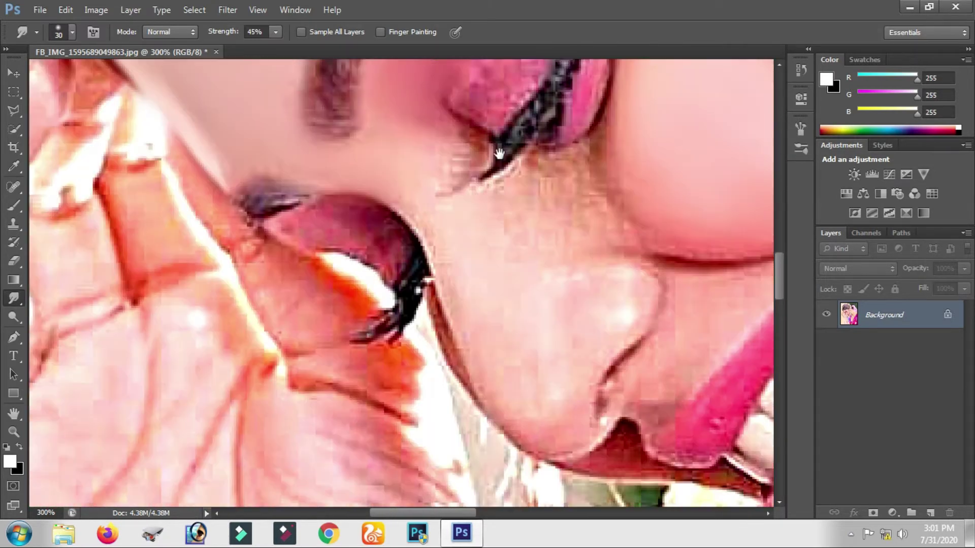
{"action": "mouse_move", "coordinate": [423, 188]}
{"action": "left_mouse_down"}
{"action": "mouse_move", "coordinate": [483, 319]}
{"action": "mouse_move", "coordinate": [523, 317]}
{"action": "mouse_move", "coordinate": [539, 198]}
{"action": "mouse_move", "coordinate": [562, 174]}
{"action": "mouse_move", "coordinate": [573, 177]}
{"action": "mouse_move", "coordinate": [546, 233]}
{"action": "left_mouse_up"}
{"action": "scroll", "coordinate": [513, 210], "scroll_direction": "down", "scroll_amount": 3}
{"action": "scroll", "coordinate": [513, 211], "scroll_direction": "right", "scroll_amount": 3}
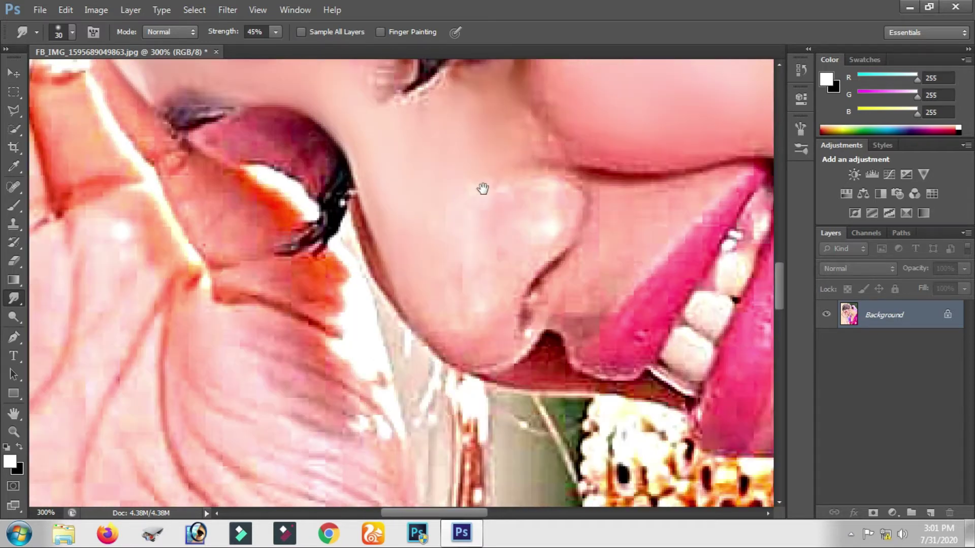
Step: Shrink the Smudge brush to 20 and smooth the chin edge and blotchy nose-tip skin
{"action": "key", "text": "bracketleft"}
{"action": "scroll", "coordinate": [400, 211], "scroll_direction": "down", "scroll_amount": 3}
{"action": "scroll", "coordinate": [400, 211], "scroll_direction": "right", "scroll_amount": 2}
{"action": "mouse_move", "coordinate": [439, 244]}
{"action": "left_mouse_down"}
{"action": "mouse_move", "coordinate": [392, 203]}
{"action": "mouse_move", "coordinate": [455, 248]}
{"action": "mouse_move", "coordinate": [437, 253]}
{"action": "mouse_move", "coordinate": [462, 250]}
{"action": "left_mouse_up"}
{"action": "scroll", "coordinate": [449, 238], "scroll_direction": "up", "scroll_amount": 1}
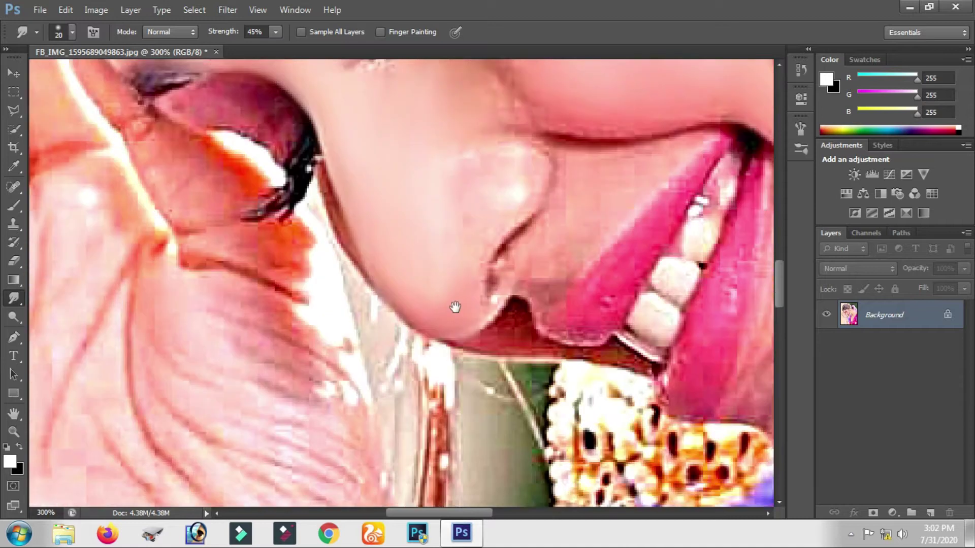
{"action": "scroll", "coordinate": [447, 315], "scroll_direction": "up", "scroll_amount": 2}
{"action": "mouse_move", "coordinate": [456, 252]}
{"action": "left_mouse_down"}
{"action": "mouse_move", "coordinate": [507, 282]}
{"action": "mouse_move", "coordinate": [496, 259]}
{"action": "mouse_move", "coordinate": [480, 254]}
{"action": "mouse_move", "coordinate": [470, 309]}
{"action": "mouse_move", "coordinate": [496, 300]}
{"action": "mouse_move", "coordinate": [461, 350]}
{"action": "mouse_move", "coordinate": [526, 256]}
{"action": "mouse_move", "coordinate": [507, 291]}
{"action": "mouse_move", "coordinate": [409, 174]}
{"action": "mouse_move", "coordinate": [480, 338]}
{"action": "mouse_move", "coordinate": [463, 284]}
{"action": "mouse_move", "coordinate": [523, 258]}
{"action": "mouse_move", "coordinate": [577, 181]}
{"action": "mouse_move", "coordinate": [515, 267]}
{"action": "mouse_move", "coordinate": [584, 167]}
{"action": "left_mouse_up"}
Step: Set the brush to 10 px and smooth the eyelid streak, eyelash tail and pink lid corner
{"action": "key", "text": "bracketleft"}
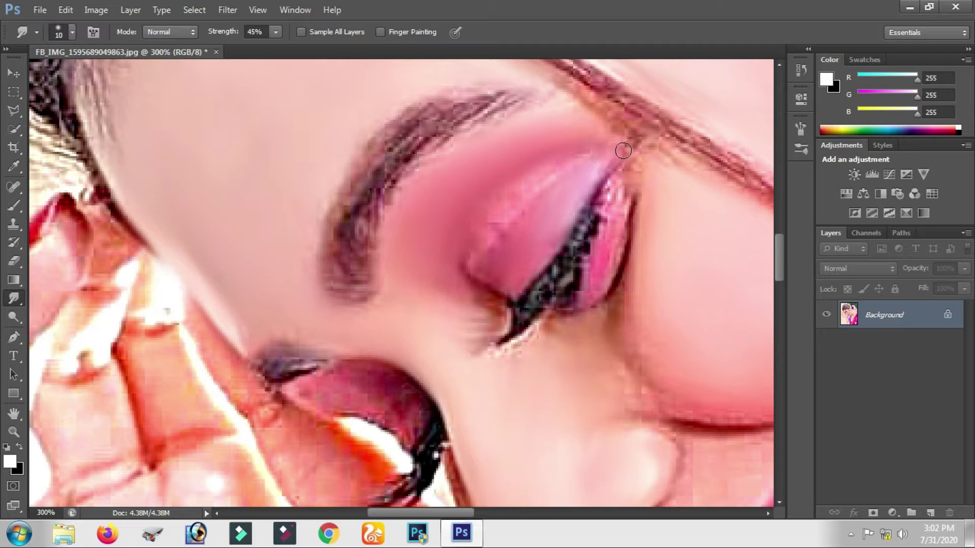
{"action": "left_click_drag", "start_coordinate": [534, 193], "coordinate": [483, 254]}
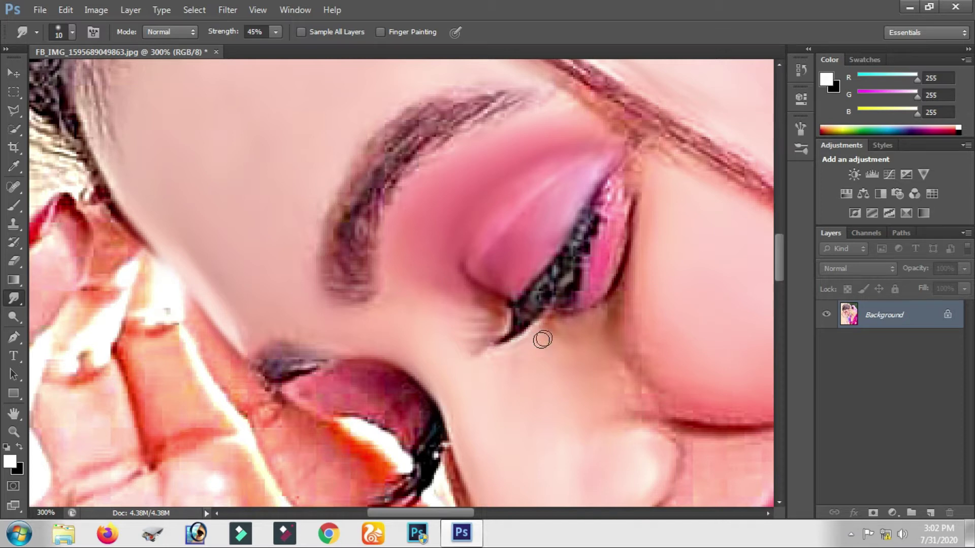
{"action": "mouse_move", "coordinate": [525, 322]}
{"action": "left_mouse_down"}
{"action": "mouse_move", "coordinate": [490, 348]}
{"action": "mouse_move", "coordinate": [519, 319]}
{"action": "left_mouse_up"}
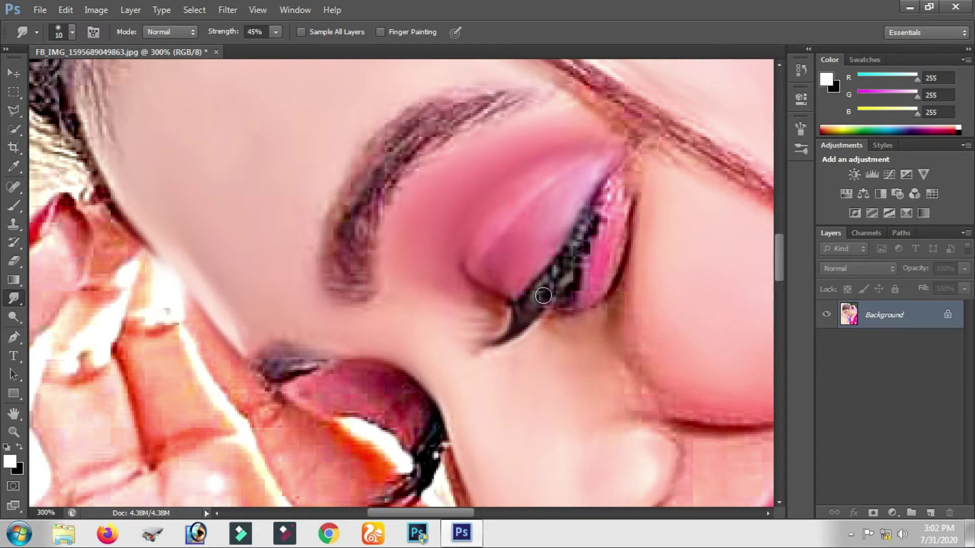
{"action": "mouse_move", "coordinate": [623, 206]}
{"action": "left_mouse_down"}
{"action": "mouse_move", "coordinate": [604, 244]}
{"action": "mouse_move", "coordinate": [635, 184]}
{"action": "mouse_move", "coordinate": [612, 270]}
{"action": "left_mouse_up"}
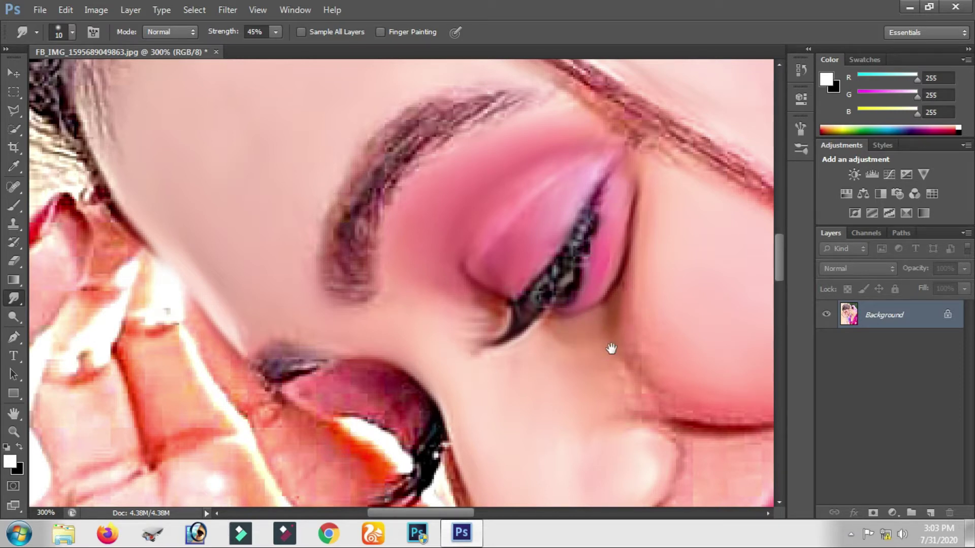
Step: Smudge the dark lip crease leftward and smooth the crease along the nostril edge
{"action": "left_click_drag", "start_coordinate": [611, 348], "coordinate": [480, 250]}
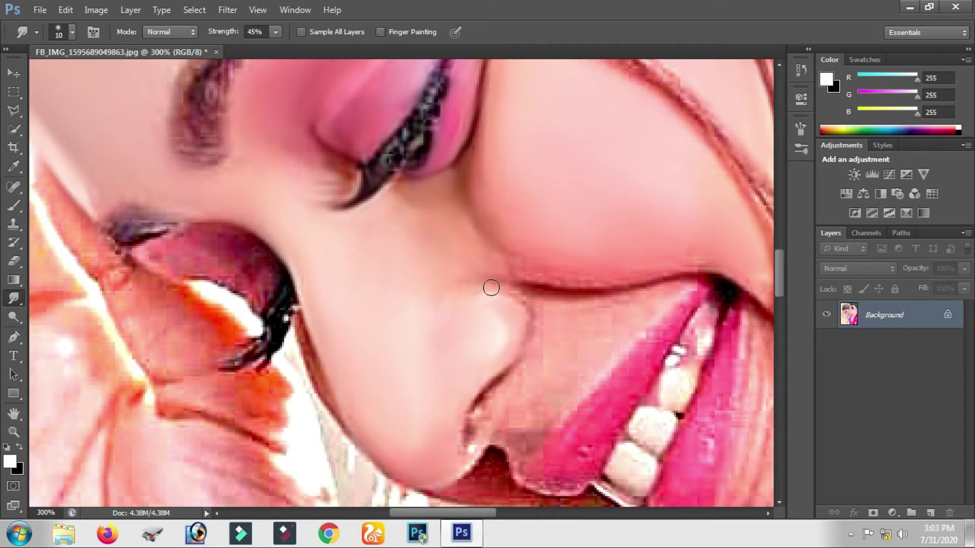
{"action": "left_click_drag", "start_coordinate": [517, 289], "coordinate": [456, 285]}
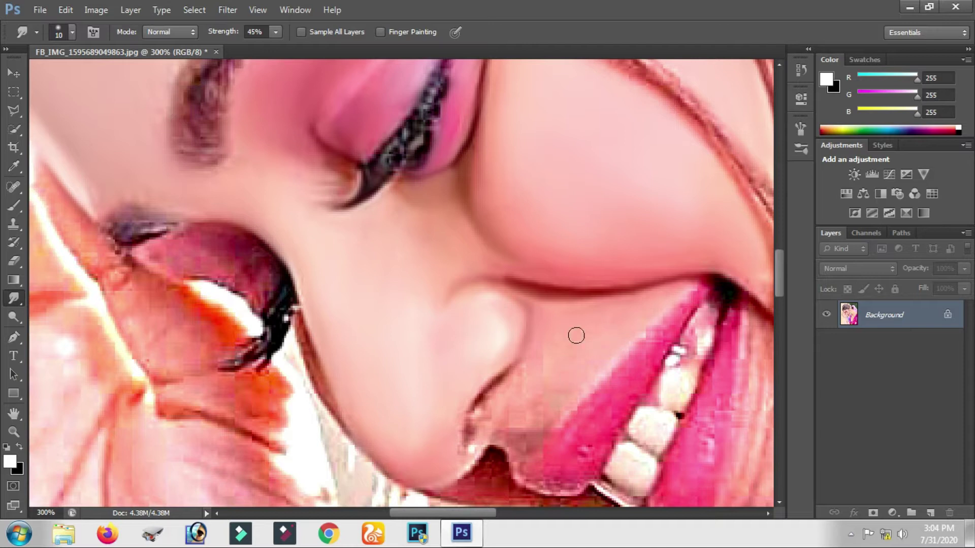
{"action": "left_click_drag", "start_coordinate": [592, 352], "coordinate": [630, 269]}
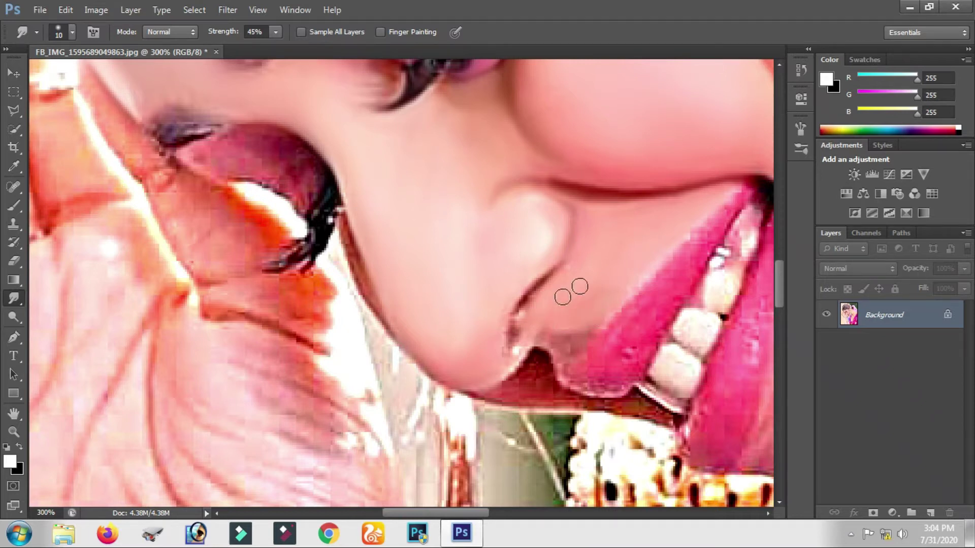
{"action": "left_click_drag", "start_coordinate": [531, 298], "coordinate": [511, 326]}
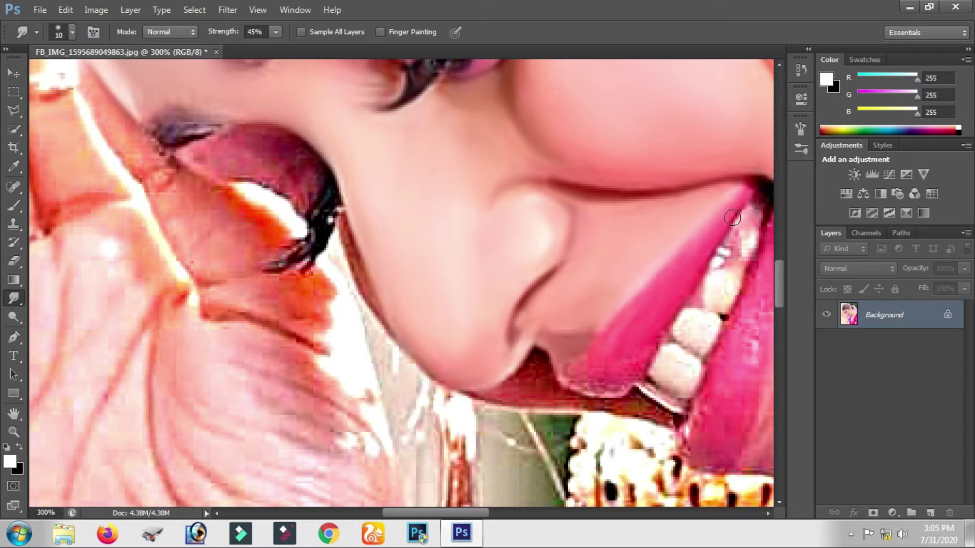
Step: Smudge the lip corner, the crease below it, and the lower lip edge smooth
{"action": "scroll", "coordinate": [653, 201], "scroll_direction": "down", "scroll_amount": 3}
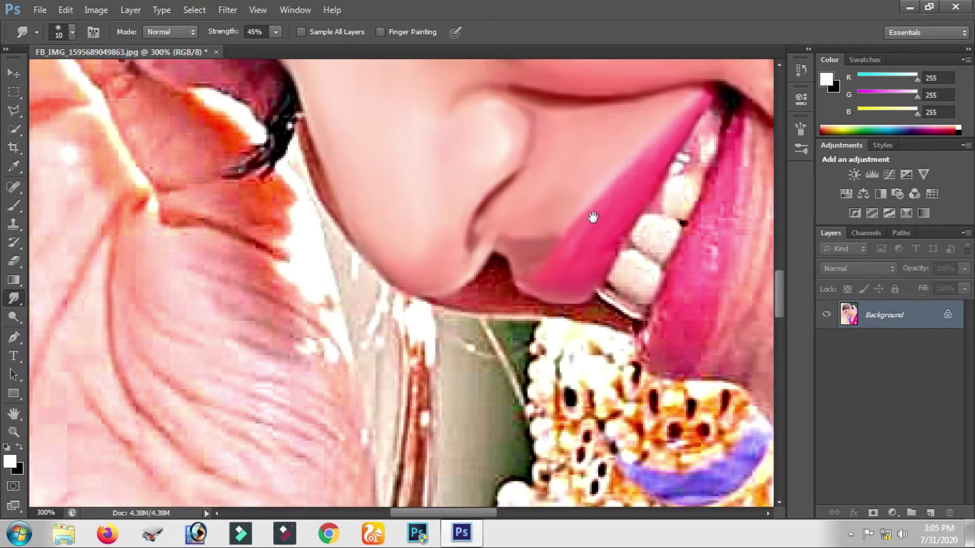
{"action": "left_click_drag", "start_coordinate": [592, 218], "coordinate": [374, 355]}
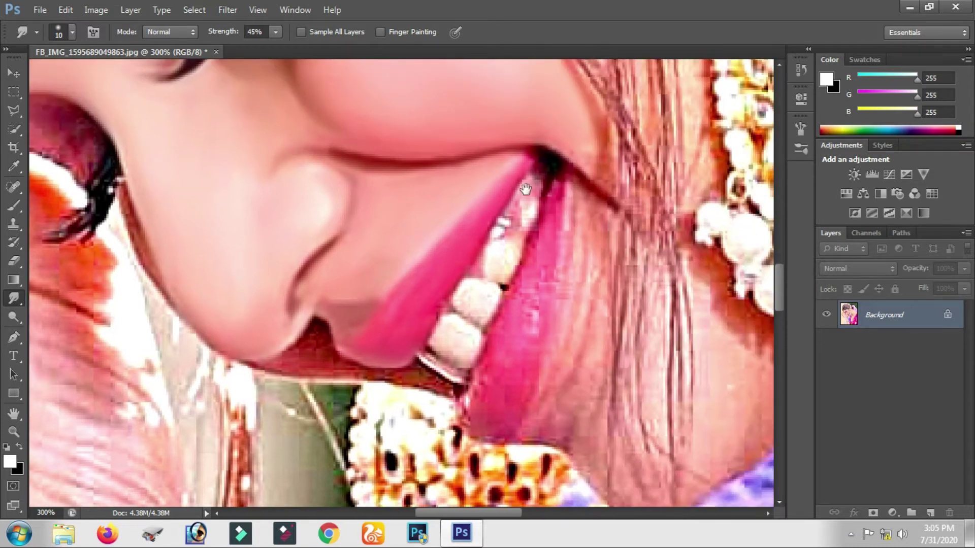
{"action": "mouse_move", "coordinate": [518, 218]}
{"action": "left_mouse_down"}
{"action": "mouse_move", "coordinate": [555, 205]}
{"action": "mouse_move", "coordinate": [596, 257]}
{"action": "left_mouse_up"}
{"action": "left_click_drag", "start_coordinate": [563, 226], "coordinate": [594, 259]}
{"action": "left_click_drag", "start_coordinate": [574, 203], "coordinate": [578, 216]}
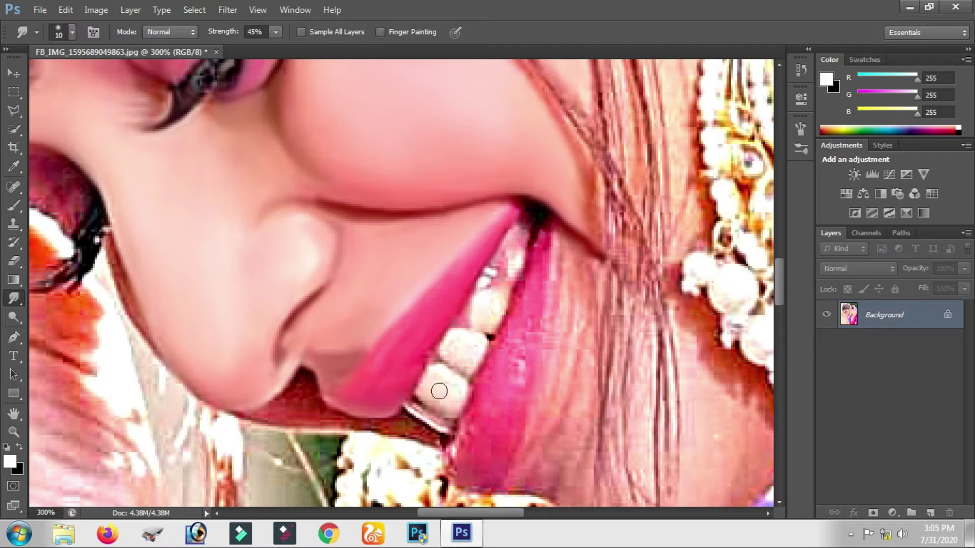
{"action": "left_click_drag", "start_coordinate": [291, 338], "coordinate": [362, 241]}
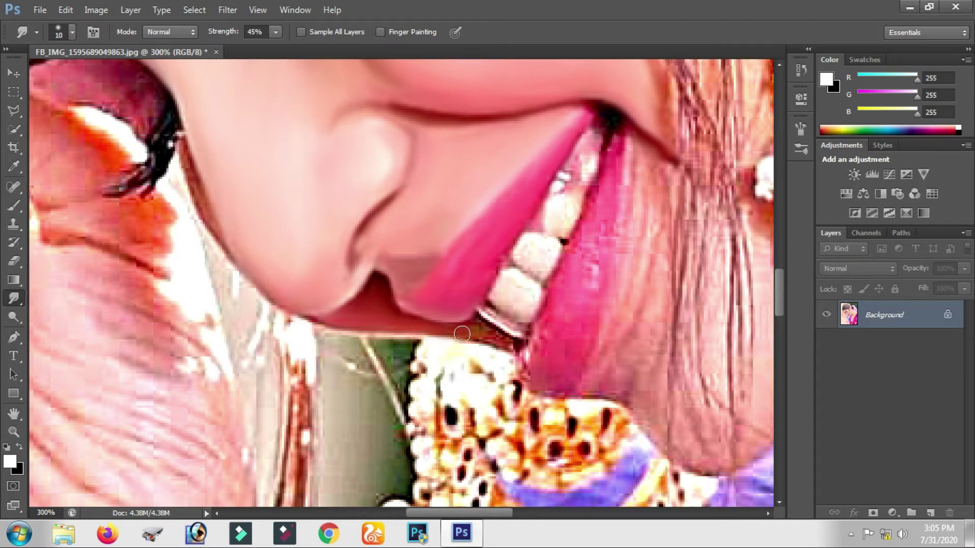
{"action": "left_click_drag", "start_coordinate": [494, 343], "coordinate": [456, 337]}
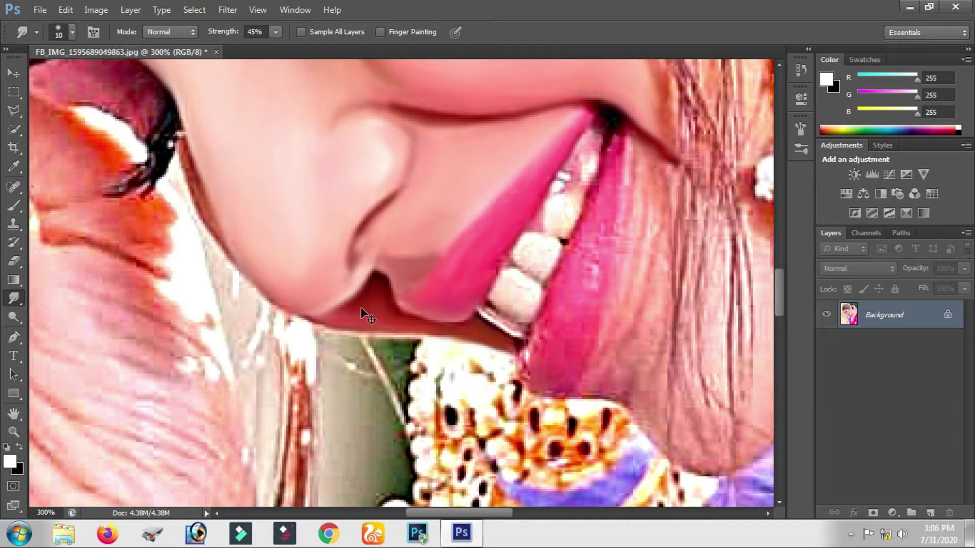
Step: At 400% zoom, smooth the eyelash edge beside the nose and the pink eyelid, then zoom back out
{"action": "left_click_drag", "start_coordinate": [236, 227], "coordinate": [428, 302]}
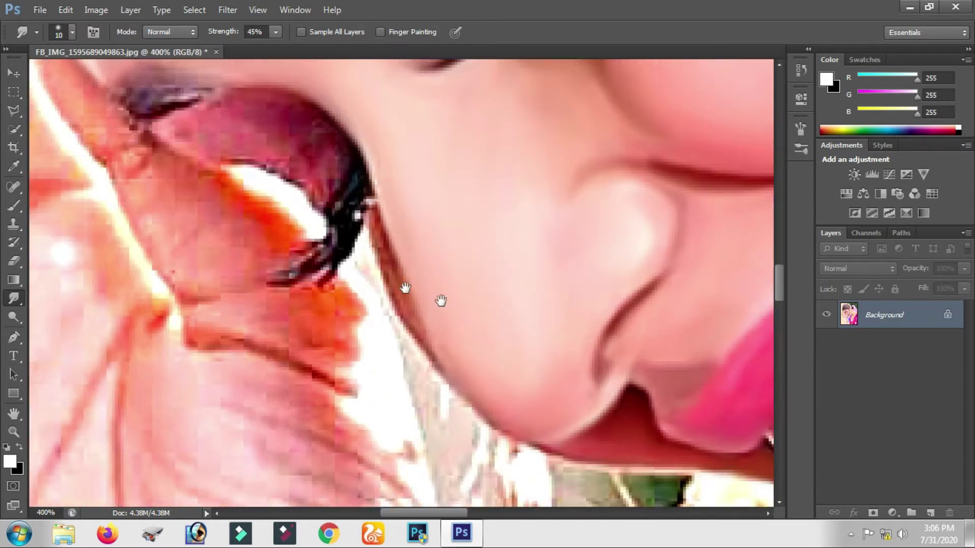
{"action": "key", "text": "ctrl+plus"}
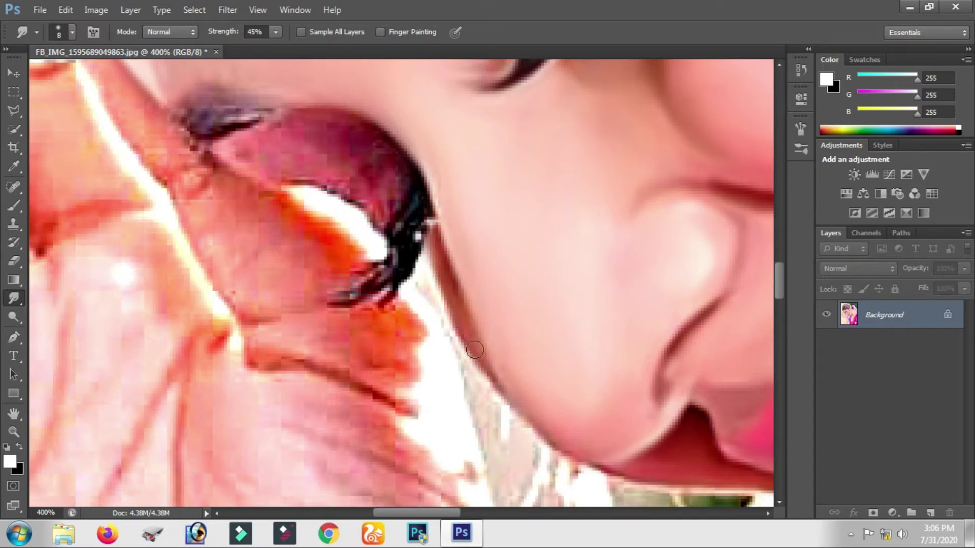
{"action": "left_click_drag", "start_coordinate": [439, 244], "coordinate": [452, 274]}
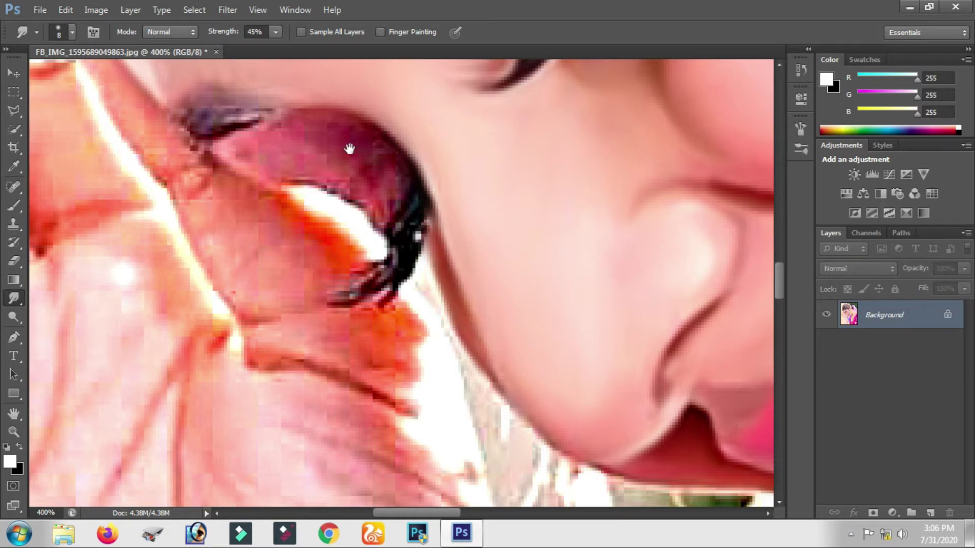
{"action": "left_click_drag", "start_coordinate": [349, 149], "coordinate": [433, 291]}
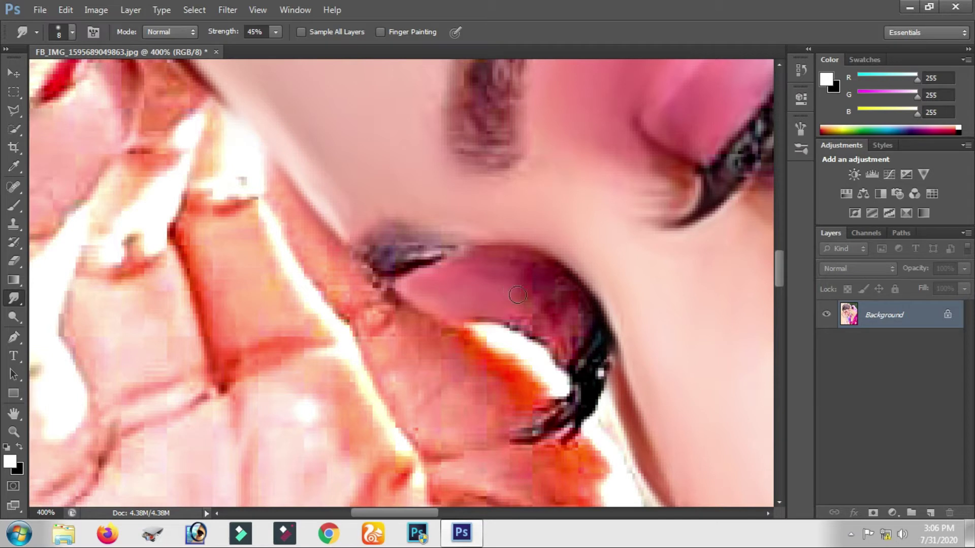
{"action": "mouse_move", "coordinate": [554, 315]}
{"action": "left_mouse_down"}
{"action": "mouse_move", "coordinate": [566, 320]}
{"action": "mouse_move", "coordinate": [577, 302]}
{"action": "mouse_move", "coordinate": [524, 256]}
{"action": "mouse_move", "coordinate": [541, 261]}
{"action": "mouse_move", "coordinate": [514, 270]}
{"action": "left_mouse_up"}
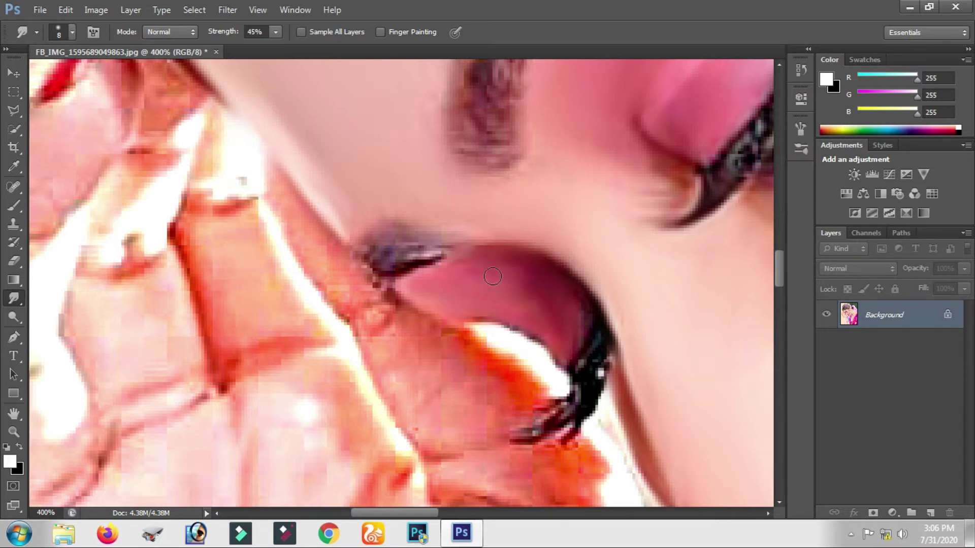
{"action": "key", "text": "ctrl+minus"}
{"action": "scroll", "coordinate": [495, 317], "scroll_direction": "right", "scroll_amount": 2}
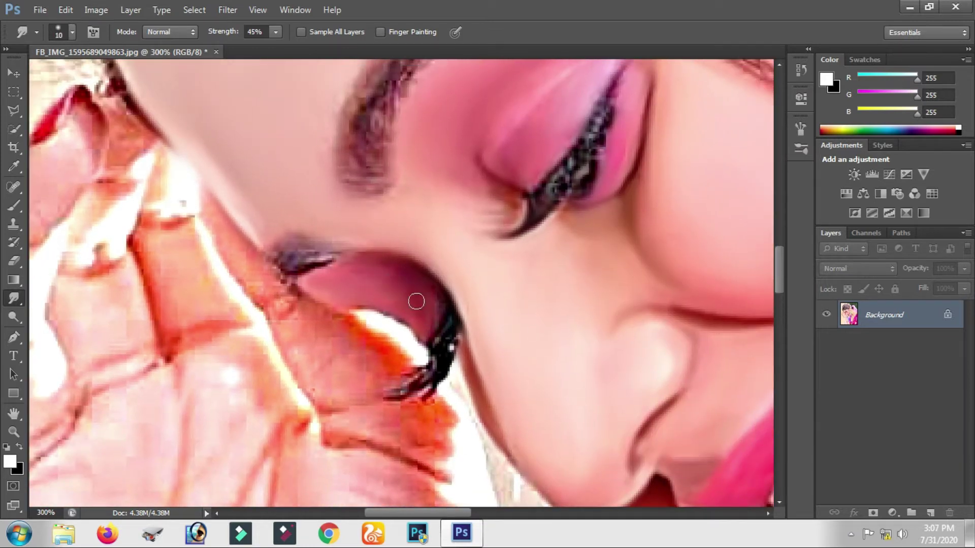
Step: Zoom to 300% on the eye and smooth the lower eyelash into a soft curve
{"action": "left_click", "coordinate": [434, 316], "text": "alt"}
{"action": "left_click", "coordinate": [434, 315], "text": "alt"}
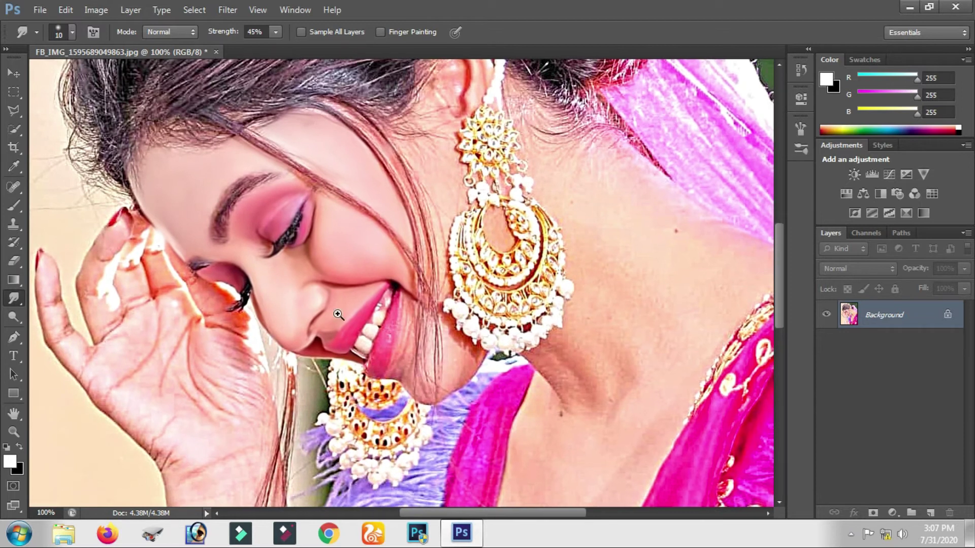
{"action": "left_click", "coordinate": [338, 315], "text": "ctrl"}
{"action": "left_click", "coordinate": [158, 274], "text": "ctrl"}
{"action": "mouse_move", "coordinate": [407, 269]}
{"action": "left_mouse_down"}
{"action": "mouse_move", "coordinate": [355, 312]}
{"action": "mouse_move", "coordinate": [386, 302]}
{"action": "mouse_move", "coordinate": [375, 316]}
{"action": "left_mouse_up"}
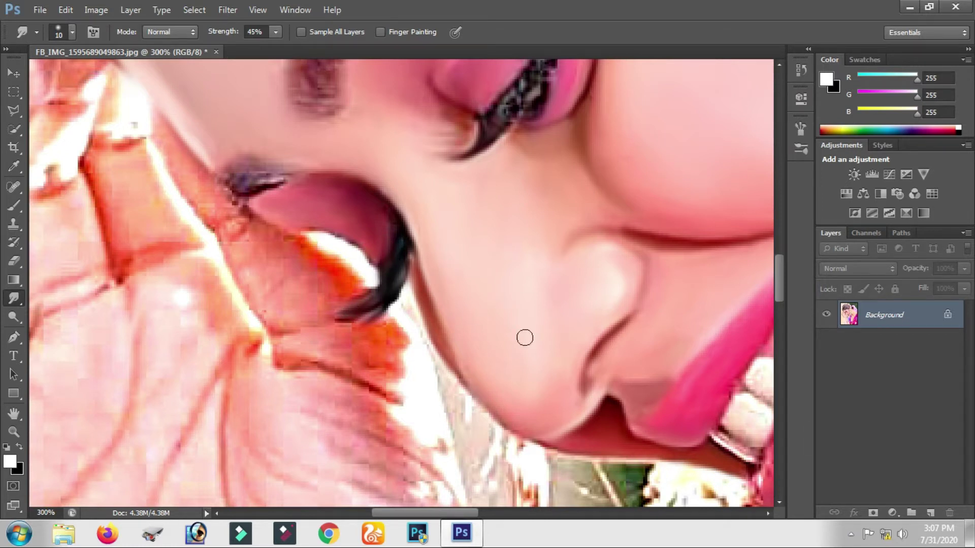
Step: Smudge the white edge below the teeth and smooth the chin skin texture
{"action": "left_click_drag", "start_coordinate": [525, 338], "coordinate": [358, 217]}
{"action": "left_click_drag", "start_coordinate": [649, 223], "coordinate": [456, 227]}
{"action": "left_click_drag", "start_coordinate": [361, 223], "coordinate": [333, 323]}
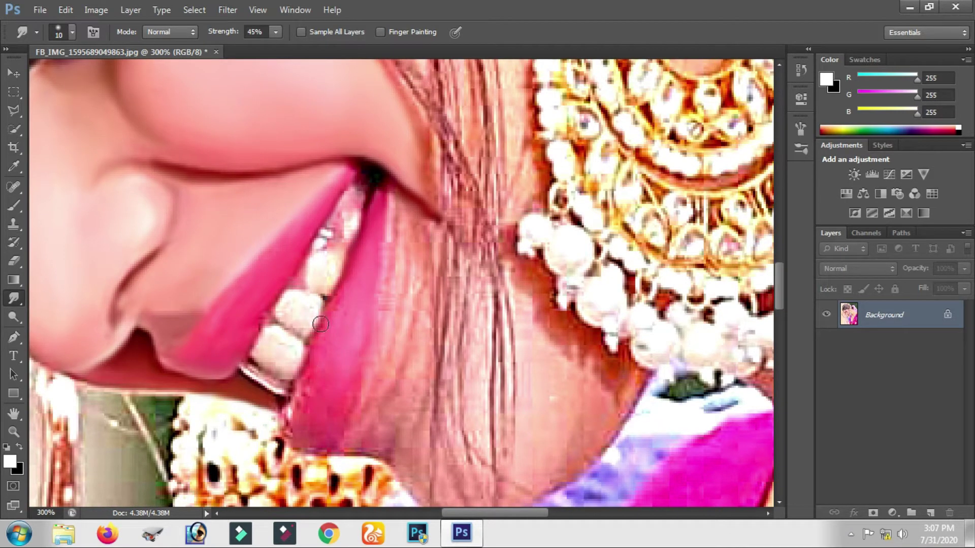
{"action": "left_click_drag", "start_coordinate": [346, 290], "coordinate": [412, 193]}
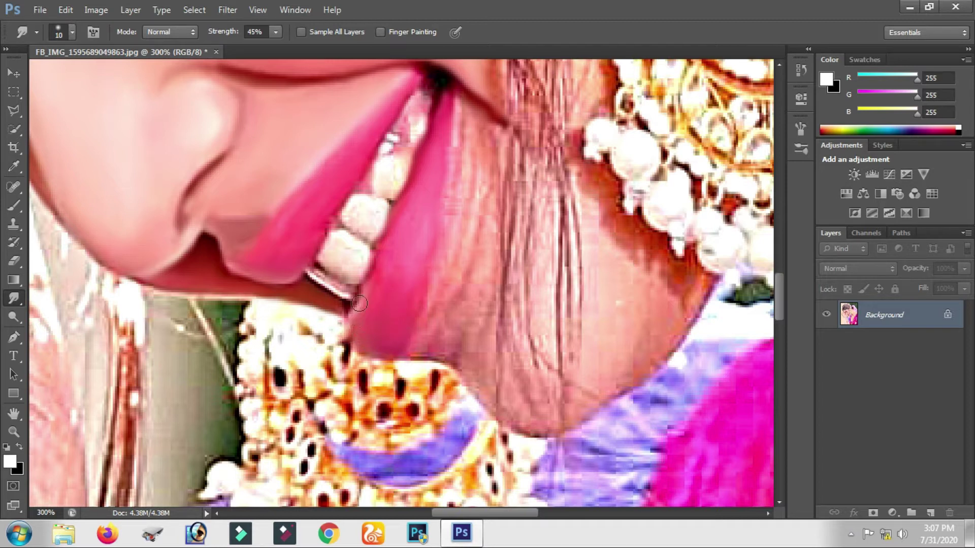
{"action": "left_click_drag", "start_coordinate": [320, 277], "coordinate": [341, 289]}
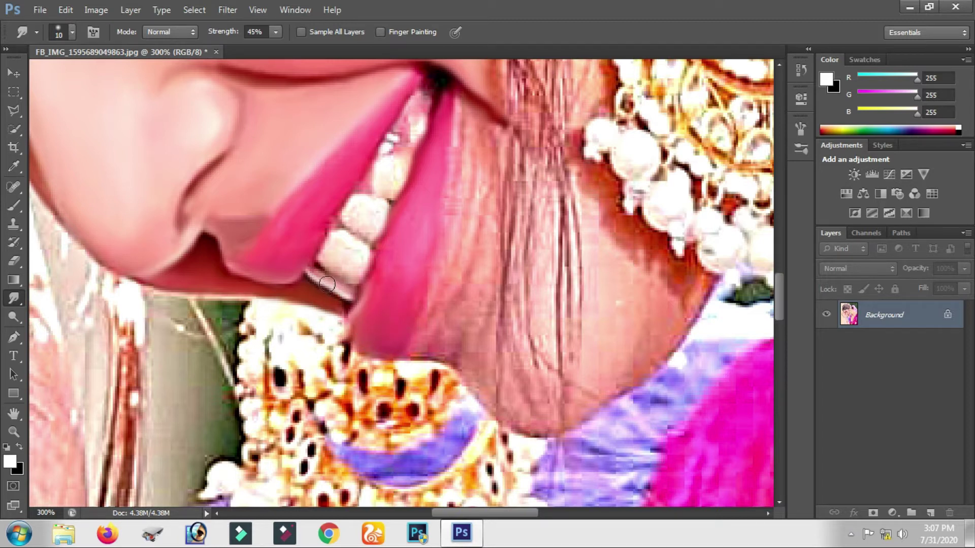
{"action": "left_click_drag", "start_coordinate": [464, 322], "coordinate": [419, 353]}
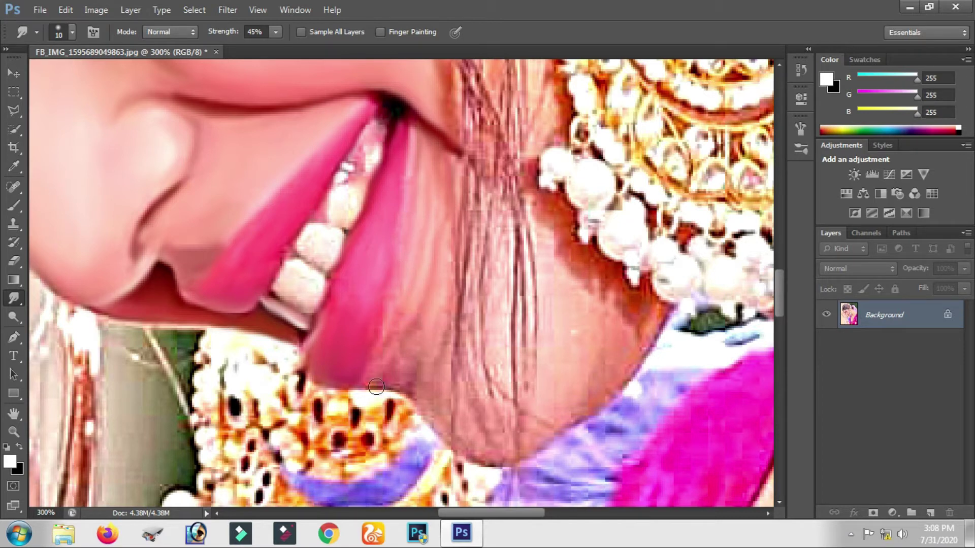
{"action": "left_click_drag", "start_coordinate": [402, 339], "coordinate": [411, 339]}
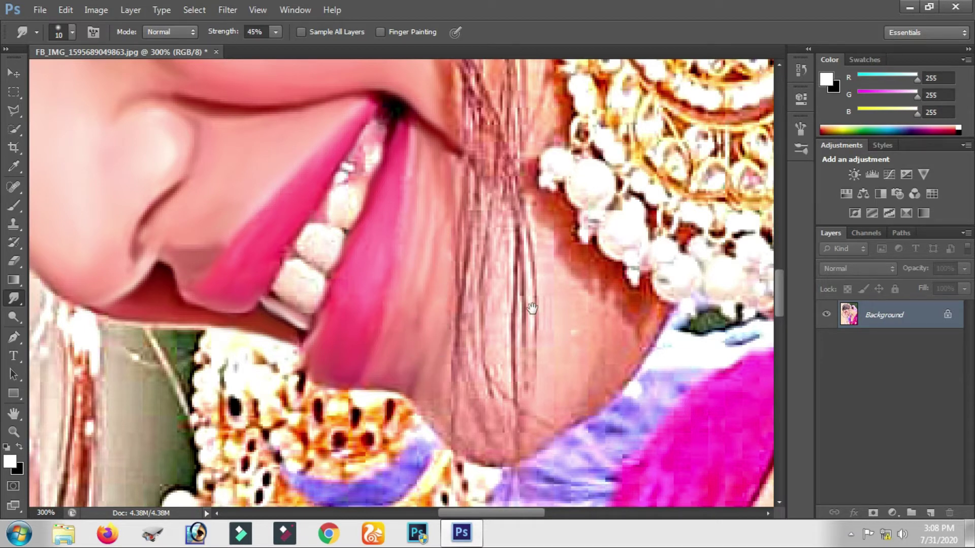
{"action": "left_click_drag", "start_coordinate": [531, 308], "coordinate": [410, 234]}
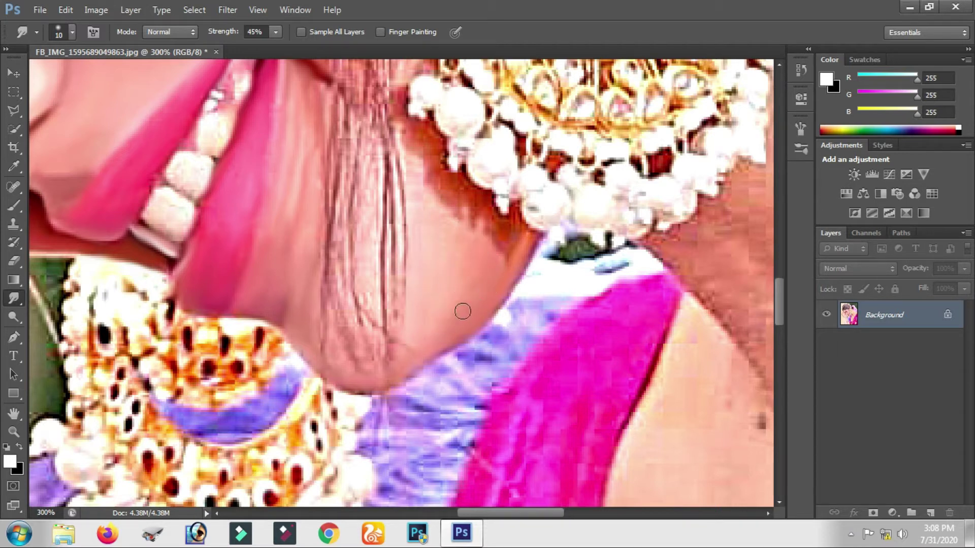
{"action": "scroll", "coordinate": [473, 250], "scroll_direction": "up", "scroll_amount": 3}
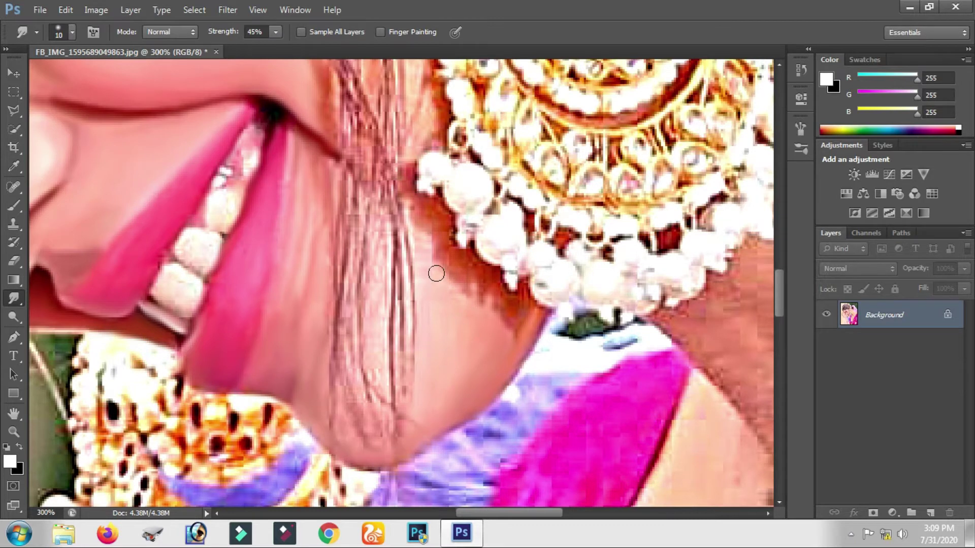
Step: Return to the Smudge tool and smear the hair strands over the cheek and beside the earring
{"action": "key", "text": "p"}
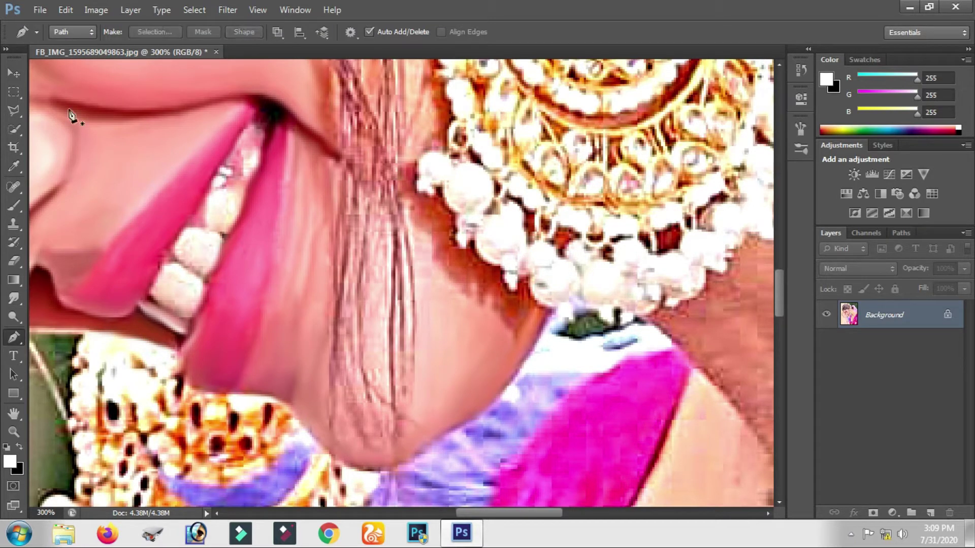
{"action": "left_click", "coordinate": [14, 299]}
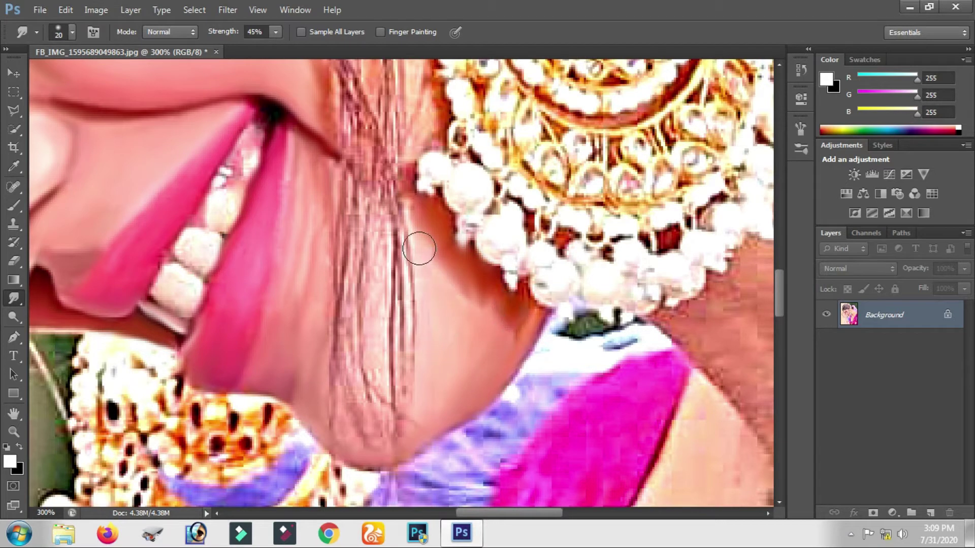
{"action": "mouse_move", "coordinate": [380, 193]}
{"action": "left_mouse_down"}
{"action": "mouse_move", "coordinate": [349, 268]}
{"action": "mouse_move", "coordinate": [370, 279]}
{"action": "left_mouse_up"}
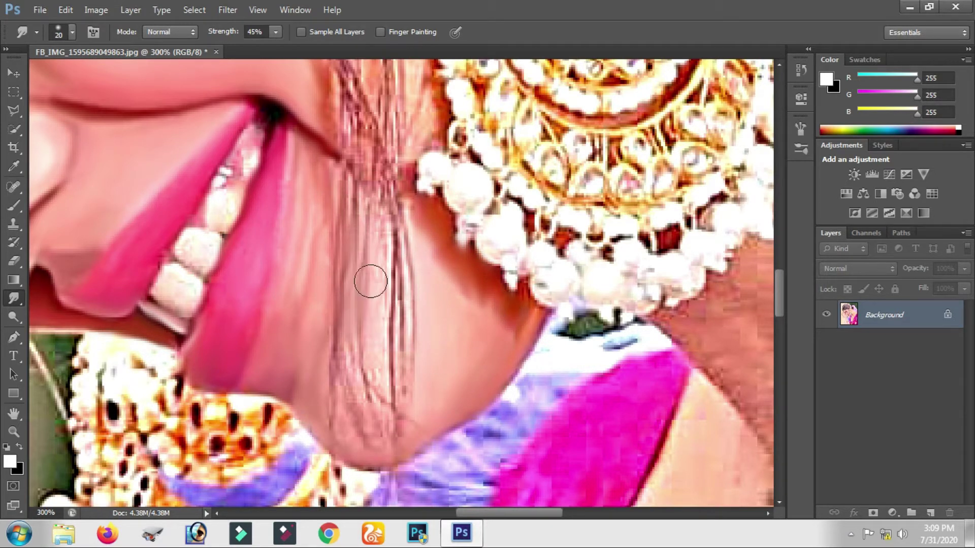
{"action": "mouse_move", "coordinate": [395, 177]}
{"action": "left_mouse_down"}
{"action": "mouse_move", "coordinate": [391, 383]}
{"action": "mouse_move", "coordinate": [360, 368]}
{"action": "mouse_move", "coordinate": [368, 398]}
{"action": "mouse_move", "coordinate": [350, 435]}
{"action": "mouse_move", "coordinate": [337, 394]}
{"action": "left_mouse_up"}
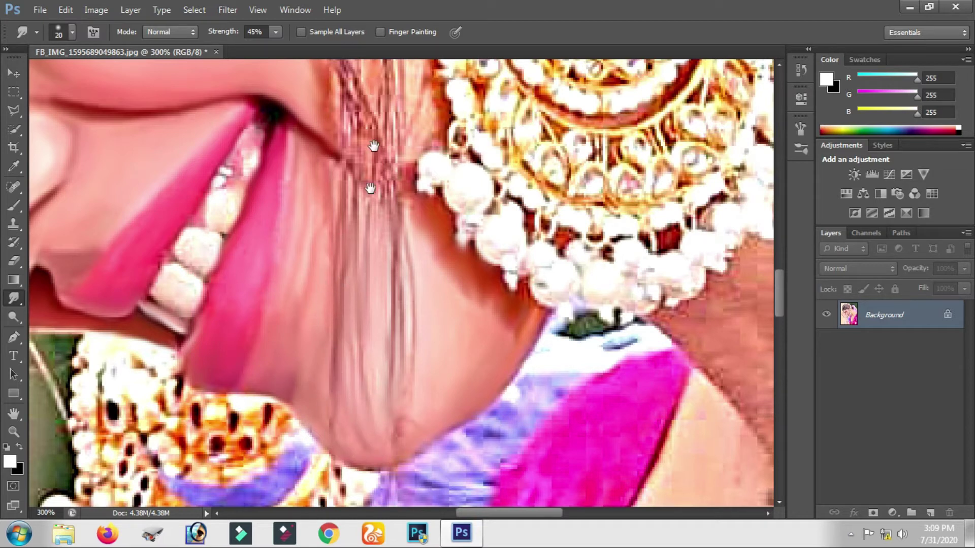
{"action": "scroll", "coordinate": [335, 386], "scroll_direction": "up", "scroll_amount": 5}
{"action": "scroll", "coordinate": [335, 386], "scroll_direction": "right", "scroll_amount": 2}
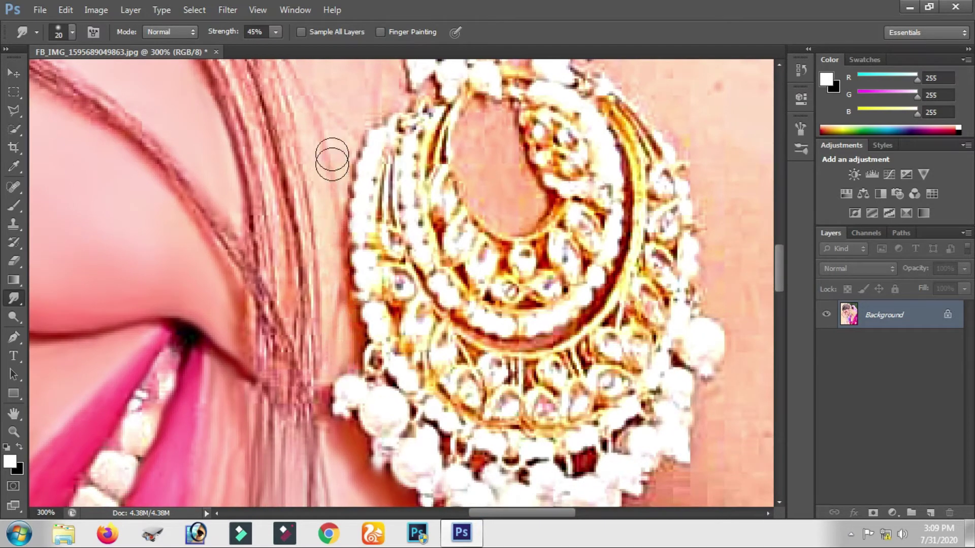
{"action": "left_click_drag", "start_coordinate": [304, 239], "coordinate": [310, 401]}
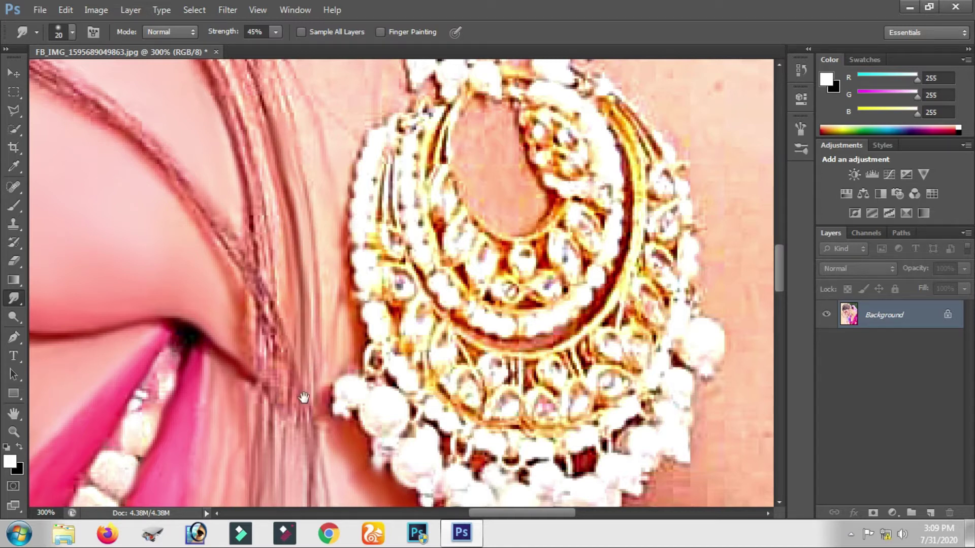
{"action": "scroll", "coordinate": [309, 401], "scroll_direction": "left", "scroll_amount": 2}
{"action": "scroll", "coordinate": [309, 401], "scroll_direction": "up", "scroll_amount": 2}
{"action": "mouse_move", "coordinate": [267, 97]}
{"action": "left_mouse_down"}
{"action": "mouse_move", "coordinate": [300, 202]}
{"action": "mouse_move", "coordinate": [311, 294]}
{"action": "left_mouse_up"}
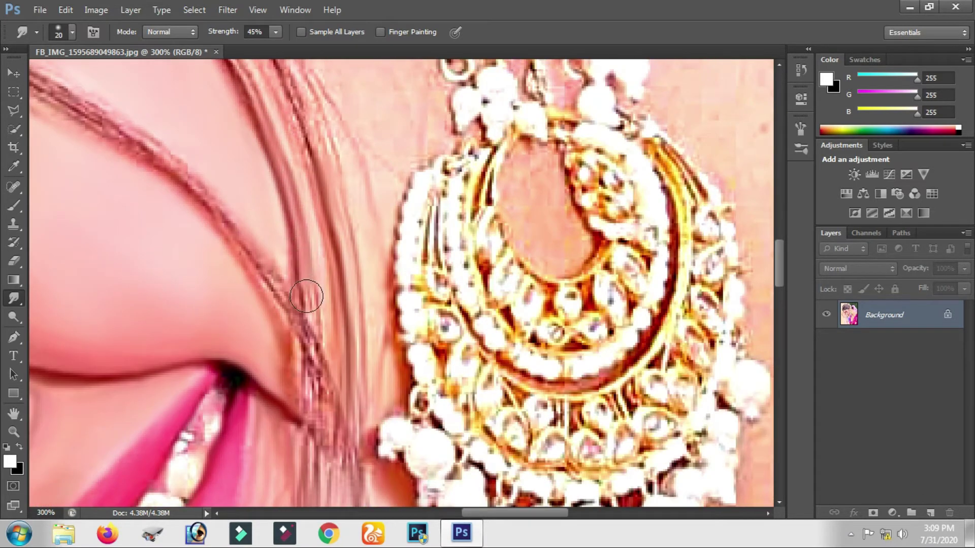
{"action": "left_click_drag", "start_coordinate": [340, 224], "coordinate": [328, 325]}
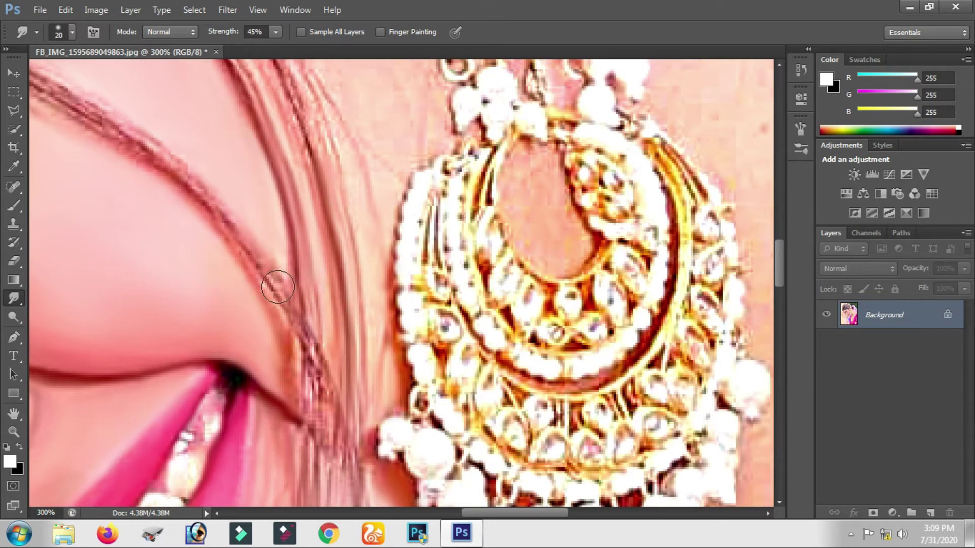
{"action": "mouse_move", "coordinate": [131, 130]}
{"action": "left_mouse_down"}
{"action": "mouse_move", "coordinate": [293, 329]}
{"action": "mouse_move", "coordinate": [295, 387]}
{"action": "left_mouse_up"}
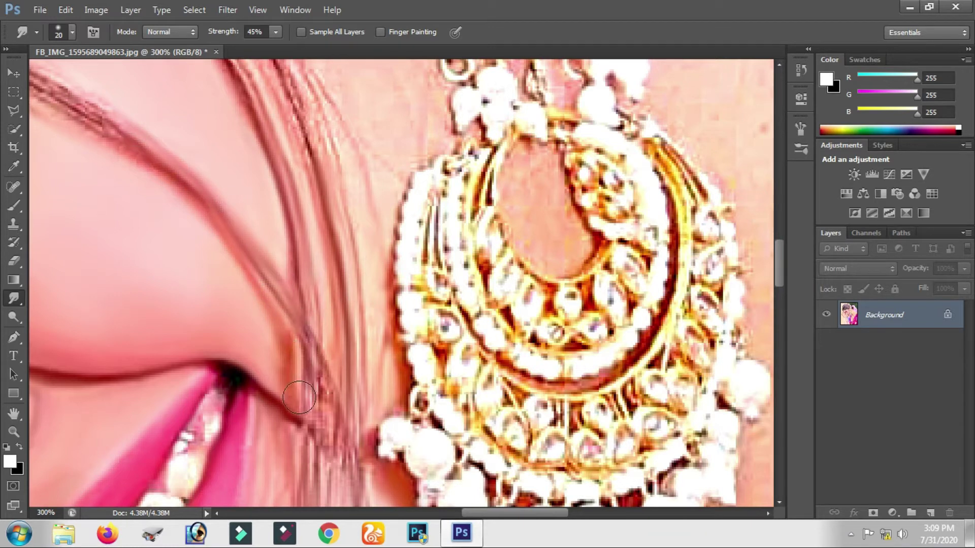
Step: Soften the hair beside the mouth and ear, blending the jaw and lower-ear skin
{"action": "scroll", "coordinate": [320, 298], "scroll_direction": "down", "scroll_amount": 3}
{"action": "left_click_drag", "start_coordinate": [296, 319], "coordinate": [322, 376]}
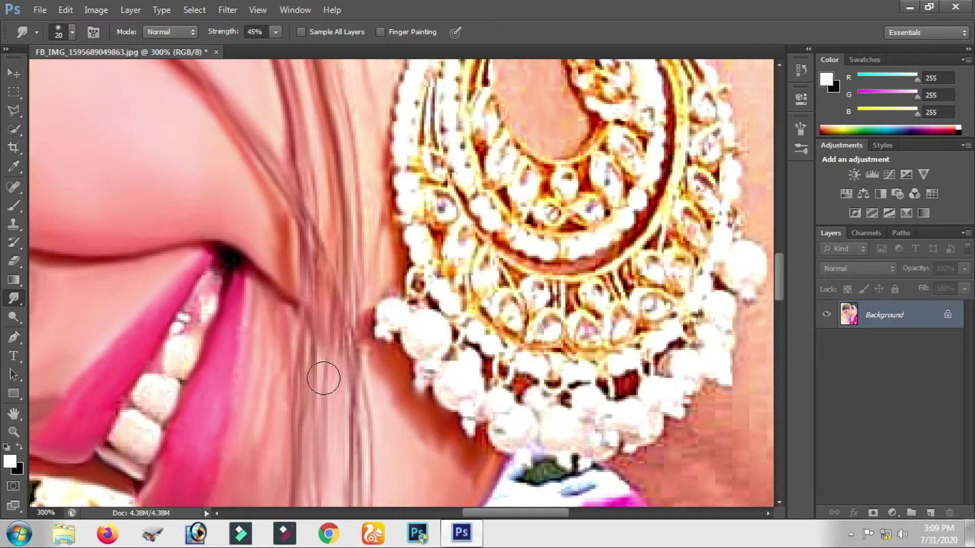
{"action": "scroll", "coordinate": [337, 315], "scroll_direction": "down", "scroll_amount": 3}
{"action": "left_click_drag", "start_coordinate": [314, 241], "coordinate": [330, 329]}
{"action": "scroll", "coordinate": [330, 328], "scroll_direction": "up", "scroll_amount": 4}
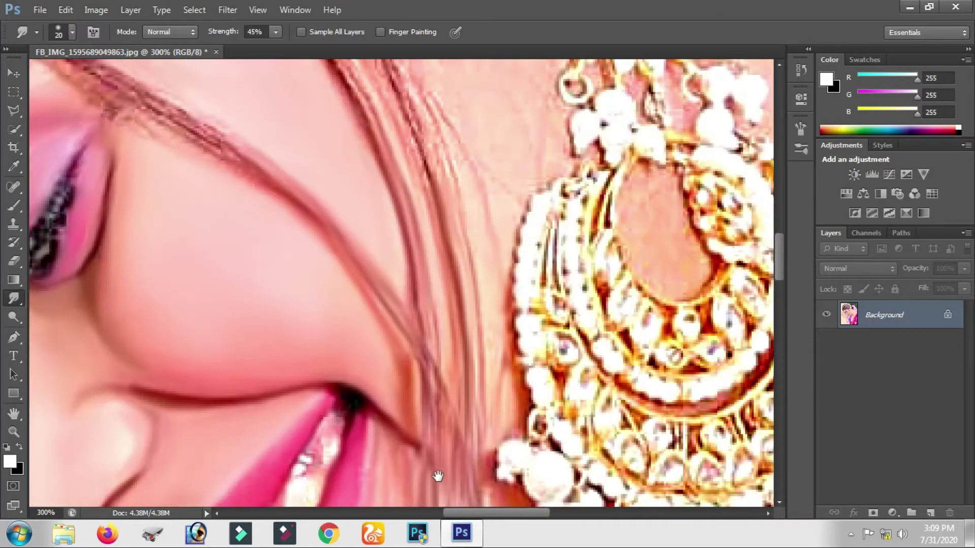
{"action": "scroll", "coordinate": [355, 418], "scroll_direction": "up", "scroll_amount": 4}
{"action": "scroll", "coordinate": [435, 374], "scroll_direction": "up", "scroll_amount": 3}
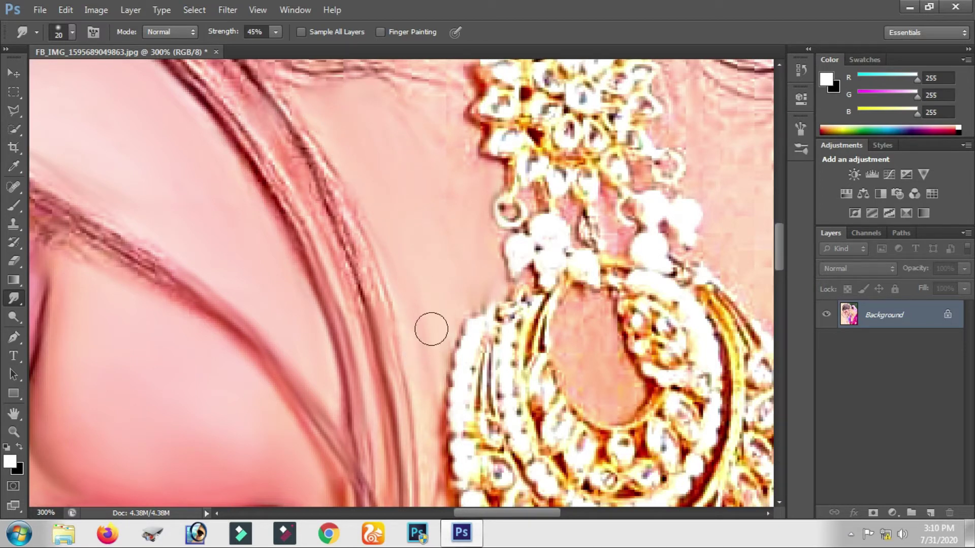
{"action": "left_click_drag", "start_coordinate": [440, 118], "coordinate": [446, 312]}
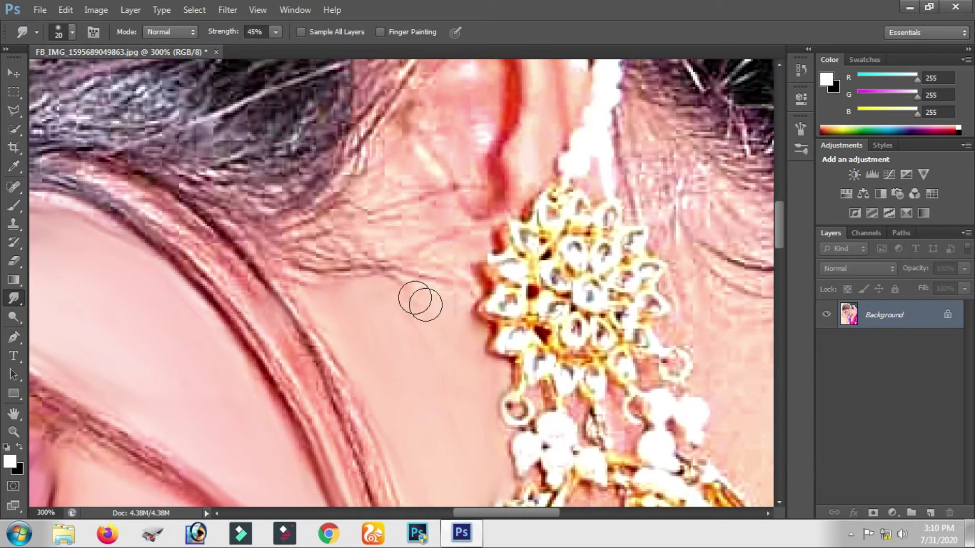
{"action": "left_click_drag", "start_coordinate": [392, 245], "coordinate": [355, 252]}
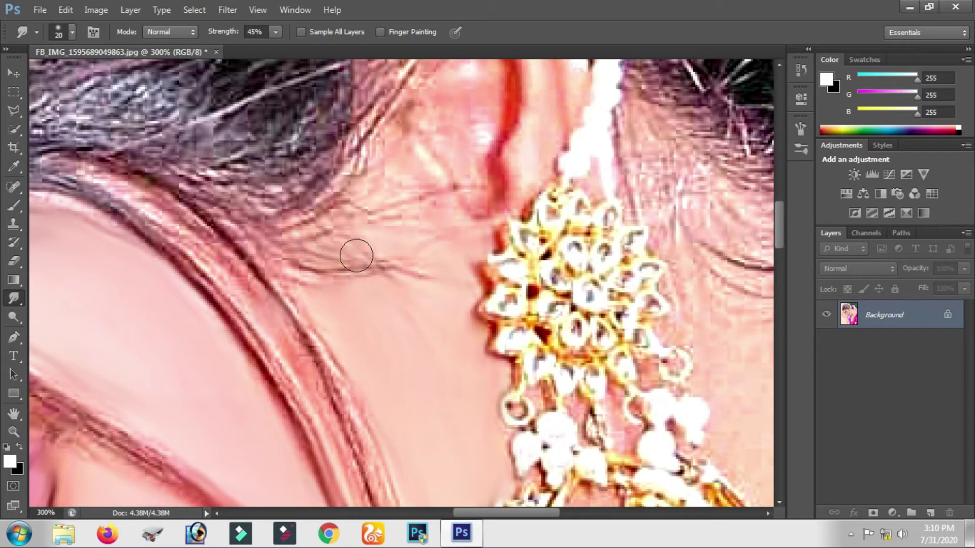
{"action": "mouse_move", "coordinate": [401, 227]}
{"action": "left_mouse_down"}
{"action": "mouse_move", "coordinate": [376, 152]}
{"action": "mouse_move", "coordinate": [363, 200]}
{"action": "mouse_move", "coordinate": [407, 211]}
{"action": "mouse_move", "coordinate": [435, 203]}
{"action": "mouse_move", "coordinate": [396, 241]}
{"action": "mouse_move", "coordinate": [432, 271]}
{"action": "mouse_move", "coordinate": [437, 470]}
{"action": "left_mouse_up"}
{"action": "mouse_move", "coordinate": [472, 370]}
{"action": "left_mouse_down"}
{"action": "mouse_move", "coordinate": [493, 229]}
{"action": "mouse_move", "coordinate": [496, 344]}
{"action": "mouse_move", "coordinate": [474, 398]}
{"action": "mouse_move", "coordinate": [429, 343]}
{"action": "mouse_move", "coordinate": [448, 335]}
{"action": "mouse_move", "coordinate": [449, 259]}
{"action": "mouse_move", "coordinate": [470, 274]}
{"action": "mouse_move", "coordinate": [378, 330]}
{"action": "left_mouse_up"}
{"action": "mouse_move", "coordinate": [549, 306]}
{"action": "left_mouse_down"}
{"action": "mouse_move", "coordinate": [544, 272]}
{"action": "mouse_move", "coordinate": [570, 265]}
{"action": "mouse_move", "coordinate": [563, 326]}
{"action": "mouse_move", "coordinate": [538, 324]}
{"action": "mouse_move", "coordinate": [550, 213]}
{"action": "left_mouse_up"}
{"action": "mouse_move", "coordinate": [534, 278]}
{"action": "left_mouse_down"}
{"action": "mouse_move", "coordinate": [528, 217]}
{"action": "mouse_move", "coordinate": [543, 127]}
{"action": "mouse_move", "coordinate": [537, 203]}
{"action": "mouse_move", "coordinate": [507, 273]}
{"action": "mouse_move", "coordinate": [485, 217]}
{"action": "mouse_move", "coordinate": [498, 276]}
{"action": "left_mouse_up"}
Step: Blend the hairline strands and dark hair strand into the forehead skin
{"action": "left_click_drag", "start_coordinate": [596, 316], "coordinate": [450, 260]}
{"action": "left_click_drag", "start_coordinate": [428, 168], "coordinate": [556, 168]}
{"action": "left_click_drag", "start_coordinate": [268, 231], "coordinate": [437, 231]}
{"action": "mouse_move", "coordinate": [383, 189]}
{"action": "left_mouse_down"}
{"action": "mouse_move", "coordinate": [463, 228]}
{"action": "mouse_move", "coordinate": [538, 311]}
{"action": "mouse_move", "coordinate": [387, 200]}
{"action": "mouse_move", "coordinate": [447, 248]}
{"action": "mouse_move", "coordinate": [577, 409]}
{"action": "left_mouse_up"}
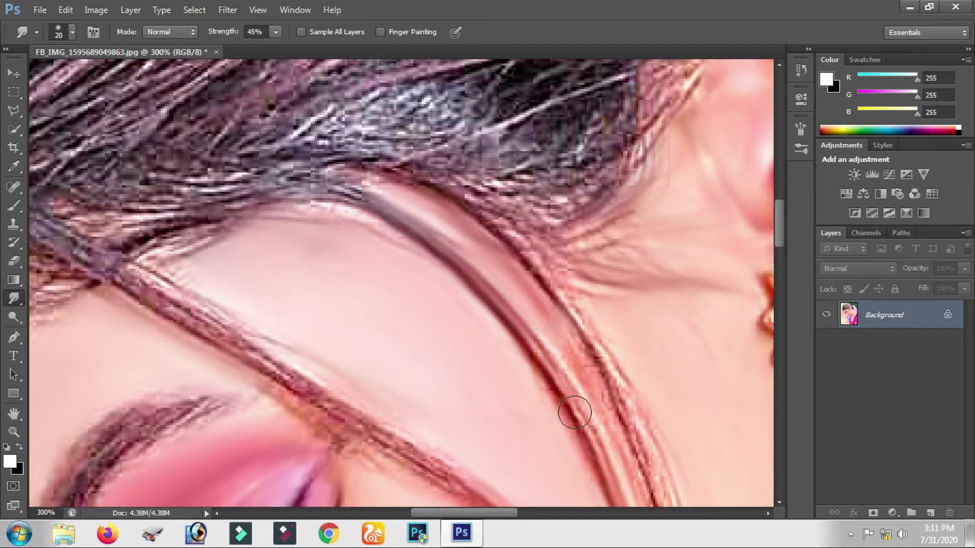
{"action": "left_click_drag", "start_coordinate": [533, 330], "coordinate": [483, 228]}
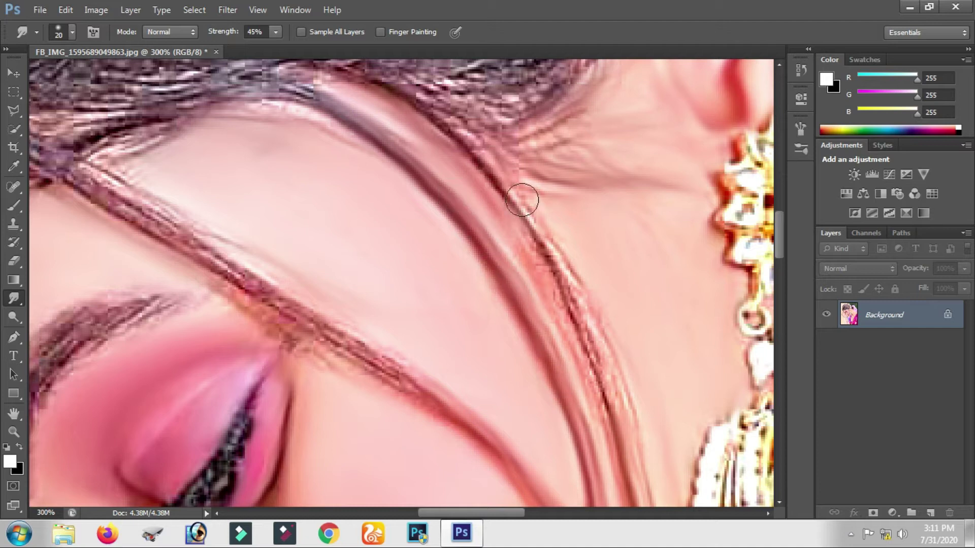
{"action": "left_click_drag", "start_coordinate": [522, 196], "coordinate": [561, 279]}
{"action": "left_click_drag", "start_coordinate": [518, 239], "coordinate": [607, 393]}
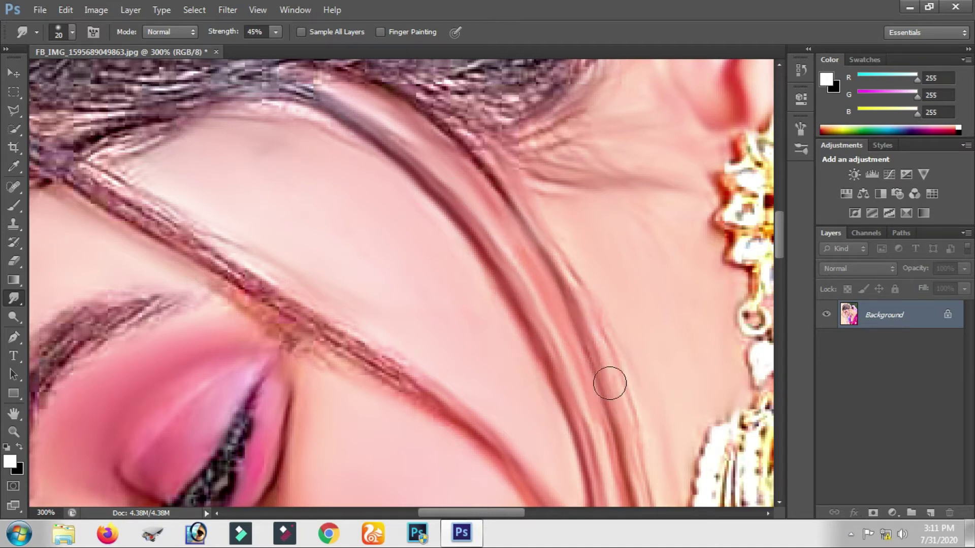
{"action": "left_click_drag", "start_coordinate": [590, 337], "coordinate": [541, 200]}
Step: Smooth the hair strands above the eyebrow and running down to the brow
{"action": "left_click_drag", "start_coordinate": [417, 274], "coordinate": [559, 305]}
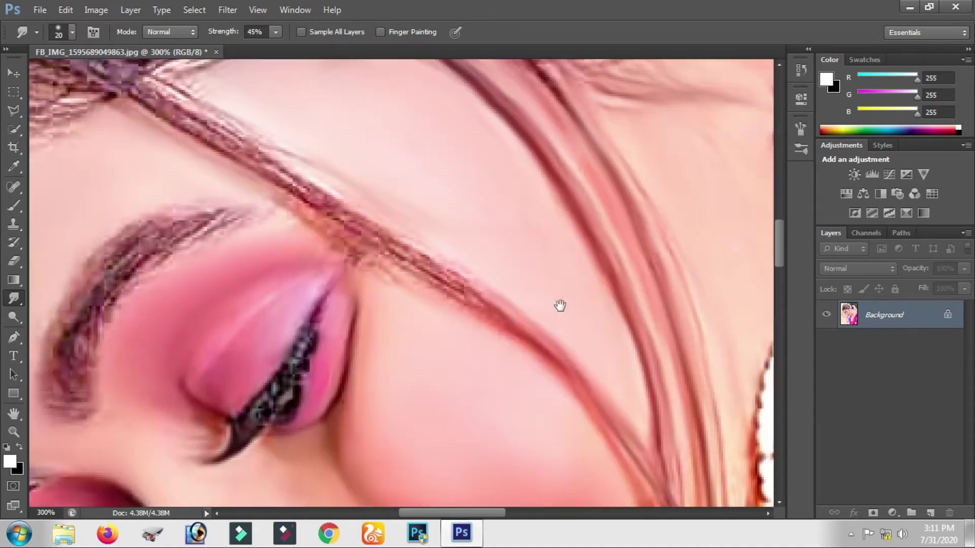
{"action": "left_click_drag", "start_coordinate": [496, 290], "coordinate": [607, 366]}
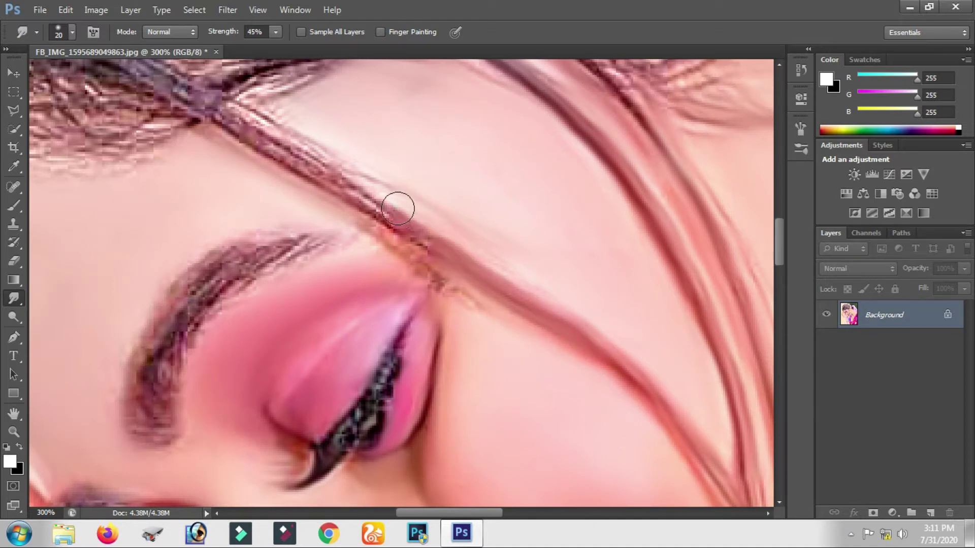
{"action": "left_click_drag", "start_coordinate": [353, 174], "coordinate": [586, 271]}
{"action": "left_click_drag", "start_coordinate": [464, 223], "coordinate": [603, 304]}
{"action": "left_click_drag", "start_coordinate": [479, 212], "coordinate": [693, 392]}
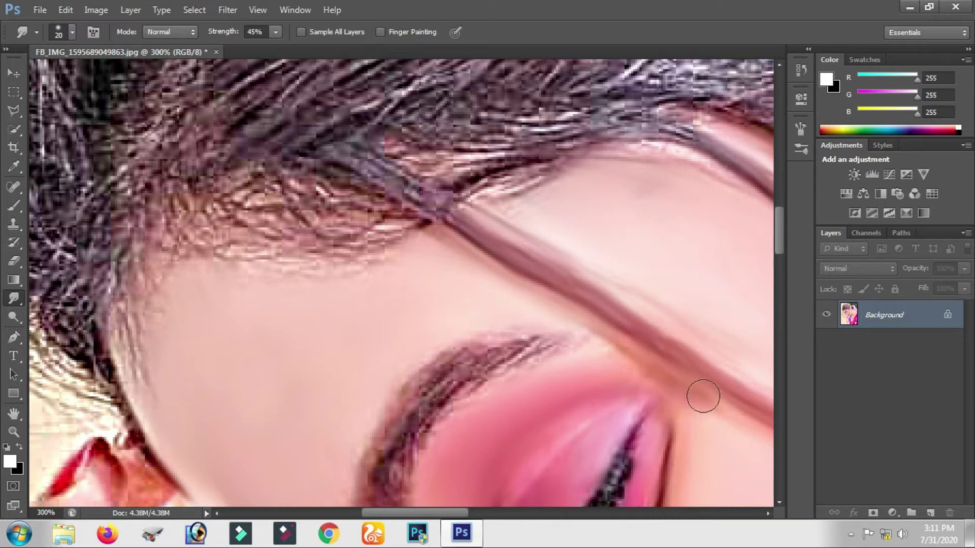
{"action": "left_click_drag", "start_coordinate": [676, 365], "coordinate": [575, 288]}
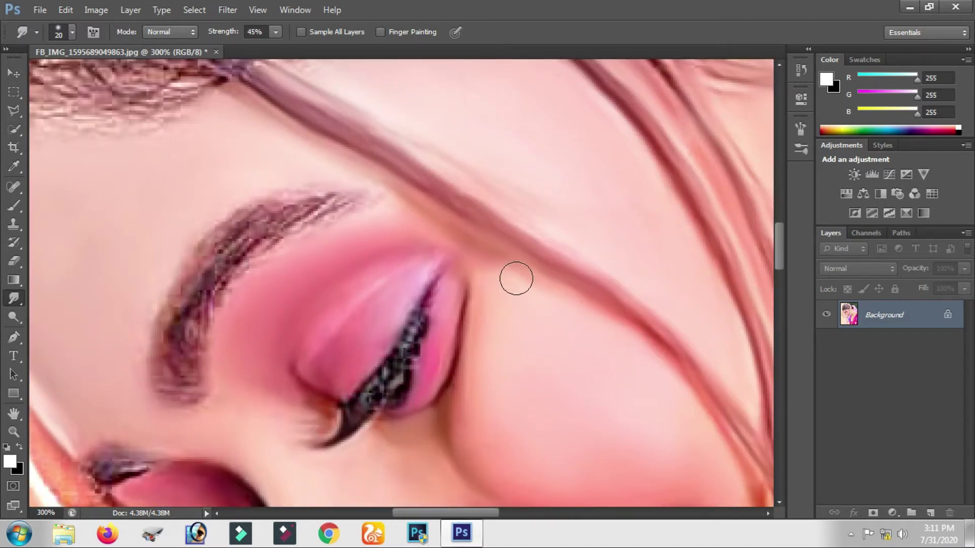
{"action": "scroll", "coordinate": [512, 218], "scroll_direction": "down", "scroll_amount": 2}
Step: Smooth the skin inside the earring's oval and between the earring and hairline
{"action": "scroll", "coordinate": [244, 230], "scroll_direction": "right", "scroll_amount": 3}
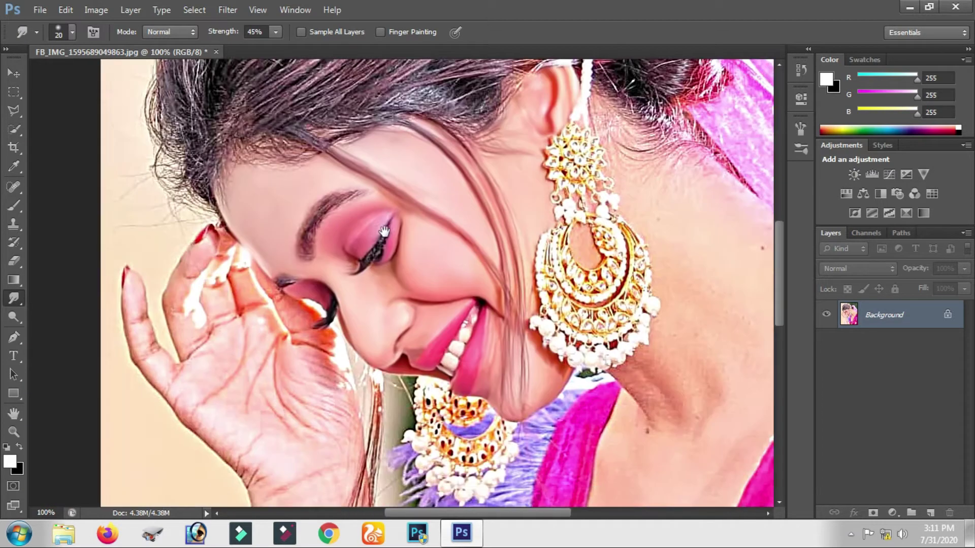
{"action": "scroll", "coordinate": [284, 203], "scroll_direction": "right", "scroll_amount": 4}
{"action": "scroll", "coordinate": [325, 173], "scroll_direction": "right", "scroll_amount": 5}
{"action": "scroll", "coordinate": [305, 253], "scroll_direction": "up", "scroll_amount": 2}
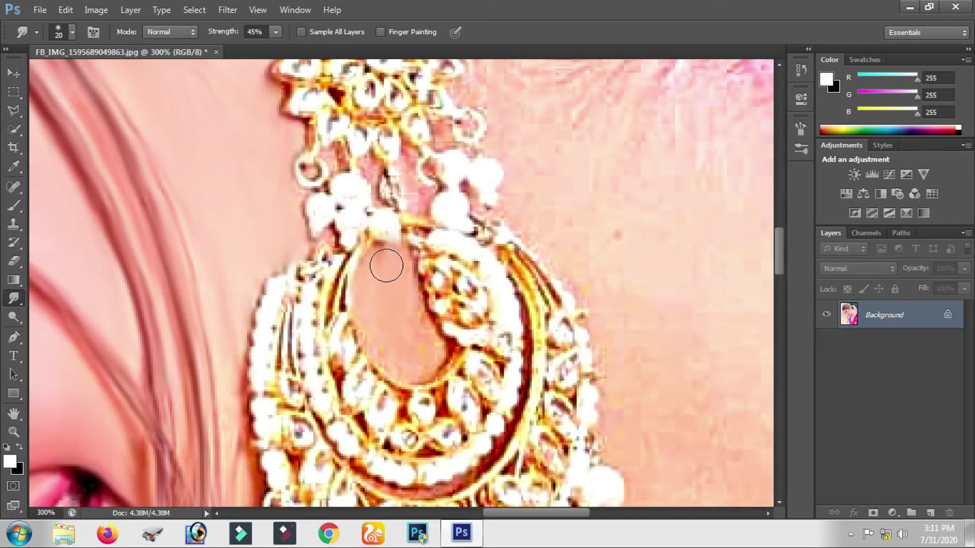
{"action": "mouse_move", "coordinate": [417, 327]}
{"action": "left_mouse_down"}
{"action": "mouse_move", "coordinate": [385, 266]}
{"action": "mouse_move", "coordinate": [372, 300]}
{"action": "mouse_move", "coordinate": [382, 264]}
{"action": "mouse_move", "coordinate": [414, 345]}
{"action": "left_mouse_up"}
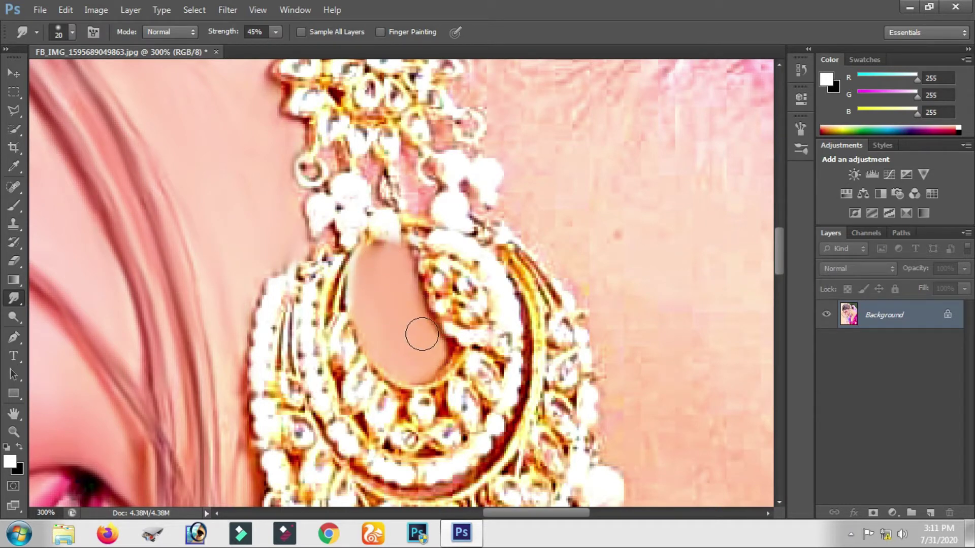
{"action": "scroll", "coordinate": [390, 264], "scroll_direction": "up", "scroll_amount": 5}
{"action": "mouse_move", "coordinate": [390, 264]}
{"action": "left_mouse_down"}
{"action": "mouse_move", "coordinate": [378, 260]}
{"action": "mouse_move", "coordinate": [391, 327]}
{"action": "mouse_move", "coordinate": [435, 327]}
{"action": "mouse_move", "coordinate": [426, 249]}
{"action": "mouse_move", "coordinate": [483, 313]}
{"action": "mouse_move", "coordinate": [466, 337]}
{"action": "mouse_move", "coordinate": [564, 350]}
{"action": "mouse_move", "coordinate": [523, 370]}
{"action": "mouse_move", "coordinate": [589, 365]}
{"action": "mouse_move", "coordinate": [515, 391]}
{"action": "mouse_move", "coordinate": [435, 353]}
{"action": "mouse_move", "coordinate": [402, 322]}
{"action": "mouse_move", "coordinate": [315, 170]}
{"action": "left_mouse_up"}
{"action": "mouse_move", "coordinate": [425, 311]}
{"action": "left_mouse_down"}
{"action": "mouse_move", "coordinate": [555, 311]}
{"action": "mouse_move", "coordinate": [546, 285]}
{"action": "mouse_move", "coordinate": [470, 312]}
{"action": "mouse_move", "coordinate": [385, 296]}
{"action": "mouse_move", "coordinate": [374, 357]}
{"action": "mouse_move", "coordinate": [363, 263]}
{"action": "left_mouse_up"}
{"action": "mouse_move", "coordinate": [477, 358]}
{"action": "left_mouse_down"}
{"action": "mouse_move", "coordinate": [440, 341]}
{"action": "mouse_move", "coordinate": [563, 339]}
{"action": "mouse_move", "coordinate": [607, 315]}
{"action": "mouse_move", "coordinate": [499, 351]}
{"action": "mouse_move", "coordinate": [517, 326]}
{"action": "mouse_move", "coordinate": [406, 409]}
{"action": "left_mouse_up"}
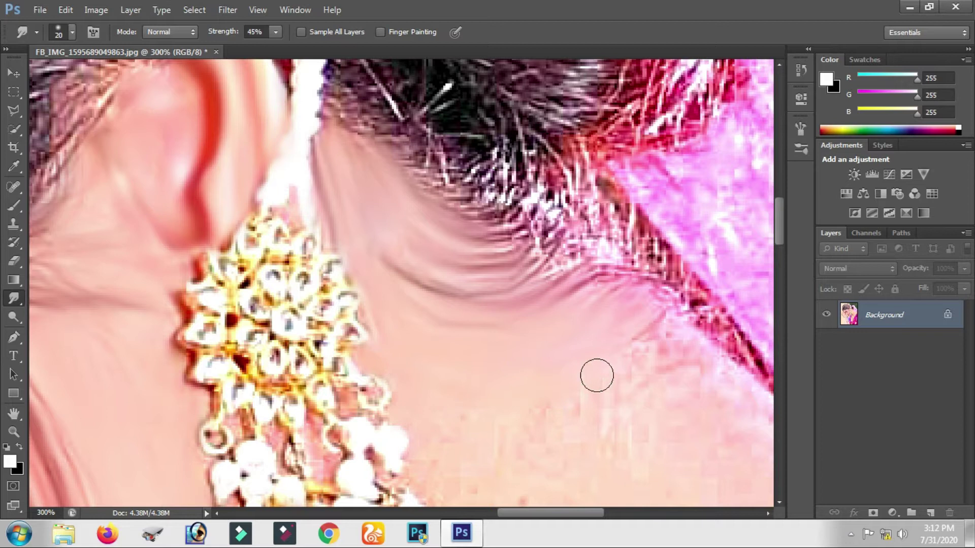
Step: Soften the hair edge and blemish on the neck skin, then zoom out
{"action": "left_click_drag", "start_coordinate": [596, 376], "coordinate": [415, 239]}
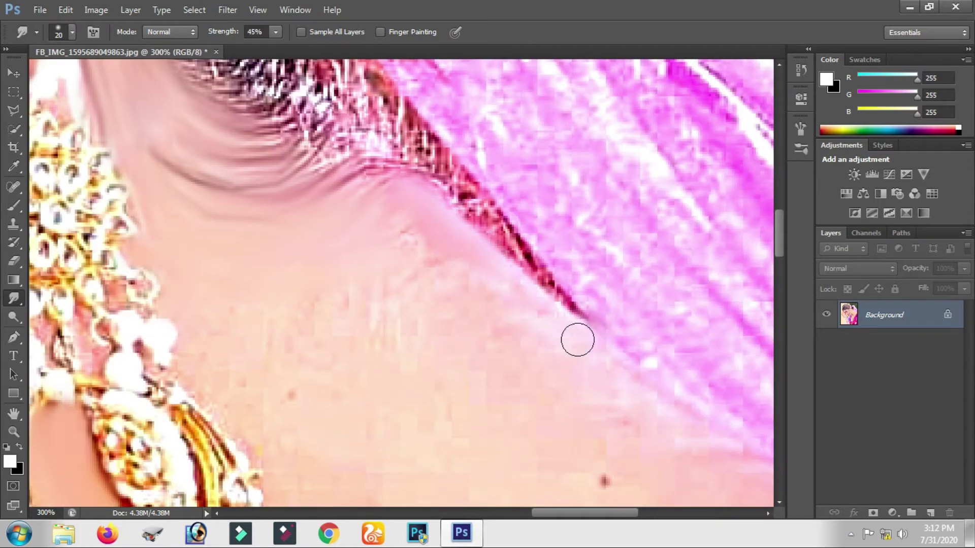
{"action": "mouse_move", "coordinate": [563, 328]}
{"action": "left_mouse_down"}
{"action": "mouse_move", "coordinate": [655, 400]}
{"action": "mouse_move", "coordinate": [678, 443]}
{"action": "left_mouse_up"}
{"action": "left_click_drag", "start_coordinate": [590, 379], "coordinate": [447, 285]}
{"action": "left_click_drag", "start_coordinate": [495, 311], "coordinate": [383, 329]}
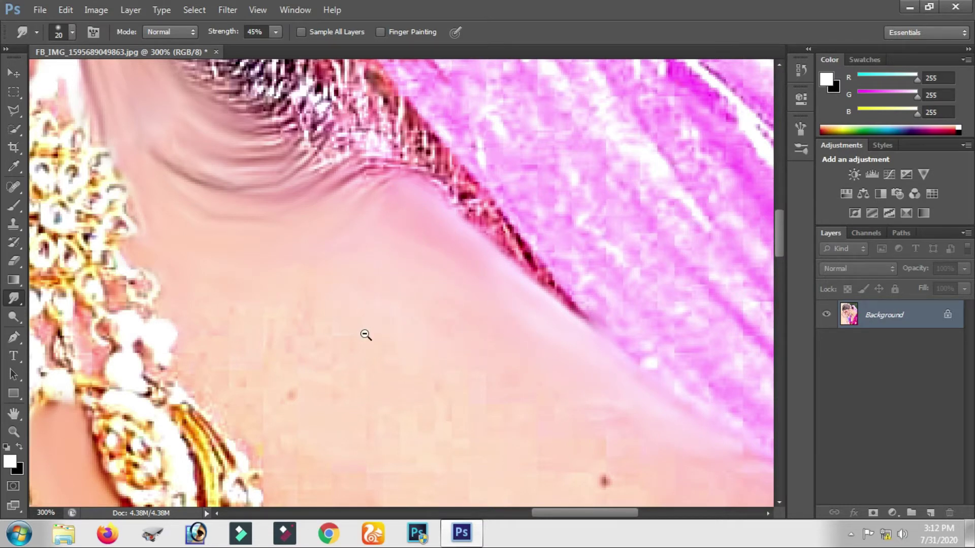
{"action": "left_click", "coordinate": [366, 335], "text": "ctrl+alt"}
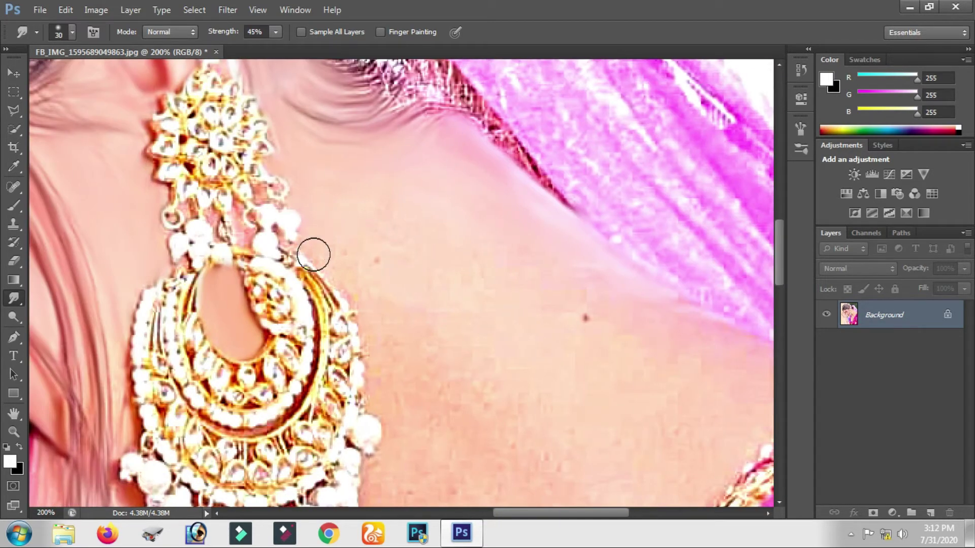
Step: Enlarge the Smudge brush to 30 px and smudge away the dark specks on the neck
{"action": "key", "text": "bracketright"}
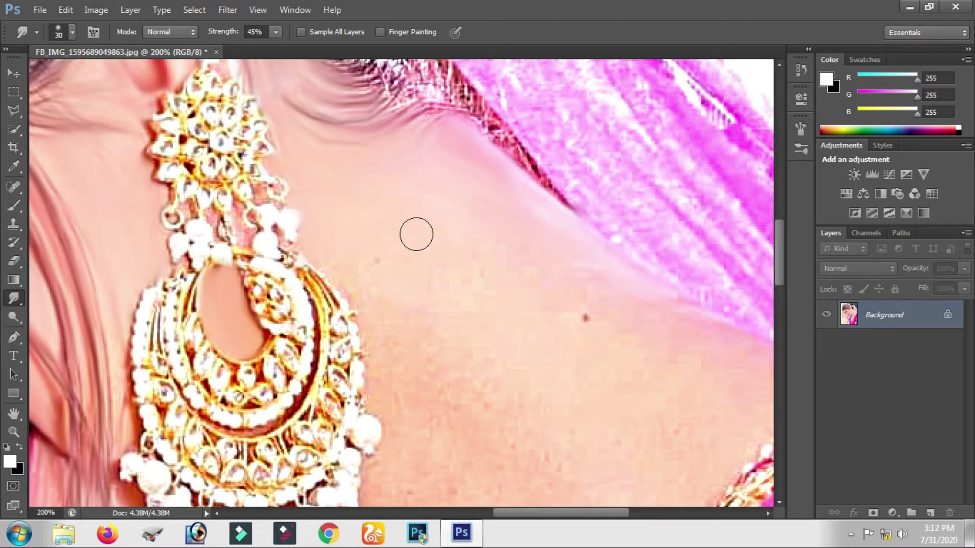
{"action": "left_click_drag", "start_coordinate": [408, 203], "coordinate": [333, 261]}
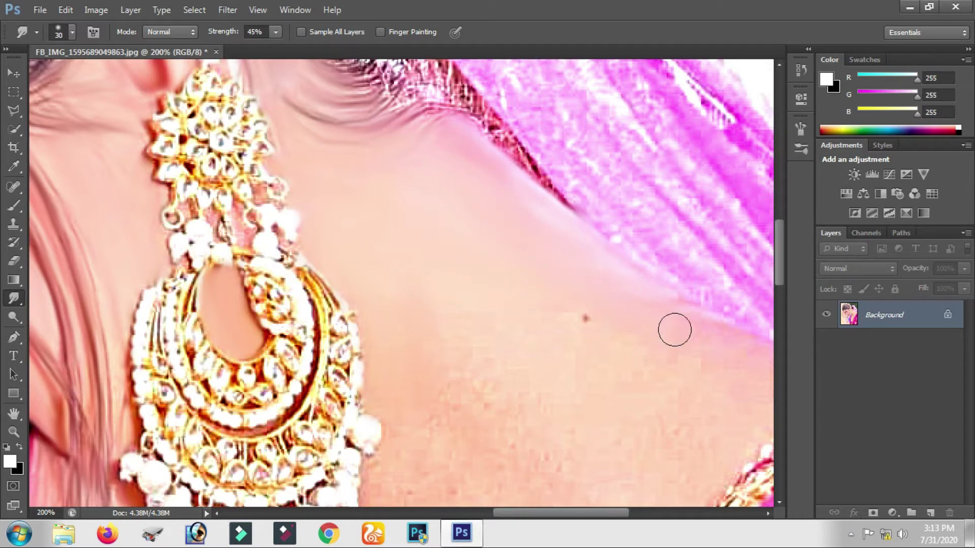
{"action": "left_click_drag", "start_coordinate": [752, 342], "coordinate": [637, 306]}
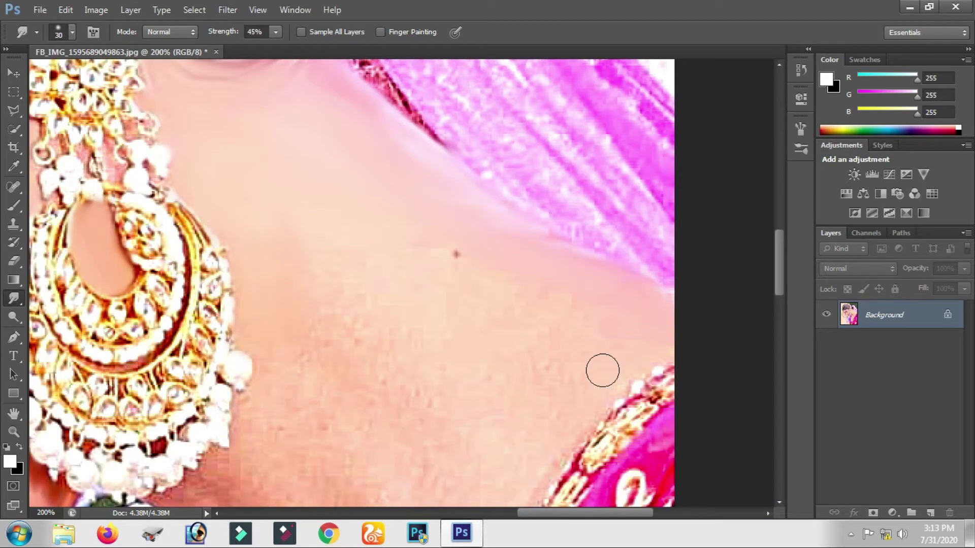
{"action": "left_click_drag", "start_coordinate": [456, 254], "coordinate": [466, 277]}
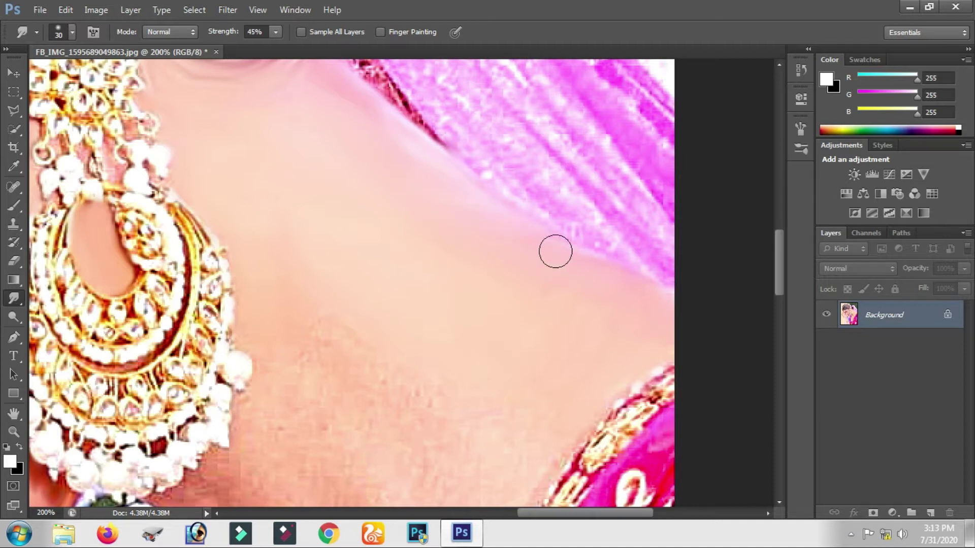
{"action": "scroll", "coordinate": [325, 264], "scroll_direction": "down", "scroll_amount": 3}
{"action": "scroll", "coordinate": [325, 264], "scroll_direction": "left", "scroll_amount": 2}
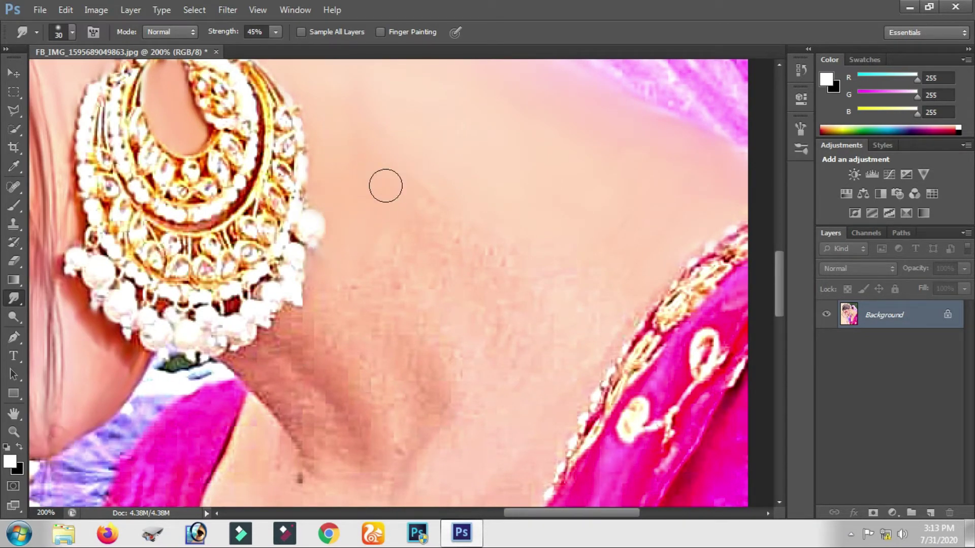
{"action": "left_click_drag", "start_coordinate": [498, 264], "coordinate": [522, 246]}
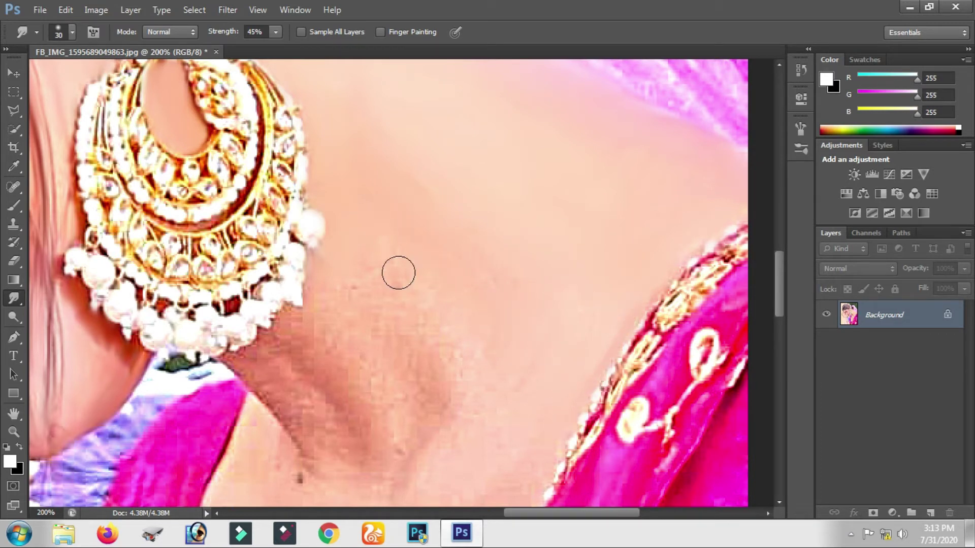
{"action": "left_click_drag", "start_coordinate": [445, 296], "coordinate": [445, 211]}
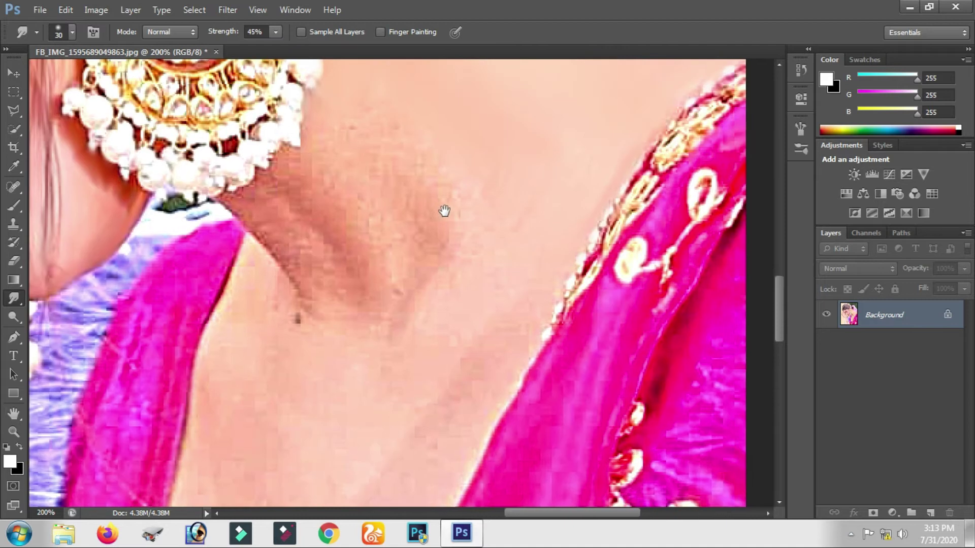
Step: Blend the neck crease shadows near the jewellery and the skin edge against the dress
{"action": "mouse_move", "coordinate": [253, 213]}
{"action": "left_mouse_down"}
{"action": "mouse_move", "coordinate": [304, 277]}
{"action": "mouse_move", "coordinate": [289, 206]}
{"action": "mouse_move", "coordinate": [265, 180]}
{"action": "mouse_move", "coordinate": [329, 150]}
{"action": "left_mouse_up"}
{"action": "mouse_move", "coordinate": [324, 109]}
{"action": "left_mouse_down"}
{"action": "mouse_move", "coordinate": [405, 183]}
{"action": "mouse_move", "coordinate": [387, 114]}
{"action": "left_mouse_up"}
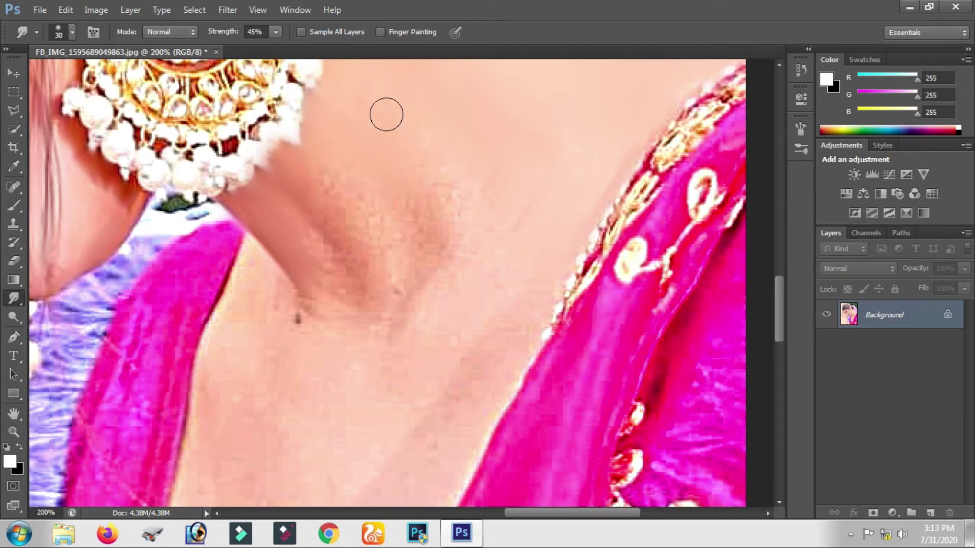
{"action": "mouse_move", "coordinate": [454, 219]}
{"action": "left_mouse_down"}
{"action": "mouse_move", "coordinate": [431, 254]}
{"action": "mouse_move", "coordinate": [429, 224]}
{"action": "mouse_move", "coordinate": [415, 228]}
{"action": "left_mouse_up"}
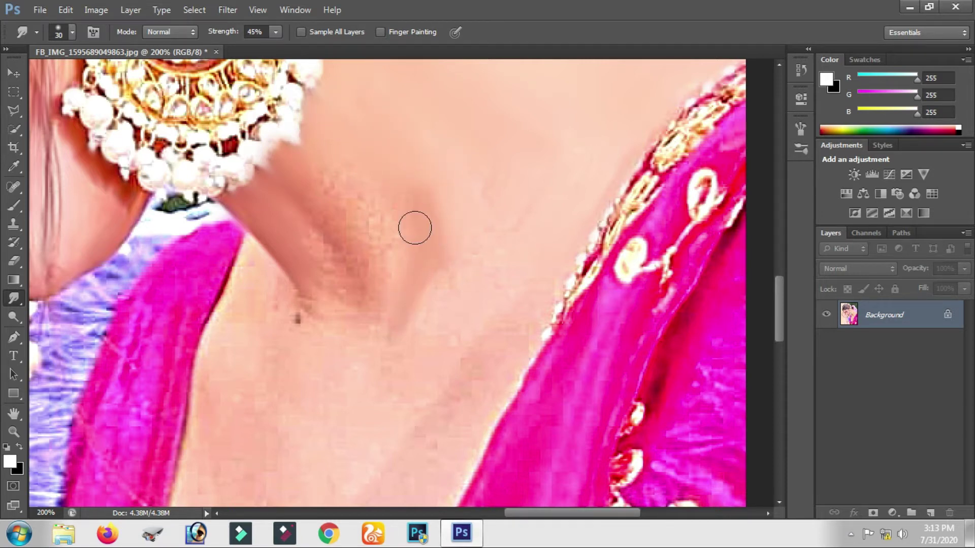
{"action": "mouse_move", "coordinate": [422, 313]}
{"action": "left_mouse_down"}
{"action": "mouse_move", "coordinate": [437, 312]}
{"action": "mouse_move", "coordinate": [472, 174]}
{"action": "mouse_move", "coordinate": [503, 226]}
{"action": "mouse_move", "coordinate": [520, 223]}
{"action": "left_mouse_up"}
{"action": "left_click_drag", "start_coordinate": [501, 352], "coordinate": [510, 361]}
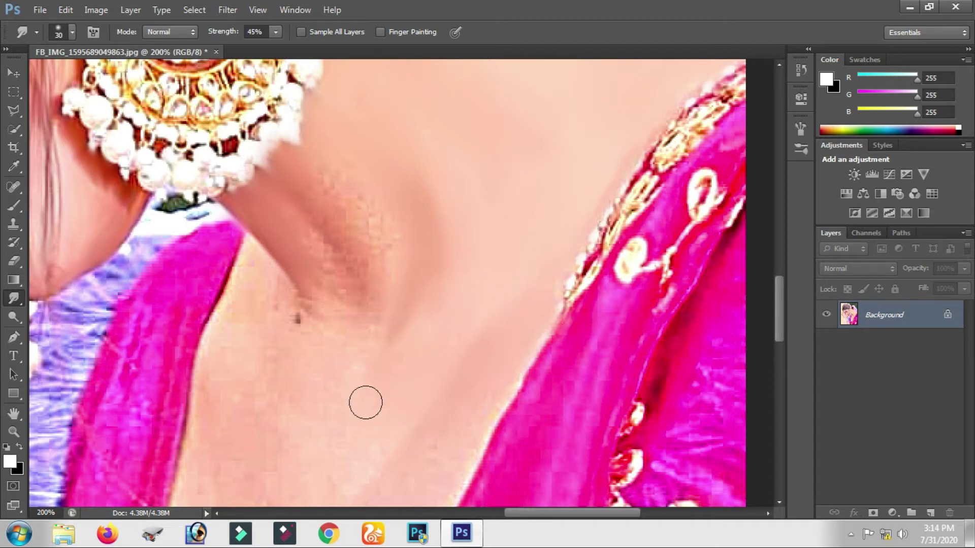
{"action": "mouse_move", "coordinate": [313, 220]}
{"action": "left_mouse_down"}
{"action": "mouse_move", "coordinate": [348, 330]}
{"action": "mouse_move", "coordinate": [357, 279]}
{"action": "mouse_move", "coordinate": [323, 292]}
{"action": "left_mouse_up"}
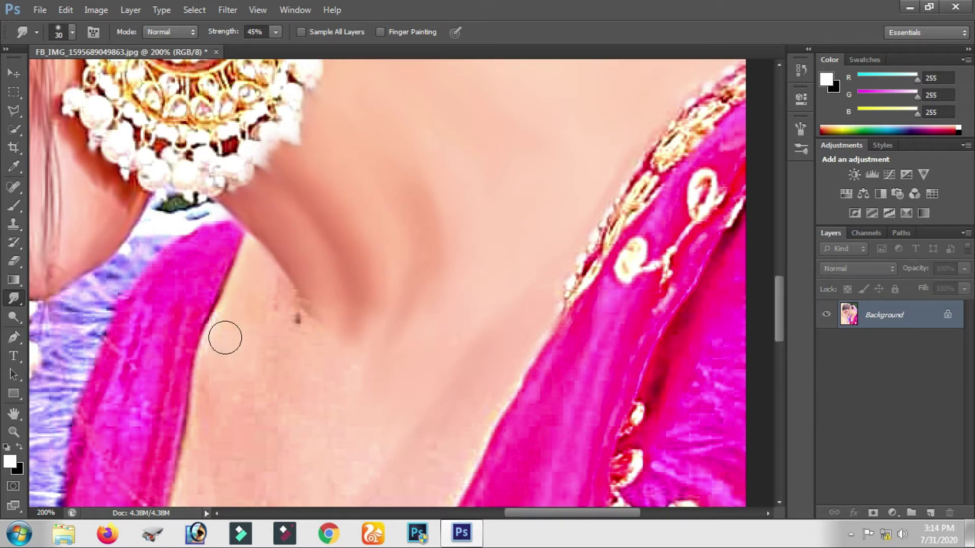
Step: Raise Smudge strength to 50% while moving the view over the chest and neck
{"action": "left_click_drag", "start_coordinate": [230, 325], "coordinate": [244, 236]}
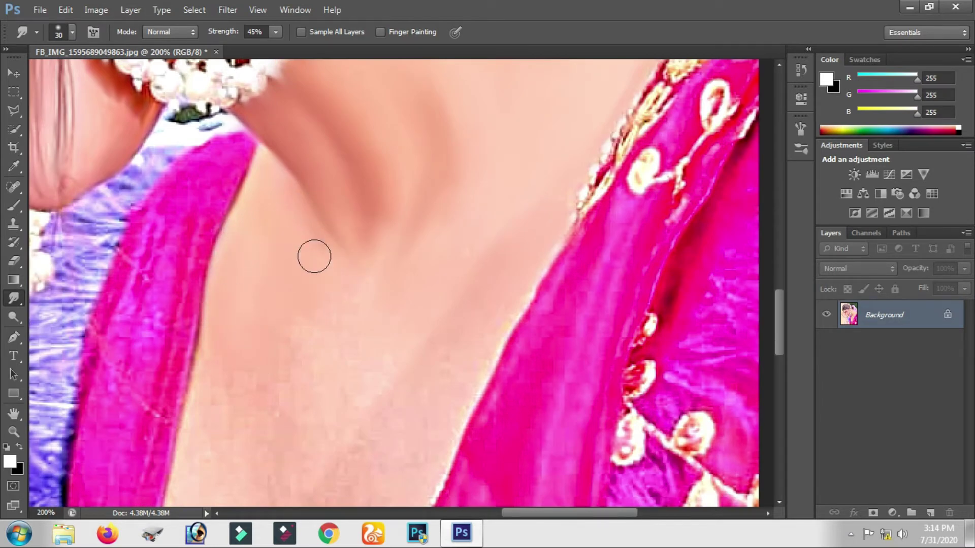
{"action": "left_click_drag", "start_coordinate": [274, 359], "coordinate": [299, 264]}
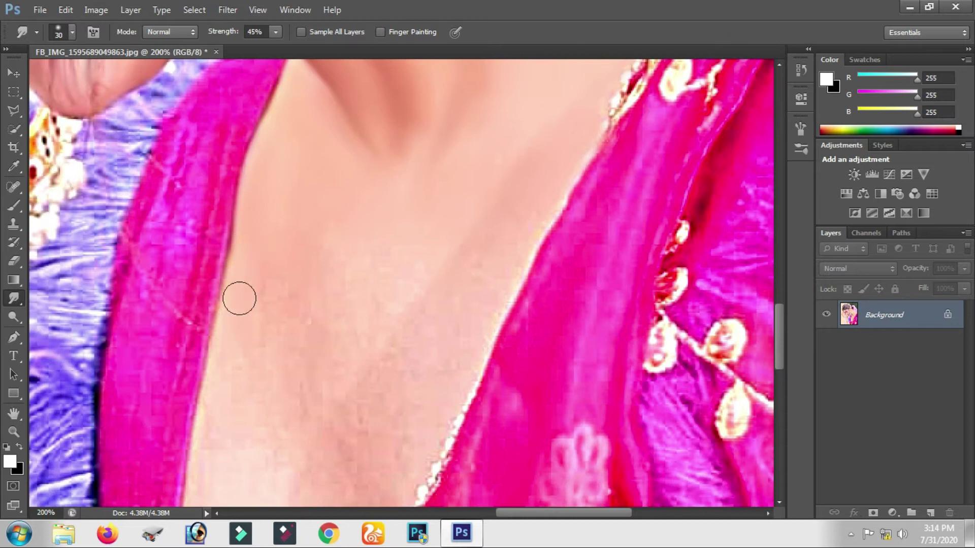
{"action": "key", "text": "5"}
{"action": "left_click_drag", "start_coordinate": [254, 351], "coordinate": [277, 234]}
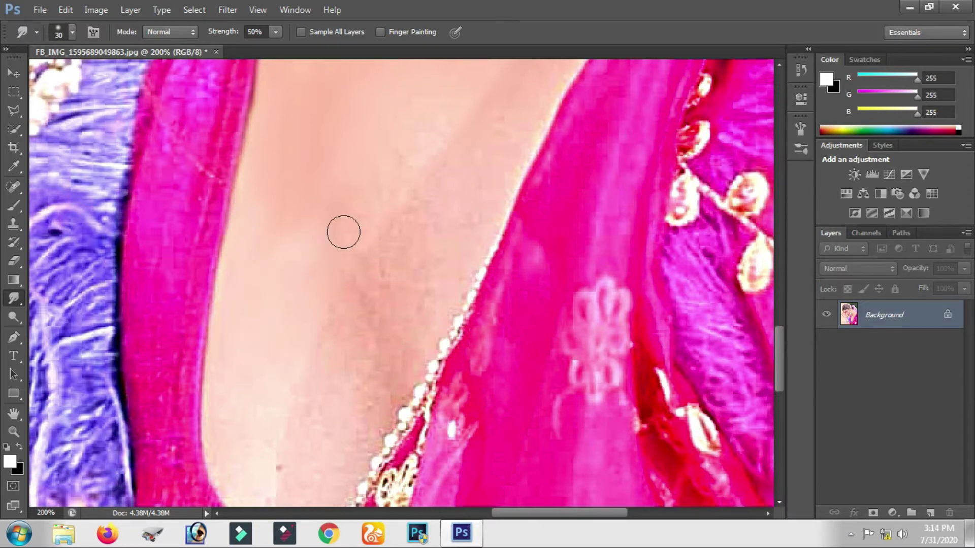
{"action": "left_click_drag", "start_coordinate": [385, 229], "coordinate": [357, 336]}
Step: Smudge the skin along the pink dress neckline smooth
{"action": "scroll", "coordinate": [358, 315], "scroll_direction": "down", "scroll_amount": 3}
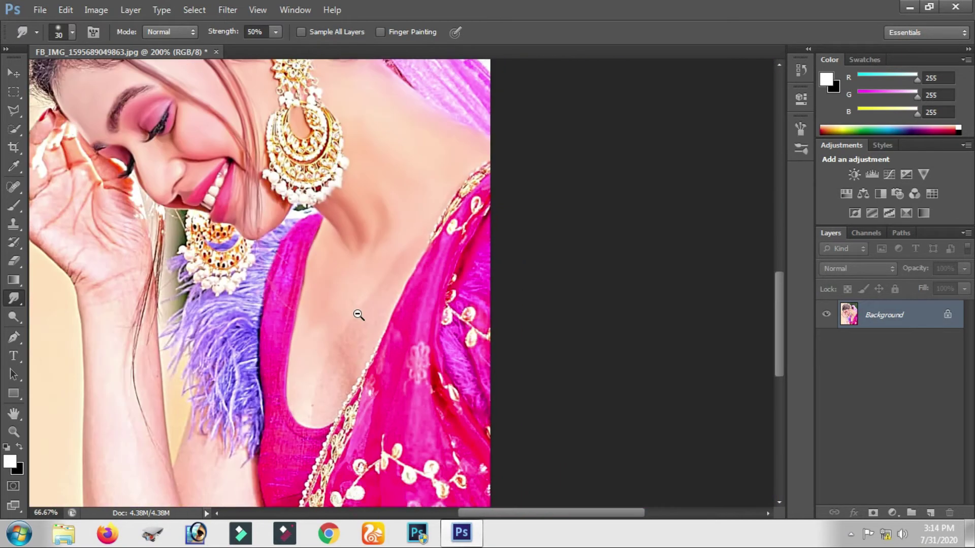
{"action": "scroll", "coordinate": [376, 289], "scroll_direction": "up", "scroll_amount": 2}
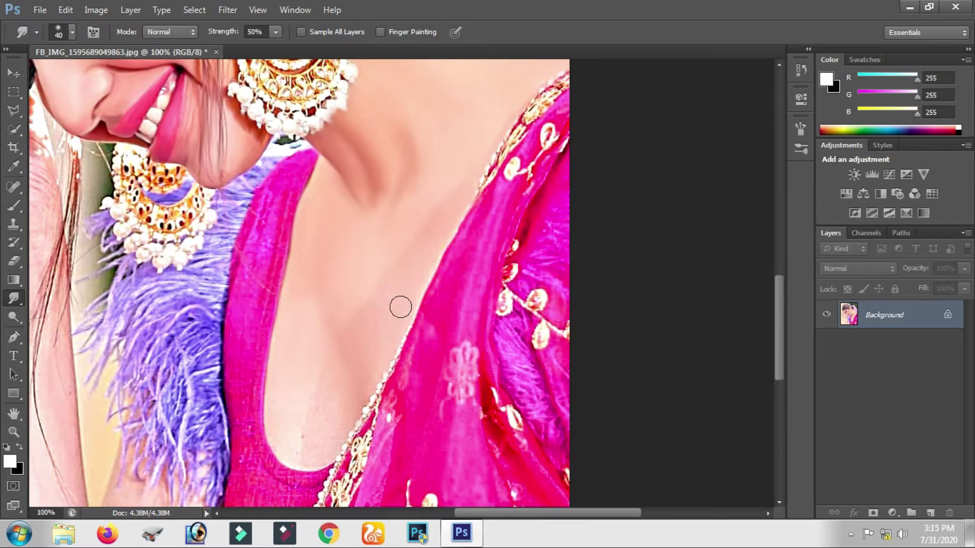
{"action": "left_click_drag", "start_coordinate": [436, 234], "coordinate": [434, 214]}
{"action": "scroll", "coordinate": [345, 230], "scroll_direction": "down", "scroll_amount": 3}
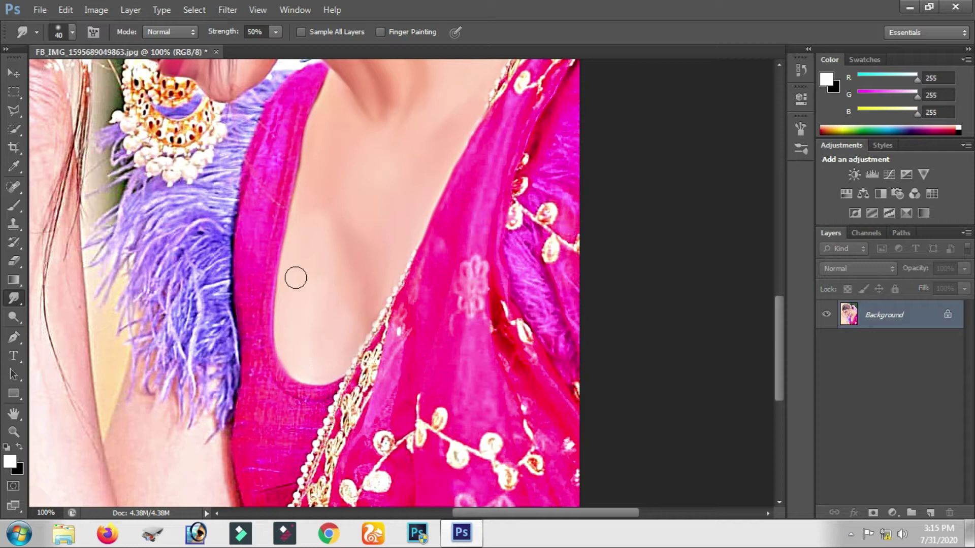
Step: Review the face, earrings and hand, then zoom to 200% on the arm and dress
{"action": "left_click_drag", "start_coordinate": [295, 278], "coordinate": [311, 341]}
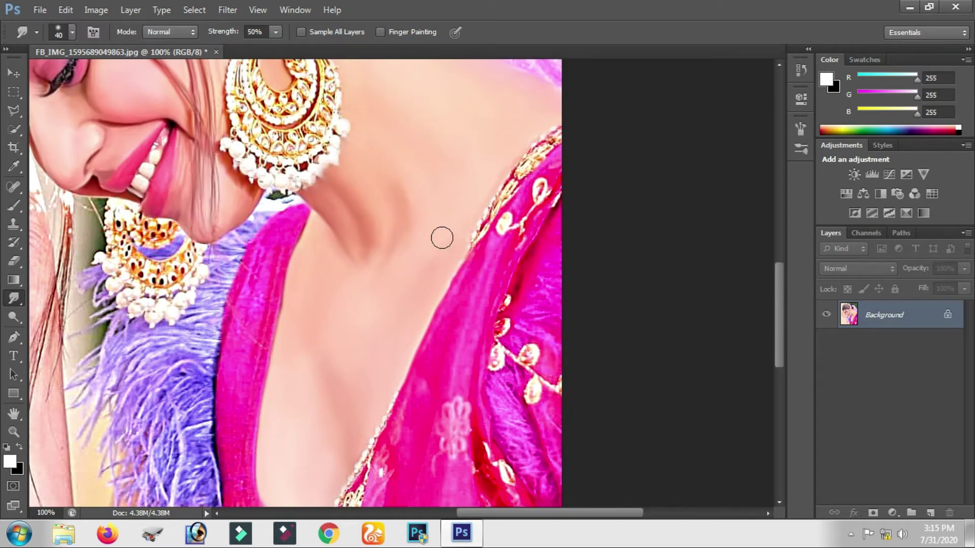
{"action": "scroll", "coordinate": [442, 237], "scroll_direction": "up", "scroll_amount": 2}
{"action": "scroll", "coordinate": [380, 255], "scroll_direction": "up", "scroll_amount": 4}
{"action": "mouse_move", "coordinate": [376, 285]}
{"action": "left_mouse_down"}
{"action": "mouse_move", "coordinate": [248, 207]}
{"action": "mouse_move", "coordinate": [468, 379]}
{"action": "left_mouse_up"}
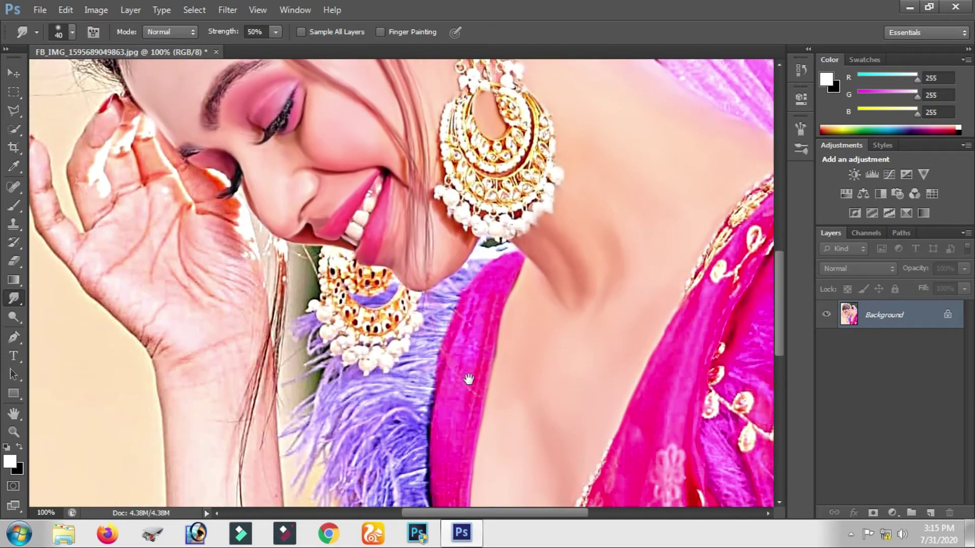
{"action": "scroll", "coordinate": [468, 379], "scroll_direction": "down", "scroll_amount": 5}
{"action": "key", "text": "ctrl+plus"}
Step: Smear the purple feather tips down into the arm skin
{"action": "mouse_move", "coordinate": [416, 385]}
{"action": "left_mouse_down"}
{"action": "mouse_move", "coordinate": [441, 414]}
{"action": "mouse_move", "coordinate": [413, 272]}
{"action": "mouse_move", "coordinate": [346, 229]}
{"action": "left_mouse_up"}
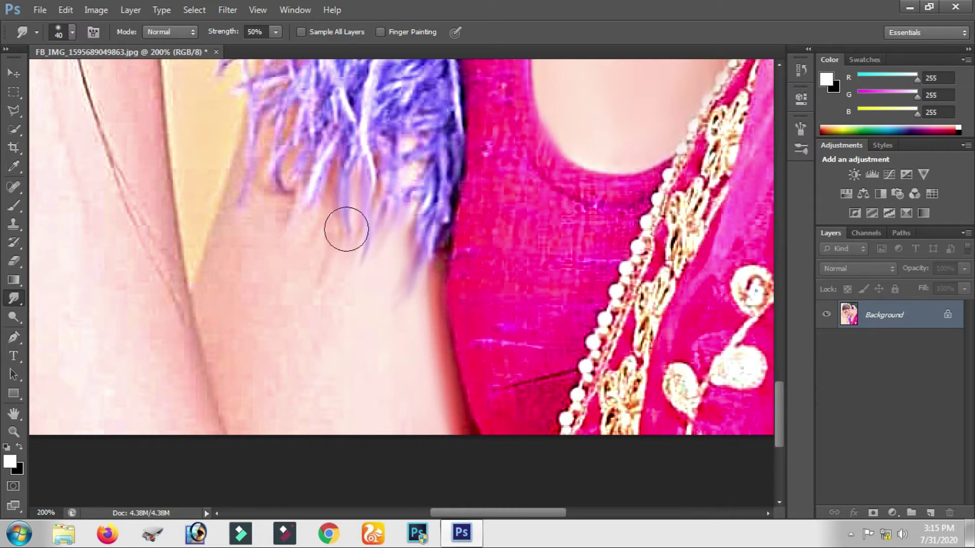
{"action": "left_click_drag", "start_coordinate": [278, 143], "coordinate": [217, 288]}
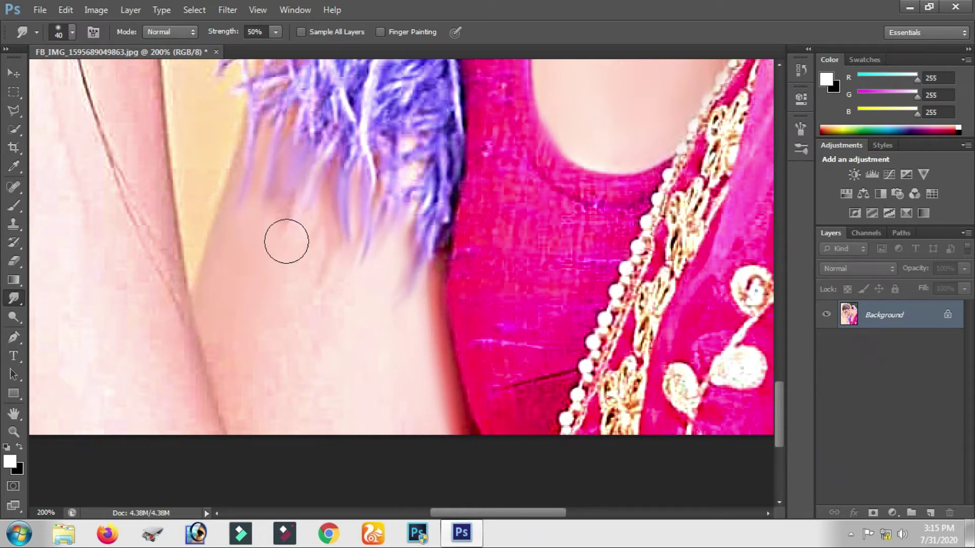
{"action": "scroll", "coordinate": [356, 227], "scroll_direction": "down", "scroll_amount": 3}
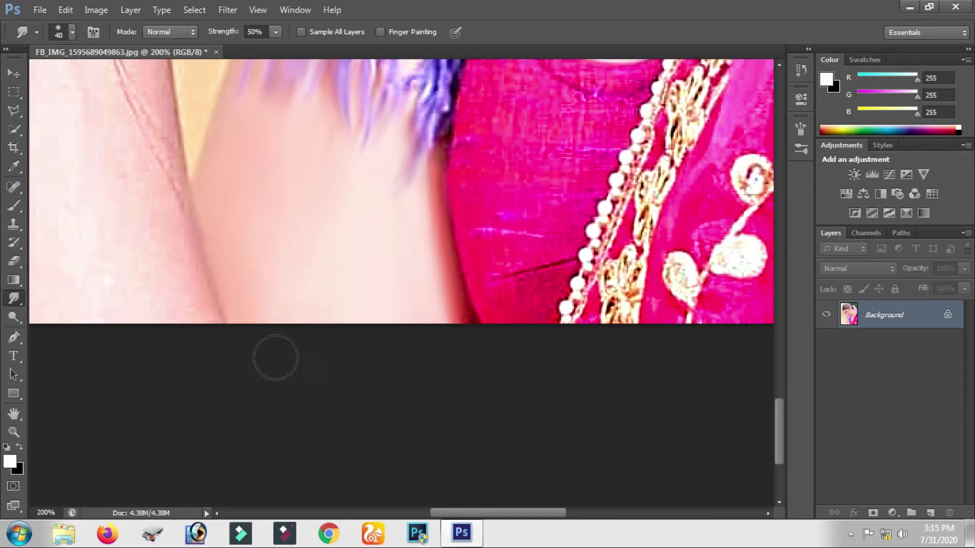
{"action": "scroll", "coordinate": [132, 318], "scroll_direction": "up", "scroll_amount": 1}
{"action": "scroll", "coordinate": [132, 319], "scroll_direction": "left", "scroll_amount": 3}
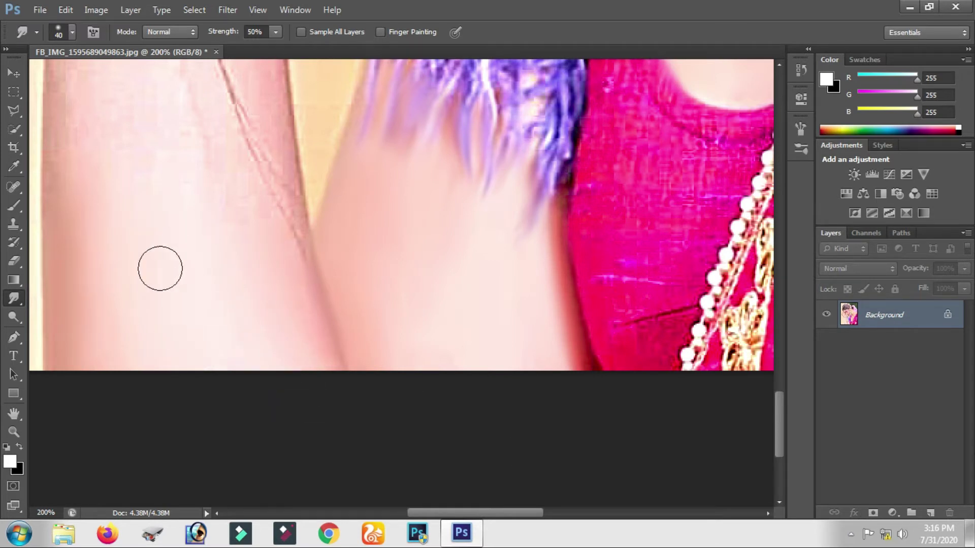
{"action": "scroll", "coordinate": [202, 326], "scroll_direction": "up", "scroll_amount": 3}
{"action": "scroll", "coordinate": [202, 326], "scroll_direction": "left", "scroll_amount": 4}
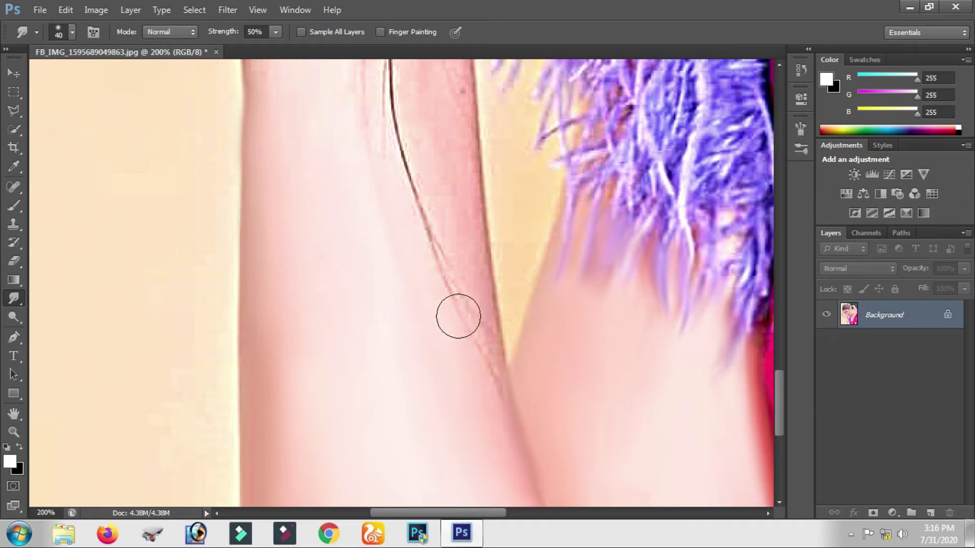
Step: Extend the dark hair strand softly down the upper arm
{"action": "left_click_drag", "start_coordinate": [458, 316], "coordinate": [466, 344]}
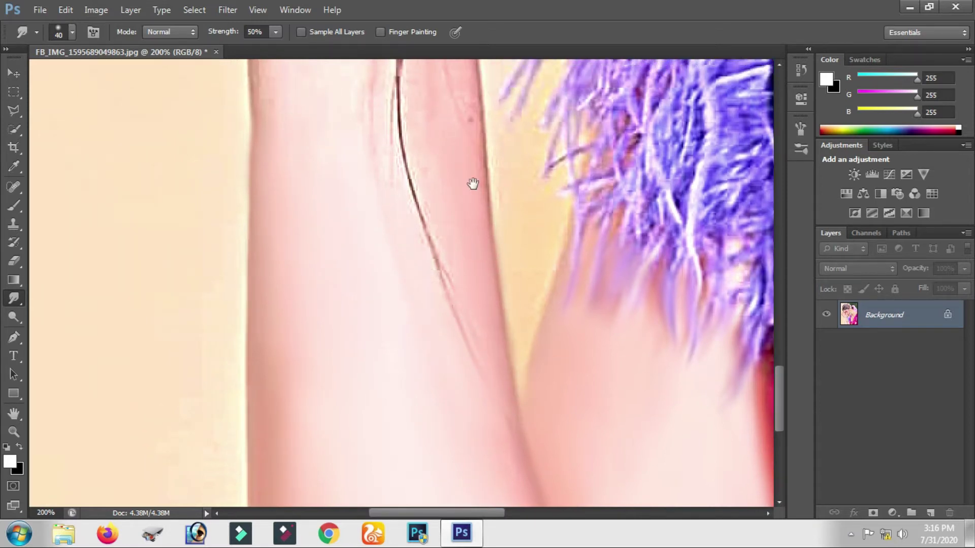
{"action": "left_click_drag", "start_coordinate": [473, 183], "coordinate": [477, 324]}
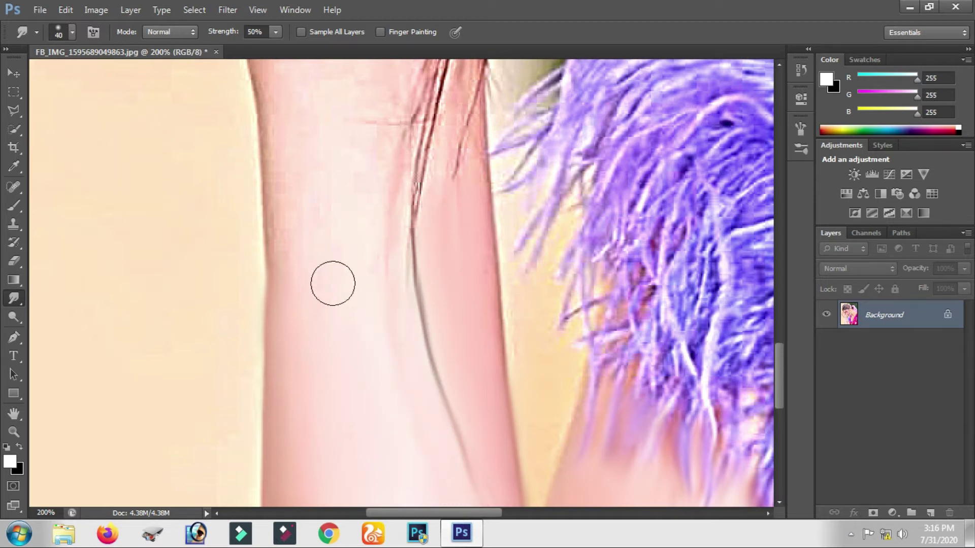
{"action": "left_click_drag", "start_coordinate": [324, 235], "coordinate": [329, 332]}
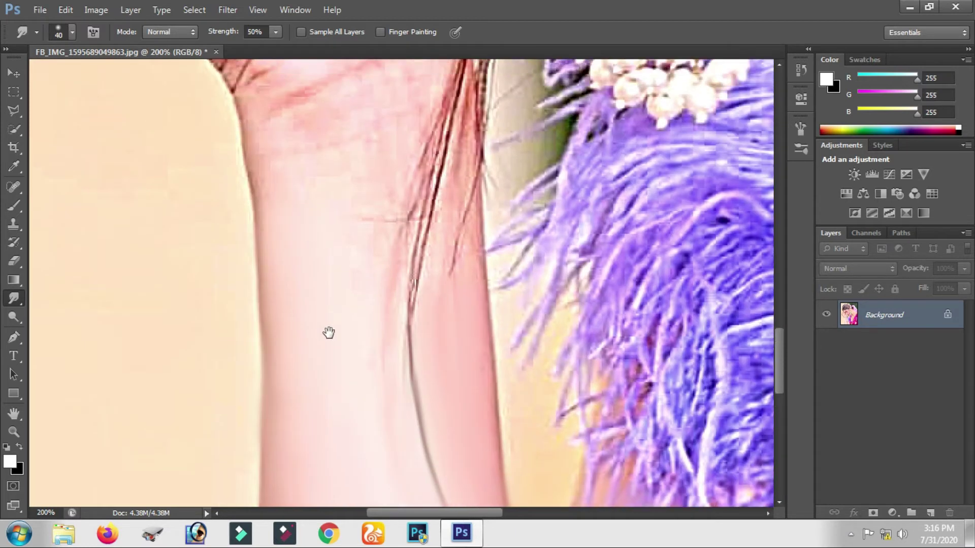
{"action": "mouse_move", "coordinate": [439, 122]}
{"action": "left_mouse_down"}
{"action": "mouse_move", "coordinate": [381, 409]}
{"action": "mouse_move", "coordinate": [387, 253]}
{"action": "mouse_move", "coordinate": [437, 461]}
{"action": "left_mouse_up"}
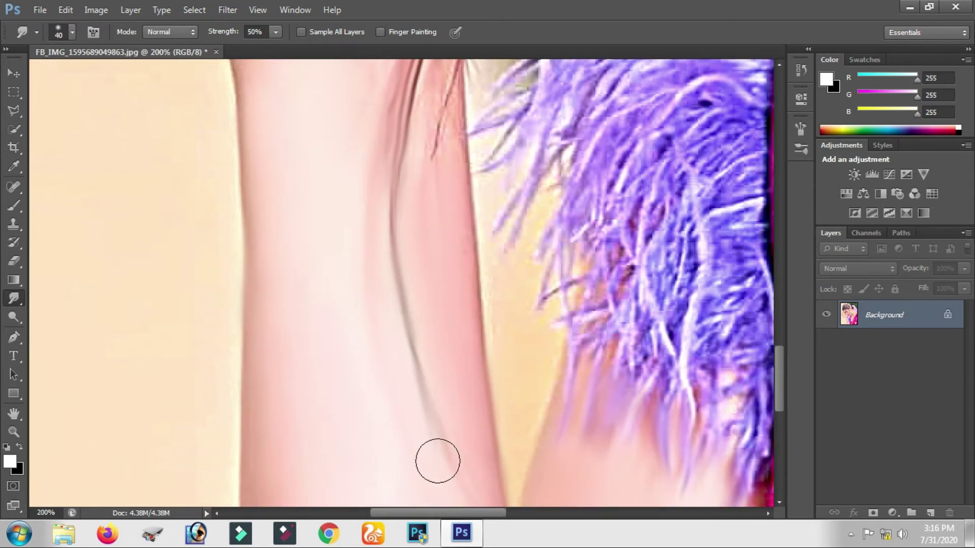
{"action": "left_click_drag", "start_coordinate": [401, 225], "coordinate": [405, 367]}
Step: Shrink the Smudge brush to 25 px and soften the hair strand and wrist crease lines
{"action": "key", "text": "bracketleft"}
{"action": "key", "text": "bracketleft"}
{"action": "key", "text": "bracketleft"}
{"action": "mouse_move", "coordinate": [436, 194]}
{"action": "left_mouse_down"}
{"action": "mouse_move", "coordinate": [418, 349]}
{"action": "mouse_move", "coordinate": [430, 347]}
{"action": "left_mouse_up"}
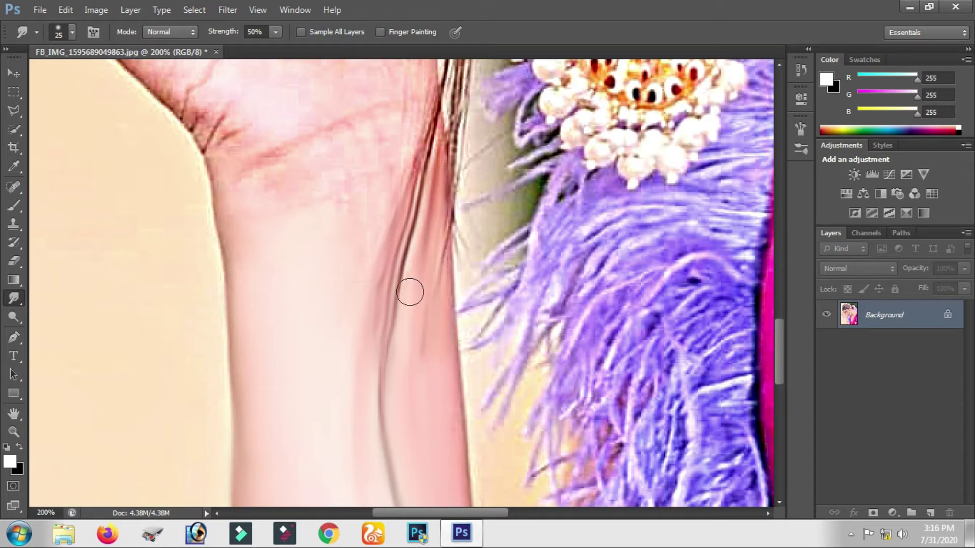
{"action": "left_click_drag", "start_coordinate": [410, 292], "coordinate": [394, 246]}
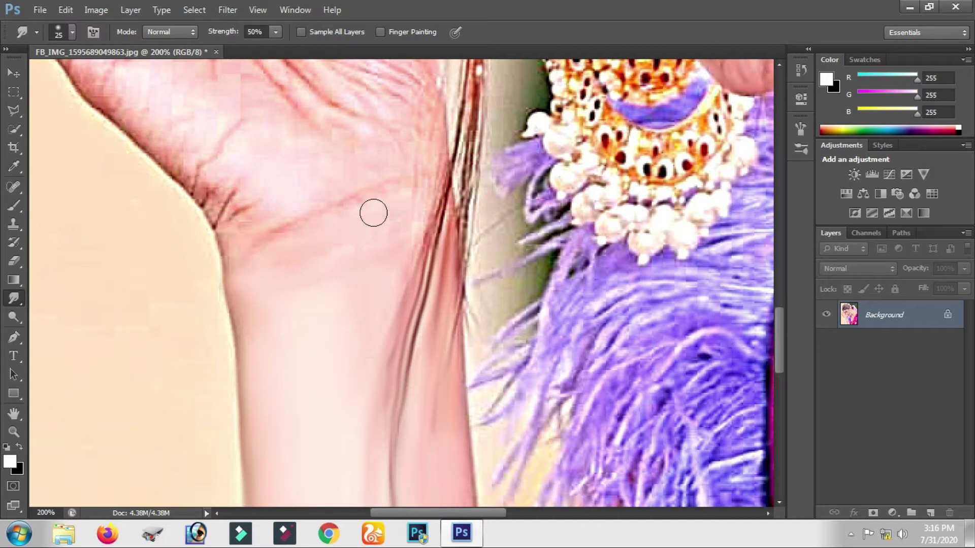
{"action": "left_click_drag", "start_coordinate": [429, 231], "coordinate": [391, 251]}
{"action": "mouse_move", "coordinate": [287, 274]}
{"action": "left_mouse_down"}
{"action": "mouse_move", "coordinate": [235, 233]}
{"action": "mouse_move", "coordinate": [348, 200]}
{"action": "mouse_move", "coordinate": [294, 218]}
{"action": "mouse_move", "coordinate": [378, 187]}
{"action": "mouse_move", "coordinate": [438, 145]}
{"action": "left_mouse_up"}
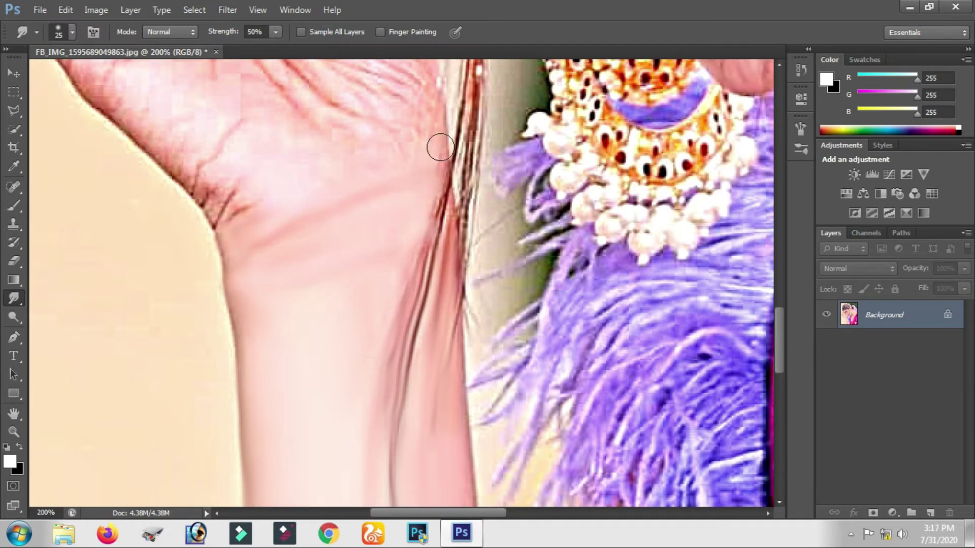
{"action": "scroll", "coordinate": [356, 305], "scroll_direction": "up", "scroll_amount": 5}
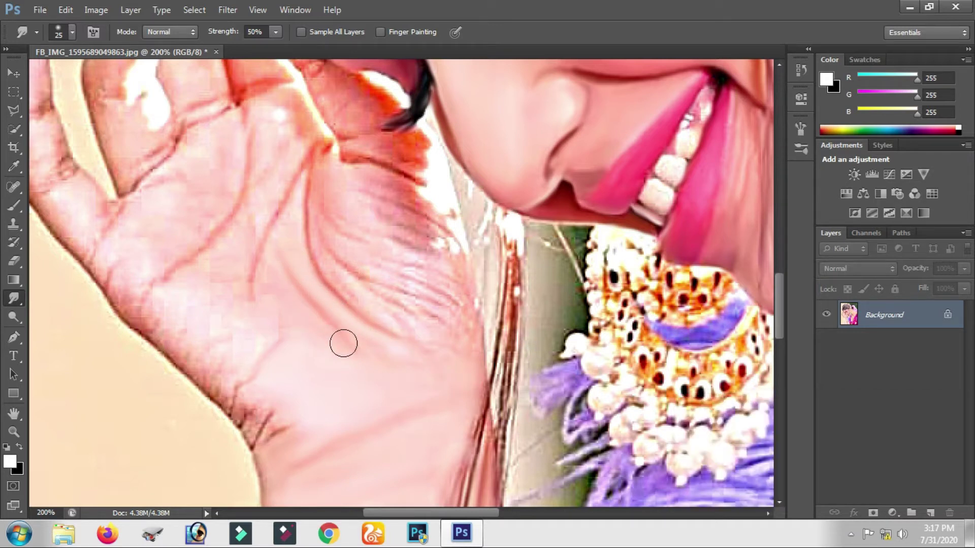
{"action": "mouse_move", "coordinate": [255, 438]}
{"action": "left_mouse_down"}
{"action": "mouse_move", "coordinate": [257, 426]}
{"action": "mouse_move", "coordinate": [235, 416]}
{"action": "mouse_move", "coordinate": [196, 355]}
{"action": "left_mouse_up"}
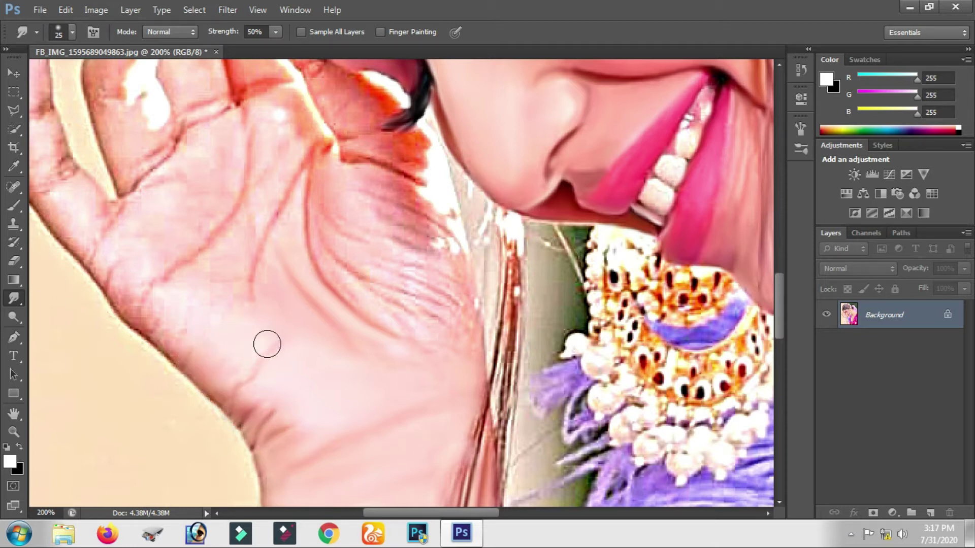
Step: Smooth the red palm creases, wrinkles and bright highlight into soft skin
{"action": "left_click_drag", "start_coordinate": [275, 405], "coordinate": [431, 429]}
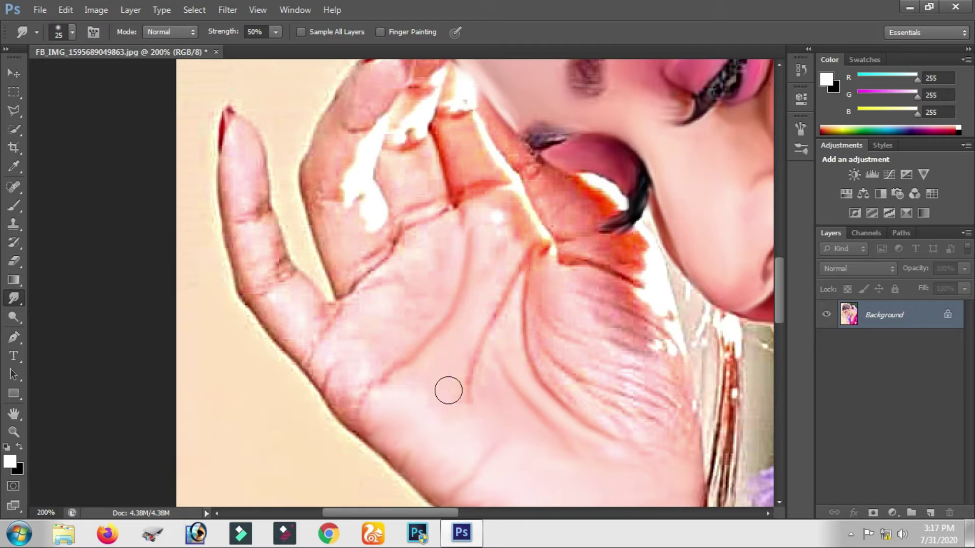
{"action": "left_click_drag", "start_coordinate": [505, 322], "coordinate": [480, 350]}
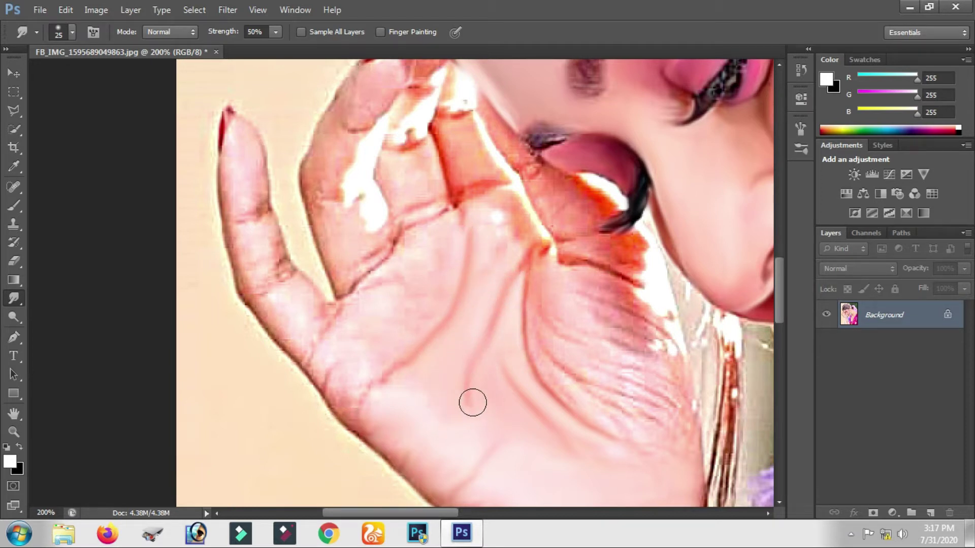
{"action": "mouse_move", "coordinate": [400, 379]}
{"action": "left_mouse_down"}
{"action": "mouse_move", "coordinate": [342, 407]}
{"action": "mouse_move", "coordinate": [333, 365]}
{"action": "left_mouse_up"}
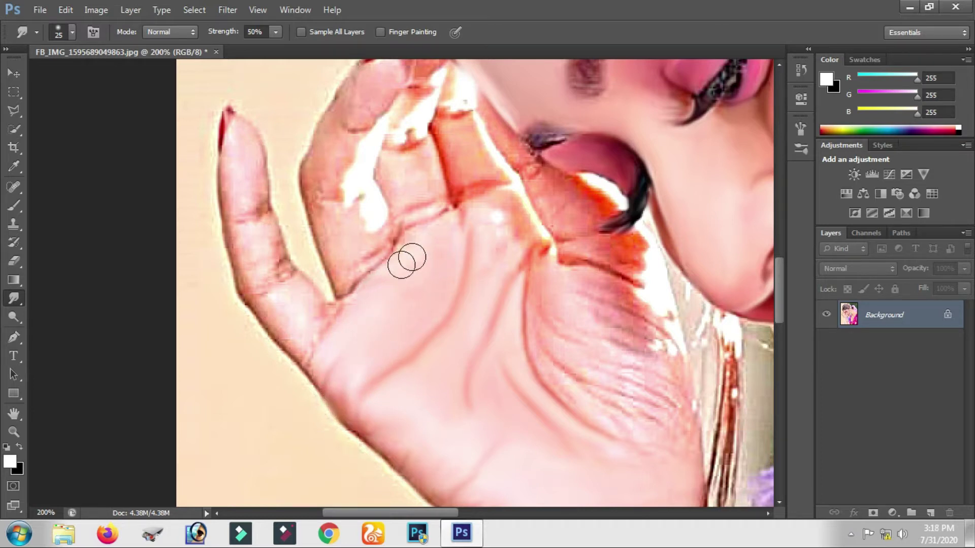
{"action": "left_click_drag", "start_coordinate": [487, 215], "coordinate": [518, 224]}
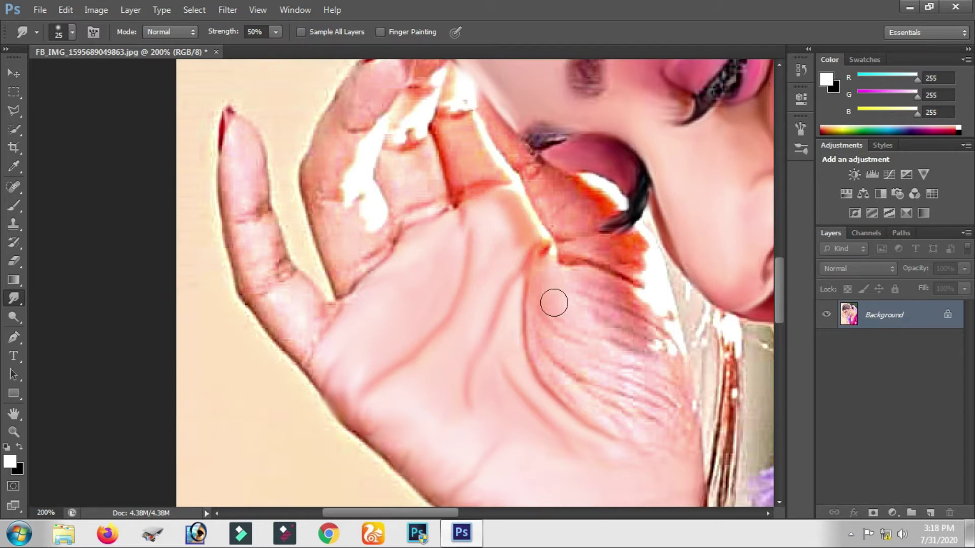
{"action": "mouse_move", "coordinate": [556, 308]}
{"action": "left_mouse_down"}
{"action": "mouse_move", "coordinate": [556, 285]}
{"action": "mouse_move", "coordinate": [546, 341]}
{"action": "mouse_move", "coordinate": [581, 402]}
{"action": "mouse_move", "coordinate": [644, 426]}
{"action": "mouse_move", "coordinate": [644, 381]}
{"action": "mouse_move", "coordinate": [615, 326]}
{"action": "mouse_move", "coordinate": [670, 403]}
{"action": "left_mouse_up"}
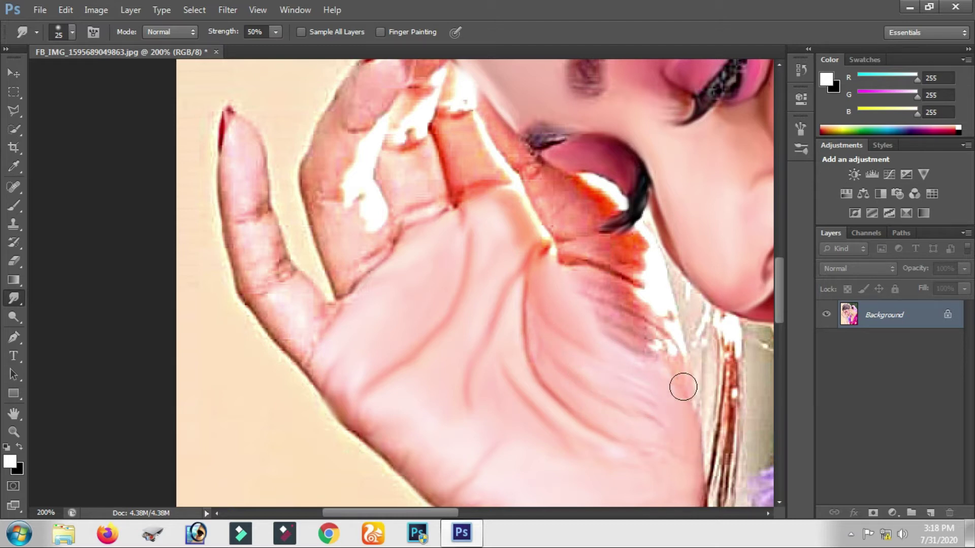
{"action": "left_click_drag", "start_coordinate": [665, 458], "coordinate": [582, 431]}
{"action": "mouse_move", "coordinate": [652, 344]}
{"action": "left_mouse_down"}
{"action": "mouse_move", "coordinate": [631, 319]}
{"action": "mouse_move", "coordinate": [659, 298]}
{"action": "mouse_move", "coordinate": [658, 307]}
{"action": "mouse_move", "coordinate": [583, 254]}
{"action": "mouse_move", "coordinate": [611, 274]}
{"action": "mouse_move", "coordinate": [646, 268]}
{"action": "mouse_move", "coordinate": [639, 248]}
{"action": "mouse_move", "coordinate": [648, 265]}
{"action": "left_mouse_up"}
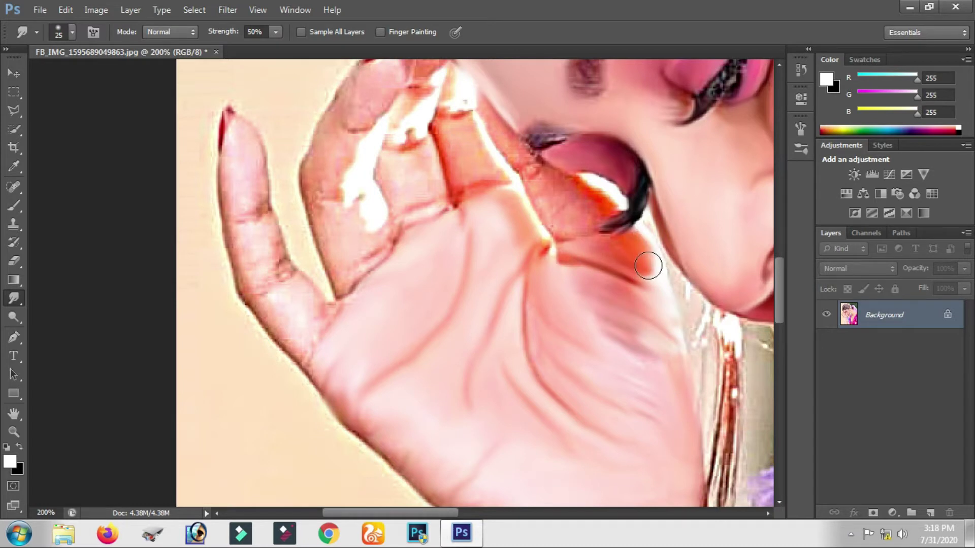
{"action": "left_click_drag", "start_coordinate": [597, 243], "coordinate": [565, 238]}
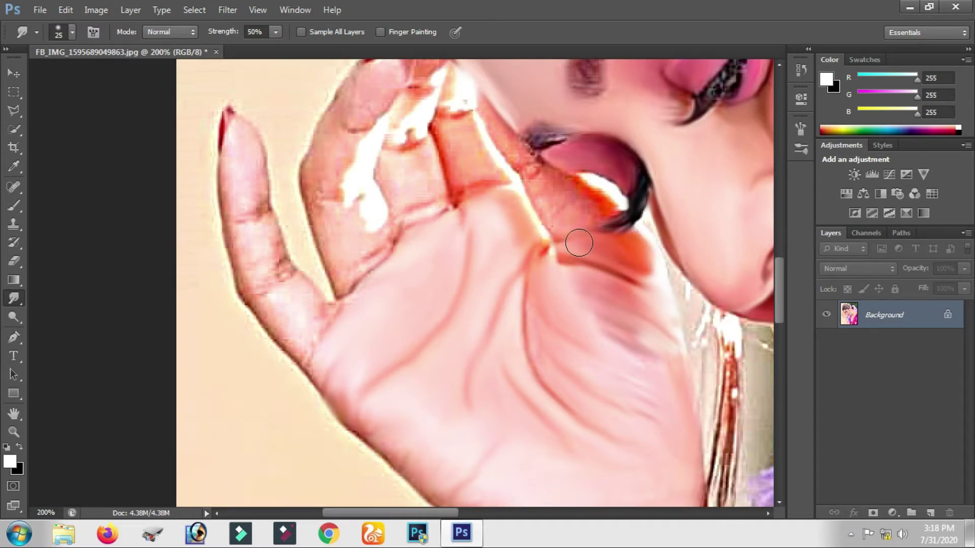
Step: Smooth the thumb tip, thumb edge, finger skin and red finger crease
{"action": "scroll", "coordinate": [558, 231], "scroll_direction": "up", "scroll_amount": 2}
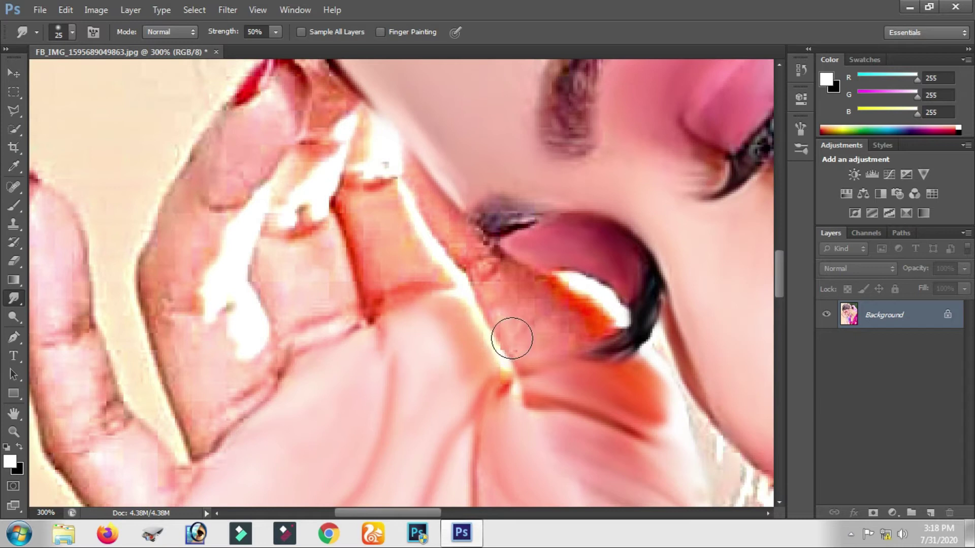
{"action": "mouse_move", "coordinate": [582, 291]}
{"action": "left_mouse_down"}
{"action": "mouse_move", "coordinate": [562, 283]}
{"action": "mouse_move", "coordinate": [591, 337]}
{"action": "left_mouse_up"}
{"action": "mouse_move", "coordinate": [510, 343]}
{"action": "left_mouse_down"}
{"action": "mouse_move", "coordinate": [506, 382]}
{"action": "mouse_move", "coordinate": [476, 331]}
{"action": "left_mouse_up"}
{"action": "mouse_move", "coordinate": [531, 318]}
{"action": "left_mouse_down"}
{"action": "mouse_move", "coordinate": [544, 295]}
{"action": "mouse_move", "coordinate": [496, 279]}
{"action": "mouse_move", "coordinate": [507, 294]}
{"action": "mouse_move", "coordinate": [451, 245]}
{"action": "left_mouse_up"}
{"action": "left_click_drag", "start_coordinate": [508, 293], "coordinate": [610, 412]}
{"action": "mouse_move", "coordinate": [518, 407]}
{"action": "left_mouse_down"}
{"action": "mouse_move", "coordinate": [543, 406]}
{"action": "mouse_move", "coordinate": [472, 428]}
{"action": "mouse_move", "coordinate": [476, 404]}
{"action": "left_mouse_up"}
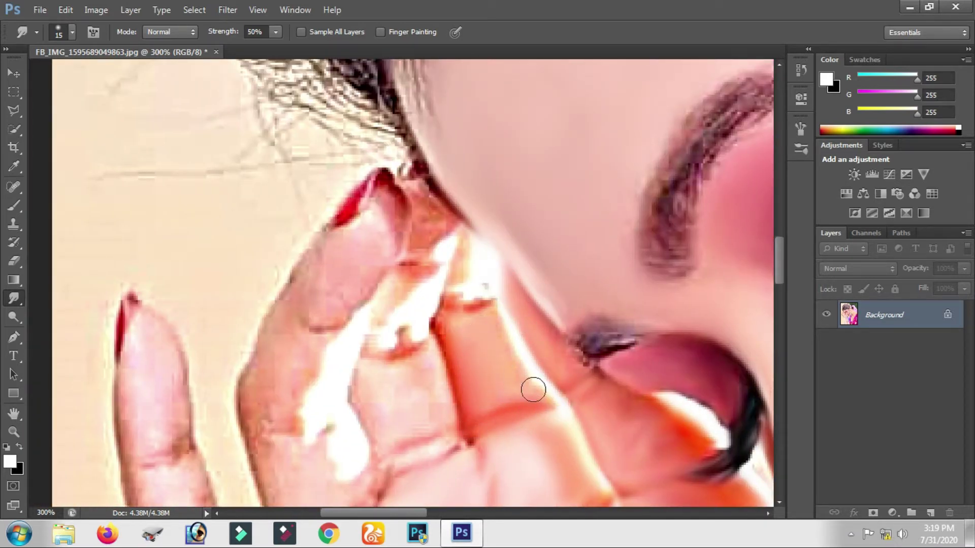
Step: Soften the finger's lower edge and the creases toward the web and finger base
{"action": "scroll", "coordinate": [453, 322], "scroll_direction": "left", "scroll_amount": 3}
{"action": "scroll", "coordinate": [521, 329], "scroll_direction": "down", "scroll_amount": 3}
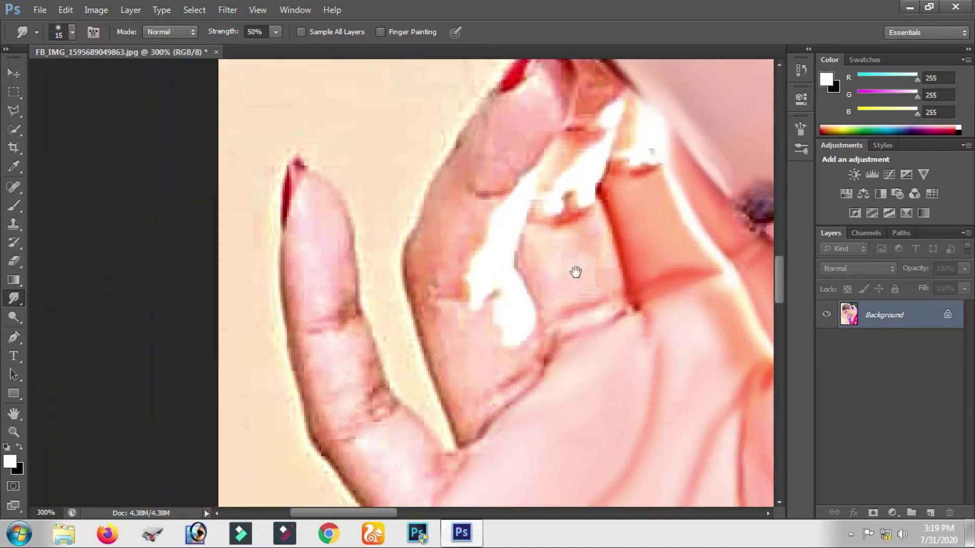
{"action": "scroll", "coordinate": [574, 272], "scroll_direction": "down", "scroll_amount": 3}
{"action": "mouse_move", "coordinate": [464, 412]}
{"action": "left_mouse_down"}
{"action": "mouse_move", "coordinate": [387, 320]}
{"action": "mouse_move", "coordinate": [432, 394]}
{"action": "mouse_move", "coordinate": [475, 431]}
{"action": "left_mouse_up"}
{"action": "mouse_move", "coordinate": [463, 359]}
{"action": "left_mouse_down"}
{"action": "mouse_move", "coordinate": [461, 374]}
{"action": "mouse_move", "coordinate": [507, 311]}
{"action": "mouse_move", "coordinate": [460, 291]}
{"action": "mouse_move", "coordinate": [472, 315]}
{"action": "mouse_move", "coordinate": [441, 309]}
{"action": "mouse_move", "coordinate": [500, 406]}
{"action": "left_mouse_up"}
{"action": "mouse_move", "coordinate": [428, 308]}
{"action": "left_mouse_down"}
{"action": "mouse_move", "coordinate": [443, 388]}
{"action": "mouse_move", "coordinate": [485, 379]}
{"action": "mouse_move", "coordinate": [496, 350]}
{"action": "mouse_move", "coordinate": [483, 303]}
{"action": "mouse_move", "coordinate": [496, 341]}
{"action": "mouse_move", "coordinate": [466, 374]}
{"action": "mouse_move", "coordinate": [470, 390]}
{"action": "mouse_move", "coordinate": [458, 365]}
{"action": "mouse_move", "coordinate": [480, 383]}
{"action": "mouse_move", "coordinate": [442, 394]}
{"action": "mouse_move", "coordinate": [487, 372]}
{"action": "mouse_move", "coordinate": [470, 285]}
{"action": "mouse_move", "coordinate": [433, 376]}
{"action": "mouse_move", "coordinate": [440, 262]}
{"action": "left_mouse_up"}
{"action": "scroll", "coordinate": [479, 394], "scroll_direction": "up", "scroll_amount": 3}
{"action": "scroll", "coordinate": [479, 358], "scroll_direction": "up", "scroll_amount": 3}
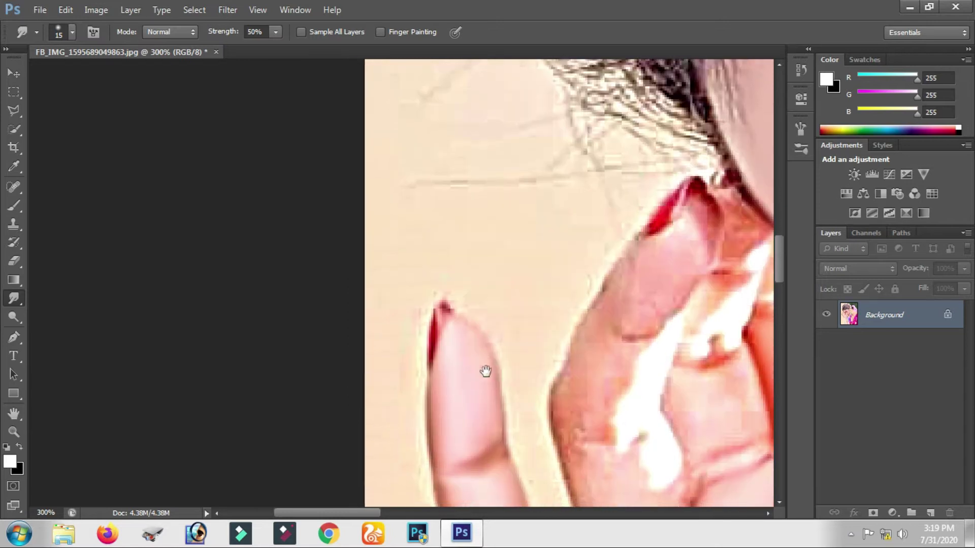
Step: Soften the fingertip red streak, finger-palm crease and skin beside the red fingernail
{"action": "mouse_move", "coordinate": [435, 346]}
{"action": "left_mouse_down"}
{"action": "mouse_move", "coordinate": [444, 315]}
{"action": "mouse_move", "coordinate": [441, 333]}
{"action": "left_mouse_up"}
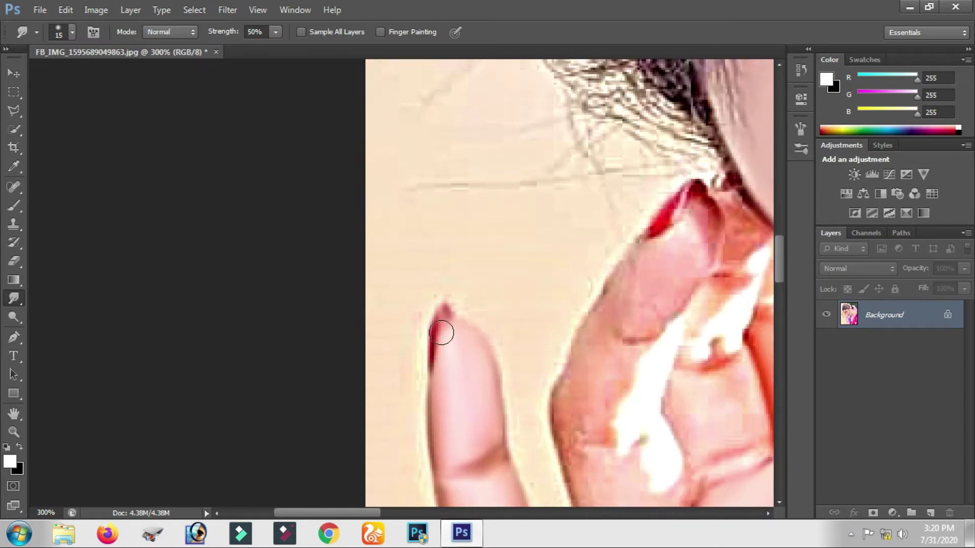
{"action": "left_click_drag", "start_coordinate": [634, 364], "coordinate": [483, 292]}
{"action": "left_click_drag", "start_coordinate": [437, 400], "coordinate": [379, 268]}
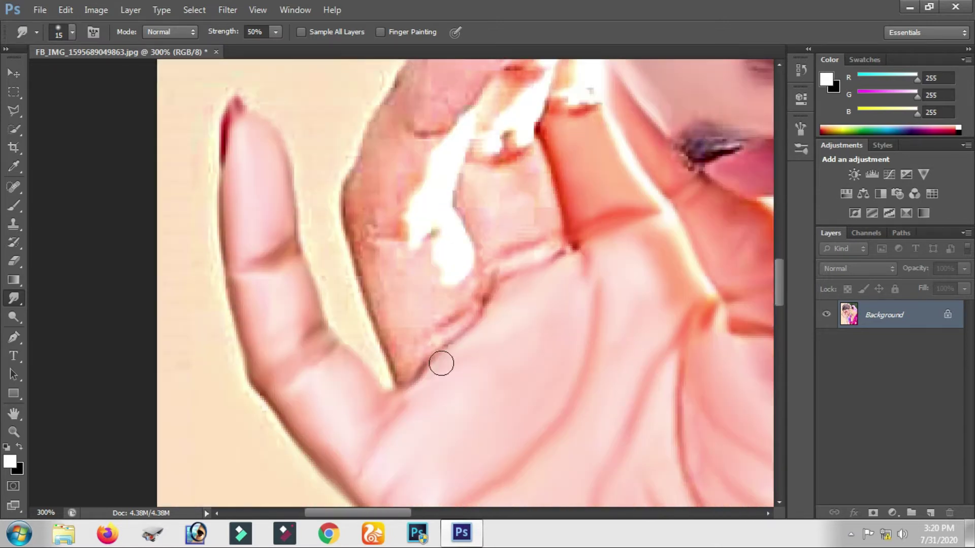
{"action": "mouse_move", "coordinate": [385, 356]}
{"action": "left_mouse_down"}
{"action": "mouse_move", "coordinate": [404, 372]}
{"action": "mouse_move", "coordinate": [461, 316]}
{"action": "mouse_move", "coordinate": [448, 342]}
{"action": "mouse_move", "coordinate": [435, 259]}
{"action": "mouse_move", "coordinate": [407, 269]}
{"action": "mouse_move", "coordinate": [379, 231]}
{"action": "mouse_move", "coordinate": [417, 325]}
{"action": "left_mouse_up"}
{"action": "mouse_move", "coordinate": [387, 242]}
{"action": "left_mouse_down"}
{"action": "mouse_move", "coordinate": [405, 320]}
{"action": "mouse_move", "coordinate": [431, 335]}
{"action": "mouse_move", "coordinate": [443, 314]}
{"action": "mouse_move", "coordinate": [394, 331]}
{"action": "mouse_move", "coordinate": [383, 312]}
{"action": "left_mouse_up"}
{"action": "scroll", "coordinate": [436, 297], "scroll_direction": "up", "scroll_amount": 2}
{"action": "mouse_move", "coordinate": [422, 268]}
{"action": "left_mouse_down"}
{"action": "mouse_move", "coordinate": [464, 257]}
{"action": "mouse_move", "coordinate": [469, 279]}
{"action": "left_mouse_up"}
{"action": "mouse_move", "coordinate": [508, 189]}
{"action": "left_mouse_down"}
{"action": "mouse_move", "coordinate": [530, 201]}
{"action": "mouse_move", "coordinate": [526, 163]}
{"action": "mouse_move", "coordinate": [530, 211]}
{"action": "mouse_move", "coordinate": [532, 190]}
{"action": "mouse_move", "coordinate": [459, 219]}
{"action": "left_mouse_up"}
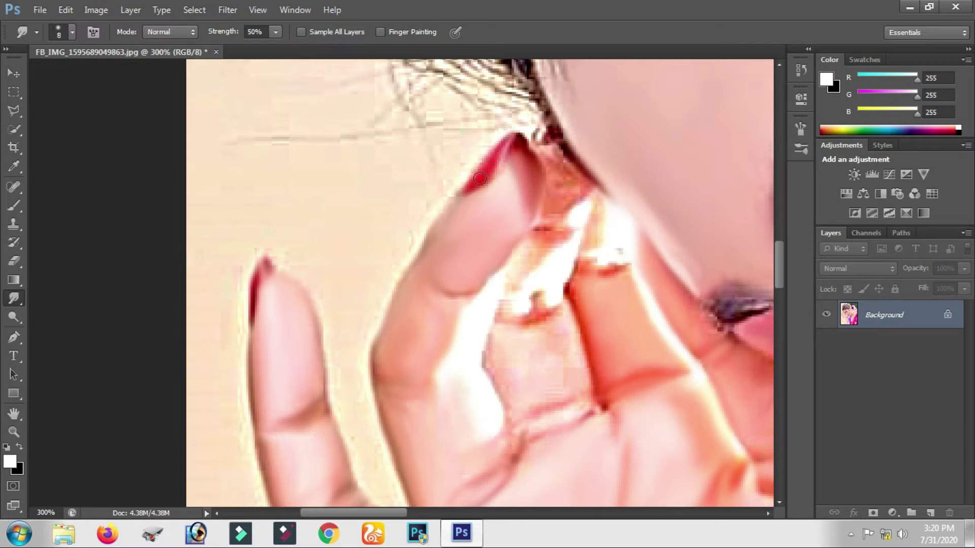
Step: Increase the Smudge brush to 15 px and smooth the finger edge and ring area
{"action": "scroll", "coordinate": [532, 205], "scroll_direction": "down", "scroll_amount": 3}
{"action": "scroll", "coordinate": [533, 205], "scroll_direction": "right", "scroll_amount": 3}
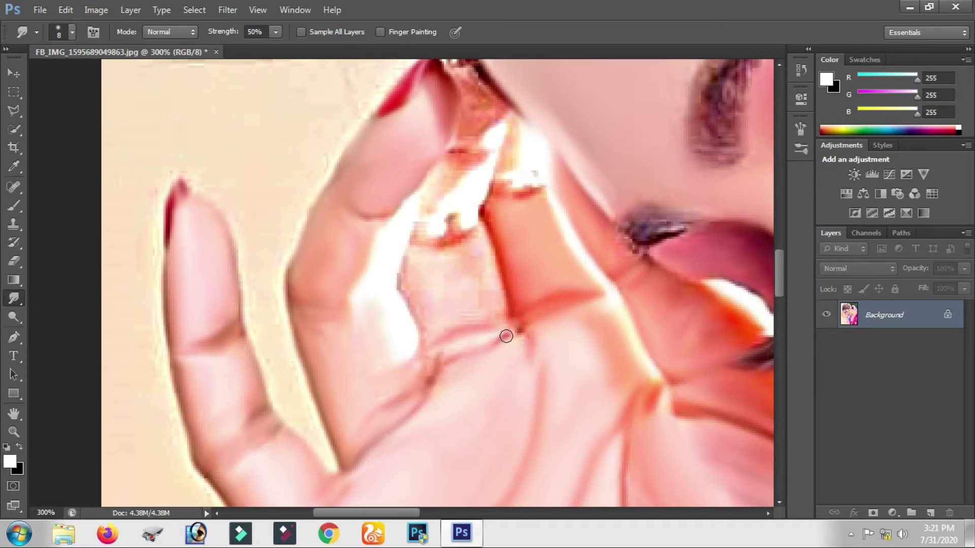
{"action": "key", "text": "bracketright"}
{"action": "mouse_move", "coordinate": [487, 323]}
{"action": "left_mouse_down"}
{"action": "mouse_move", "coordinate": [478, 239]}
{"action": "mouse_move", "coordinate": [461, 277]}
{"action": "left_mouse_up"}
{"action": "mouse_move", "coordinate": [459, 343]}
{"action": "left_mouse_down"}
{"action": "mouse_move", "coordinate": [446, 348]}
{"action": "mouse_move", "coordinate": [446, 231]}
{"action": "mouse_move", "coordinate": [474, 168]}
{"action": "mouse_move", "coordinate": [470, 209]}
{"action": "mouse_move", "coordinate": [440, 183]}
{"action": "mouse_move", "coordinate": [404, 235]}
{"action": "mouse_move", "coordinate": [465, 143]}
{"action": "mouse_move", "coordinate": [454, 161]}
{"action": "left_mouse_up"}
{"action": "scroll", "coordinate": [454, 161], "scroll_direction": "up", "scroll_amount": 3}
{"action": "mouse_move", "coordinate": [463, 261]}
{"action": "left_mouse_down"}
{"action": "mouse_move", "coordinate": [457, 203]}
{"action": "mouse_move", "coordinate": [475, 266]}
{"action": "mouse_move", "coordinate": [518, 290]}
{"action": "mouse_move", "coordinate": [526, 326]}
{"action": "mouse_move", "coordinate": [502, 315]}
{"action": "mouse_move", "coordinate": [520, 280]}
{"action": "mouse_move", "coordinate": [446, 357]}
{"action": "left_mouse_up"}
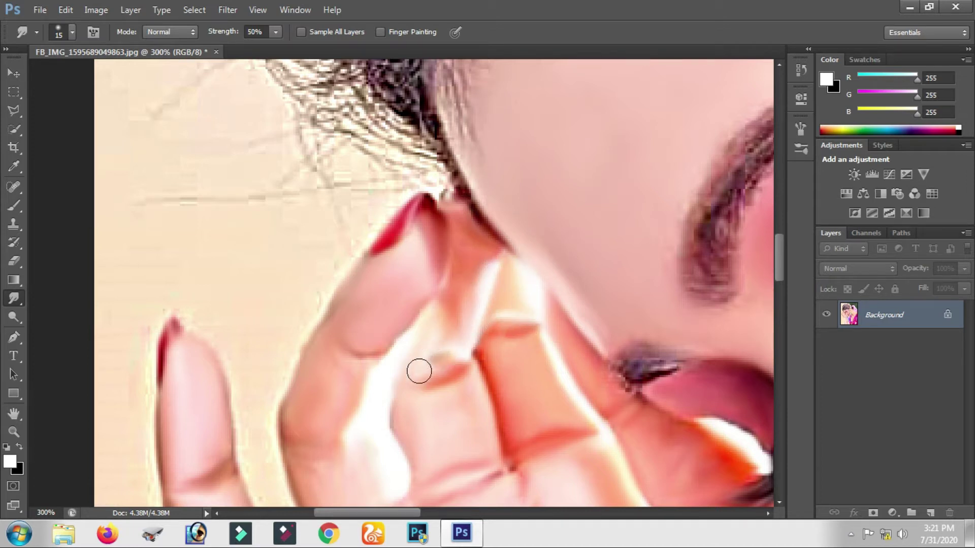
{"action": "left_click_drag", "start_coordinate": [557, 342], "coordinate": [400, 189]}
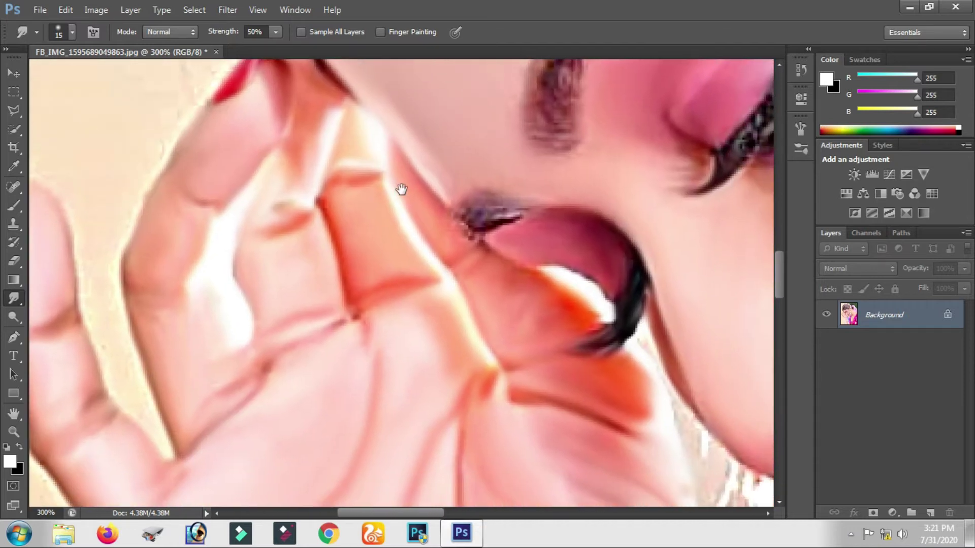
{"action": "mouse_move", "coordinate": [458, 269]}
{"action": "left_mouse_down"}
{"action": "mouse_move", "coordinate": [516, 288]}
{"action": "mouse_move", "coordinate": [518, 319]}
{"action": "mouse_move", "coordinate": [561, 322]}
{"action": "mouse_move", "coordinate": [553, 305]}
{"action": "mouse_move", "coordinate": [504, 269]}
{"action": "left_mouse_up"}
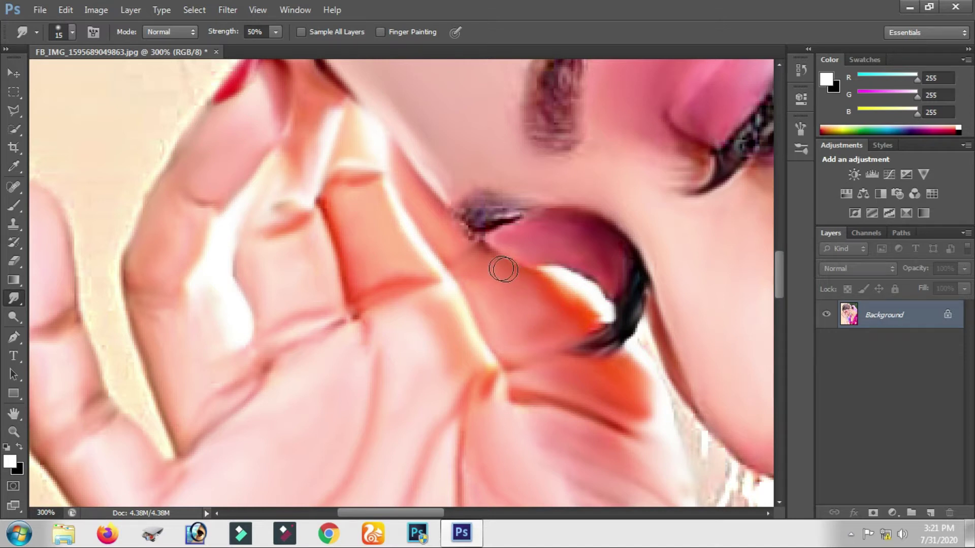
Step: Smudge the palm crease and lighten the hand's edge near the finger
{"action": "scroll", "coordinate": [489, 267], "scroll_direction": "down", "scroll_amount": 3}
{"action": "scroll", "coordinate": [498, 284], "scroll_direction": "down", "scroll_amount": 2}
{"action": "scroll", "coordinate": [465, 298], "scroll_direction": "right", "scroll_amount": 2}
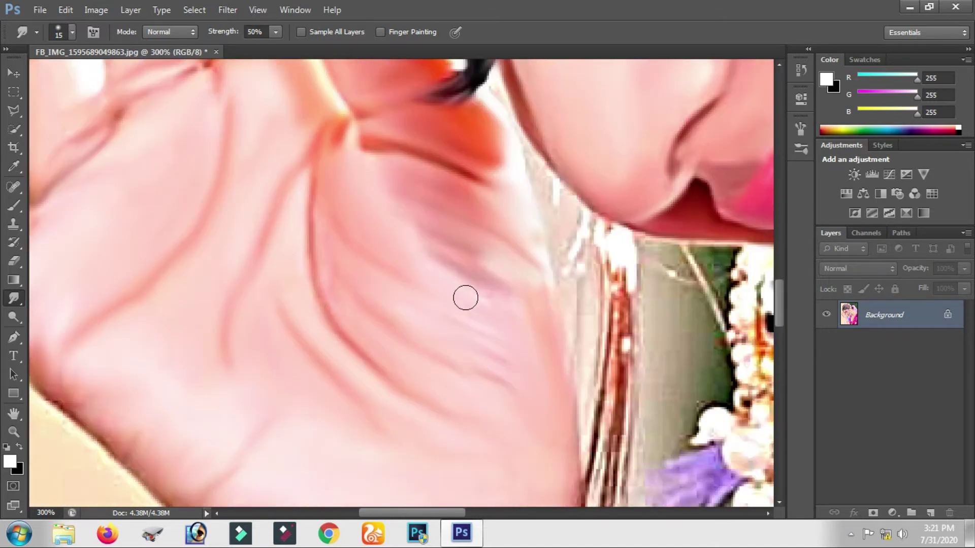
{"action": "left_click_drag", "start_coordinate": [497, 329], "coordinate": [501, 294]}
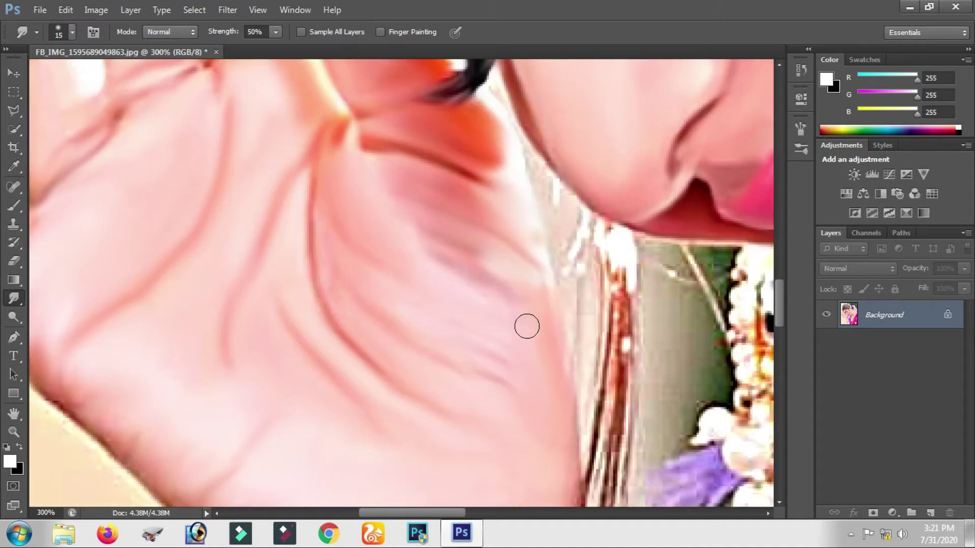
{"action": "left_click_drag", "start_coordinate": [544, 317], "coordinate": [536, 247]}
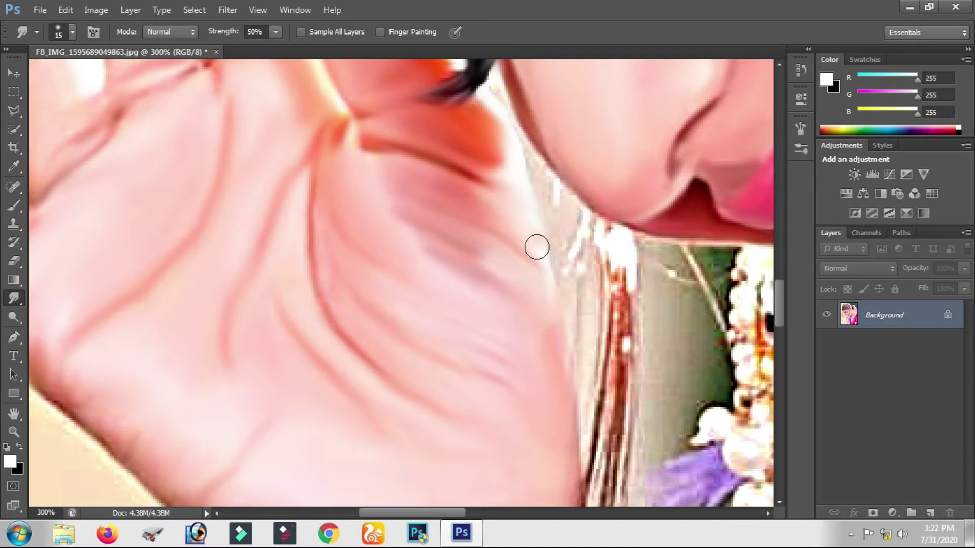
Step: Soften the hand's lower edge and the hair strand beside it
{"action": "scroll", "coordinate": [365, 277], "scroll_direction": "left", "scroll_amount": 2}
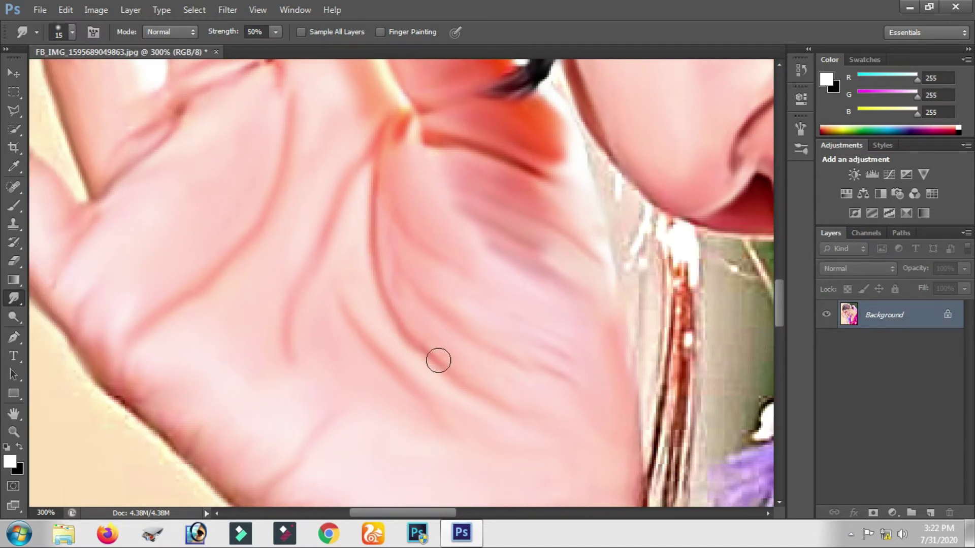
{"action": "left_click_drag", "start_coordinate": [248, 451], "coordinate": [293, 284]}
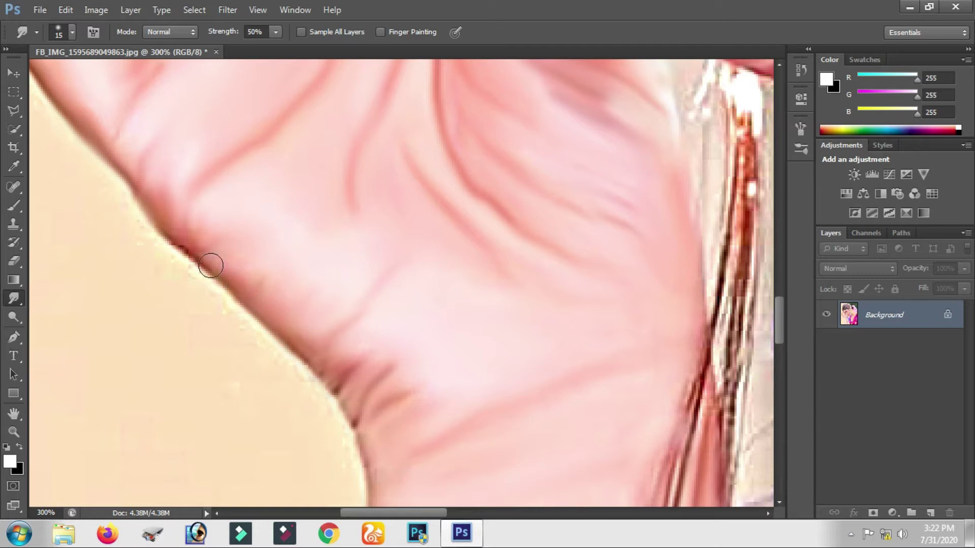
{"action": "left_click_drag", "start_coordinate": [415, 408], "coordinate": [298, 327]}
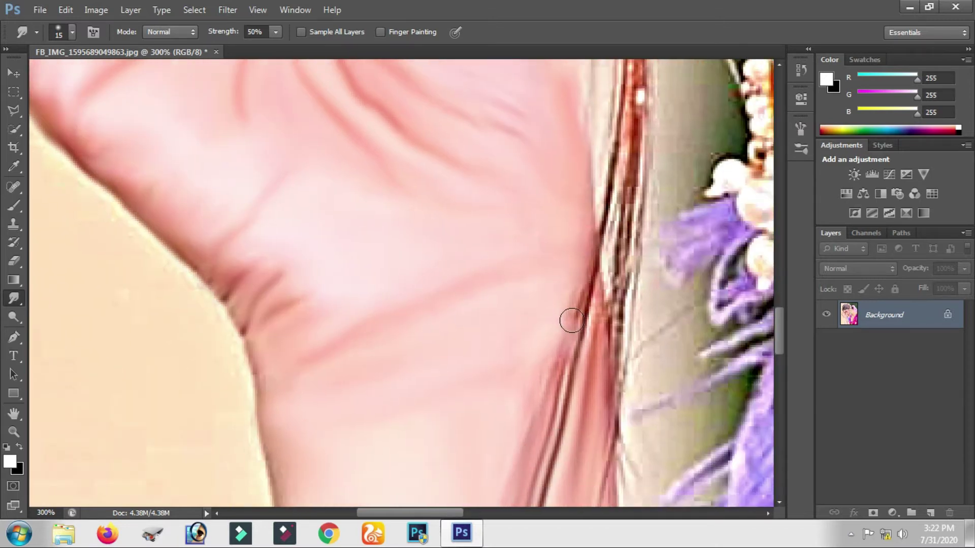
{"action": "left_click_drag", "start_coordinate": [568, 320], "coordinate": [533, 421]}
{"action": "mouse_move", "coordinate": [531, 362]}
{"action": "left_mouse_down"}
{"action": "mouse_move", "coordinate": [570, 263]}
{"action": "mouse_move", "coordinate": [555, 387]}
{"action": "mouse_move", "coordinate": [555, 331]}
{"action": "left_mouse_up"}
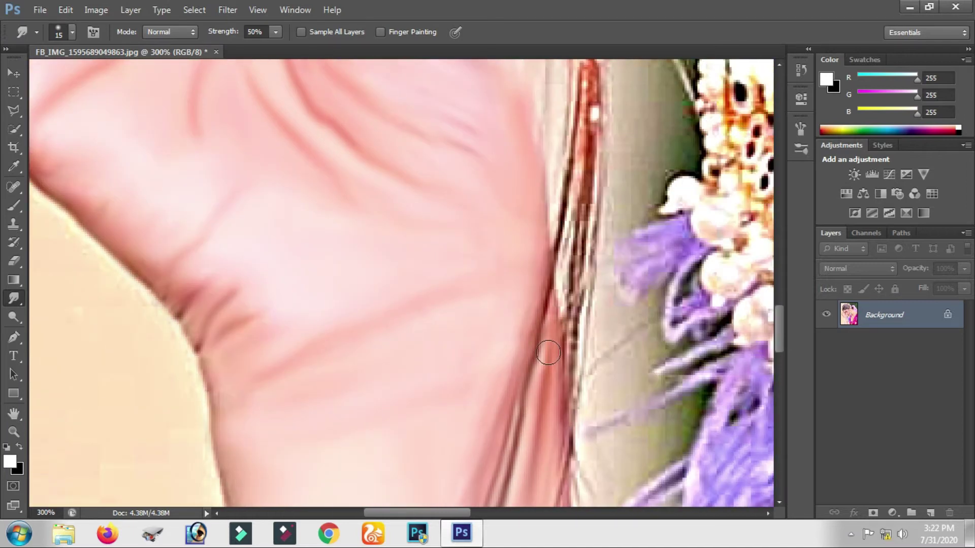
{"action": "scroll", "coordinate": [526, 320], "scroll_direction": "down", "scroll_amount": 1}
{"action": "scroll", "coordinate": [526, 320], "scroll_direction": "down", "scroll_amount": 1}
{"action": "scroll", "coordinate": [504, 300], "scroll_direction": "down", "scroll_amount": 1}
{"action": "mouse_move", "coordinate": [670, 378]}
{"action": "left_mouse_down"}
{"action": "mouse_move", "coordinate": [420, 307]}
{"action": "mouse_move", "coordinate": [616, 420]}
{"action": "mouse_move", "coordinate": [605, 394]}
{"action": "left_mouse_up"}
Step: Zoom in on the earring and smudge down along the pearl string's edge near the ear
{"action": "scroll", "coordinate": [511, 307], "scroll_direction": "up", "scroll_amount": 2}
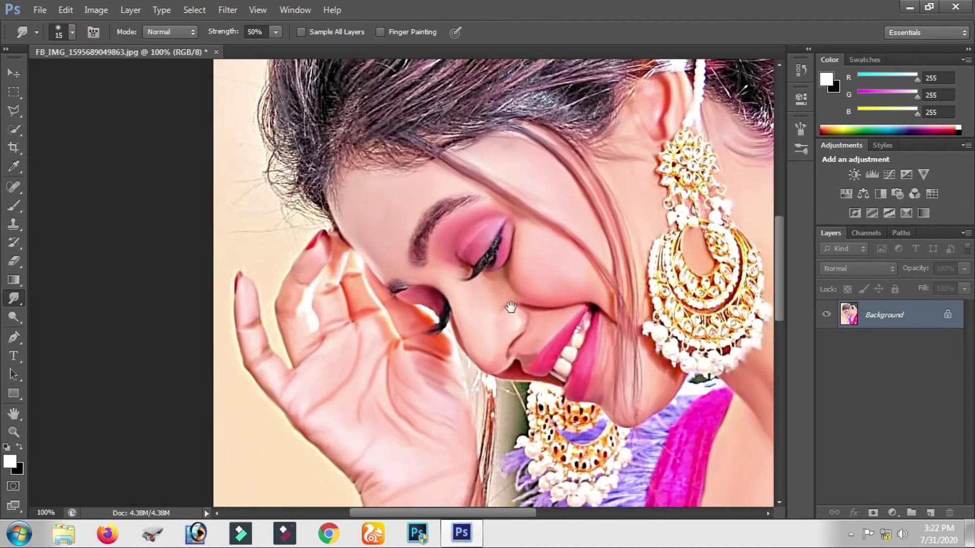
{"action": "left_click_drag", "start_coordinate": [510, 307], "coordinate": [504, 320]}
{"action": "left_click_drag", "start_coordinate": [674, 309], "coordinate": [539, 308]}
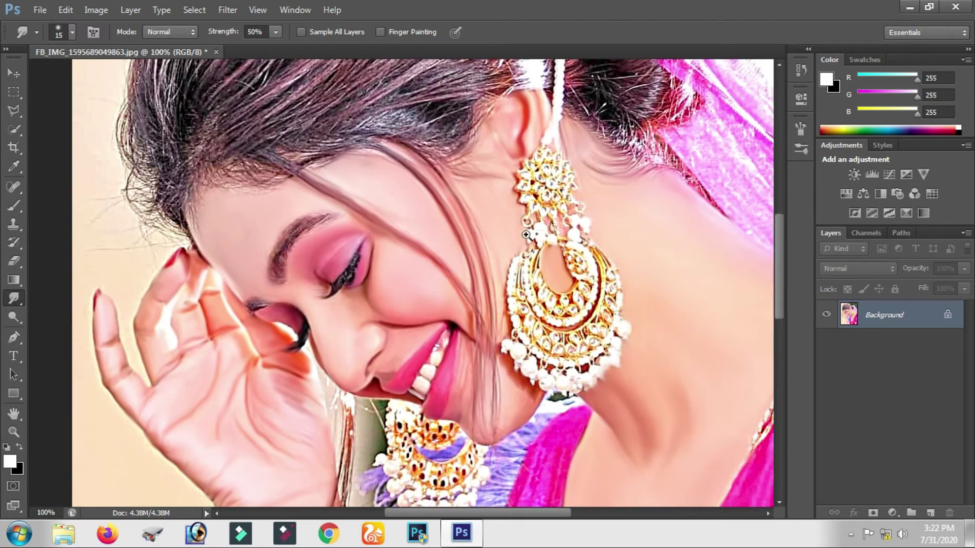
{"action": "scroll", "coordinate": [526, 235], "scroll_direction": "up", "scroll_amount": 2}
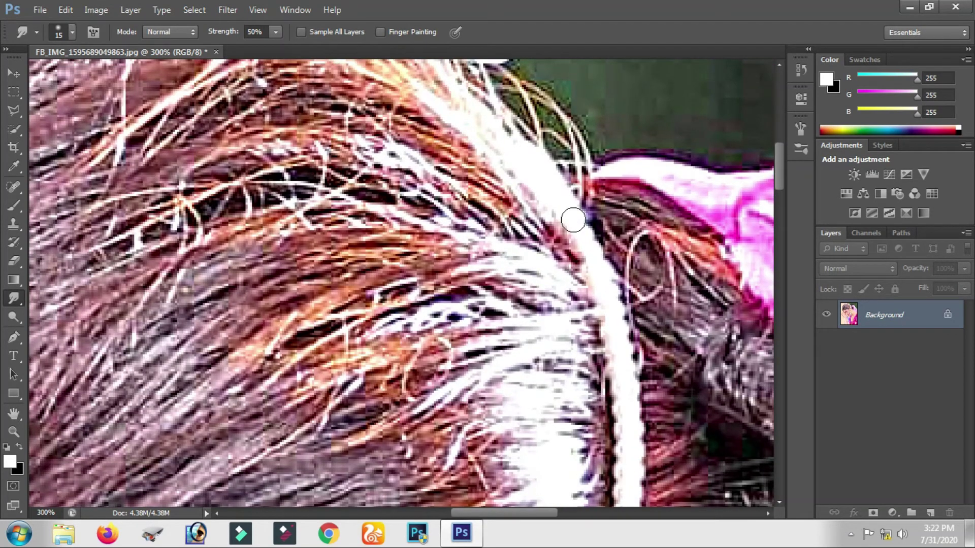
{"action": "mouse_move", "coordinate": [634, 424]}
{"action": "left_mouse_down"}
{"action": "mouse_move", "coordinate": [625, 266]}
{"action": "mouse_move", "coordinate": [613, 375]}
{"action": "mouse_move", "coordinate": [618, 224]}
{"action": "left_mouse_up"}
{"action": "mouse_move", "coordinate": [618, 224]}
{"action": "left_mouse_down"}
{"action": "mouse_move", "coordinate": [625, 249]}
{"action": "mouse_move", "coordinate": [604, 357]}
{"action": "mouse_move", "coordinate": [614, 266]}
{"action": "left_mouse_up"}
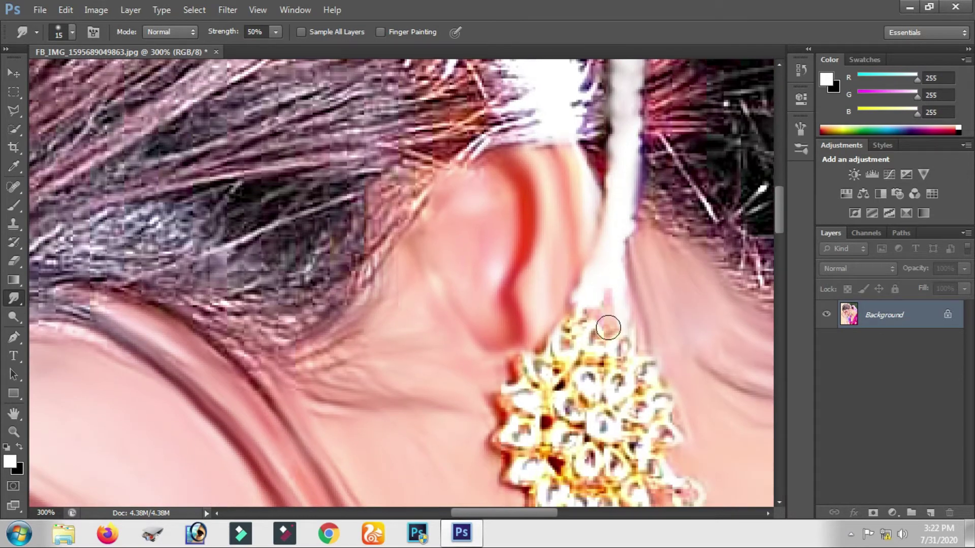
{"action": "scroll", "coordinate": [626, 330], "scroll_direction": "up", "scroll_amount": 1, "text": "alt"}
{"action": "scroll", "coordinate": [558, 264], "scroll_direction": "down", "scroll_amount": 2}
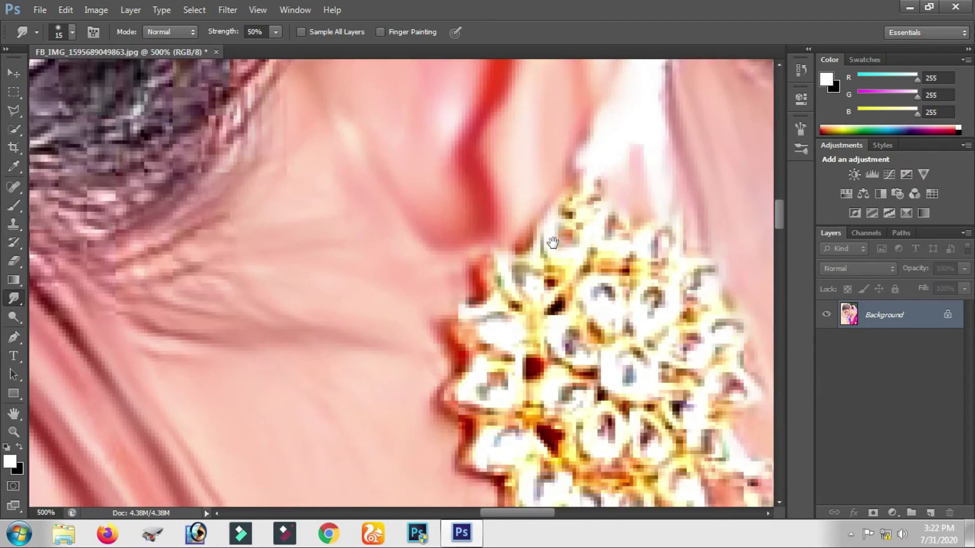
Step: Smear the earring's upper tip and top cluster details into softer, lighter strokes
{"action": "mouse_move", "coordinate": [574, 204]}
{"action": "left_mouse_down"}
{"action": "mouse_move", "coordinate": [588, 202]}
{"action": "mouse_move", "coordinate": [562, 225]}
{"action": "left_mouse_up"}
{"action": "mouse_move", "coordinate": [573, 260]}
{"action": "left_mouse_down"}
{"action": "mouse_move", "coordinate": [507, 277]}
{"action": "mouse_move", "coordinate": [489, 315]}
{"action": "mouse_move", "coordinate": [516, 330]}
{"action": "mouse_move", "coordinate": [535, 290]}
{"action": "mouse_move", "coordinate": [548, 290]}
{"action": "left_mouse_up"}
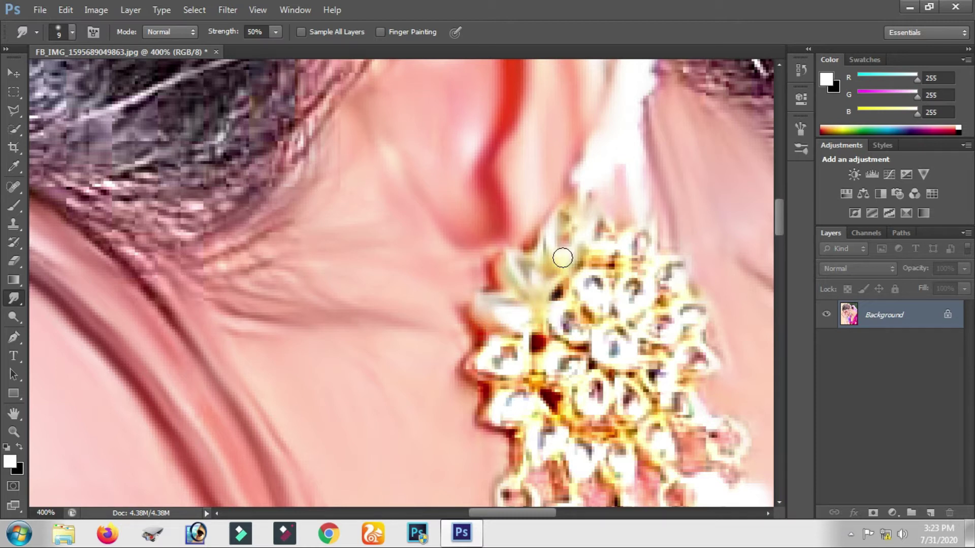
{"action": "left_click_drag", "start_coordinate": [576, 236], "coordinate": [547, 115]}
{"action": "mouse_move", "coordinate": [472, 218]}
{"action": "left_mouse_down"}
{"action": "mouse_move", "coordinate": [444, 244]}
{"action": "mouse_move", "coordinate": [457, 266]}
{"action": "mouse_move", "coordinate": [444, 294]}
{"action": "mouse_move", "coordinate": [502, 312]}
{"action": "mouse_move", "coordinate": [496, 259]}
{"action": "mouse_move", "coordinate": [505, 226]}
{"action": "mouse_move", "coordinate": [547, 183]}
{"action": "mouse_move", "coordinate": [570, 189]}
{"action": "mouse_move", "coordinate": [562, 159]}
{"action": "mouse_move", "coordinate": [583, 124]}
{"action": "mouse_move", "coordinate": [604, 149]}
{"action": "mouse_move", "coordinate": [603, 200]}
{"action": "mouse_move", "coordinate": [632, 153]}
{"action": "mouse_move", "coordinate": [654, 186]}
{"action": "mouse_move", "coordinate": [629, 223]}
{"action": "mouse_move", "coordinate": [652, 213]}
{"action": "mouse_move", "coordinate": [663, 246]}
{"action": "mouse_move", "coordinate": [681, 226]}
{"action": "left_mouse_up"}
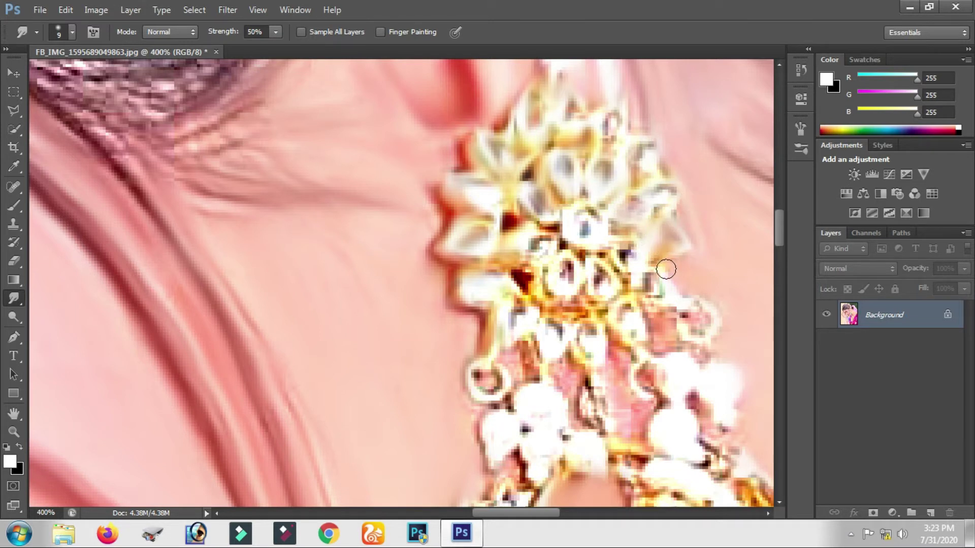
{"action": "mouse_move", "coordinate": [652, 261]}
{"action": "left_mouse_down"}
{"action": "mouse_move", "coordinate": [631, 257]}
{"action": "mouse_move", "coordinate": [594, 217]}
{"action": "mouse_move", "coordinate": [554, 230]}
{"action": "mouse_move", "coordinate": [522, 203]}
{"action": "mouse_move", "coordinate": [529, 243]}
{"action": "mouse_move", "coordinate": [517, 269]}
{"action": "mouse_move", "coordinate": [528, 284]}
{"action": "mouse_move", "coordinate": [507, 292]}
{"action": "mouse_move", "coordinate": [510, 312]}
{"action": "left_mouse_up"}
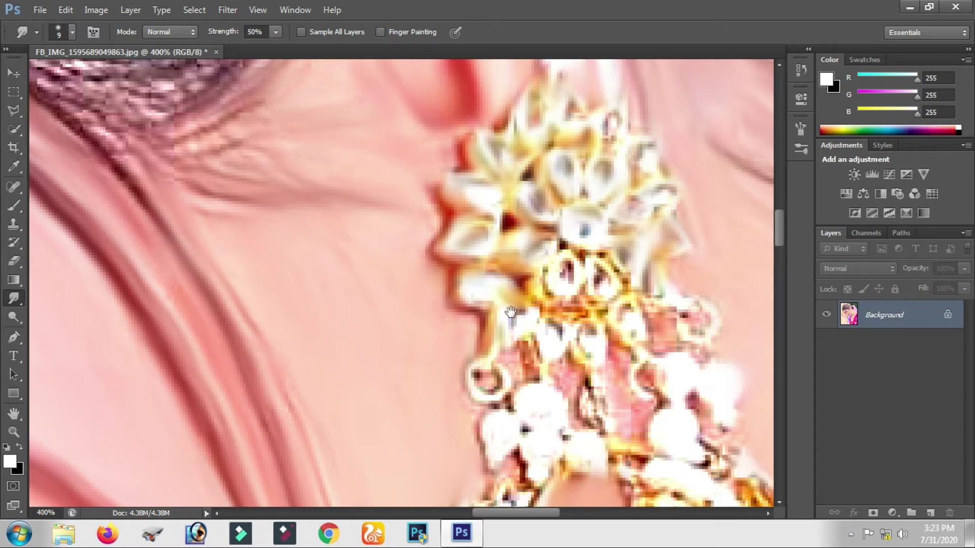
{"action": "scroll", "coordinate": [527, 241], "scroll_direction": "down", "scroll_amount": 3}
{"action": "mouse_move", "coordinate": [528, 241]}
{"action": "left_mouse_down"}
{"action": "mouse_move", "coordinate": [551, 211]}
{"action": "mouse_move", "coordinate": [584, 208]}
{"action": "mouse_move", "coordinate": [555, 192]}
{"action": "mouse_move", "coordinate": [556, 164]}
{"action": "mouse_move", "coordinate": [570, 148]}
{"action": "mouse_move", "coordinate": [535, 167]}
{"action": "left_mouse_up"}
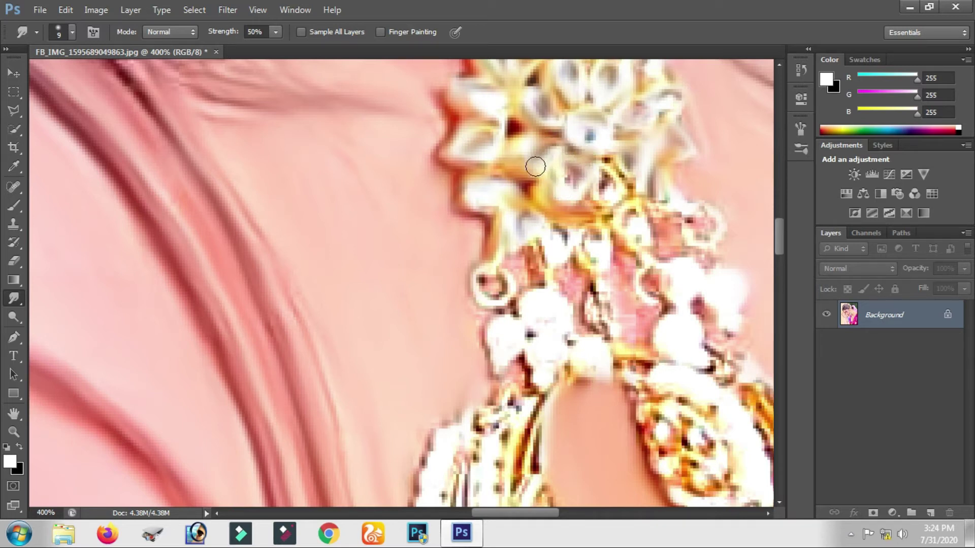
{"action": "mouse_move", "coordinate": [602, 161]}
{"action": "left_mouse_down"}
{"action": "mouse_move", "coordinate": [624, 185]}
{"action": "mouse_move", "coordinate": [597, 208]}
{"action": "mouse_move", "coordinate": [631, 212]}
{"action": "mouse_move", "coordinate": [632, 249]}
{"action": "mouse_move", "coordinate": [660, 208]}
{"action": "mouse_move", "coordinate": [715, 224]}
{"action": "left_mouse_up"}
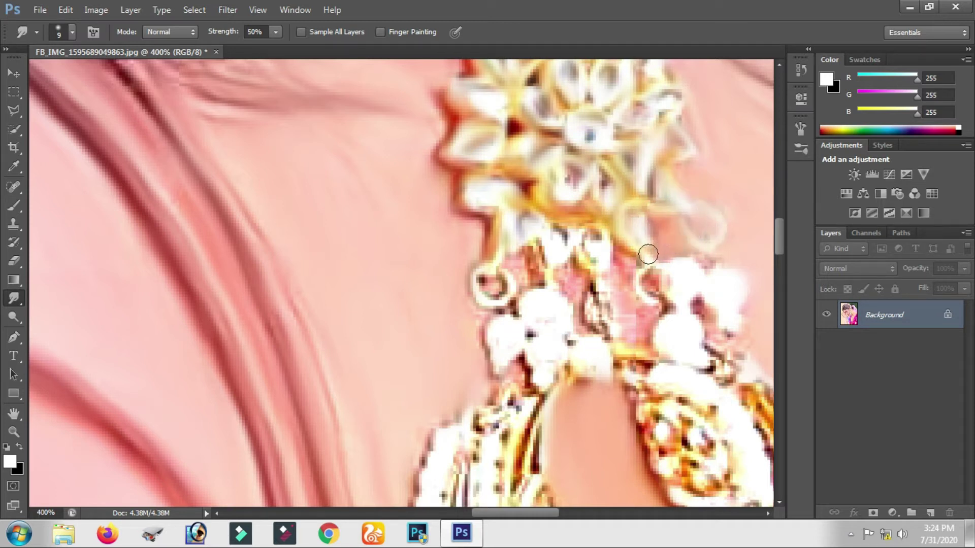
Step: Blend the earring's small rings, beads, red streak and right edge into pink and white smears
{"action": "mouse_move", "coordinate": [619, 280]}
{"action": "left_mouse_down"}
{"action": "mouse_move", "coordinate": [577, 228]}
{"action": "mouse_move", "coordinate": [559, 229]}
{"action": "mouse_move", "coordinate": [584, 306]}
{"action": "left_mouse_up"}
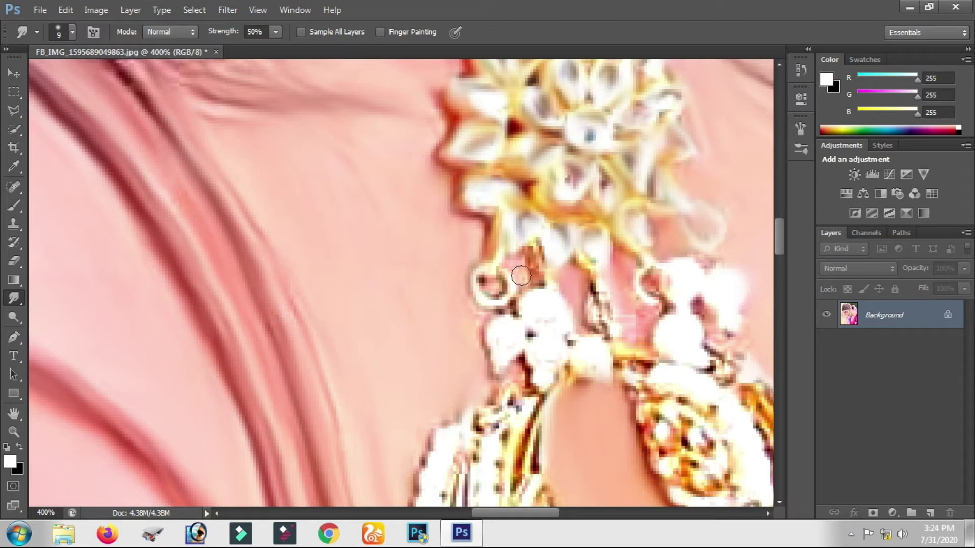
{"action": "mouse_move", "coordinate": [525, 276]}
{"action": "left_mouse_down"}
{"action": "mouse_move", "coordinate": [533, 251]}
{"action": "mouse_move", "coordinate": [547, 279]}
{"action": "left_mouse_up"}
{"action": "mouse_move", "coordinate": [505, 256]}
{"action": "left_mouse_down"}
{"action": "mouse_move", "coordinate": [510, 287]}
{"action": "mouse_move", "coordinate": [488, 278]}
{"action": "mouse_move", "coordinate": [479, 294]}
{"action": "left_mouse_up"}
{"action": "mouse_move", "coordinate": [502, 332]}
{"action": "left_mouse_down"}
{"action": "mouse_move", "coordinate": [517, 251]}
{"action": "mouse_move", "coordinate": [526, 299]}
{"action": "mouse_move", "coordinate": [552, 299]}
{"action": "left_mouse_up"}
{"action": "mouse_move", "coordinate": [564, 247]}
{"action": "left_mouse_down"}
{"action": "mouse_move", "coordinate": [587, 257]}
{"action": "mouse_move", "coordinate": [614, 207]}
{"action": "mouse_move", "coordinate": [604, 200]}
{"action": "left_mouse_up"}
{"action": "left_click_drag", "start_coordinate": [677, 248], "coordinate": [567, 262]}
{"action": "mouse_move", "coordinate": [543, 217]}
{"action": "left_mouse_down"}
{"action": "mouse_move", "coordinate": [630, 272]}
{"action": "mouse_move", "coordinate": [652, 254]}
{"action": "left_mouse_up"}
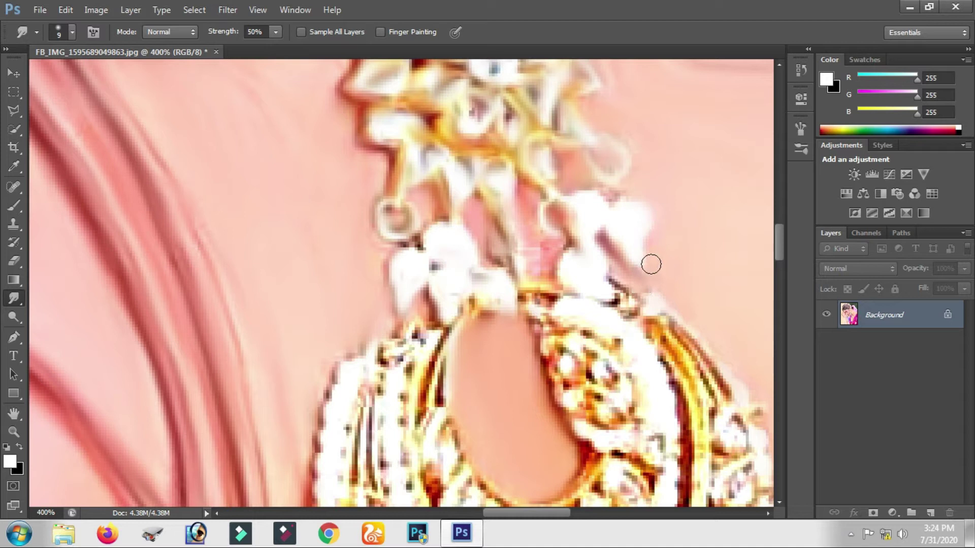
{"action": "left_click_drag", "start_coordinate": [638, 218], "coordinate": [578, 248]}
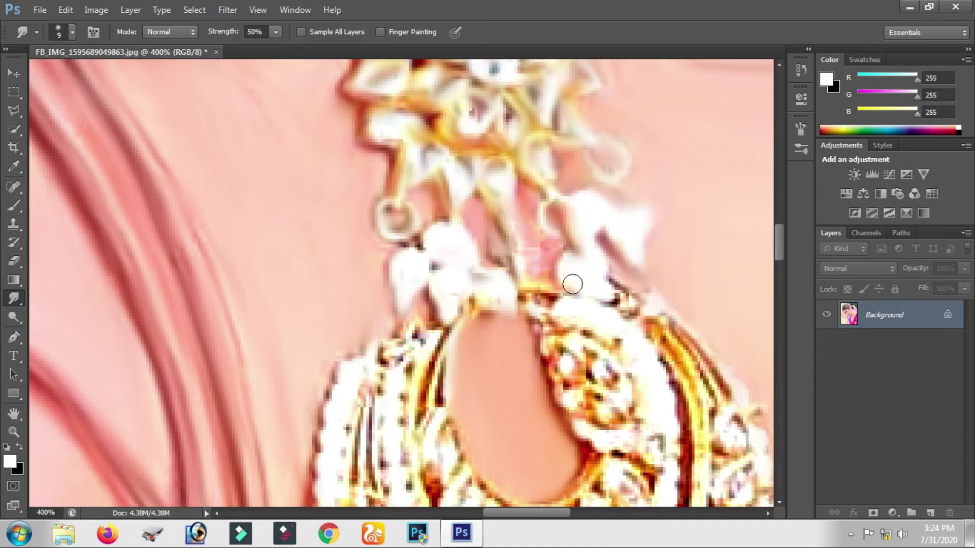
Step: Smear the gold band's dark red edge into yellow along its curve
{"action": "left_click_drag", "start_coordinate": [573, 285], "coordinate": [532, 184]}
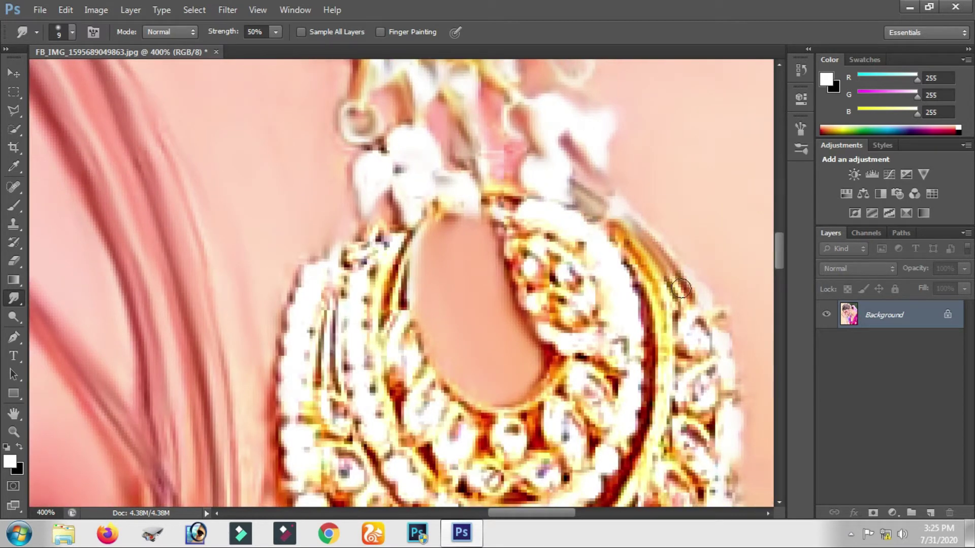
{"action": "mouse_move", "coordinate": [680, 289]}
{"action": "left_mouse_down"}
{"action": "mouse_move", "coordinate": [665, 296]}
{"action": "mouse_move", "coordinate": [683, 235]}
{"action": "left_mouse_up"}
{"action": "left_click_drag", "start_coordinate": [654, 295], "coordinate": [569, 434]}
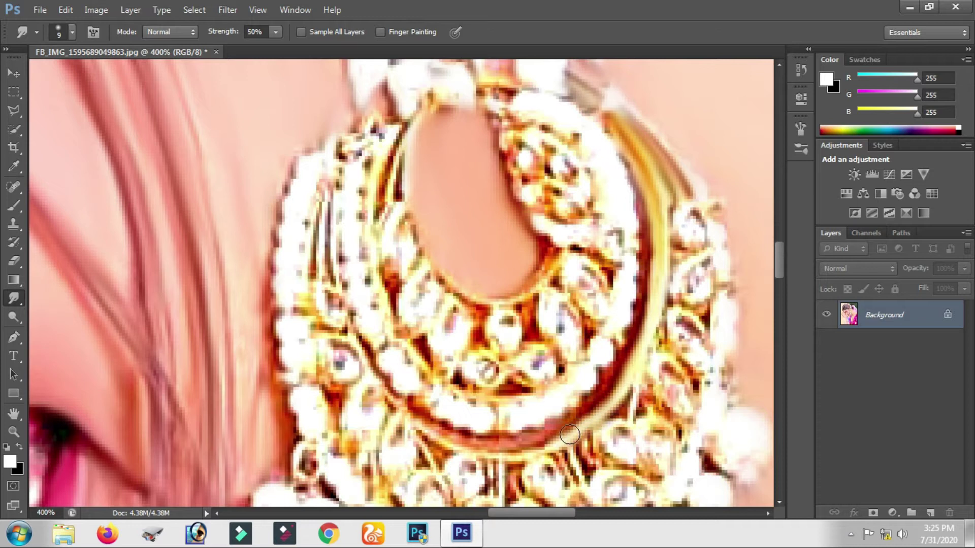
{"action": "scroll", "coordinate": [514, 282], "scroll_direction": "left", "scroll_amount": 1}
{"action": "scroll", "coordinate": [514, 283], "scroll_direction": "left", "scroll_amount": 1}
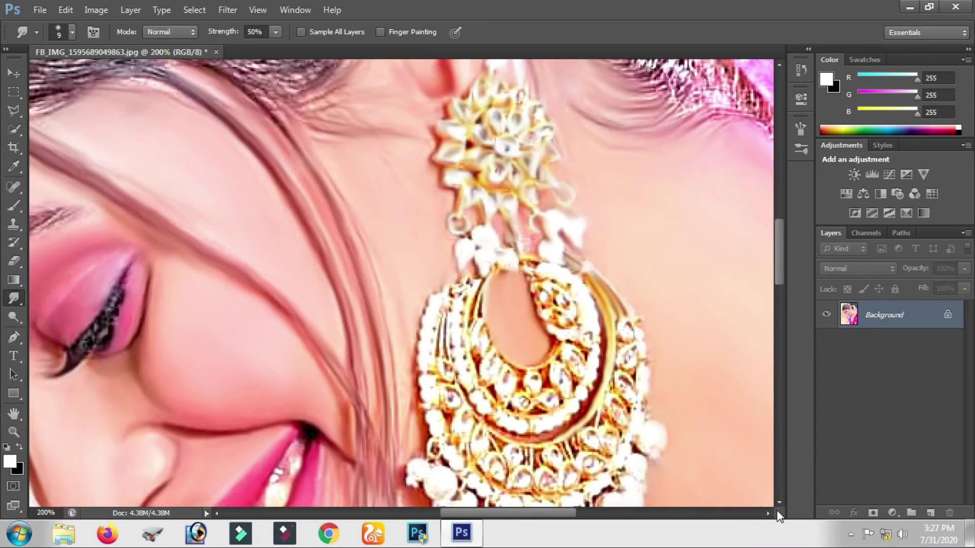
Step: Smudge the crescent ring's dark red lower band, right edge, top and inner edges into blended strokes
{"action": "scroll", "coordinate": [537, 253], "scroll_direction": "up", "scroll_amount": 1}
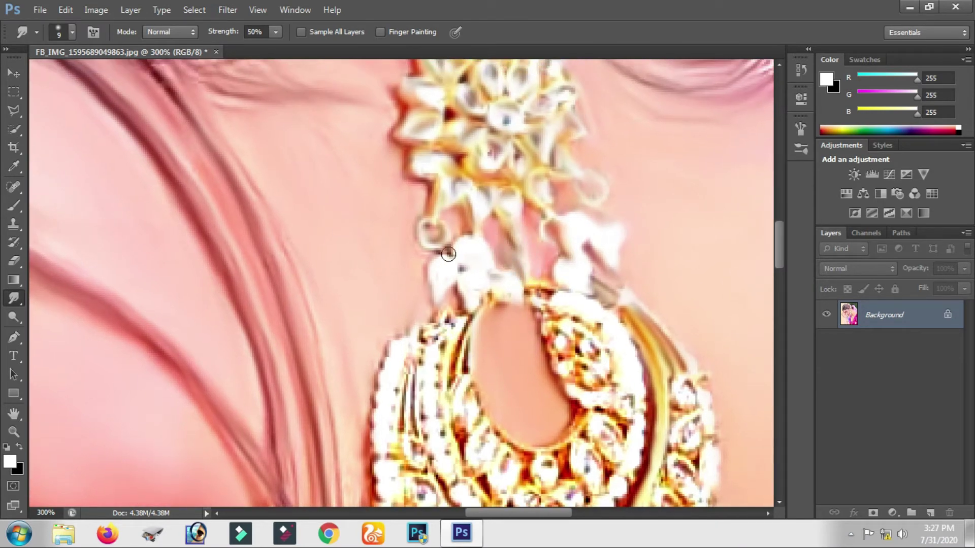
{"action": "left_click_drag", "start_coordinate": [463, 317], "coordinate": [482, 219]}
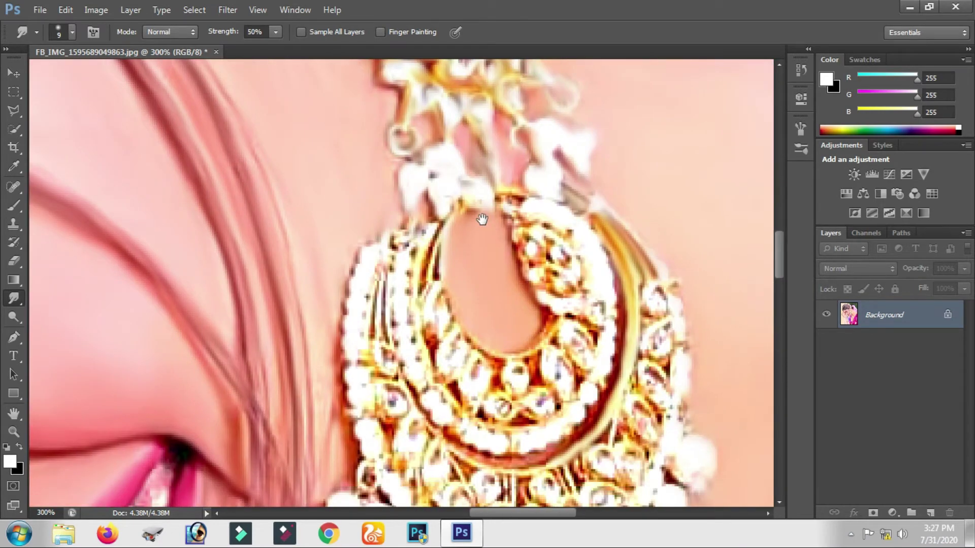
{"action": "left_click_drag", "start_coordinate": [537, 471], "coordinate": [592, 443]}
{"action": "left_click_drag", "start_coordinate": [591, 409], "coordinate": [609, 279]}
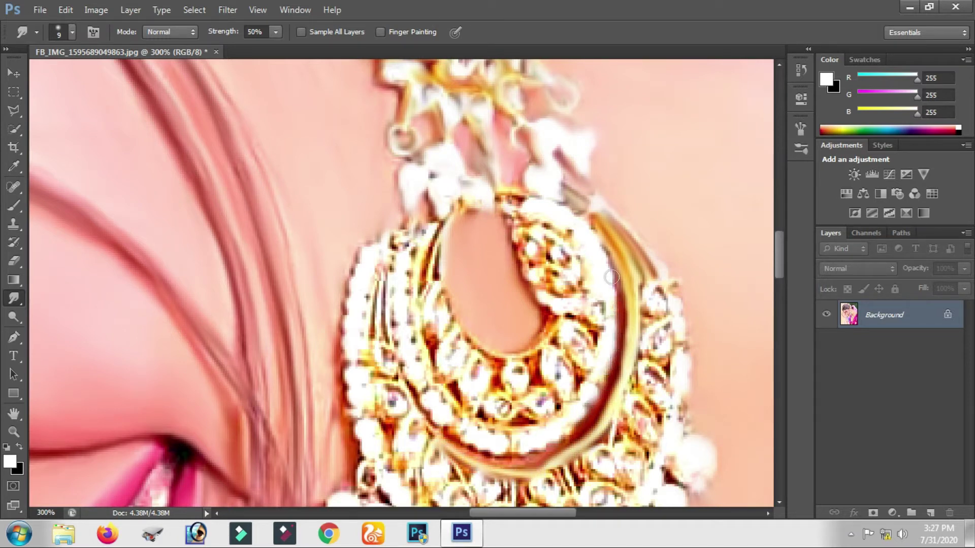
{"action": "mouse_move", "coordinate": [460, 451]}
{"action": "left_mouse_down"}
{"action": "mouse_move", "coordinate": [476, 436]}
{"action": "mouse_move", "coordinate": [527, 445]}
{"action": "mouse_move", "coordinate": [579, 421]}
{"action": "mouse_move", "coordinate": [604, 378]}
{"action": "mouse_move", "coordinate": [608, 318]}
{"action": "left_mouse_up"}
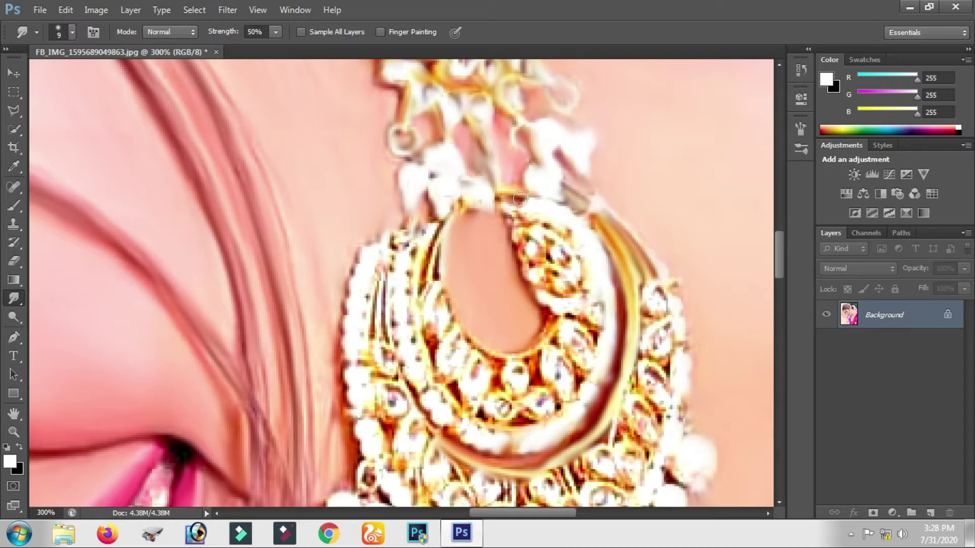
{"action": "left_click_drag", "start_coordinate": [568, 207], "coordinate": [589, 226]}
{"action": "mouse_move", "coordinate": [514, 215]}
{"action": "left_mouse_down"}
{"action": "mouse_move", "coordinate": [515, 262]}
{"action": "mouse_move", "coordinate": [546, 228]}
{"action": "mouse_move", "coordinate": [570, 258]}
{"action": "mouse_move", "coordinate": [546, 241]}
{"action": "mouse_move", "coordinate": [536, 274]}
{"action": "mouse_move", "coordinate": [556, 302]}
{"action": "mouse_move", "coordinate": [579, 281]}
{"action": "mouse_move", "coordinate": [598, 300]}
{"action": "mouse_move", "coordinate": [520, 352]}
{"action": "left_mouse_up"}
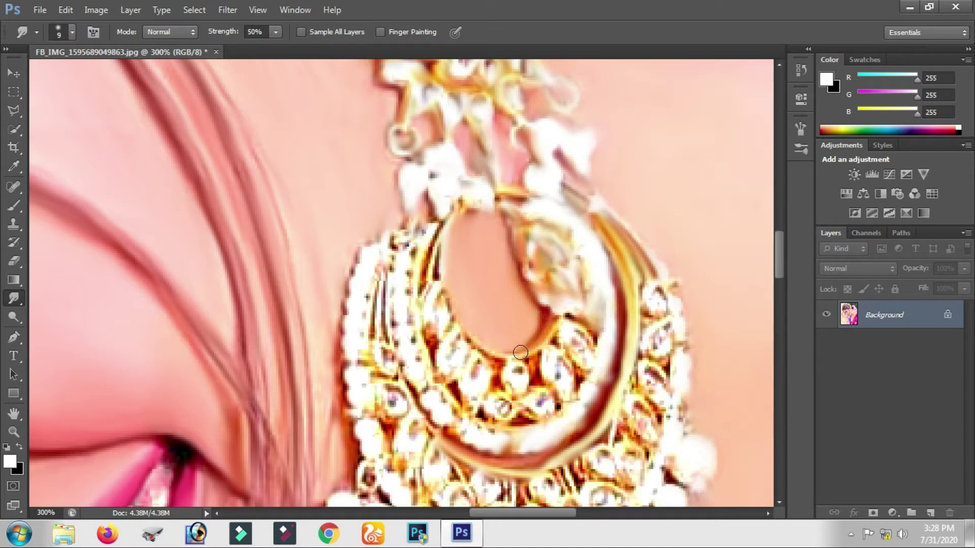
{"action": "mouse_move", "coordinate": [461, 323]}
{"action": "left_mouse_down"}
{"action": "mouse_move", "coordinate": [443, 260]}
{"action": "mouse_move", "coordinate": [455, 208]}
{"action": "mouse_move", "coordinate": [416, 259]}
{"action": "mouse_move", "coordinate": [418, 320]}
{"action": "mouse_move", "coordinate": [445, 399]}
{"action": "mouse_move", "coordinate": [433, 318]}
{"action": "mouse_move", "coordinate": [446, 326]}
{"action": "mouse_move", "coordinate": [446, 365]}
{"action": "mouse_move", "coordinate": [482, 363]}
{"action": "mouse_move", "coordinate": [495, 388]}
{"action": "mouse_move", "coordinate": [537, 365]}
{"action": "mouse_move", "coordinate": [551, 401]}
{"action": "mouse_move", "coordinate": [548, 369]}
{"action": "mouse_move", "coordinate": [577, 395]}
{"action": "mouse_move", "coordinate": [564, 322]}
{"action": "mouse_move", "coordinate": [588, 342]}
{"action": "mouse_move", "coordinate": [565, 322]}
{"action": "mouse_move", "coordinate": [527, 361]}
{"action": "left_mouse_up"}
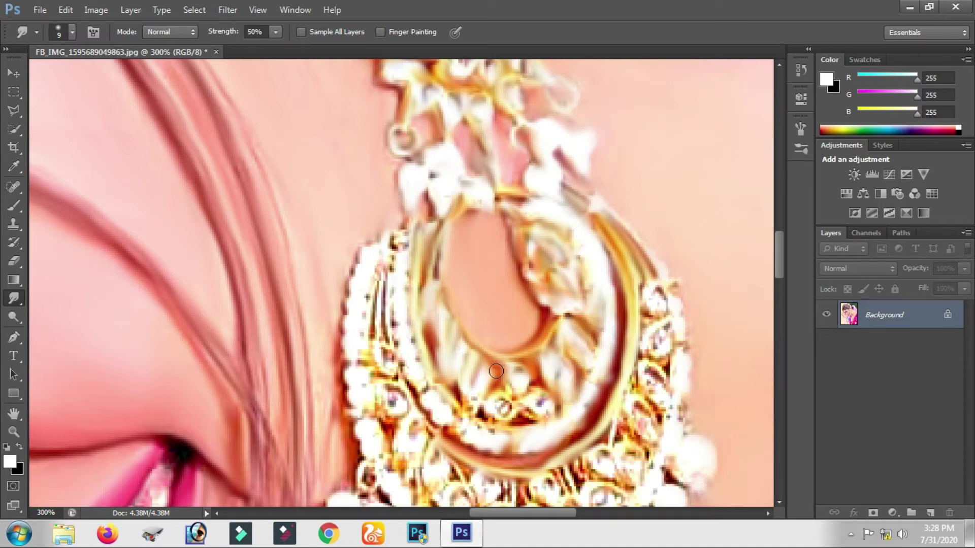
Step: Smear the inner gold-and-white band and the earring's white-and-gold left border softer
{"action": "scroll", "coordinate": [452, 297], "scroll_direction": "left", "scroll_amount": 2}
{"action": "mouse_move", "coordinate": [426, 308]}
{"action": "left_mouse_down"}
{"action": "mouse_move", "coordinate": [448, 370]}
{"action": "mouse_move", "coordinate": [508, 438]}
{"action": "mouse_move", "coordinate": [491, 387]}
{"action": "mouse_move", "coordinate": [523, 401]}
{"action": "mouse_move", "coordinate": [531, 394]}
{"action": "mouse_move", "coordinate": [550, 415]}
{"action": "mouse_move", "coordinate": [535, 402]}
{"action": "mouse_move", "coordinate": [563, 393]}
{"action": "mouse_move", "coordinate": [552, 378]}
{"action": "left_mouse_up"}
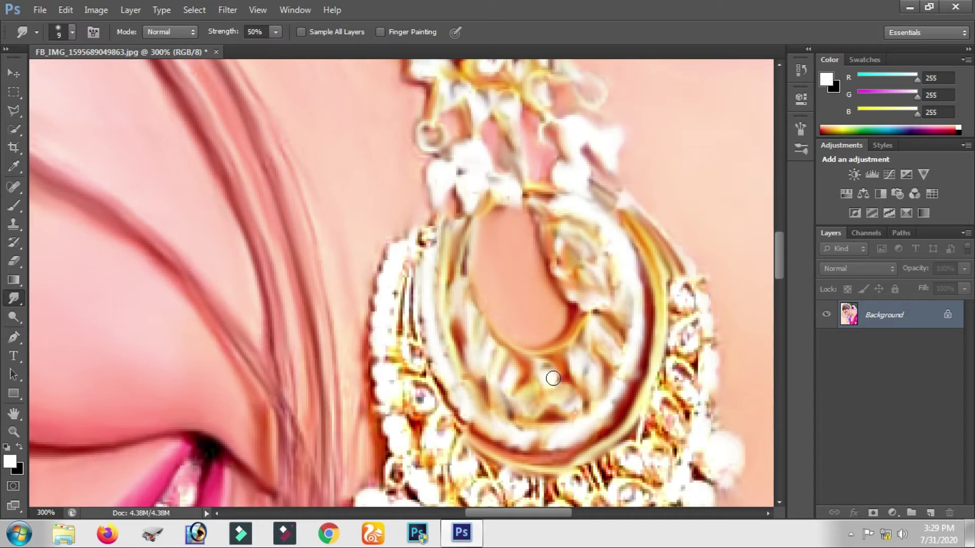
{"action": "left_click_drag", "start_coordinate": [607, 403], "coordinate": [568, 421]}
{"action": "left_click_drag", "start_coordinate": [425, 239], "coordinate": [432, 214]}
{"action": "mouse_move", "coordinate": [405, 252]}
{"action": "left_mouse_down"}
{"action": "mouse_move", "coordinate": [398, 285]}
{"action": "mouse_move", "coordinate": [434, 378]}
{"action": "left_mouse_up"}
{"action": "left_click_drag", "start_coordinate": [442, 398], "coordinate": [428, 348]}
{"action": "mouse_move", "coordinate": [374, 206]}
{"action": "left_mouse_down"}
{"action": "mouse_move", "coordinate": [352, 270]}
{"action": "mouse_move", "coordinate": [367, 361]}
{"action": "mouse_move", "coordinate": [393, 355]}
{"action": "mouse_move", "coordinate": [416, 366]}
{"action": "mouse_move", "coordinate": [412, 315]}
{"action": "mouse_move", "coordinate": [378, 305]}
{"action": "mouse_move", "coordinate": [383, 289]}
{"action": "mouse_move", "coordinate": [400, 290]}
{"action": "left_mouse_up"}
{"action": "left_click_drag", "start_coordinate": [403, 344], "coordinate": [367, 264]}
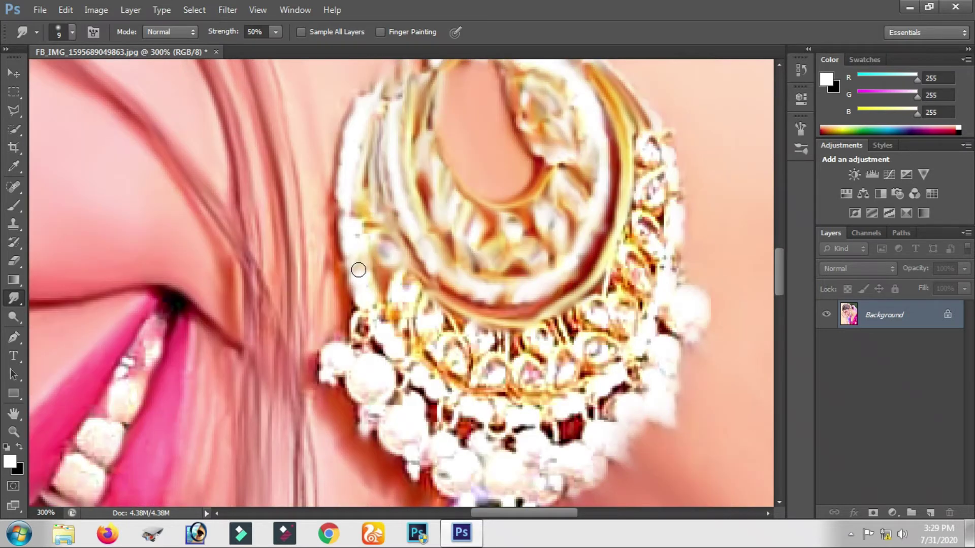
Step: Smear the earring's brown and gold filigree and its dark areas near the pearls into streaks
{"action": "mouse_move", "coordinate": [389, 315]}
{"action": "left_mouse_down"}
{"action": "mouse_move", "coordinate": [367, 224]}
{"action": "mouse_move", "coordinate": [437, 370]}
{"action": "mouse_move", "coordinate": [436, 333]}
{"action": "mouse_move", "coordinate": [470, 370]}
{"action": "mouse_move", "coordinate": [453, 348]}
{"action": "mouse_move", "coordinate": [466, 337]}
{"action": "mouse_move", "coordinate": [483, 358]}
{"action": "mouse_move", "coordinate": [518, 340]}
{"action": "mouse_move", "coordinate": [515, 385]}
{"action": "mouse_move", "coordinate": [538, 381]}
{"action": "mouse_move", "coordinate": [477, 386]}
{"action": "mouse_move", "coordinate": [609, 292]}
{"action": "mouse_move", "coordinate": [626, 339]}
{"action": "mouse_move", "coordinate": [619, 292]}
{"action": "mouse_move", "coordinate": [637, 287]}
{"action": "mouse_move", "coordinate": [596, 306]}
{"action": "left_mouse_up"}
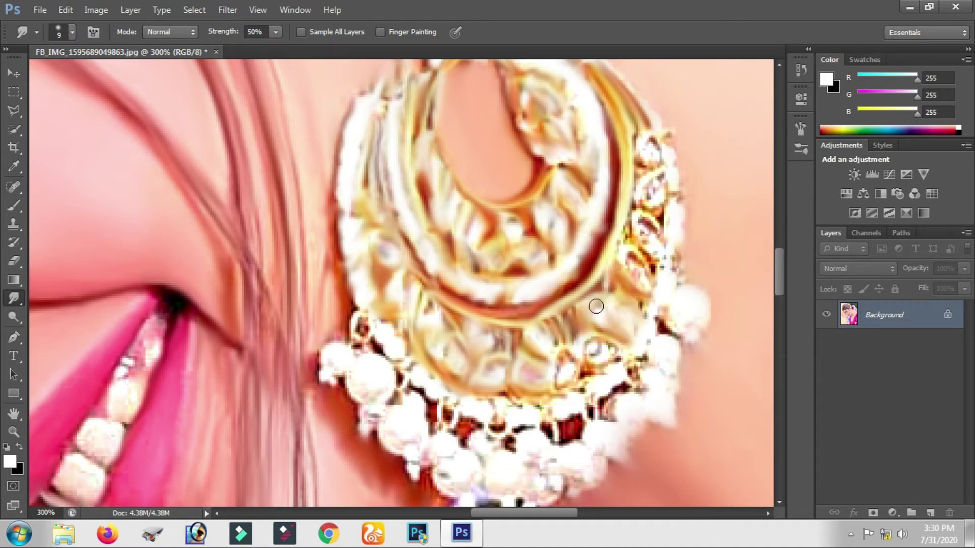
{"action": "left_click_drag", "start_coordinate": [647, 286], "coordinate": [571, 381]}
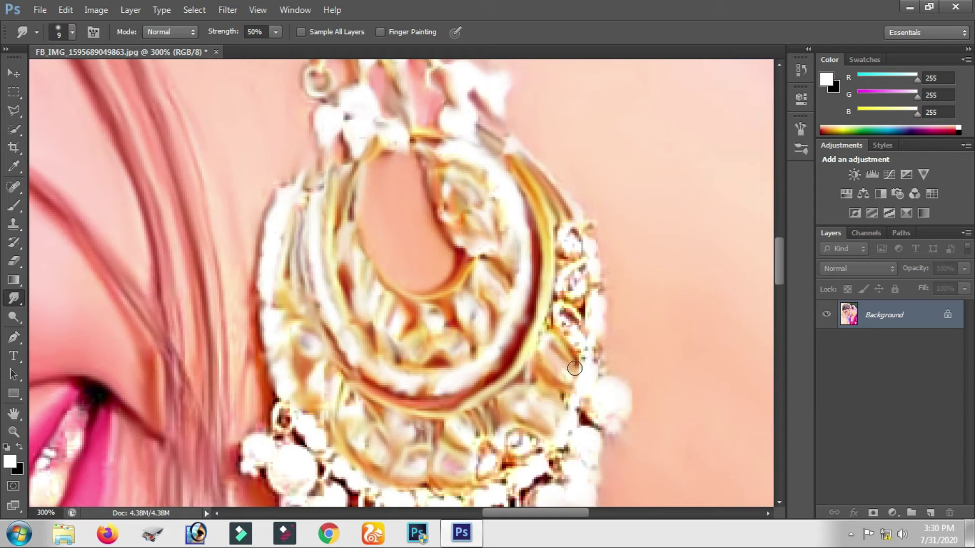
{"action": "mouse_move", "coordinate": [545, 315]}
{"action": "left_mouse_down"}
{"action": "mouse_move", "coordinate": [579, 322]}
{"action": "mouse_move", "coordinate": [583, 370]}
{"action": "mouse_move", "coordinate": [589, 307]}
{"action": "mouse_move", "coordinate": [570, 293]}
{"action": "mouse_move", "coordinate": [575, 276]}
{"action": "mouse_move", "coordinate": [562, 282]}
{"action": "mouse_move", "coordinate": [577, 256]}
{"action": "mouse_move", "coordinate": [562, 221]}
{"action": "mouse_move", "coordinate": [570, 226]}
{"action": "left_mouse_up"}
{"action": "left_click_drag", "start_coordinate": [599, 278], "coordinate": [597, 299]}
{"action": "mouse_move", "coordinate": [556, 386]}
{"action": "left_mouse_down"}
{"action": "mouse_move", "coordinate": [516, 257]}
{"action": "mouse_move", "coordinate": [547, 285]}
{"action": "mouse_move", "coordinate": [507, 315]}
{"action": "mouse_move", "coordinate": [502, 335]}
{"action": "mouse_move", "coordinate": [474, 298]}
{"action": "mouse_move", "coordinate": [561, 276]}
{"action": "mouse_move", "coordinate": [529, 269]}
{"action": "mouse_move", "coordinate": [578, 299]}
{"action": "mouse_move", "coordinate": [596, 290]}
{"action": "mouse_move", "coordinate": [589, 320]}
{"action": "mouse_move", "coordinate": [565, 314]}
{"action": "mouse_move", "coordinate": [532, 341]}
{"action": "mouse_move", "coordinate": [525, 318]}
{"action": "mouse_move", "coordinate": [490, 304]}
{"action": "mouse_move", "coordinate": [465, 341]}
{"action": "mouse_move", "coordinate": [409, 308]}
{"action": "mouse_move", "coordinate": [417, 335]}
{"action": "mouse_move", "coordinate": [434, 302]}
{"action": "mouse_move", "coordinate": [399, 287]}
{"action": "mouse_move", "coordinate": [389, 295]}
{"action": "mouse_move", "coordinate": [366, 217]}
{"action": "mouse_move", "coordinate": [344, 200]}
{"action": "mouse_move", "coordinate": [334, 219]}
{"action": "mouse_move", "coordinate": [341, 244]}
{"action": "mouse_move", "coordinate": [359, 246]}
{"action": "mouse_move", "coordinate": [299, 251]}
{"action": "mouse_move", "coordinate": [320, 166]}
{"action": "left_mouse_up"}
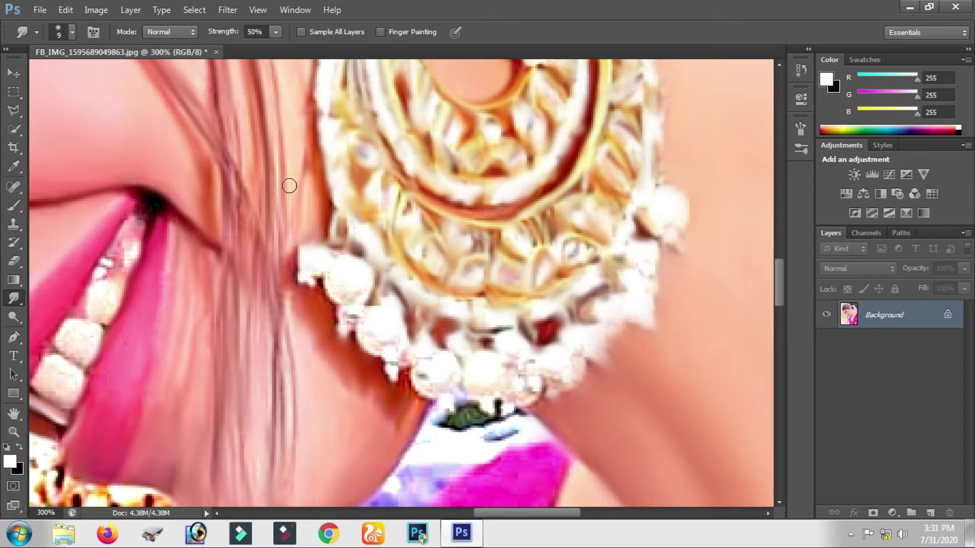
Step: Soften the earring's left edge, the lower pearls, and the dark gaps and stroke above the green stone
{"action": "left_click_drag", "start_coordinate": [302, 221], "coordinate": [307, 198]}
{"action": "mouse_move", "coordinate": [296, 286]}
{"action": "left_mouse_down"}
{"action": "mouse_move", "coordinate": [302, 274]}
{"action": "mouse_move", "coordinate": [317, 279]}
{"action": "mouse_move", "coordinate": [373, 350]}
{"action": "mouse_move", "coordinate": [383, 345]}
{"action": "mouse_move", "coordinate": [427, 381]}
{"action": "mouse_move", "coordinate": [427, 352]}
{"action": "left_mouse_up"}
{"action": "mouse_move", "coordinate": [444, 389]}
{"action": "left_mouse_down"}
{"action": "mouse_move", "coordinate": [466, 360]}
{"action": "mouse_move", "coordinate": [481, 393]}
{"action": "left_mouse_up"}
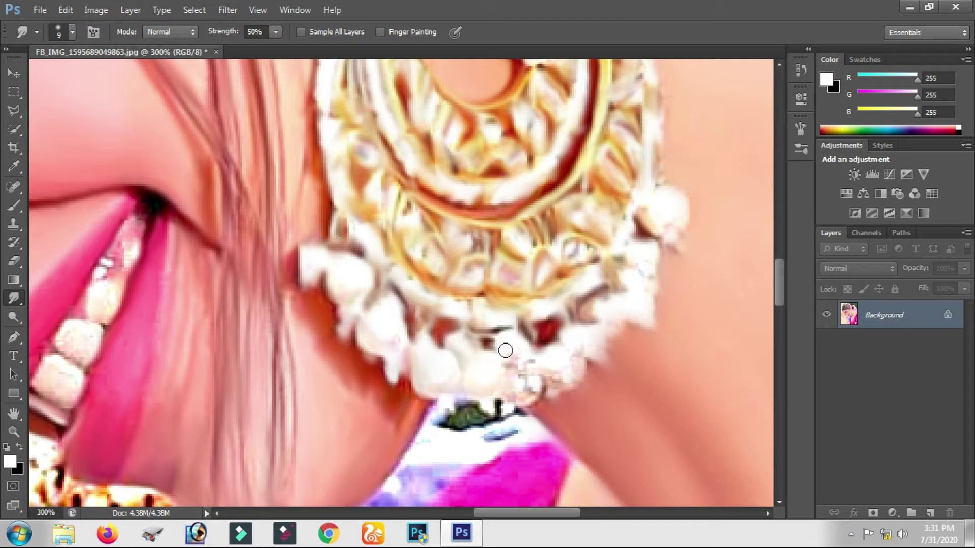
{"action": "mouse_move", "coordinate": [471, 327]}
{"action": "left_mouse_down"}
{"action": "mouse_move", "coordinate": [512, 365]}
{"action": "mouse_move", "coordinate": [505, 403]}
{"action": "mouse_move", "coordinate": [600, 352]}
{"action": "left_mouse_up"}
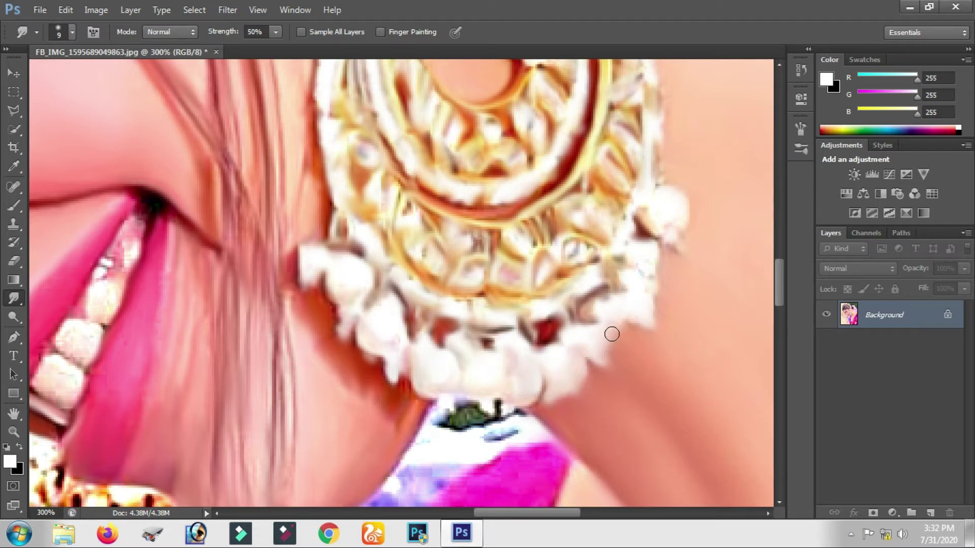
{"action": "scroll", "coordinate": [611, 386], "scroll_direction": "up", "scroll_amount": 4}
{"action": "scroll", "coordinate": [597, 385], "scroll_direction": "up", "scroll_amount": 1}
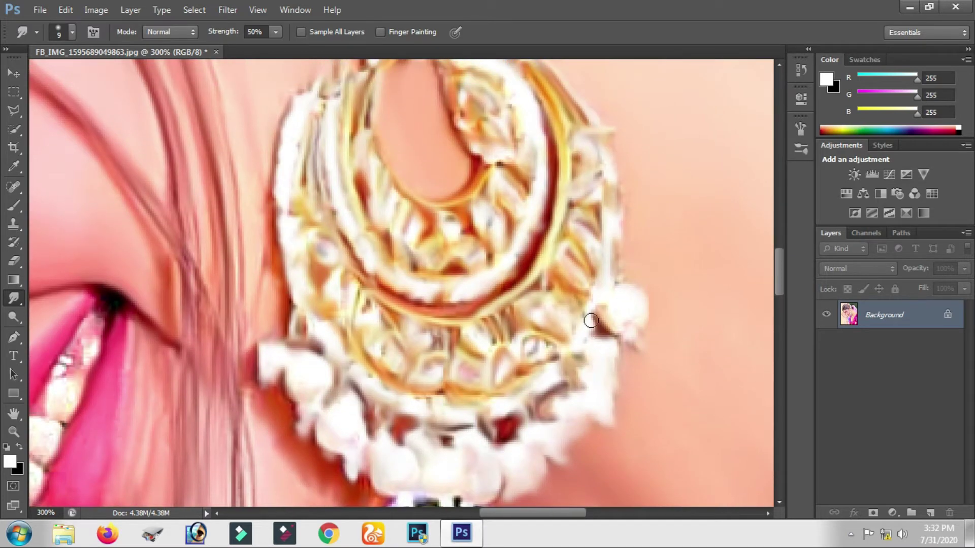
Step: Whiten and soften the earring's right outer edge, then bring the chin and necklace into view
{"action": "left_click_drag", "start_coordinate": [603, 276], "coordinate": [618, 296]}
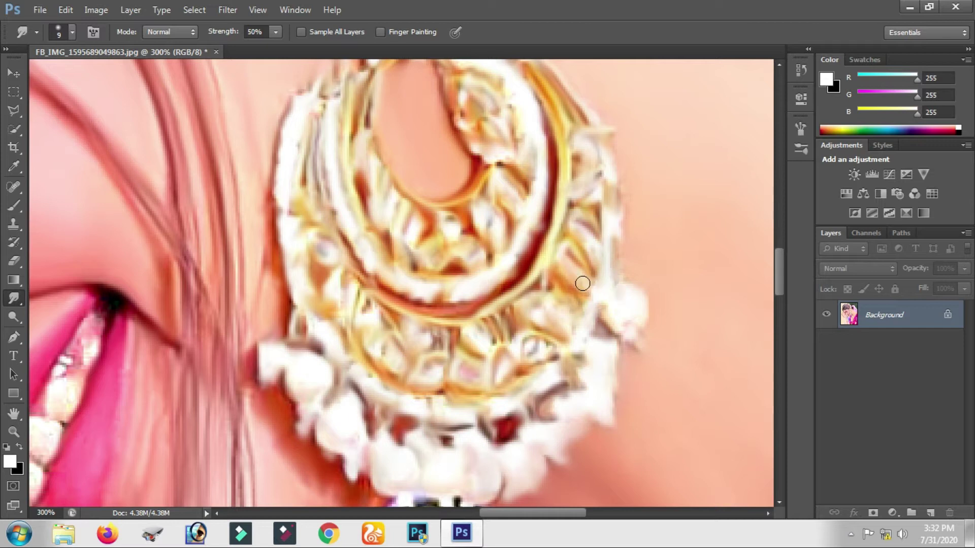
{"action": "scroll", "coordinate": [475, 247], "scroll_direction": "up", "scroll_amount": 4}
{"action": "scroll", "coordinate": [474, 289], "scroll_direction": "up", "scroll_amount": 2}
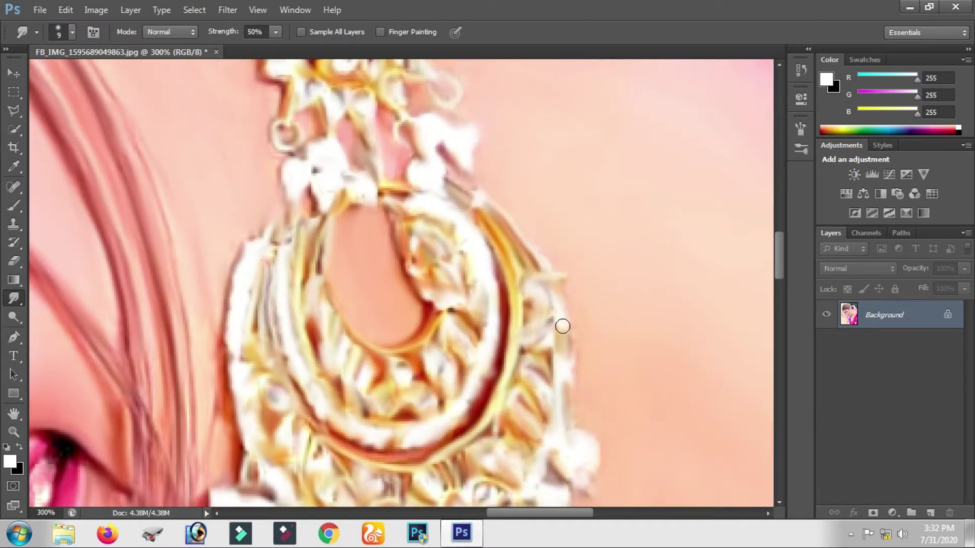
{"action": "scroll", "coordinate": [458, 266], "scroll_direction": "left", "scroll_amount": 3}
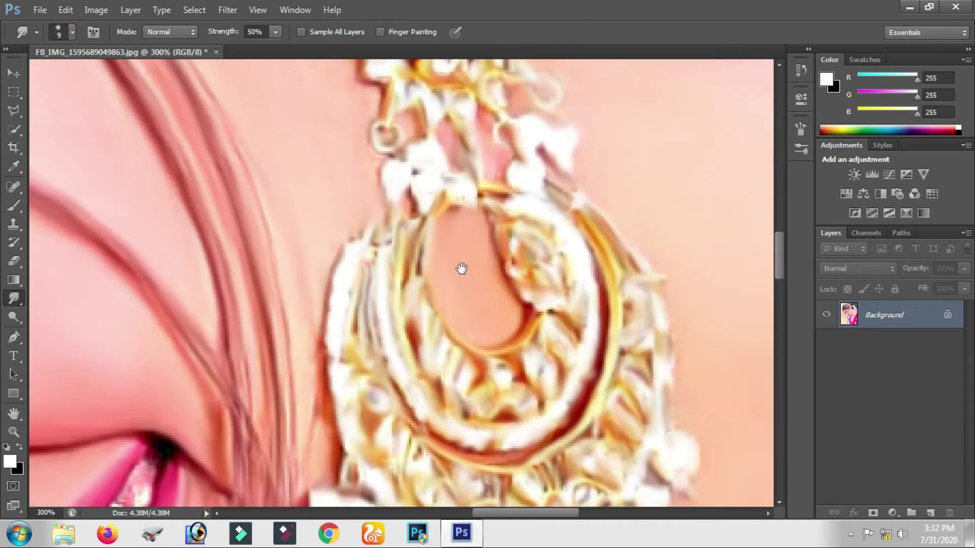
{"action": "scroll", "coordinate": [393, 250], "scroll_direction": "left", "scroll_amount": 1}
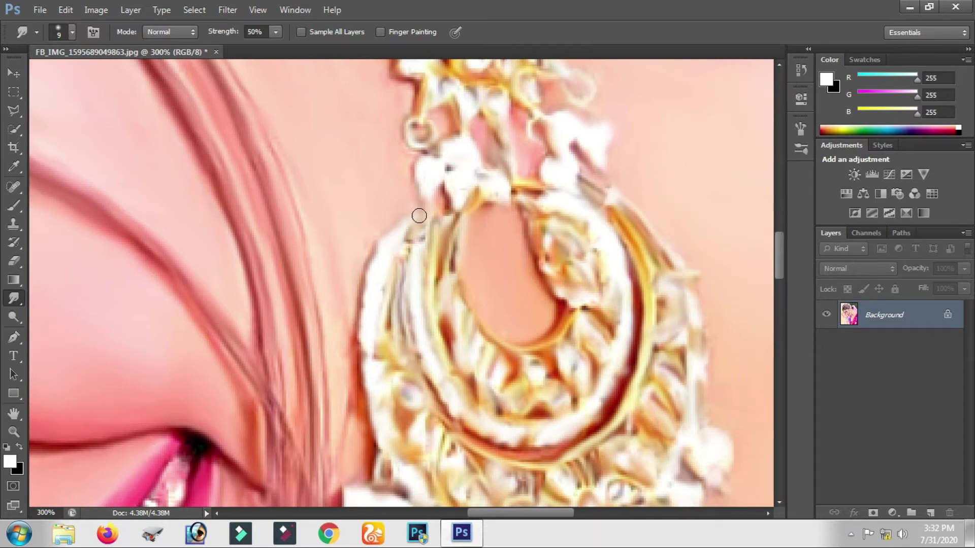
{"action": "key", "text": "h"}
{"action": "left_click_drag", "start_coordinate": [368, 250], "coordinate": [480, 156]}
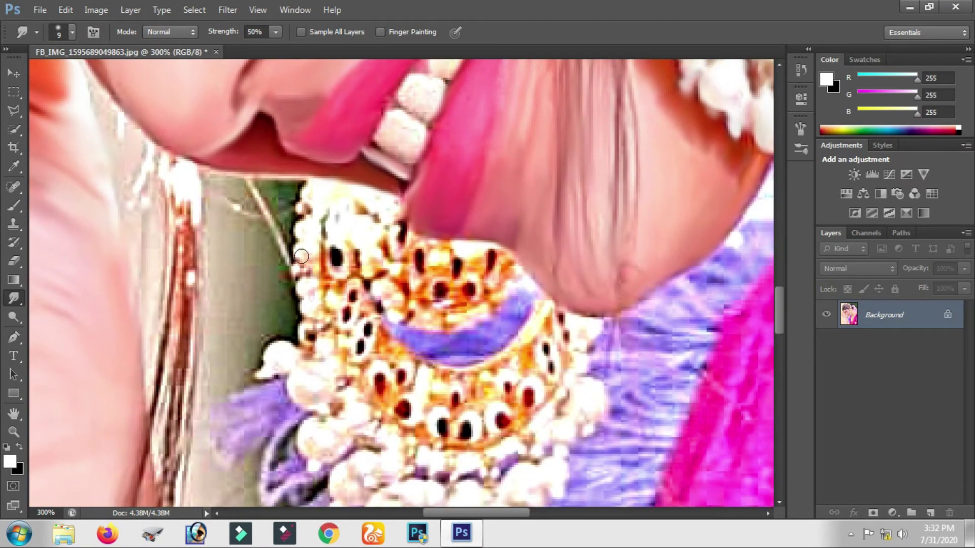
Step: Blur the necklace's dark spots, purple band, red dot and middle gaps, plus the pendant's upper left edge
{"action": "mouse_move", "coordinate": [301, 256]}
{"action": "left_mouse_down"}
{"action": "mouse_move", "coordinate": [312, 332]}
{"action": "mouse_move", "coordinate": [322, 211]}
{"action": "mouse_move", "coordinate": [331, 204]}
{"action": "mouse_move", "coordinate": [401, 221]}
{"action": "mouse_move", "coordinate": [402, 231]}
{"action": "mouse_move", "coordinate": [397, 217]}
{"action": "left_mouse_up"}
{"action": "mouse_move", "coordinate": [329, 244]}
{"action": "left_mouse_down"}
{"action": "mouse_move", "coordinate": [337, 255]}
{"action": "mouse_move", "coordinate": [319, 307]}
{"action": "mouse_move", "coordinate": [356, 303]}
{"action": "mouse_move", "coordinate": [375, 284]}
{"action": "mouse_move", "coordinate": [401, 305]}
{"action": "mouse_move", "coordinate": [386, 239]}
{"action": "mouse_move", "coordinate": [451, 250]}
{"action": "mouse_move", "coordinate": [412, 284]}
{"action": "mouse_move", "coordinate": [387, 265]}
{"action": "mouse_move", "coordinate": [401, 323]}
{"action": "mouse_move", "coordinate": [496, 302]}
{"action": "mouse_move", "coordinate": [502, 274]}
{"action": "mouse_move", "coordinate": [491, 257]}
{"action": "mouse_move", "coordinate": [472, 295]}
{"action": "mouse_move", "coordinate": [439, 299]}
{"action": "mouse_move", "coordinate": [459, 261]}
{"action": "left_mouse_up"}
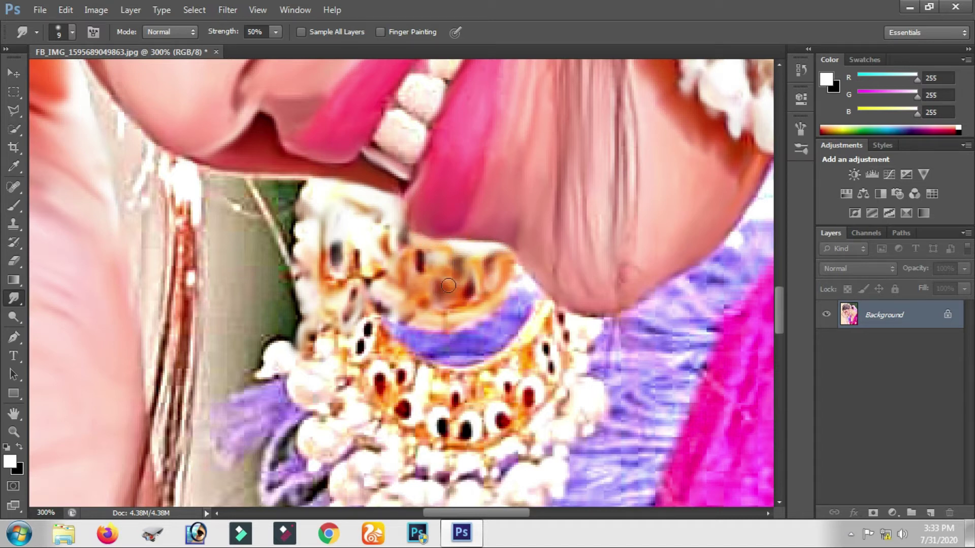
{"action": "left_click_drag", "start_coordinate": [390, 222], "coordinate": [334, 177]}
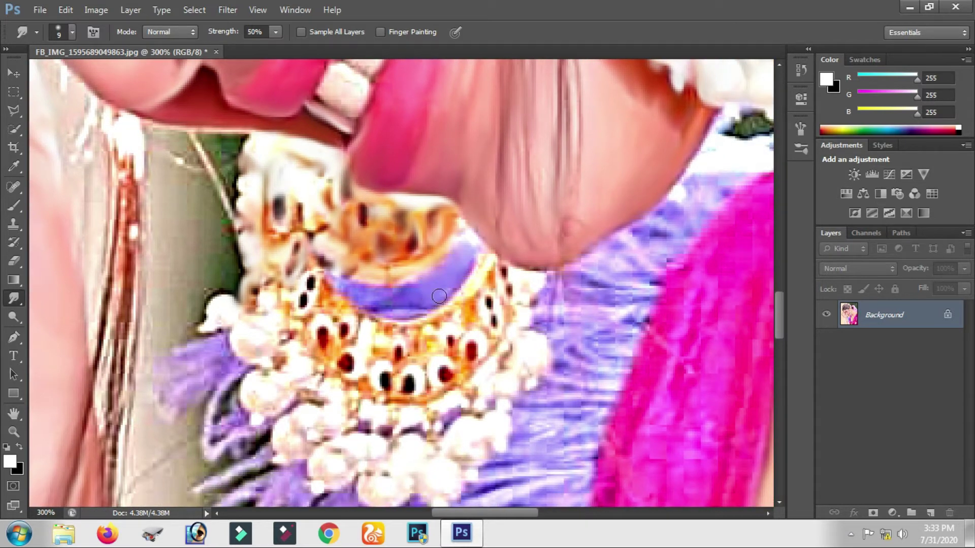
{"action": "mouse_move", "coordinate": [342, 289]}
{"action": "left_mouse_down"}
{"action": "mouse_move", "coordinate": [424, 281]}
{"action": "mouse_move", "coordinate": [335, 272]}
{"action": "left_mouse_up"}
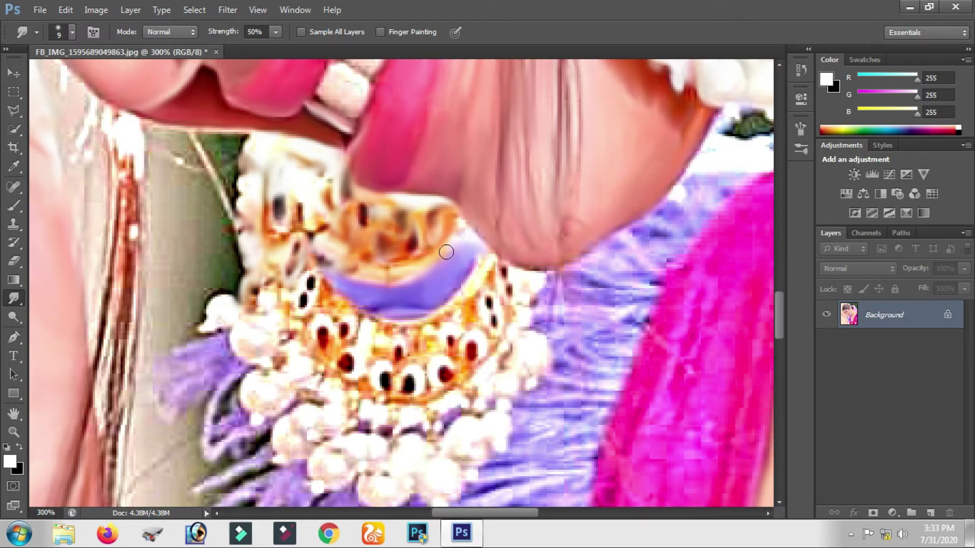
{"action": "left_click_drag", "start_coordinate": [489, 276], "coordinate": [488, 305]}
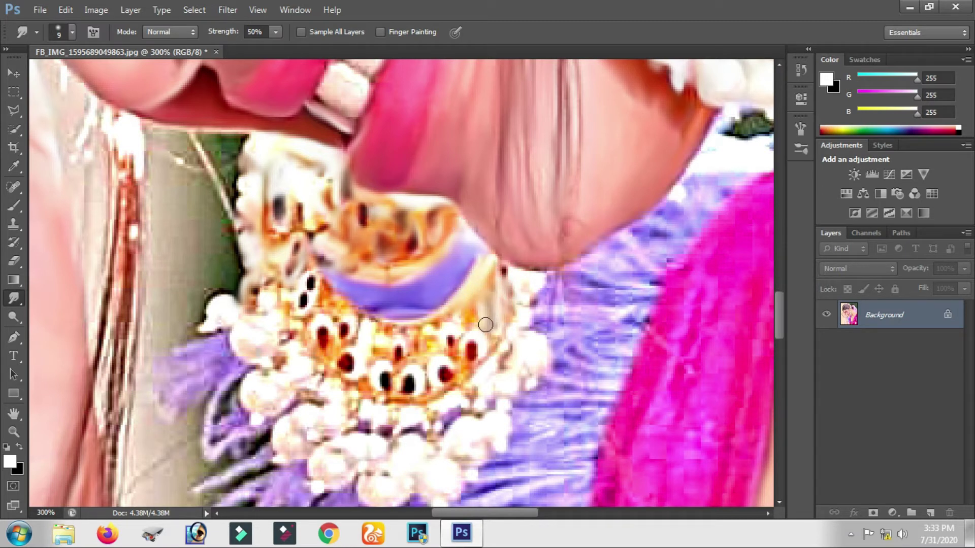
{"action": "mouse_move", "coordinate": [477, 323]}
{"action": "left_mouse_down"}
{"action": "mouse_move", "coordinate": [454, 311]}
{"action": "mouse_move", "coordinate": [433, 335]}
{"action": "mouse_move", "coordinate": [457, 341]}
{"action": "mouse_move", "coordinate": [480, 369]}
{"action": "mouse_move", "coordinate": [415, 397]}
{"action": "left_mouse_up"}
{"action": "mouse_move", "coordinate": [469, 349]}
{"action": "left_mouse_down"}
{"action": "mouse_move", "coordinate": [423, 391]}
{"action": "mouse_move", "coordinate": [394, 371]}
{"action": "left_mouse_up"}
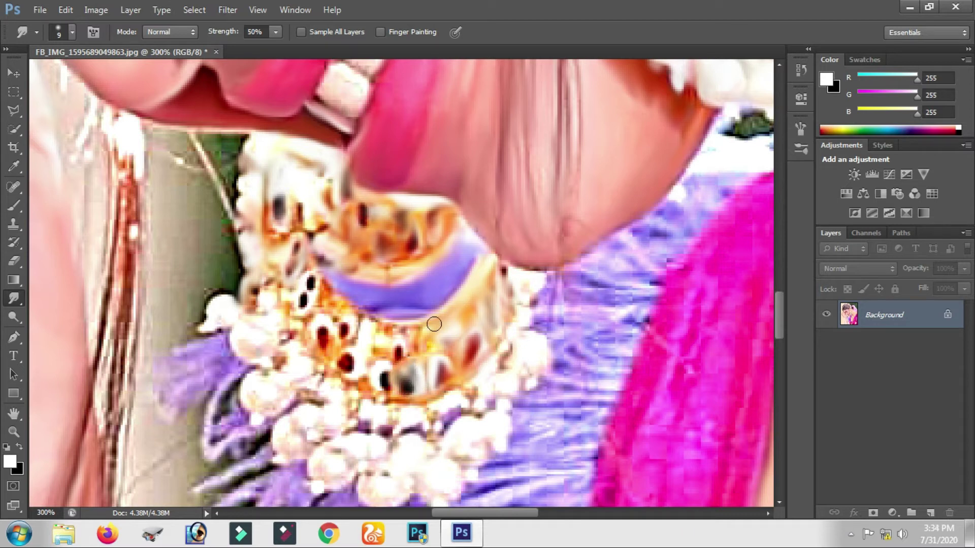
{"action": "mouse_move", "coordinate": [413, 331]}
{"action": "left_mouse_down"}
{"action": "mouse_move", "coordinate": [374, 338]}
{"action": "mouse_move", "coordinate": [398, 355]}
{"action": "left_mouse_up"}
{"action": "mouse_move", "coordinate": [361, 384]}
{"action": "left_mouse_down"}
{"action": "mouse_move", "coordinate": [429, 401]}
{"action": "mouse_move", "coordinate": [386, 388]}
{"action": "mouse_move", "coordinate": [383, 365]}
{"action": "mouse_move", "coordinate": [352, 372]}
{"action": "mouse_move", "coordinate": [315, 277]}
{"action": "mouse_move", "coordinate": [302, 305]}
{"action": "mouse_move", "coordinate": [312, 317]}
{"action": "mouse_move", "coordinate": [277, 321]}
{"action": "mouse_move", "coordinate": [261, 283]}
{"action": "mouse_move", "coordinate": [295, 213]}
{"action": "mouse_move", "coordinate": [271, 216]}
{"action": "mouse_move", "coordinate": [246, 185]}
{"action": "mouse_move", "coordinate": [246, 239]}
{"action": "mouse_move", "coordinate": [315, 237]}
{"action": "mouse_move", "coordinate": [319, 226]}
{"action": "left_mouse_up"}
{"action": "left_click_drag", "start_coordinate": [327, 190], "coordinate": [265, 153]}
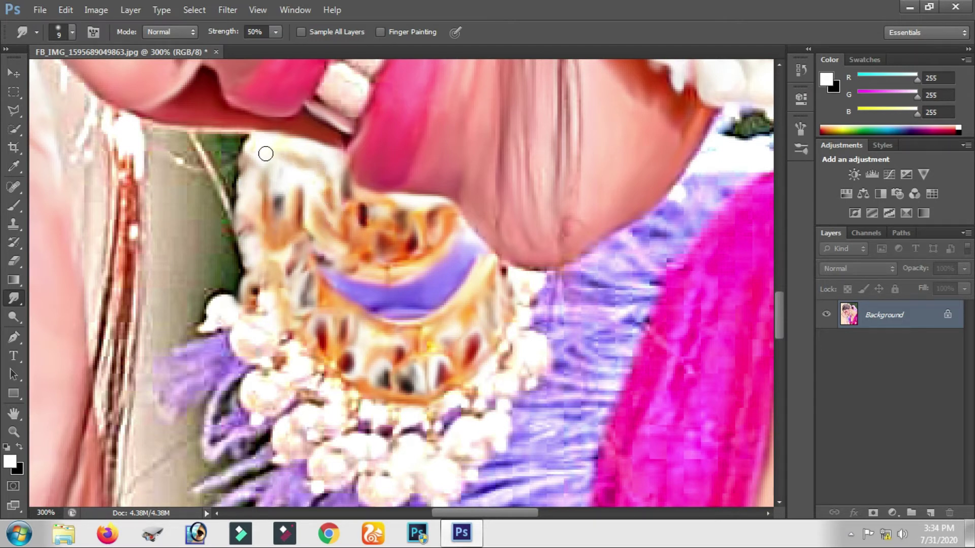
Step: Blend the pendant's left edge and its brown spot into the surrounding white
{"action": "scroll", "coordinate": [265, 233], "scroll_direction": "down", "scroll_amount": 2}
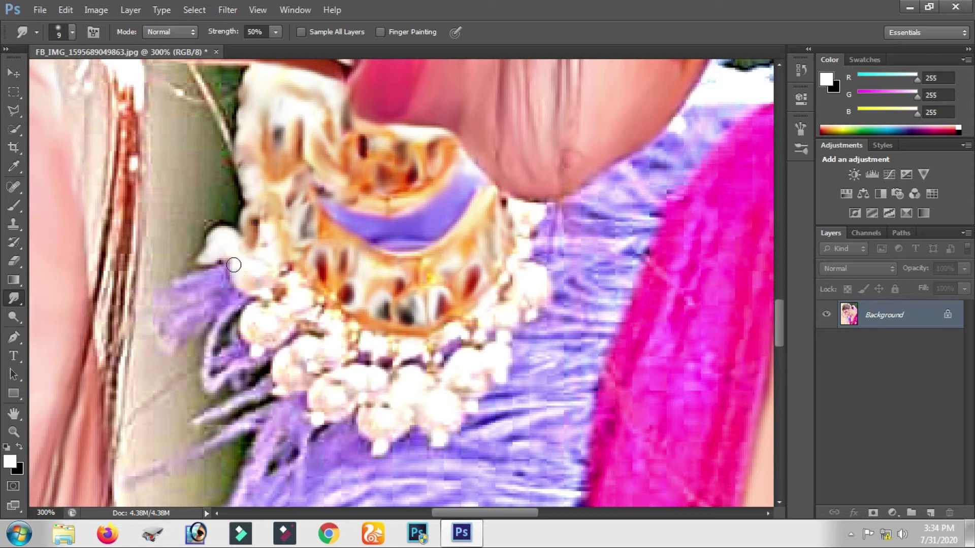
{"action": "left_click_drag", "start_coordinate": [280, 276], "coordinate": [300, 265]}
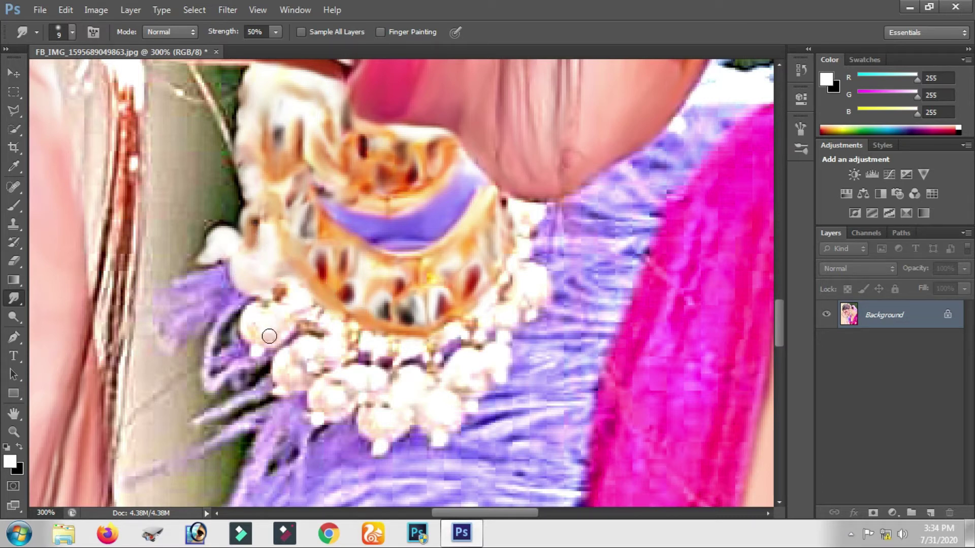
{"action": "mouse_move", "coordinate": [257, 311]}
{"action": "left_mouse_down"}
{"action": "mouse_move", "coordinate": [269, 297]}
{"action": "mouse_move", "coordinate": [278, 333]}
{"action": "mouse_move", "coordinate": [302, 326]}
{"action": "mouse_move", "coordinate": [324, 352]}
{"action": "mouse_move", "coordinate": [350, 325]}
{"action": "mouse_move", "coordinate": [322, 365]}
{"action": "left_mouse_up"}
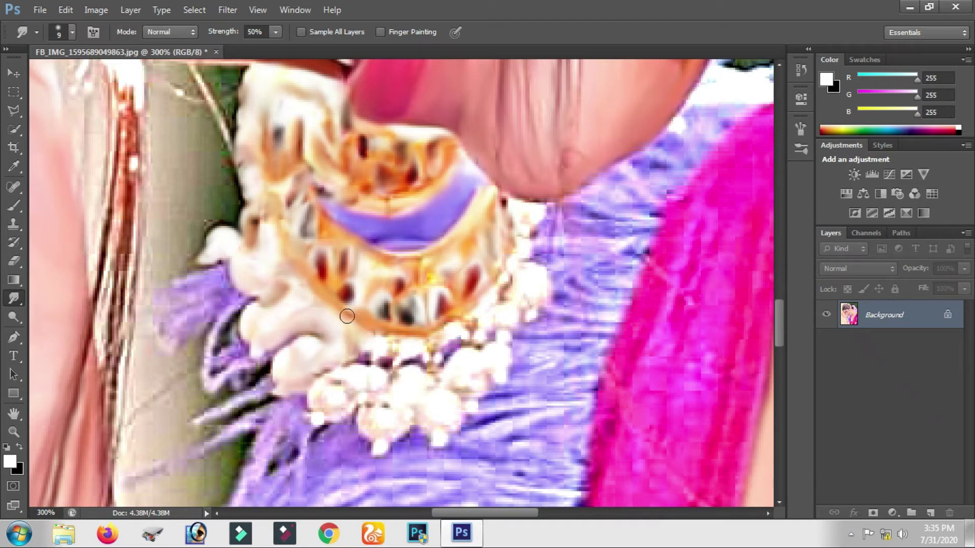
Step: Smear the white beads, lighten the dark gaps between them, and blend the pink tip into the bead edge
{"action": "scroll", "coordinate": [347, 316], "scroll_direction": "down", "scroll_amount": 1}
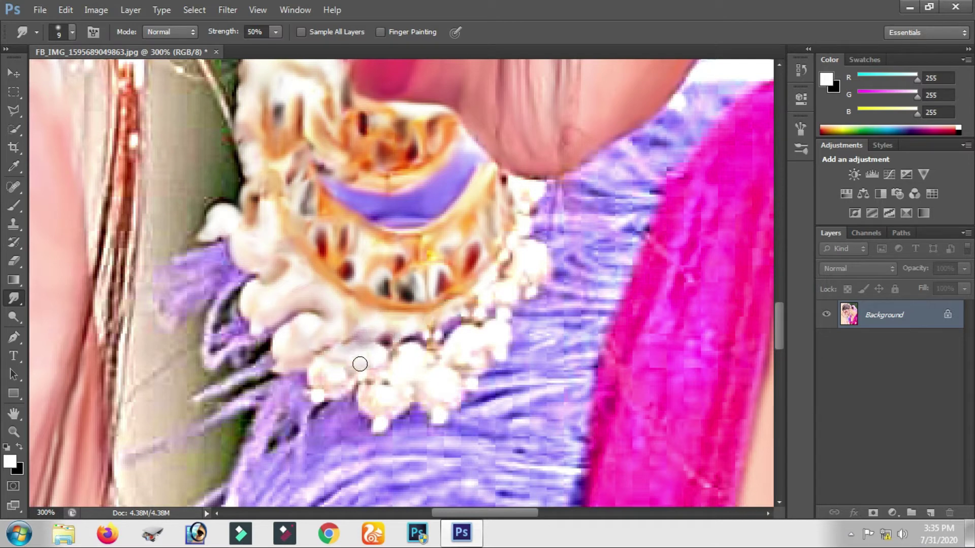
{"action": "left_click_drag", "start_coordinate": [360, 391], "coordinate": [392, 410]}
{"action": "mouse_move", "coordinate": [395, 350]}
{"action": "left_mouse_down"}
{"action": "mouse_move", "coordinate": [432, 335]}
{"action": "mouse_move", "coordinate": [419, 368]}
{"action": "mouse_move", "coordinate": [432, 420]}
{"action": "left_mouse_up"}
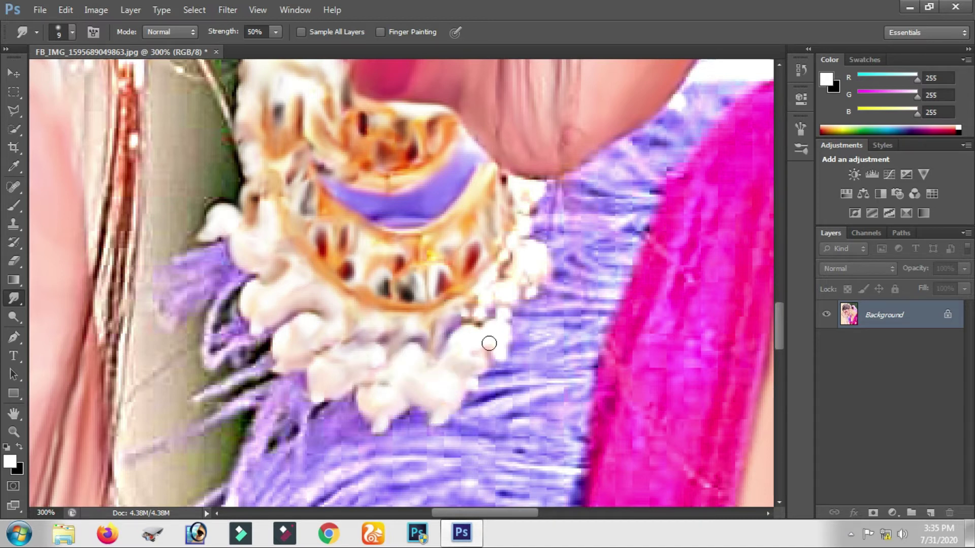
{"action": "left_click_drag", "start_coordinate": [506, 308], "coordinate": [471, 314]}
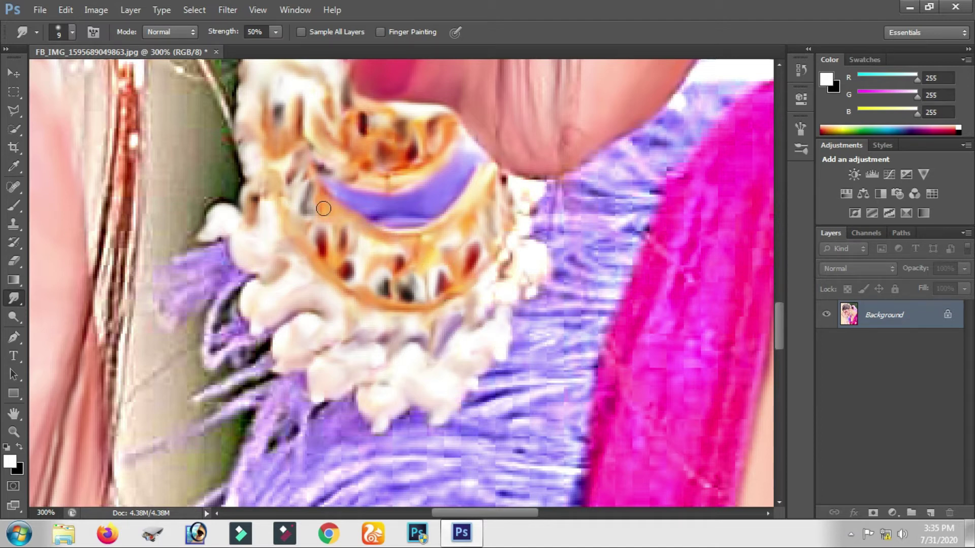
{"action": "left_click_drag", "start_coordinate": [506, 234], "coordinate": [492, 306]}
{"action": "mouse_move", "coordinate": [529, 272]}
{"action": "left_mouse_down"}
{"action": "mouse_move", "coordinate": [538, 264]}
{"action": "mouse_move", "coordinate": [532, 199]}
{"action": "mouse_move", "coordinate": [482, 155]}
{"action": "left_mouse_up"}
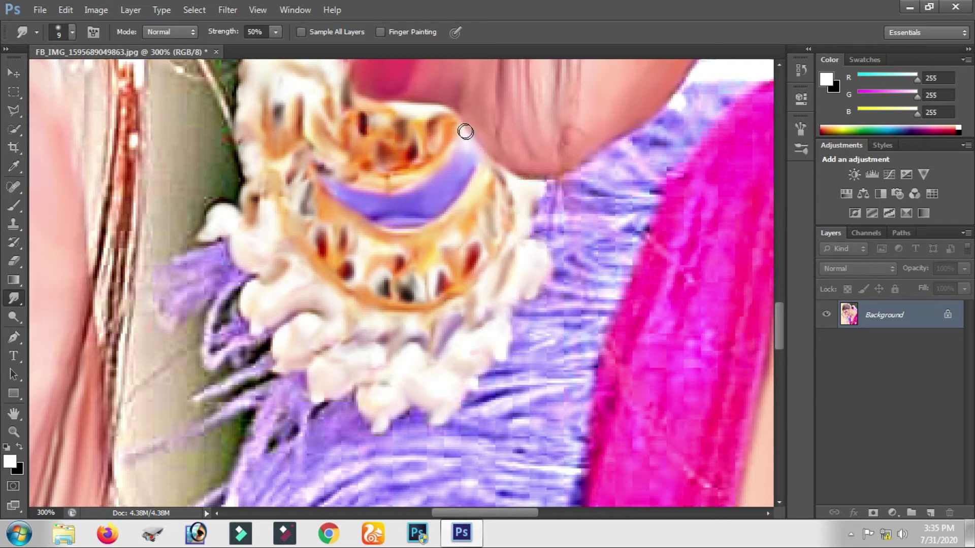
{"action": "mouse_move", "coordinate": [549, 184]}
{"action": "left_mouse_down"}
{"action": "mouse_move", "coordinate": [517, 211]}
{"action": "mouse_move", "coordinate": [503, 254]}
{"action": "left_mouse_up"}
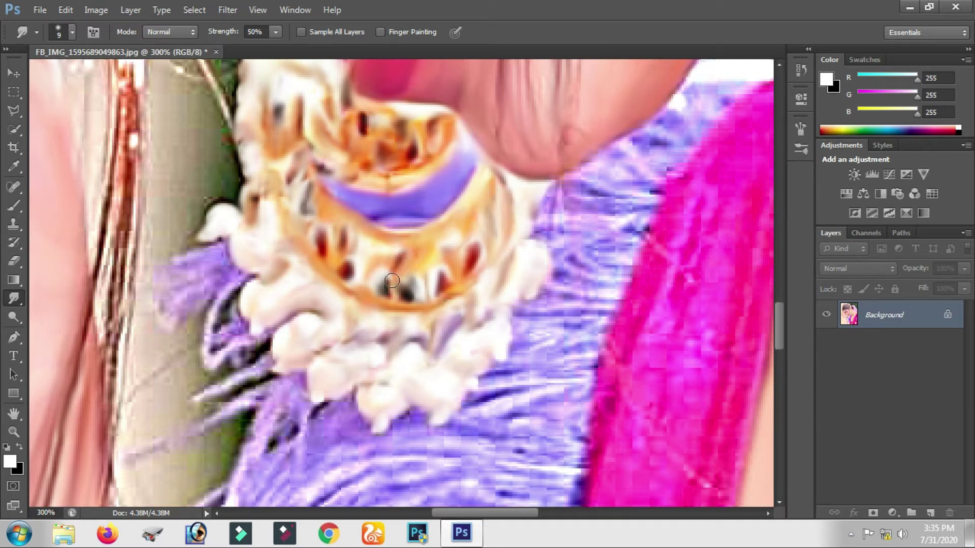
Step: Return to 300% on the neckline and smear the gold-and-pink embroidery edge against the skin
{"action": "scroll", "coordinate": [350, 246], "scroll_direction": "down", "scroll_amount": 5}
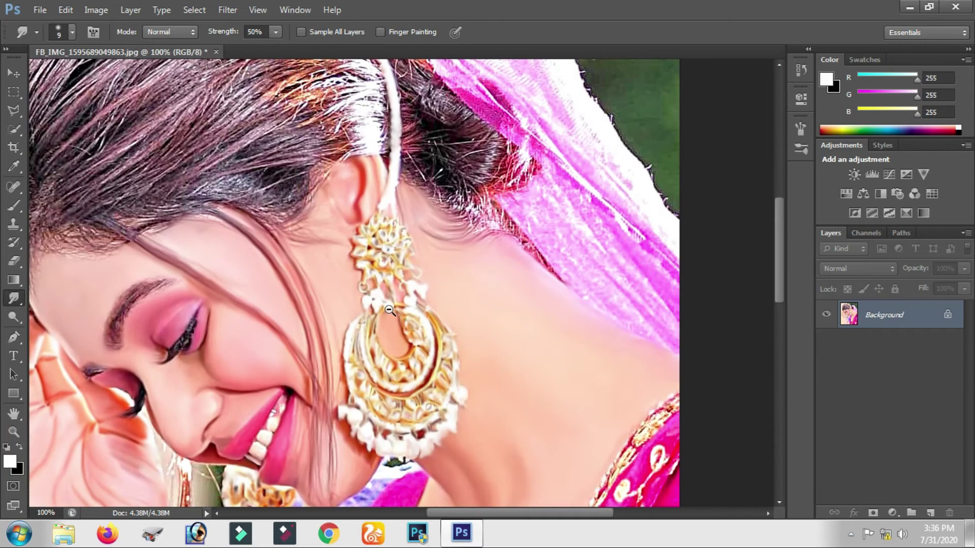
{"action": "scroll", "coordinate": [339, 253], "scroll_direction": "up", "scroll_amount": 2}
{"action": "scroll", "coordinate": [355, 252], "scroll_direction": "up", "scroll_amount": 1}
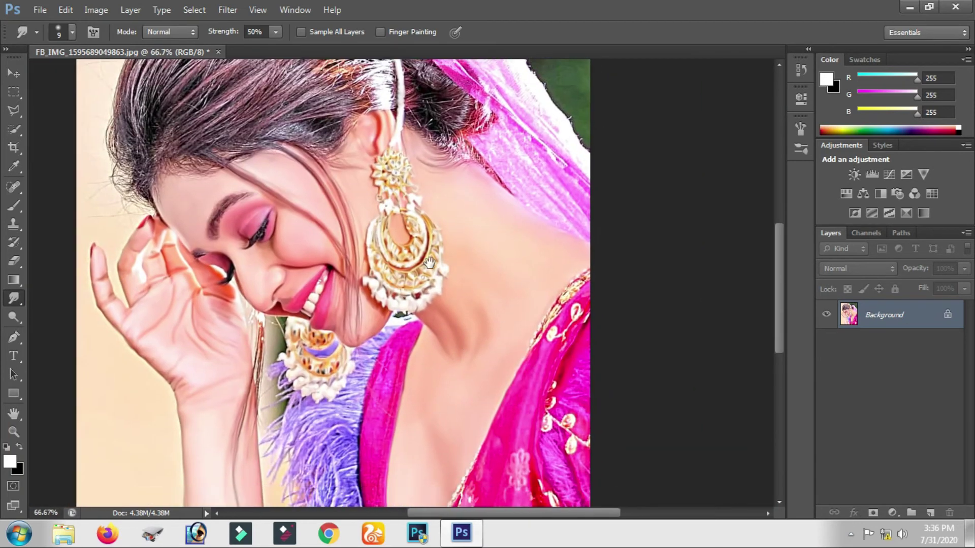
{"action": "scroll", "coordinate": [406, 249], "scroll_direction": "up", "scroll_amount": 1}
{"action": "scroll", "coordinate": [465, 242], "scroll_direction": "up", "scroll_amount": 1}
{"action": "left_click_drag", "start_coordinate": [466, 242], "coordinate": [296, 506]}
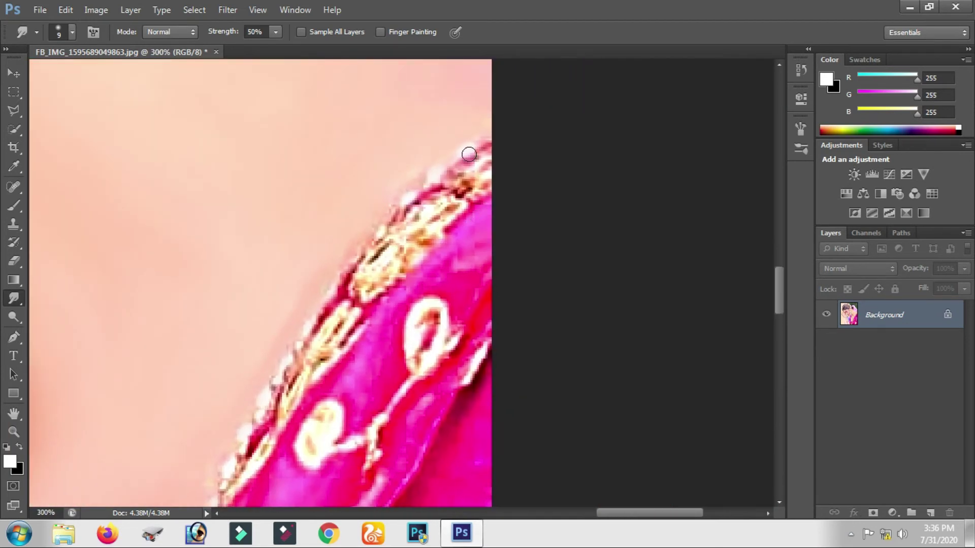
{"action": "left_click_drag", "start_coordinate": [489, 142], "coordinate": [372, 224]}
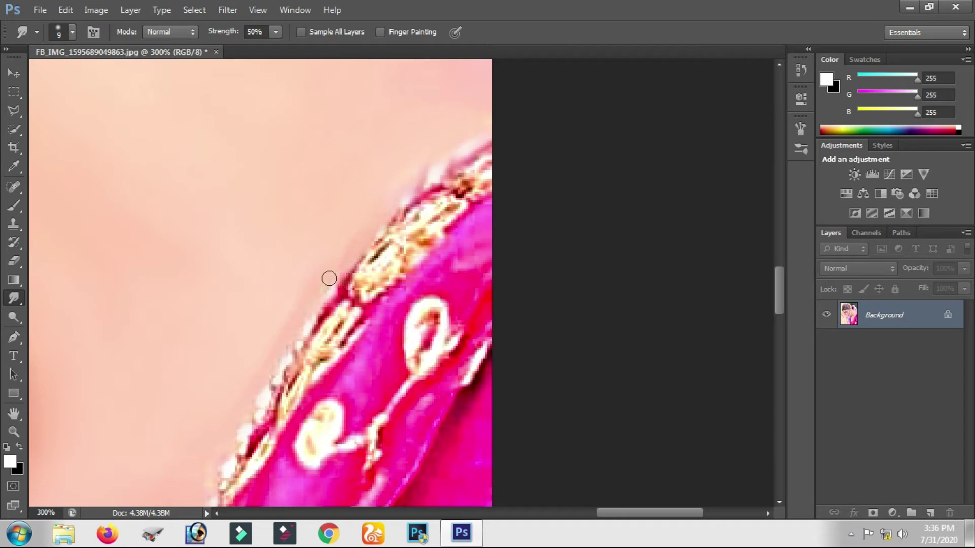
{"action": "left_click_drag", "start_coordinate": [329, 278], "coordinate": [433, 156]}
{"action": "mouse_move", "coordinate": [329, 352]}
{"action": "left_mouse_down"}
{"action": "mouse_move", "coordinate": [392, 270]}
{"action": "mouse_move", "coordinate": [372, 322]}
{"action": "mouse_move", "coordinate": [320, 393]}
{"action": "left_mouse_up"}
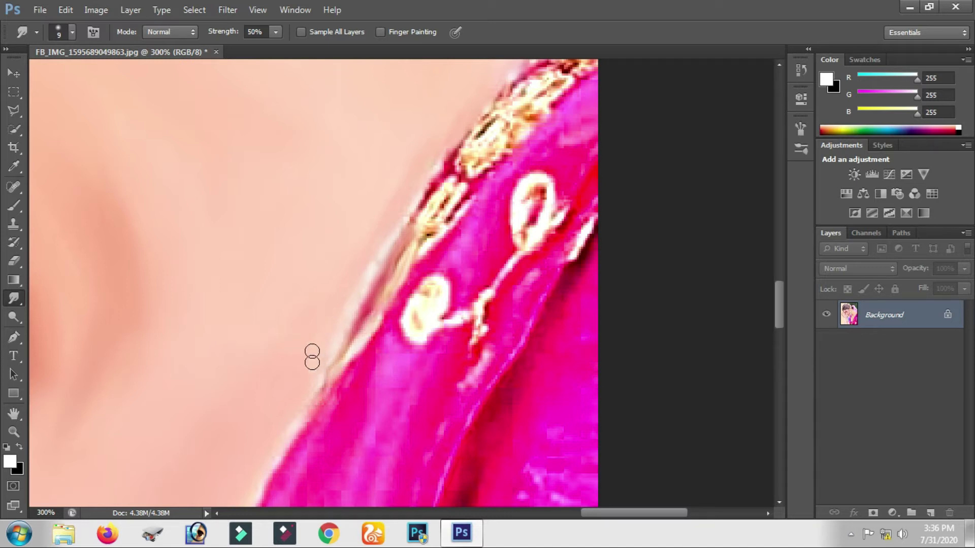
{"action": "mouse_move", "coordinate": [429, 232]}
{"action": "left_mouse_down"}
{"action": "mouse_move", "coordinate": [343, 370]}
{"action": "mouse_move", "coordinate": [422, 218]}
{"action": "mouse_move", "coordinate": [485, 227]}
{"action": "mouse_move", "coordinate": [498, 326]}
{"action": "mouse_move", "coordinate": [436, 285]}
{"action": "mouse_move", "coordinate": [371, 355]}
{"action": "mouse_move", "coordinate": [335, 326]}
{"action": "mouse_move", "coordinate": [299, 401]}
{"action": "left_mouse_up"}
Step: Soften the lower dress's dark red spot, white streak and light blotches into solid magenta
{"action": "scroll", "coordinate": [383, 374], "scroll_direction": "down", "scroll_amount": 2}
{"action": "mouse_move", "coordinate": [365, 304]}
{"action": "left_mouse_down"}
{"action": "mouse_move", "coordinate": [440, 257]}
{"action": "mouse_move", "coordinate": [446, 218]}
{"action": "mouse_move", "coordinate": [431, 246]}
{"action": "mouse_move", "coordinate": [446, 266]}
{"action": "mouse_move", "coordinate": [443, 323]}
{"action": "mouse_move", "coordinate": [490, 267]}
{"action": "mouse_move", "coordinate": [463, 333]}
{"action": "left_mouse_up"}
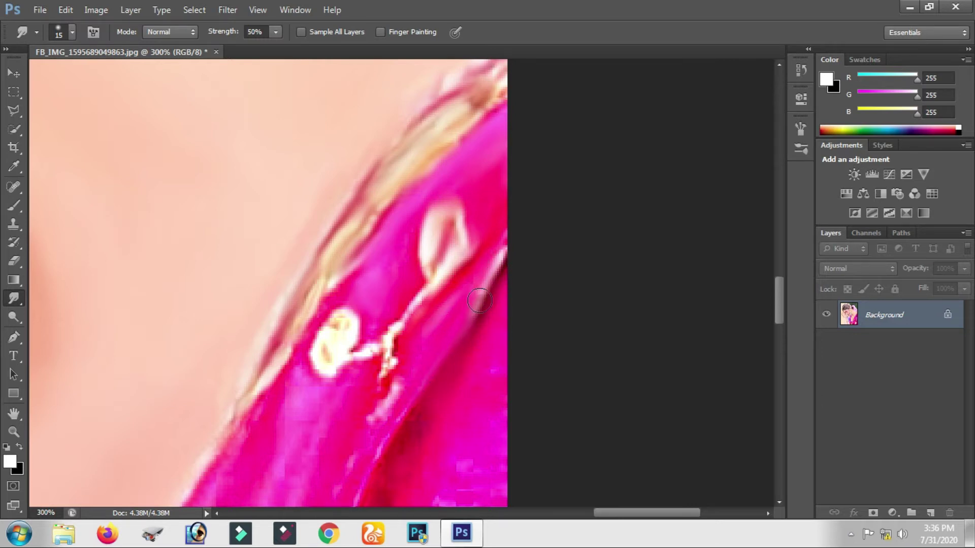
{"action": "left_click_drag", "start_coordinate": [433, 408], "coordinate": [443, 330]}
{"action": "mouse_move", "coordinate": [400, 421]}
{"action": "left_mouse_down"}
{"action": "mouse_move", "coordinate": [389, 400]}
{"action": "mouse_move", "coordinate": [423, 417]}
{"action": "left_mouse_up"}
{"action": "left_click_drag", "start_coordinate": [476, 256], "coordinate": [492, 350]}
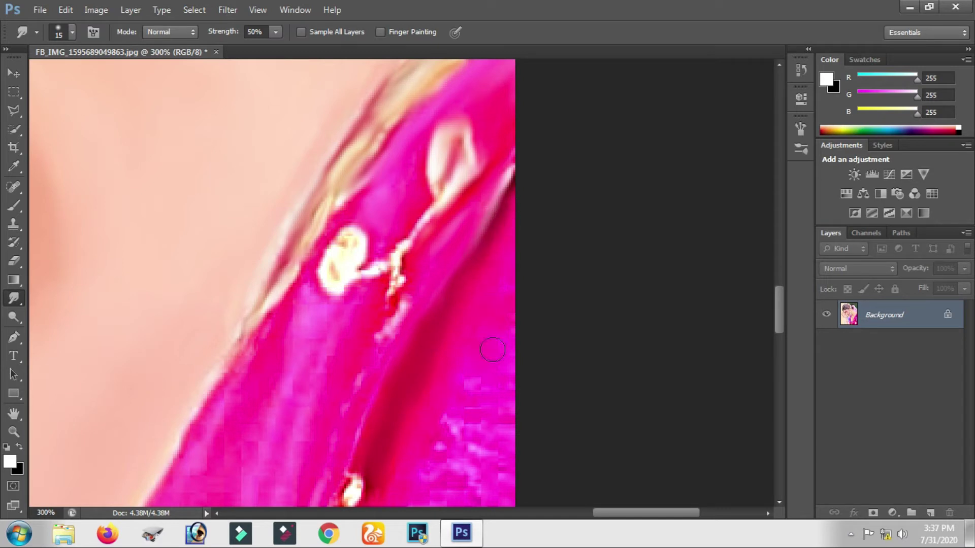
{"action": "mouse_move", "coordinate": [503, 415]}
{"action": "left_mouse_down"}
{"action": "mouse_move", "coordinate": [460, 482]}
{"action": "mouse_move", "coordinate": [440, 422]}
{"action": "left_mouse_up"}
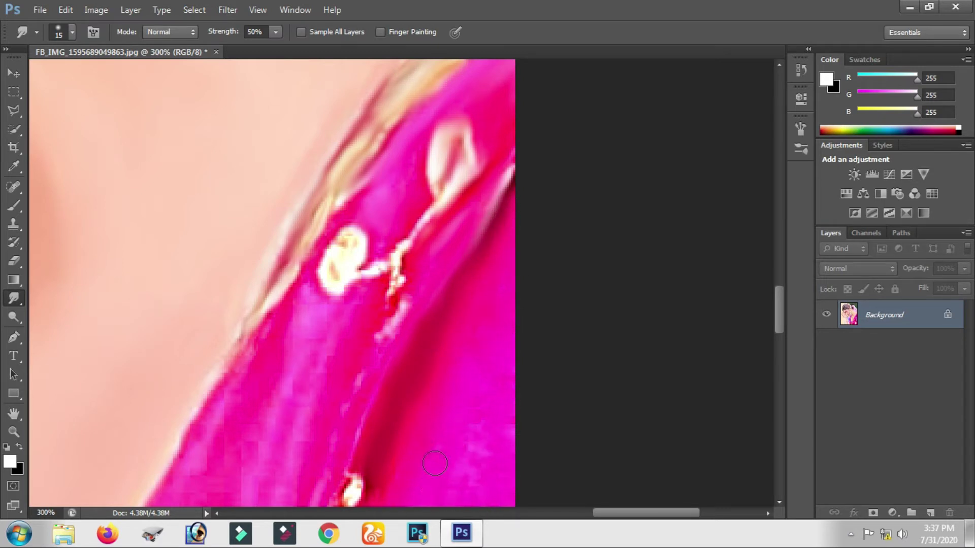
{"action": "mouse_move", "coordinate": [363, 471]}
{"action": "left_mouse_down"}
{"action": "mouse_move", "coordinate": [355, 436]}
{"action": "mouse_move", "coordinate": [386, 330]}
{"action": "mouse_move", "coordinate": [375, 355]}
{"action": "left_mouse_up"}
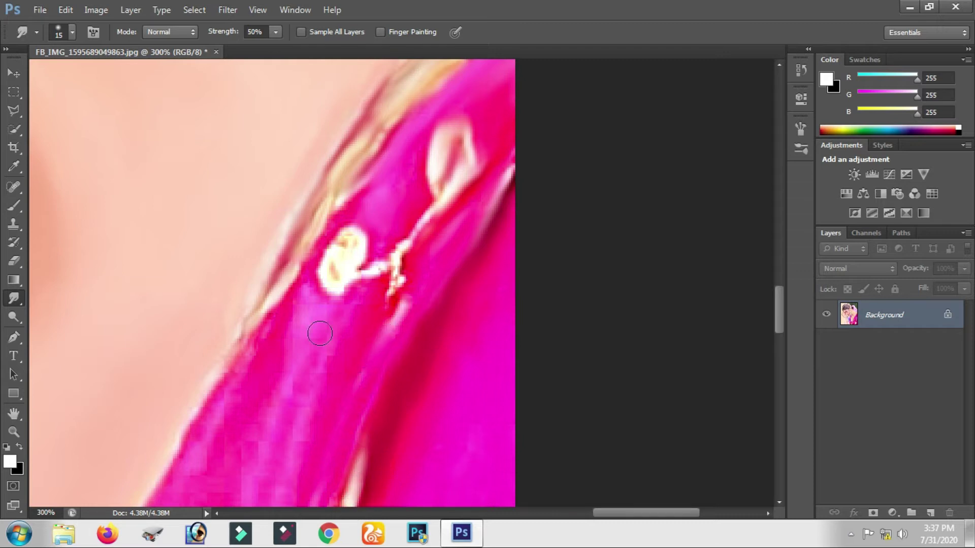
Step: Smooth the speckled dress-skin edge and smear the white flower blotch into the pink fabric
{"action": "left_click_drag", "start_coordinate": [417, 211], "coordinate": [402, 244]}
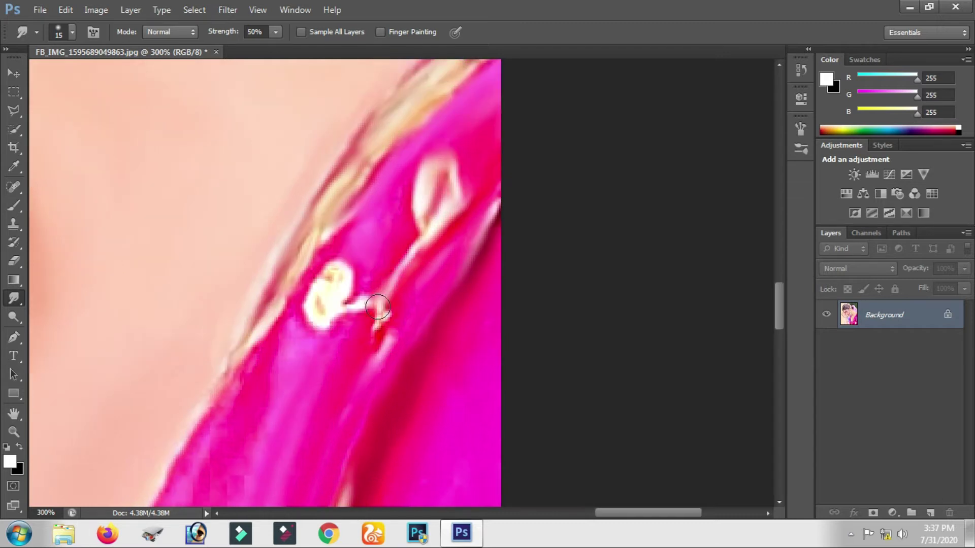
{"action": "mouse_move", "coordinate": [344, 196]}
{"action": "left_mouse_down"}
{"action": "mouse_move", "coordinate": [223, 376]}
{"action": "mouse_move", "coordinate": [276, 264]}
{"action": "left_mouse_up"}
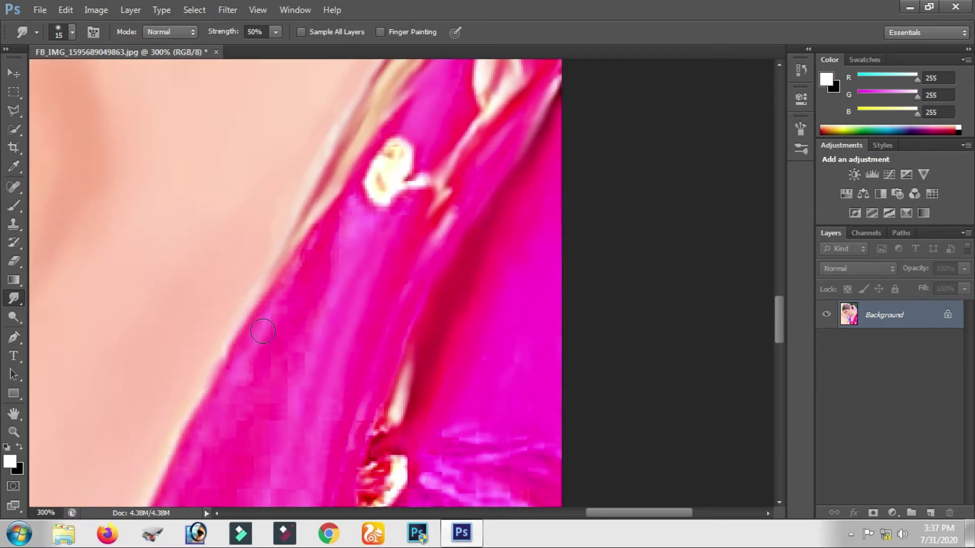
{"action": "left_click_drag", "start_coordinate": [363, 218], "coordinate": [351, 285]}
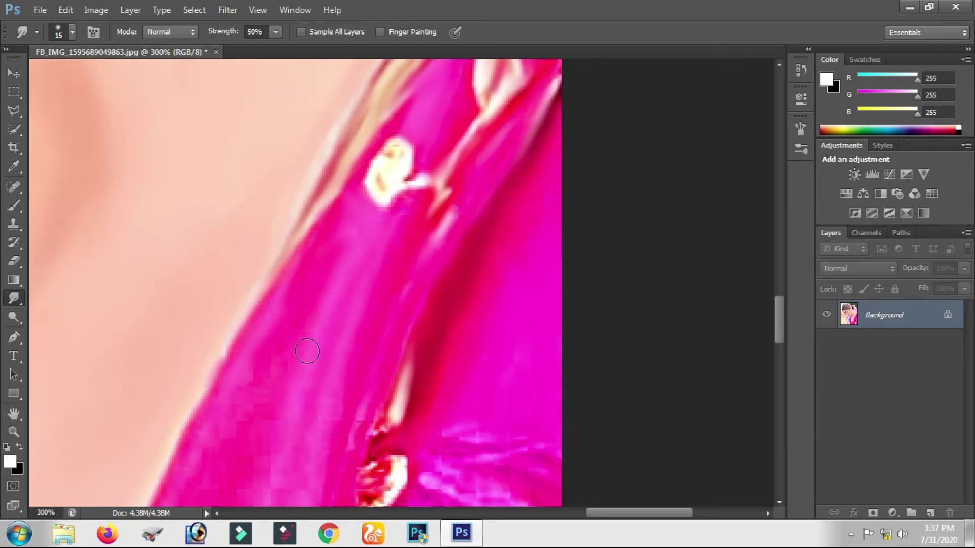
{"action": "left_click_drag", "start_coordinate": [371, 215], "coordinate": [310, 343]}
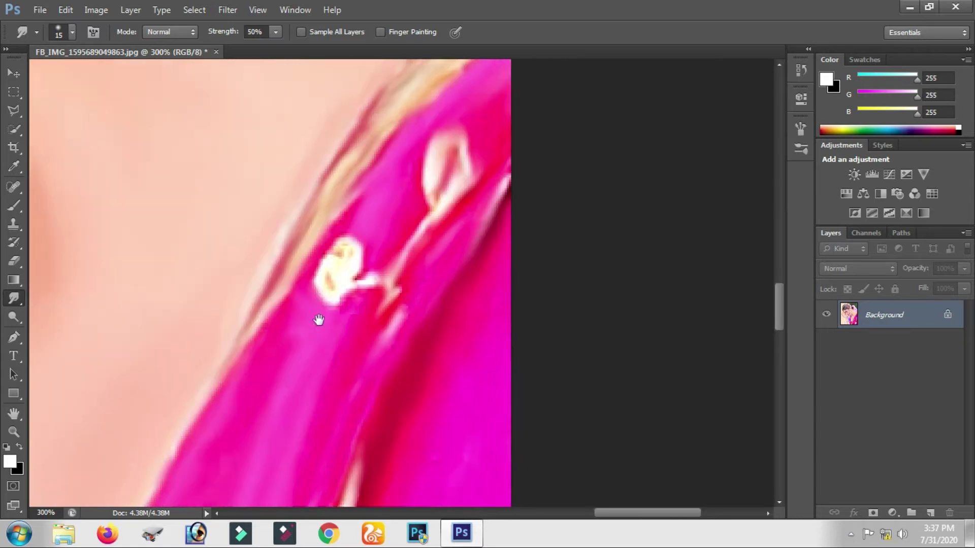
{"action": "mouse_move", "coordinate": [342, 268]}
{"action": "left_mouse_down"}
{"action": "mouse_move", "coordinate": [351, 295]}
{"action": "mouse_move", "coordinate": [431, 208]}
{"action": "left_mouse_up"}
{"action": "mouse_move", "coordinate": [386, 269]}
{"action": "left_mouse_down"}
{"action": "mouse_move", "coordinate": [411, 258]}
{"action": "mouse_move", "coordinate": [373, 272]}
{"action": "mouse_move", "coordinate": [284, 397]}
{"action": "left_mouse_up"}
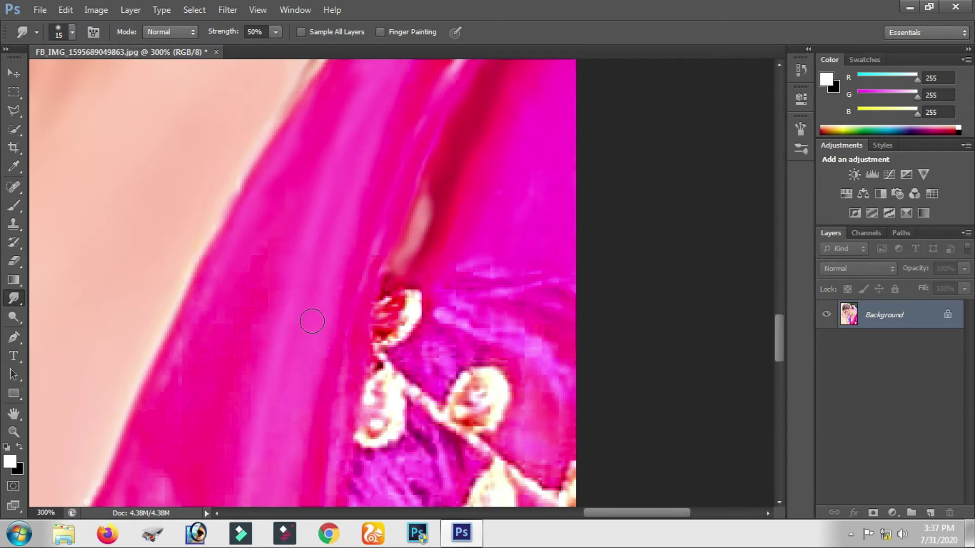
{"action": "left_click_drag", "start_coordinate": [152, 417], "coordinate": [172, 482]}
Step: Smear the purple, red and peach fabric edges into soft pink streaks
{"action": "left_click_drag", "start_coordinate": [339, 400], "coordinate": [85, 409]}
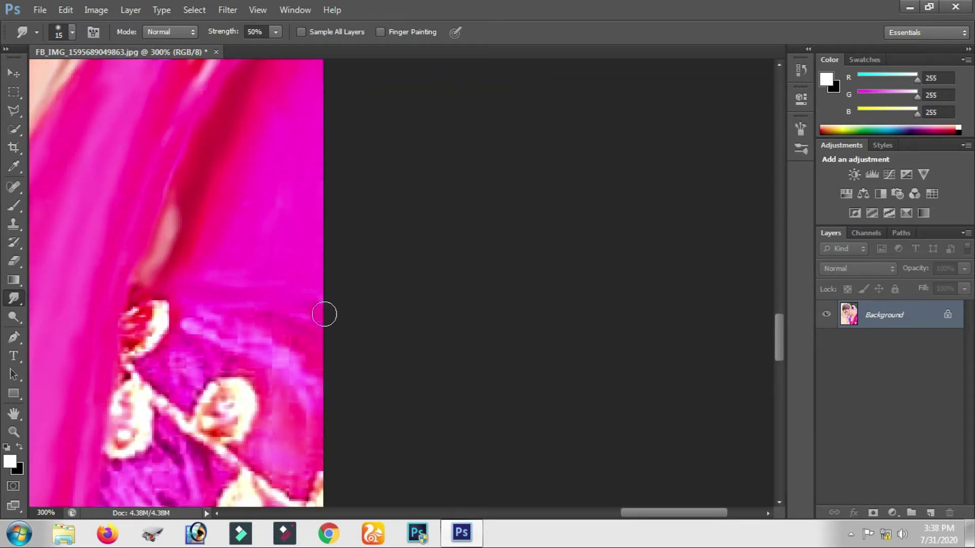
{"action": "mouse_move", "coordinate": [195, 320]}
{"action": "left_mouse_down"}
{"action": "mouse_move", "coordinate": [152, 367]}
{"action": "mouse_move", "coordinate": [187, 330]}
{"action": "mouse_move", "coordinate": [239, 355]}
{"action": "mouse_move", "coordinate": [152, 389]}
{"action": "mouse_move", "coordinate": [233, 362]}
{"action": "left_mouse_up"}
{"action": "mouse_move", "coordinate": [175, 329]}
{"action": "left_mouse_down"}
{"action": "mouse_move", "coordinate": [259, 437]}
{"action": "mouse_move", "coordinate": [276, 406]}
{"action": "mouse_move", "coordinate": [274, 481]}
{"action": "mouse_move", "coordinate": [298, 381]}
{"action": "left_mouse_up"}
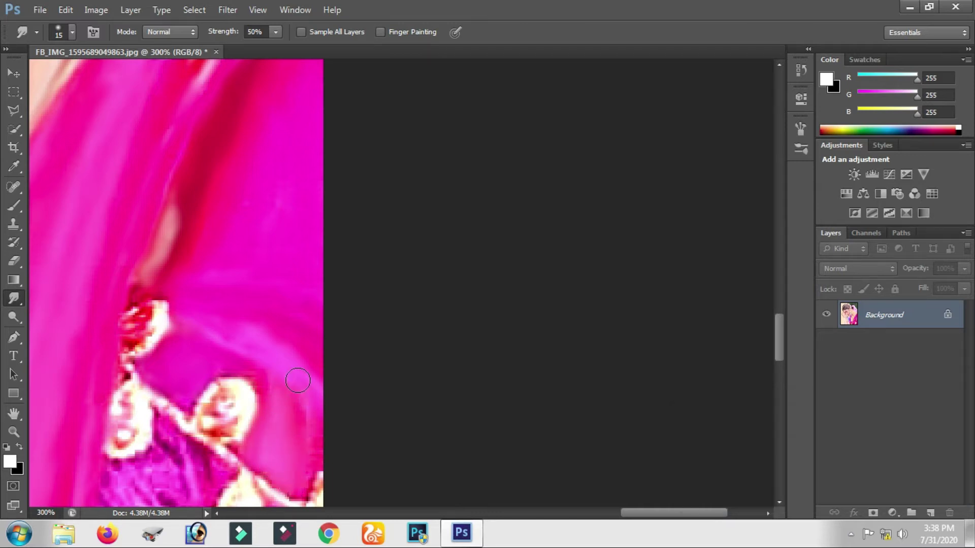
{"action": "mouse_move", "coordinate": [157, 320]}
{"action": "left_mouse_down"}
{"action": "mouse_move", "coordinate": [137, 335]}
{"action": "mouse_move", "coordinate": [130, 309]}
{"action": "mouse_move", "coordinate": [197, 219]}
{"action": "left_mouse_up"}
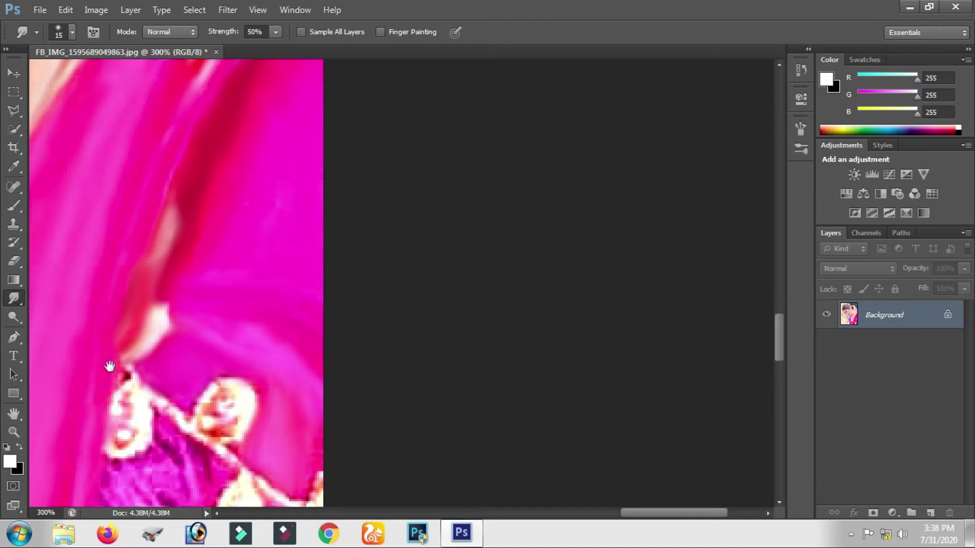
{"action": "left_click_drag", "start_coordinate": [109, 366], "coordinate": [115, 313]}
{"action": "mouse_move", "coordinate": [124, 349]}
{"action": "left_mouse_down"}
{"action": "mouse_move", "coordinate": [130, 315]}
{"action": "mouse_move", "coordinate": [124, 379]}
{"action": "mouse_move", "coordinate": [160, 346]}
{"action": "mouse_move", "coordinate": [235, 337]}
{"action": "mouse_move", "coordinate": [190, 349]}
{"action": "mouse_move", "coordinate": [250, 370]}
{"action": "mouse_move", "coordinate": [295, 446]}
{"action": "left_mouse_up"}
{"action": "mouse_move", "coordinate": [270, 413]}
{"action": "left_mouse_down"}
{"action": "mouse_move", "coordinate": [206, 355]}
{"action": "mouse_move", "coordinate": [266, 362]}
{"action": "mouse_move", "coordinate": [257, 405]}
{"action": "mouse_move", "coordinate": [221, 437]}
{"action": "mouse_move", "coordinate": [214, 462]}
{"action": "mouse_move", "coordinate": [256, 479]}
{"action": "mouse_move", "coordinate": [189, 489]}
{"action": "mouse_move", "coordinate": [157, 386]}
{"action": "mouse_move", "coordinate": [166, 413]}
{"action": "mouse_move", "coordinate": [185, 383]}
{"action": "mouse_move", "coordinate": [178, 433]}
{"action": "mouse_move", "coordinate": [174, 386]}
{"action": "mouse_move", "coordinate": [142, 346]}
{"action": "mouse_move", "coordinate": [104, 358]}
{"action": "mouse_move", "coordinate": [84, 337]}
{"action": "mouse_move", "coordinate": [78, 381]}
{"action": "mouse_move", "coordinate": [107, 388]}
{"action": "mouse_move", "coordinate": [152, 474]}
{"action": "left_mouse_up"}
Step: Smooth the lower-left magenta fabric texture and the red area beside the lace
{"action": "left_click_drag", "start_coordinate": [135, 434], "coordinate": [318, 394]}
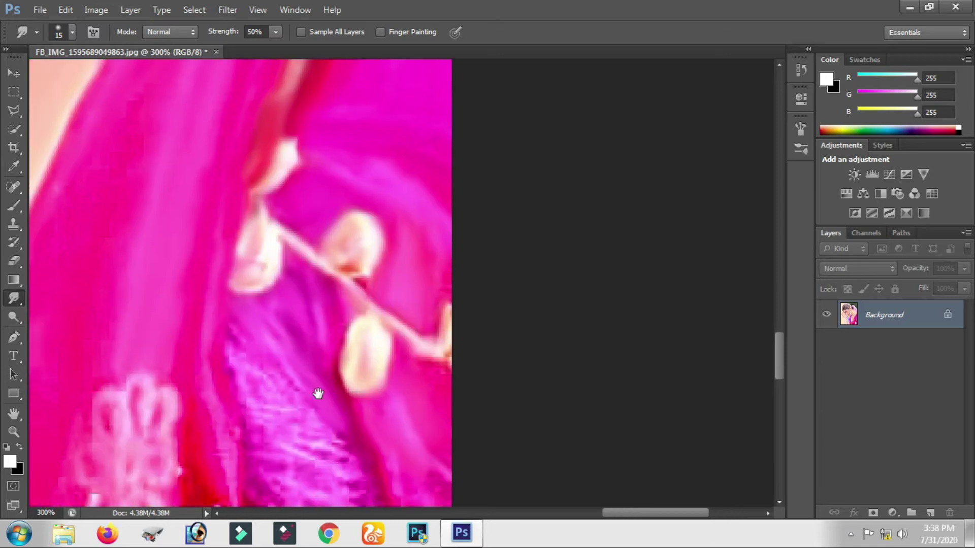
{"action": "mouse_move", "coordinate": [231, 330]}
{"action": "left_mouse_down"}
{"action": "mouse_move", "coordinate": [249, 456]}
{"action": "mouse_move", "coordinate": [310, 490]}
{"action": "mouse_move", "coordinate": [375, 501]}
{"action": "mouse_move", "coordinate": [265, 398]}
{"action": "mouse_move", "coordinate": [269, 362]}
{"action": "mouse_move", "coordinate": [236, 307]}
{"action": "mouse_move", "coordinate": [254, 323]}
{"action": "mouse_move", "coordinate": [216, 422]}
{"action": "mouse_move", "coordinate": [231, 509]}
{"action": "left_mouse_up"}
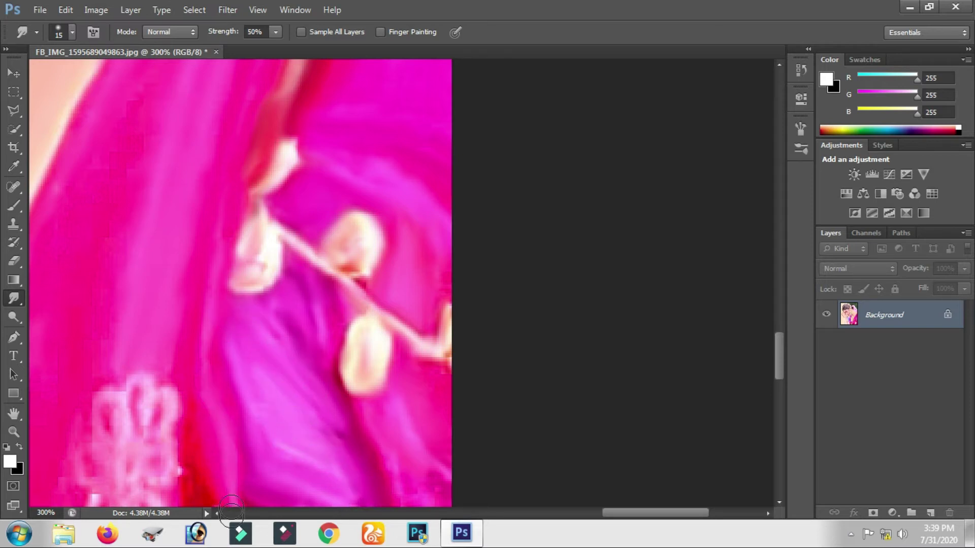
{"action": "mouse_move", "coordinate": [177, 447]}
{"action": "left_mouse_down"}
{"action": "mouse_move", "coordinate": [129, 389]}
{"action": "mouse_move", "coordinate": [98, 452]}
{"action": "mouse_move", "coordinate": [104, 505]}
{"action": "left_mouse_up"}
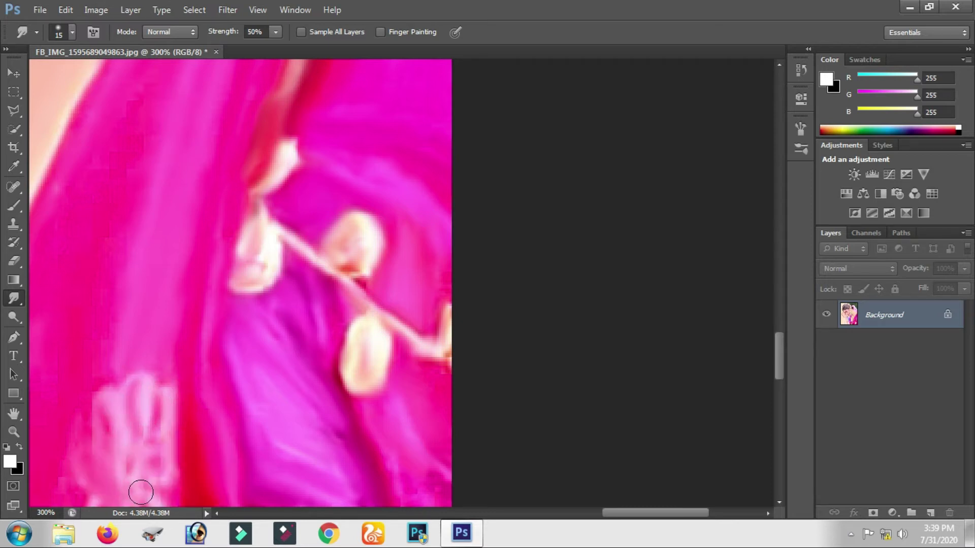
{"action": "scroll", "coordinate": [135, 457], "scroll_direction": "down", "scroll_amount": 2}
{"action": "scroll", "coordinate": [127, 355], "scroll_direction": "down", "scroll_amount": 1}
{"action": "scroll", "coordinate": [120, 241], "scroll_direction": "down", "scroll_amount": 1}
Step: Smudge the lace loops, faint curved lace line, dark lace pattern and the fold's white highlight
{"action": "mouse_move", "coordinate": [121, 242]}
{"action": "left_mouse_down"}
{"action": "mouse_move", "coordinate": [96, 211]}
{"action": "mouse_move", "coordinate": [162, 281]}
{"action": "left_mouse_up"}
{"action": "mouse_move", "coordinate": [79, 327]}
{"action": "left_mouse_down"}
{"action": "mouse_move", "coordinate": [69, 223]}
{"action": "mouse_move", "coordinate": [98, 331]}
{"action": "mouse_move", "coordinate": [196, 267]}
{"action": "mouse_move", "coordinate": [213, 183]}
{"action": "mouse_move", "coordinate": [220, 282]}
{"action": "mouse_move", "coordinate": [192, 289]}
{"action": "mouse_move", "coordinate": [207, 295]}
{"action": "left_mouse_up"}
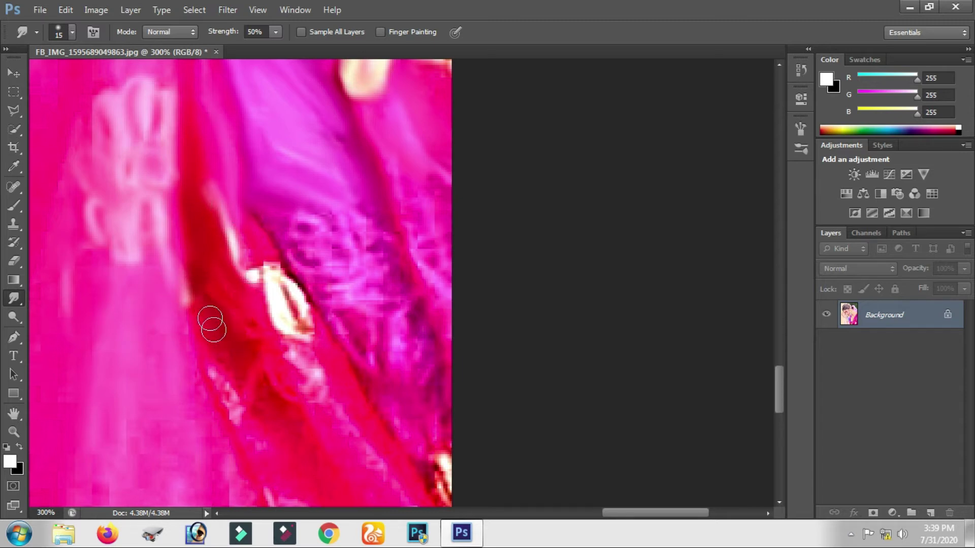
{"action": "mouse_move", "coordinate": [264, 213]}
{"action": "left_mouse_down"}
{"action": "mouse_move", "coordinate": [304, 256]}
{"action": "mouse_move", "coordinate": [343, 250]}
{"action": "mouse_move", "coordinate": [304, 213]}
{"action": "mouse_move", "coordinate": [378, 224]}
{"action": "mouse_move", "coordinate": [360, 207]}
{"action": "mouse_move", "coordinate": [431, 234]}
{"action": "mouse_move", "coordinate": [444, 140]}
{"action": "left_mouse_up"}
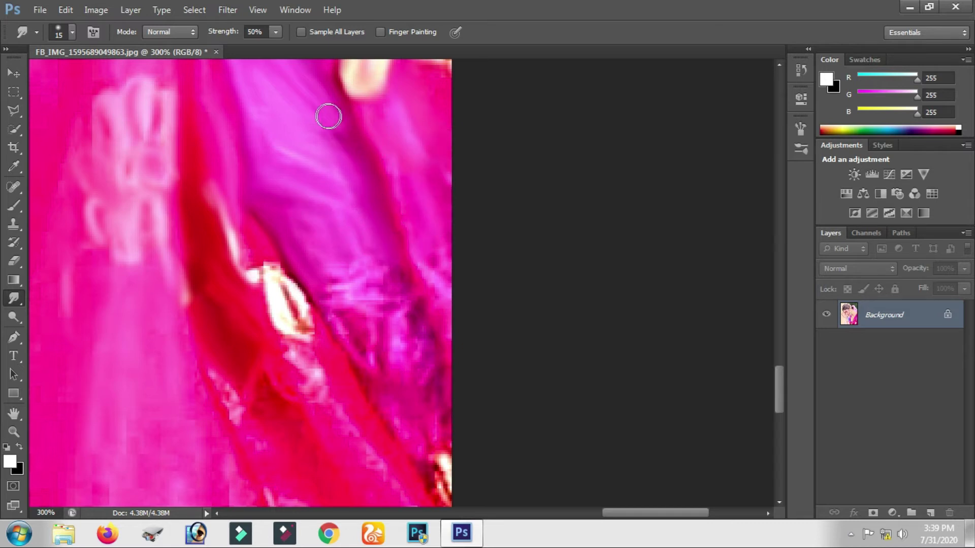
{"action": "mouse_move", "coordinate": [402, 278]}
{"action": "left_mouse_down"}
{"action": "mouse_move", "coordinate": [330, 303]}
{"action": "mouse_move", "coordinate": [376, 304]}
{"action": "mouse_move", "coordinate": [408, 345]}
{"action": "left_mouse_up"}
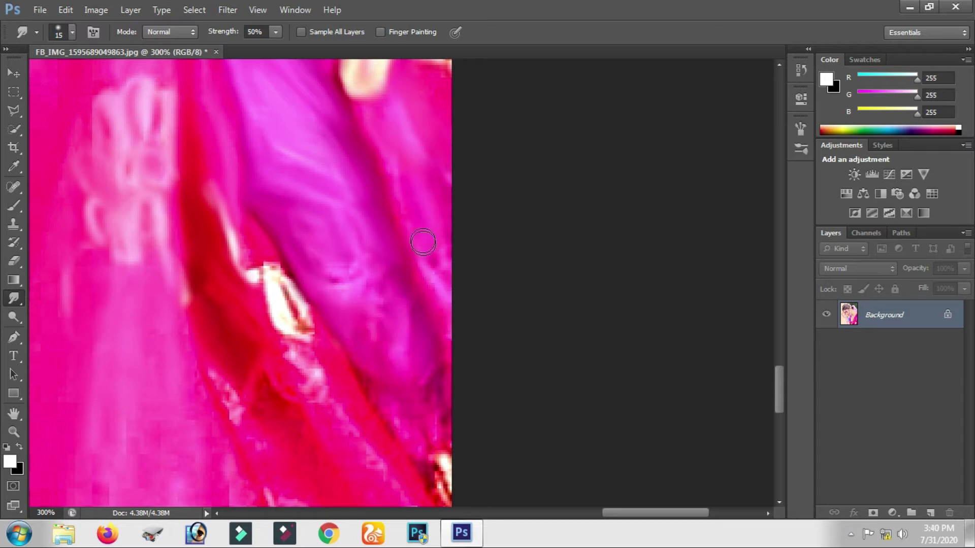
{"action": "mouse_move", "coordinate": [269, 278]}
{"action": "left_mouse_down"}
{"action": "mouse_move", "coordinate": [289, 322]}
{"action": "mouse_move", "coordinate": [273, 276]}
{"action": "mouse_move", "coordinate": [234, 246]}
{"action": "mouse_move", "coordinate": [254, 276]}
{"action": "left_mouse_up"}
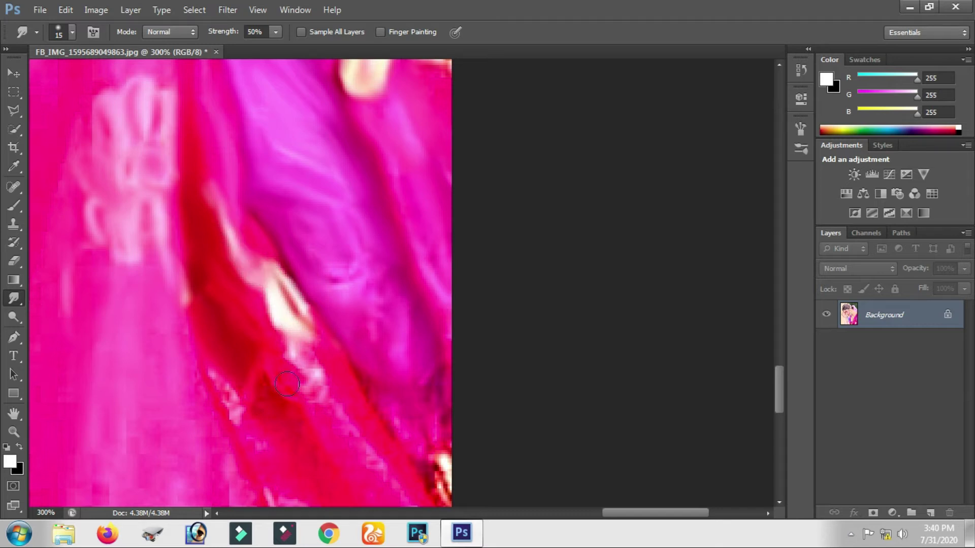
Step: Smear pink over the dark red fold patch and blend the light streaks into the fabric
{"action": "scroll", "coordinate": [337, 303], "scroll_direction": "down", "scroll_amount": 3}
{"action": "left_click_drag", "start_coordinate": [404, 322], "coordinate": [402, 389]}
{"action": "left_click_drag", "start_coordinate": [380, 286], "coordinate": [407, 285]}
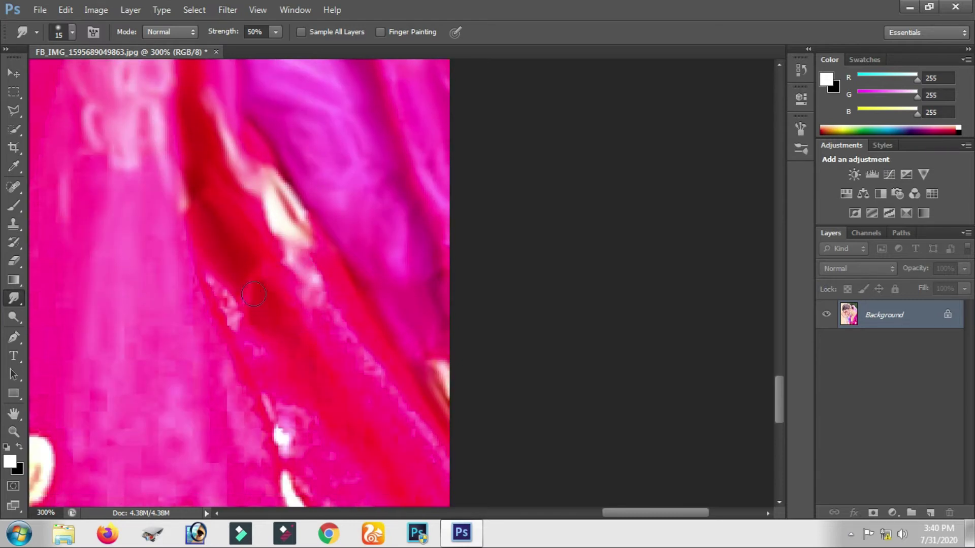
{"action": "left_click_drag", "start_coordinate": [253, 336], "coordinate": [194, 207]}
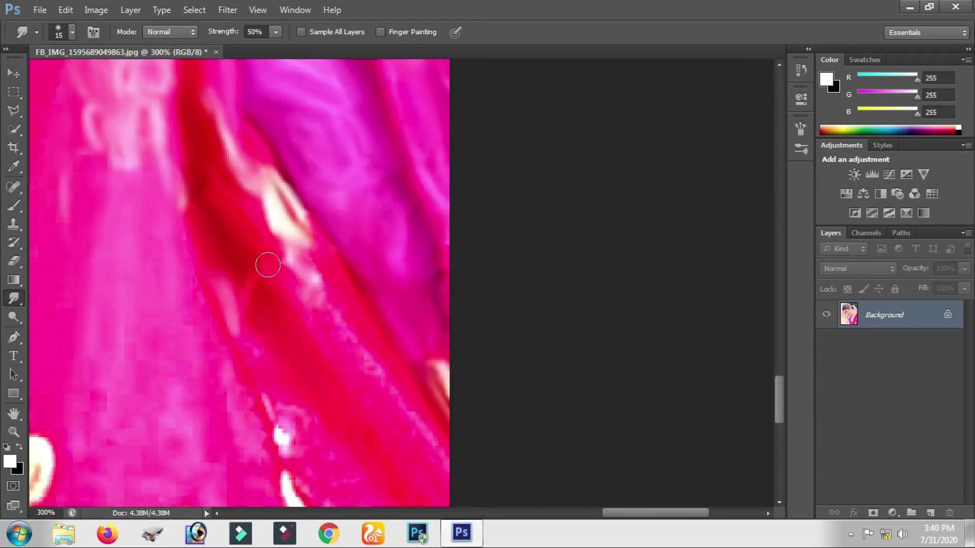
{"action": "left_click_drag", "start_coordinate": [364, 328], "coordinate": [339, 305]}
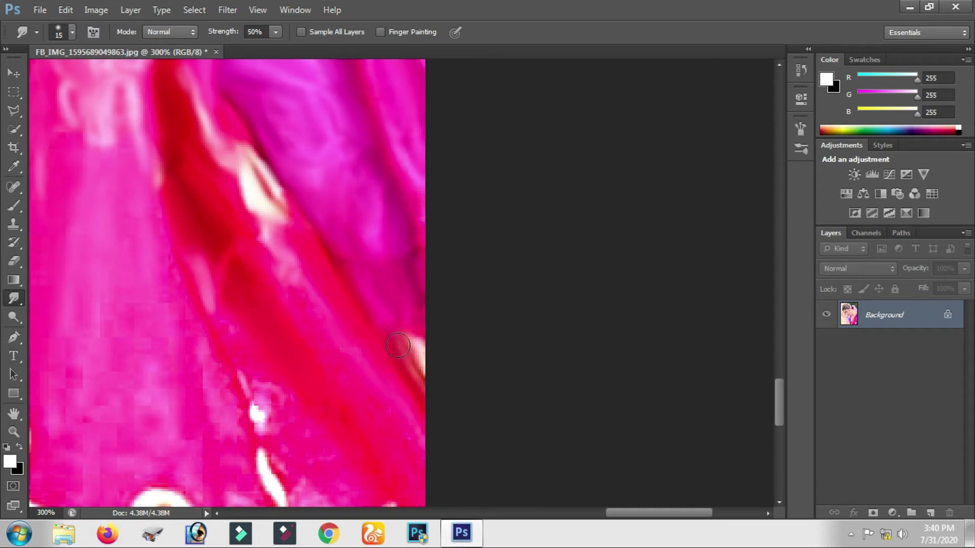
{"action": "left_click_drag", "start_coordinate": [373, 306], "coordinate": [330, 174]}
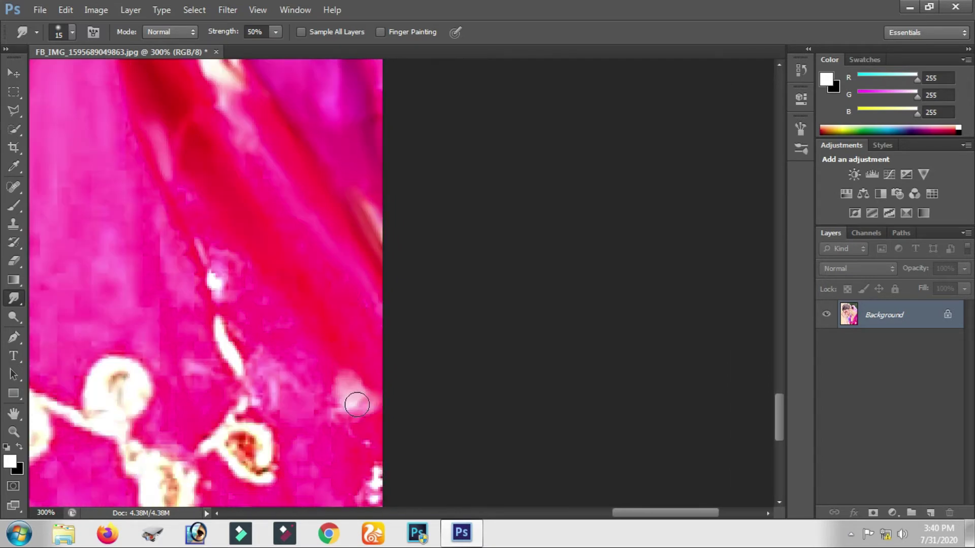
{"action": "left_click_drag", "start_coordinate": [218, 315], "coordinate": [254, 406]}
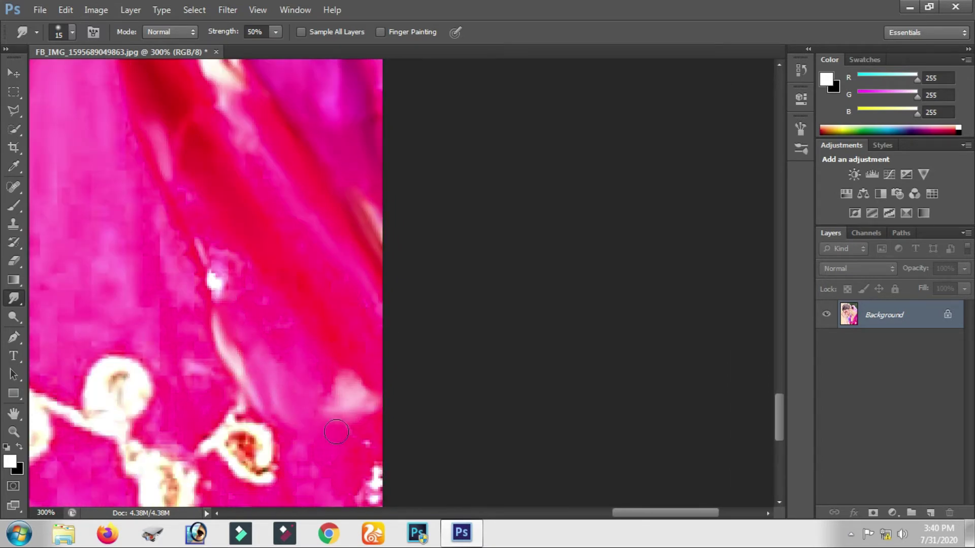
Step: Reshape the red embroidered flower area and its white streak
{"action": "scroll", "coordinate": [385, 456], "scroll_direction": "down", "scroll_amount": 1}
{"action": "scroll", "coordinate": [370, 333], "scroll_direction": "down", "scroll_amount": 2}
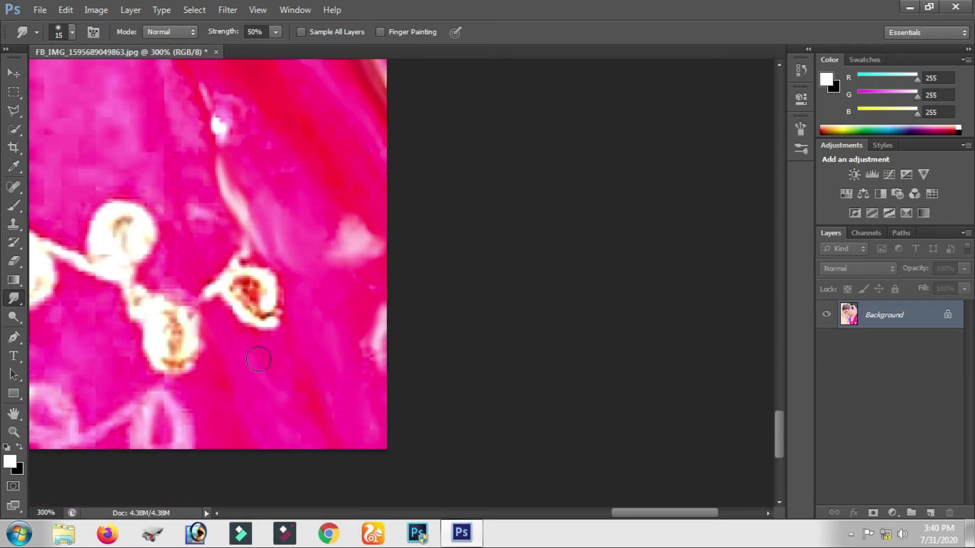
{"action": "left_click_drag", "start_coordinate": [262, 356], "coordinate": [299, 426]}
{"action": "left_click_drag", "start_coordinate": [284, 359], "coordinate": [256, 185]}
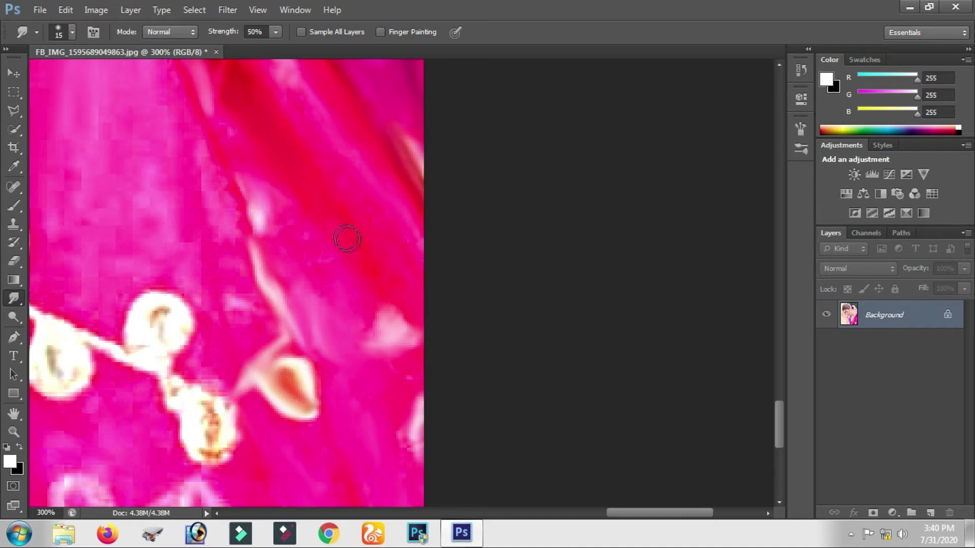
Step: Smooth the pink swirl at the image bottom and blur the cream flower bud into a soft leaf
{"action": "scroll", "coordinate": [440, 219], "scroll_direction": "left", "scroll_amount": 4}
{"action": "scroll", "coordinate": [439, 220], "scroll_direction": "down", "scroll_amount": 2}
{"action": "scroll", "coordinate": [421, 335], "scroll_direction": "left", "scroll_amount": 2}
{"action": "scroll", "coordinate": [422, 335], "scroll_direction": "down", "scroll_amount": 1}
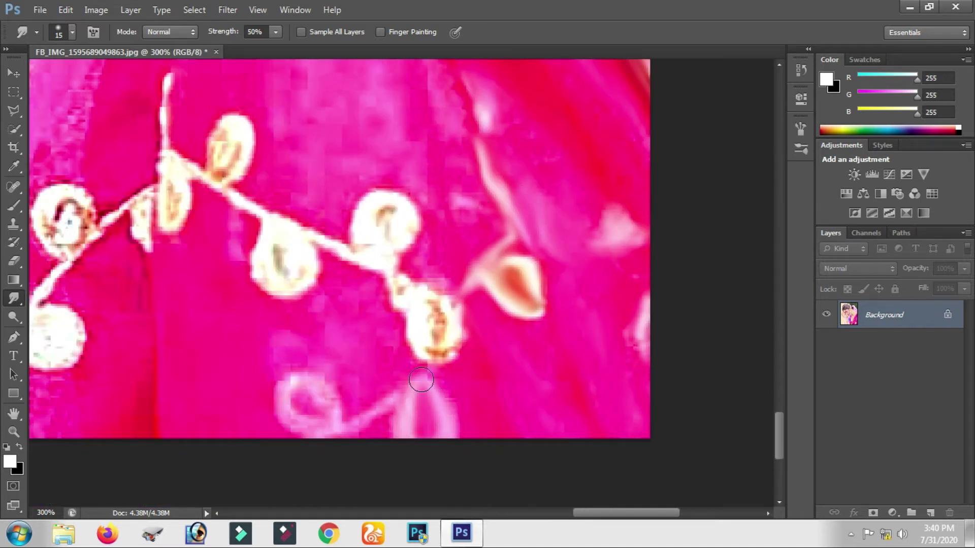
{"action": "mouse_move", "coordinate": [337, 420]}
{"action": "left_mouse_down"}
{"action": "mouse_move", "coordinate": [289, 398]}
{"action": "mouse_move", "coordinate": [302, 428]}
{"action": "mouse_move", "coordinate": [305, 330]}
{"action": "left_mouse_up"}
{"action": "mouse_move", "coordinate": [379, 315]}
{"action": "left_mouse_down"}
{"action": "mouse_move", "coordinate": [435, 327]}
{"action": "mouse_move", "coordinate": [437, 348]}
{"action": "mouse_move", "coordinate": [418, 288]}
{"action": "mouse_move", "coordinate": [406, 321]}
{"action": "left_mouse_up"}
{"action": "left_click_drag", "start_coordinate": [391, 265], "coordinate": [442, 344]}
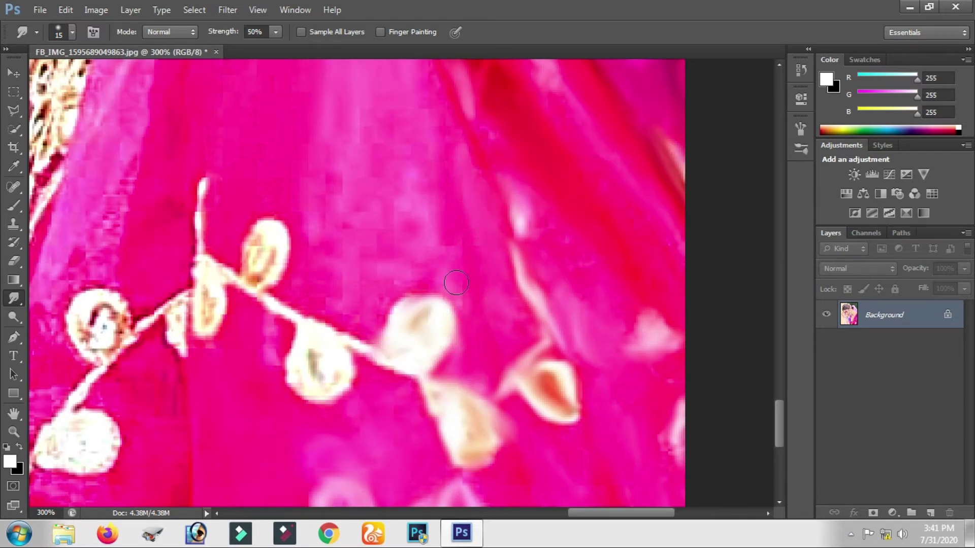
Step: Smooth the embroidered stem and the upper and lower leaves' dark details
{"action": "mouse_move", "coordinate": [372, 347]}
{"action": "left_mouse_down"}
{"action": "mouse_move", "coordinate": [236, 277]}
{"action": "mouse_move", "coordinate": [257, 232]}
{"action": "mouse_move", "coordinate": [265, 267]}
{"action": "left_mouse_up"}
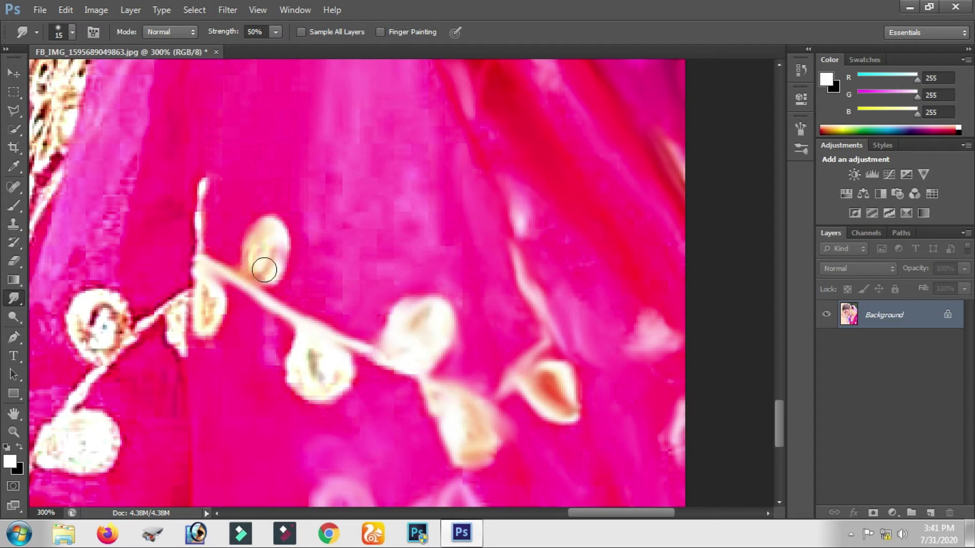
{"action": "mouse_move", "coordinate": [302, 391]}
{"action": "left_mouse_down"}
{"action": "mouse_move", "coordinate": [320, 354]}
{"action": "mouse_move", "coordinate": [353, 361]}
{"action": "left_mouse_up"}
{"action": "left_click_drag", "start_coordinate": [381, 297], "coordinate": [397, 411]}
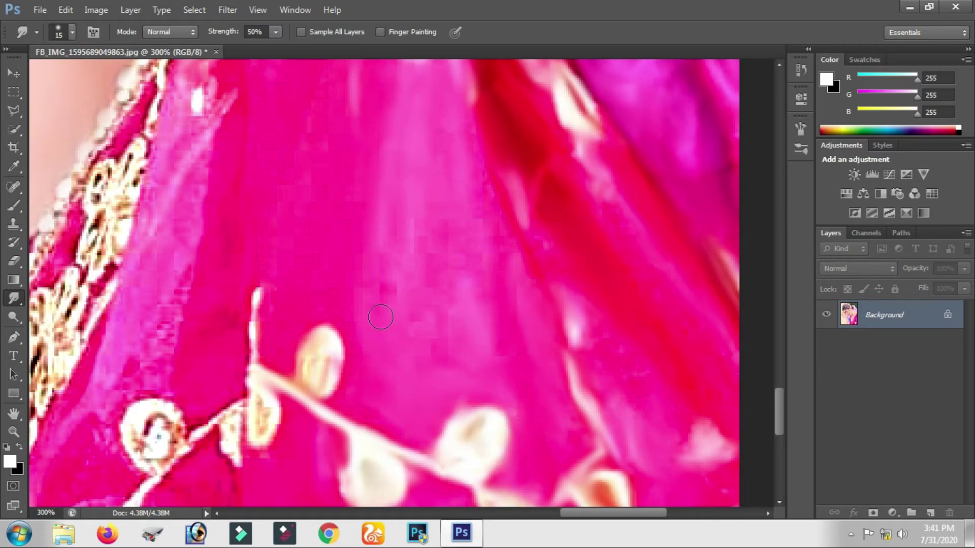
{"action": "left_click_drag", "start_coordinate": [380, 317], "coordinate": [414, 335]}
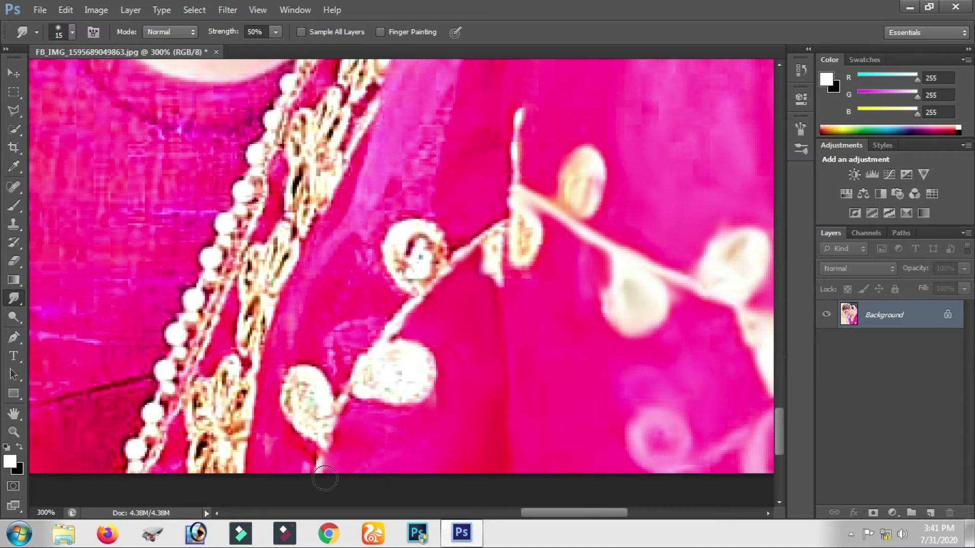
Step: Blend the gold chain's edge into the pink and smooth the nearby leaf outline, speckled leaf and stem
{"action": "left_click_drag", "start_coordinate": [264, 381], "coordinate": [298, 334]}
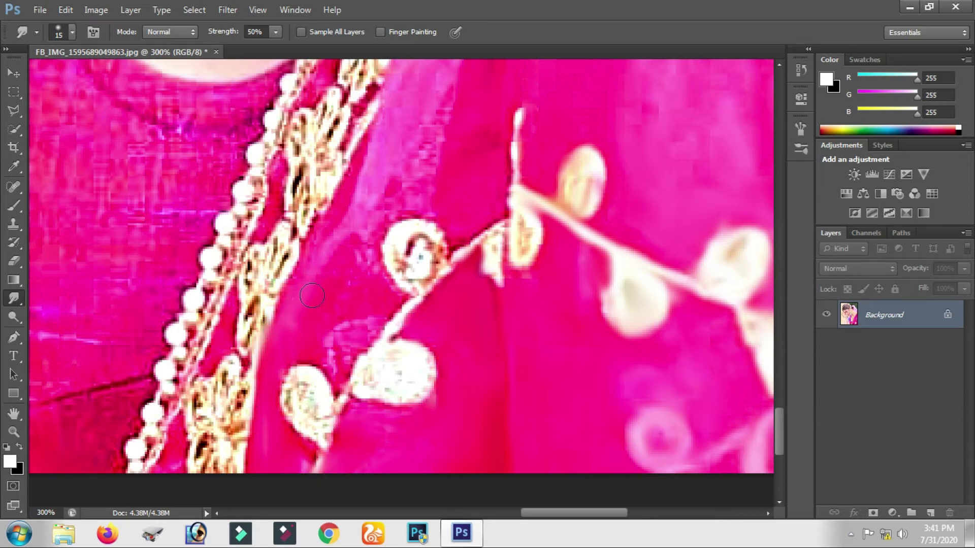
{"action": "left_click_drag", "start_coordinate": [311, 296], "coordinate": [341, 334]}
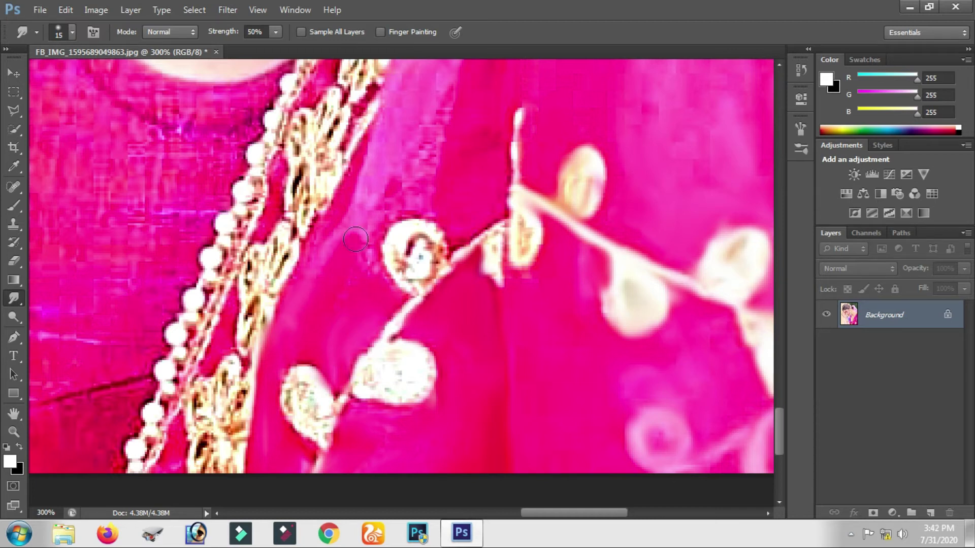
{"action": "left_click_drag", "start_coordinate": [355, 239], "coordinate": [286, 313]}
{"action": "mouse_move", "coordinate": [293, 399]}
{"action": "left_mouse_down"}
{"action": "mouse_move", "coordinate": [313, 446]}
{"action": "mouse_move", "coordinate": [321, 417]}
{"action": "mouse_move", "coordinate": [305, 376]}
{"action": "mouse_move", "coordinate": [292, 393]}
{"action": "mouse_move", "coordinate": [374, 374]}
{"action": "mouse_move", "coordinate": [395, 392]}
{"action": "mouse_move", "coordinate": [391, 335]}
{"action": "mouse_move", "coordinate": [408, 292]}
{"action": "mouse_move", "coordinate": [361, 410]}
{"action": "mouse_move", "coordinate": [359, 370]}
{"action": "mouse_move", "coordinate": [359, 392]}
{"action": "mouse_move", "coordinate": [440, 359]}
{"action": "mouse_move", "coordinate": [431, 345]}
{"action": "left_mouse_up"}
{"action": "mouse_move", "coordinate": [463, 294]}
{"action": "left_mouse_down"}
{"action": "mouse_move", "coordinate": [464, 383]}
{"action": "mouse_move", "coordinate": [464, 260]}
{"action": "left_mouse_up"}
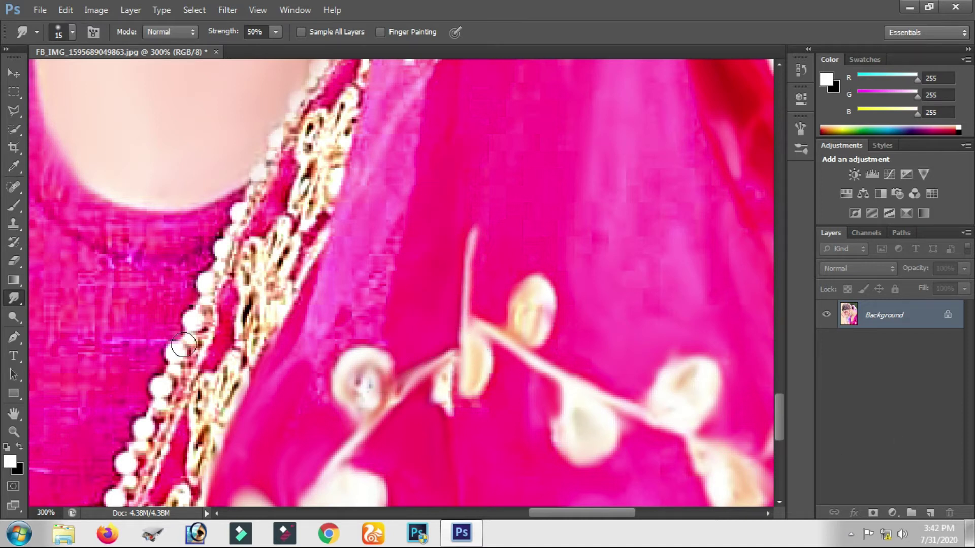
Step: Blur the lower necklace beads into soft strokes and smooth the pink fabric by the neckline
{"action": "left_click_drag", "start_coordinate": [318, 335], "coordinate": [556, 147]}
{"action": "mouse_move", "coordinate": [407, 416]}
{"action": "left_mouse_down"}
{"action": "mouse_move", "coordinate": [395, 385]}
{"action": "mouse_move", "coordinate": [394, 421]}
{"action": "mouse_move", "coordinate": [417, 339]}
{"action": "mouse_move", "coordinate": [406, 305]}
{"action": "mouse_move", "coordinate": [387, 363]}
{"action": "mouse_move", "coordinate": [320, 406]}
{"action": "mouse_move", "coordinate": [348, 365]}
{"action": "mouse_move", "coordinate": [351, 315]}
{"action": "mouse_move", "coordinate": [379, 235]}
{"action": "mouse_move", "coordinate": [358, 345]}
{"action": "mouse_move", "coordinate": [374, 327]}
{"action": "mouse_move", "coordinate": [376, 337]}
{"action": "mouse_move", "coordinate": [322, 438]}
{"action": "left_mouse_up"}
{"action": "mouse_move", "coordinate": [375, 345]}
{"action": "left_mouse_down"}
{"action": "mouse_move", "coordinate": [368, 419]}
{"action": "mouse_move", "coordinate": [401, 289]}
{"action": "mouse_move", "coordinate": [392, 343]}
{"action": "mouse_move", "coordinate": [330, 325]}
{"action": "mouse_move", "coordinate": [378, 231]}
{"action": "mouse_move", "coordinate": [361, 303]}
{"action": "mouse_move", "coordinate": [371, 307]}
{"action": "mouse_move", "coordinate": [362, 405]}
{"action": "mouse_move", "coordinate": [362, 338]}
{"action": "mouse_move", "coordinate": [385, 284]}
{"action": "mouse_move", "coordinate": [407, 302]}
{"action": "mouse_move", "coordinate": [386, 368]}
{"action": "mouse_move", "coordinate": [406, 401]}
{"action": "mouse_move", "coordinate": [398, 322]}
{"action": "mouse_move", "coordinate": [447, 324]}
{"action": "mouse_move", "coordinate": [432, 381]}
{"action": "mouse_move", "coordinate": [446, 315]}
{"action": "mouse_move", "coordinate": [386, 335]}
{"action": "mouse_move", "coordinate": [353, 435]}
{"action": "mouse_move", "coordinate": [470, 314]}
{"action": "mouse_move", "coordinate": [472, 372]}
{"action": "left_mouse_up"}
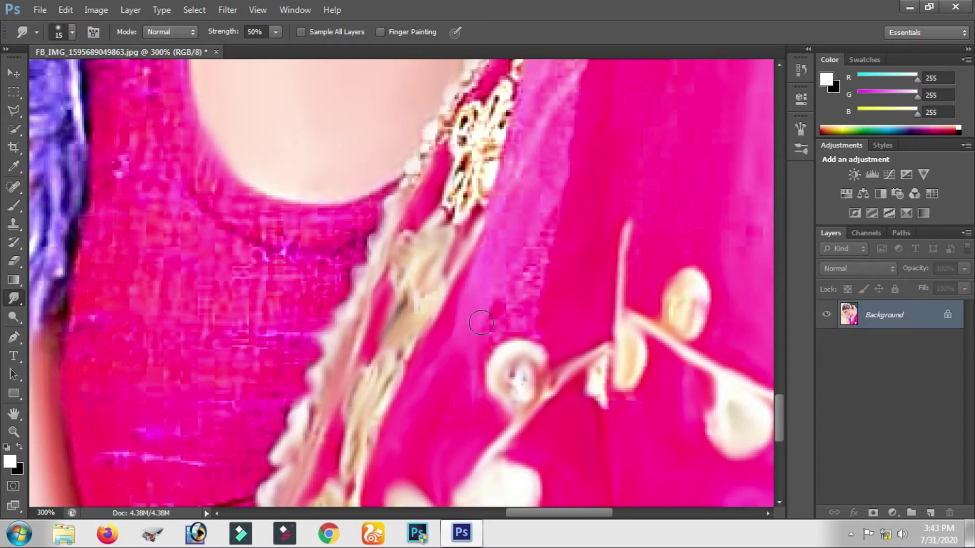
{"action": "mouse_move", "coordinate": [467, 325]}
{"action": "left_mouse_down"}
{"action": "mouse_move", "coordinate": [528, 305]}
{"action": "mouse_move", "coordinate": [501, 283]}
{"action": "mouse_move", "coordinate": [570, 174]}
{"action": "mouse_move", "coordinate": [493, 224]}
{"action": "left_mouse_up"}
Step: Enlarge the Smudge brush and smear the gold beaded neckline trim into the pink fabric
{"action": "key", "text": "bracketright"}
{"action": "scroll", "coordinate": [498, 260], "scroll_direction": "up", "scroll_amount": 3}
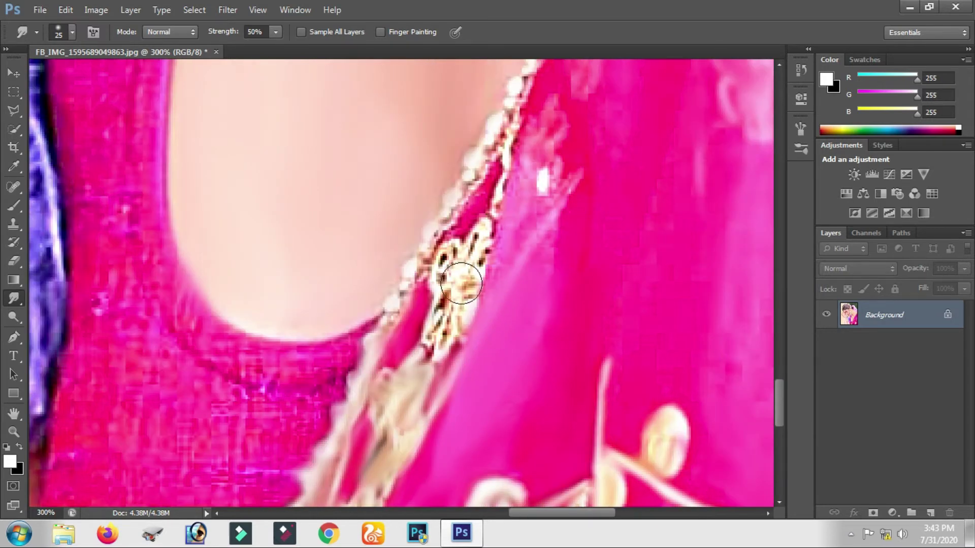
{"action": "left_click_drag", "start_coordinate": [457, 272], "coordinate": [375, 335]}
{"action": "mouse_move", "coordinate": [442, 223]}
{"action": "left_mouse_down"}
{"action": "mouse_move", "coordinate": [406, 261]}
{"action": "mouse_move", "coordinate": [511, 135]}
{"action": "mouse_move", "coordinate": [513, 200]}
{"action": "mouse_move", "coordinate": [544, 183]}
{"action": "mouse_move", "coordinate": [548, 214]}
{"action": "mouse_move", "coordinate": [533, 154]}
{"action": "mouse_move", "coordinate": [533, 355]}
{"action": "mouse_move", "coordinate": [526, 157]}
{"action": "mouse_move", "coordinate": [478, 268]}
{"action": "mouse_move", "coordinate": [426, 285]}
{"action": "mouse_move", "coordinate": [408, 321]}
{"action": "left_mouse_up"}
Step: Move down the dress and smooth the red fold edge of the fabric
{"action": "scroll", "coordinate": [518, 337], "scroll_direction": "up", "scroll_amount": 4}
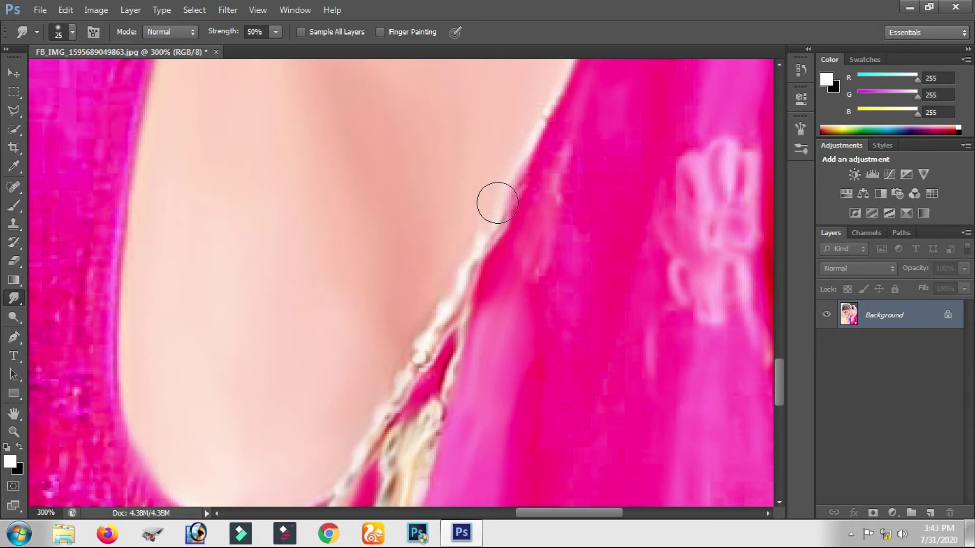
{"action": "left_click_drag", "start_coordinate": [614, 211], "coordinate": [335, 414]}
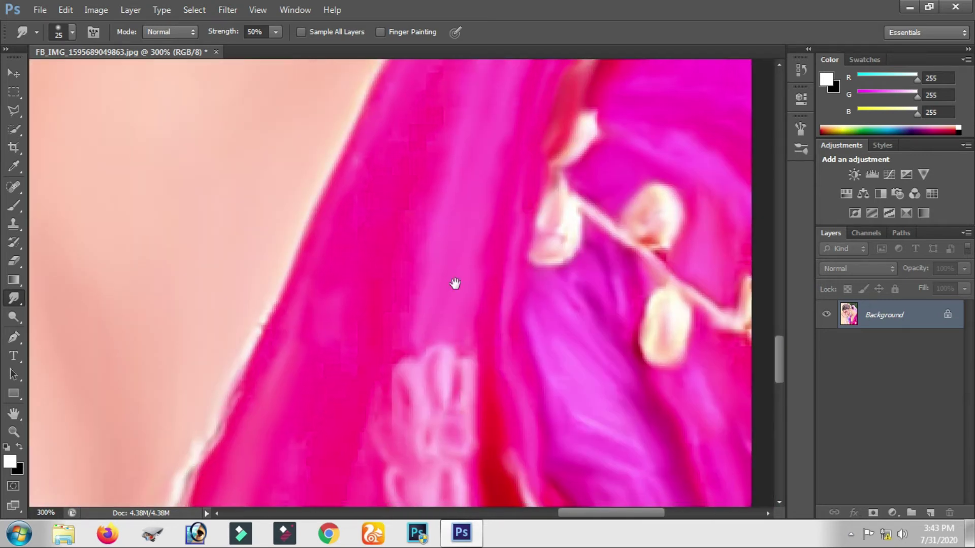
{"action": "left_click_drag", "start_coordinate": [454, 283], "coordinate": [462, 196]}
{"action": "mouse_move", "coordinate": [445, 371]}
{"action": "left_mouse_down"}
{"action": "mouse_move", "coordinate": [472, 325]}
{"action": "mouse_move", "coordinate": [528, 341]}
{"action": "left_mouse_up"}
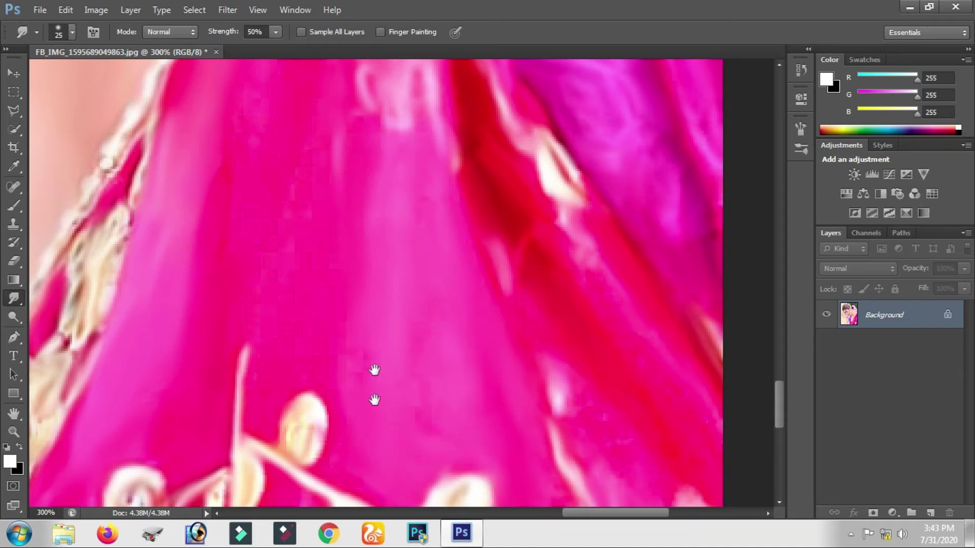
Step: Pan around the dress to review the smeared neckline and fold
{"action": "scroll", "coordinate": [419, 316], "scroll_direction": "down", "scroll_amount": 3}
{"action": "scroll", "coordinate": [518, 279], "scroll_direction": "right", "scroll_amount": 3}
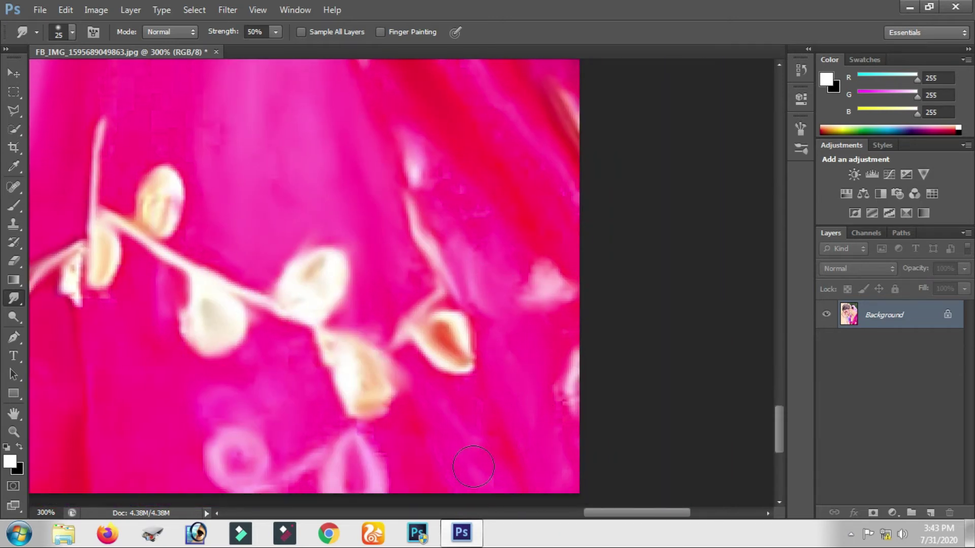
{"action": "scroll", "coordinate": [473, 467], "scroll_direction": "down", "scroll_amount": 1}
{"action": "scroll", "coordinate": [406, 417], "scroll_direction": "left", "scroll_amount": 7}
{"action": "scroll", "coordinate": [488, 359], "scroll_direction": "up", "scroll_amount": 3}
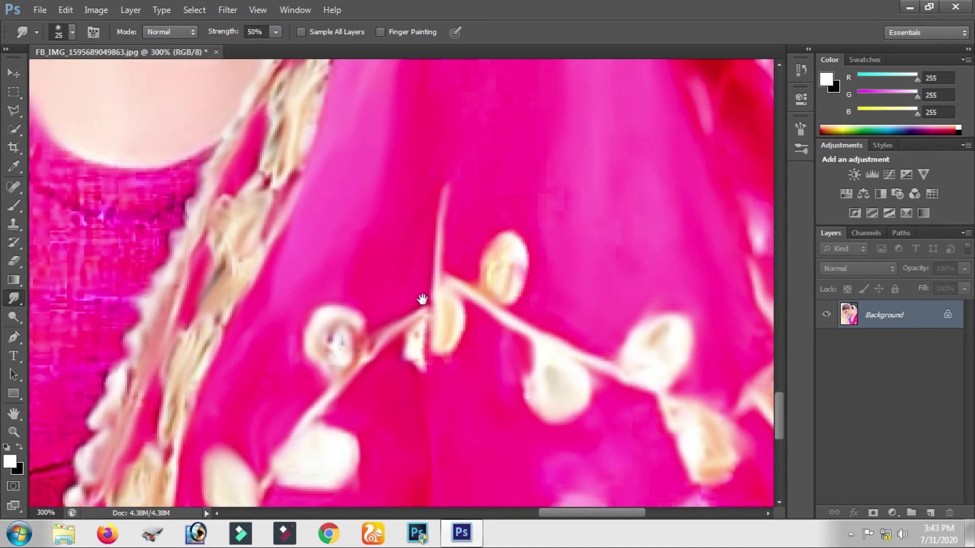
{"action": "scroll", "coordinate": [483, 218], "scroll_direction": "up", "scroll_amount": 6}
{"action": "scroll", "coordinate": [482, 219], "scroll_direction": "right", "scroll_amount": 4}
{"action": "scroll", "coordinate": [458, 426], "scroll_direction": "right", "scroll_amount": 8}
{"action": "scroll", "coordinate": [269, 285], "scroll_direction": "down", "scroll_amount": 2}
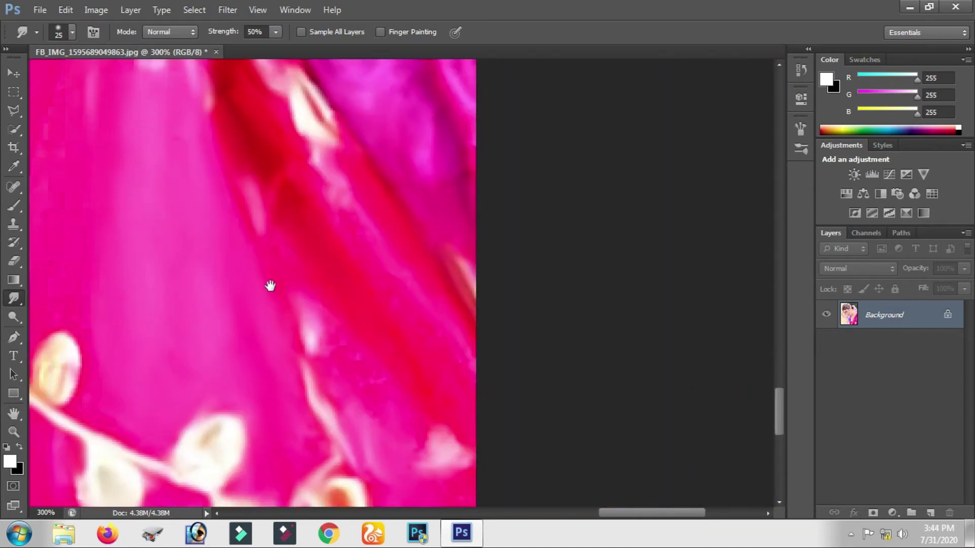
{"action": "scroll", "coordinate": [260, 225], "scroll_direction": "down", "scroll_amount": 2}
Step: Bring the neckline into view and smooth the blouse texture along it
{"action": "scroll", "coordinate": [491, 226], "scroll_direction": "down", "scroll_amount": 1, "text": "alt"}
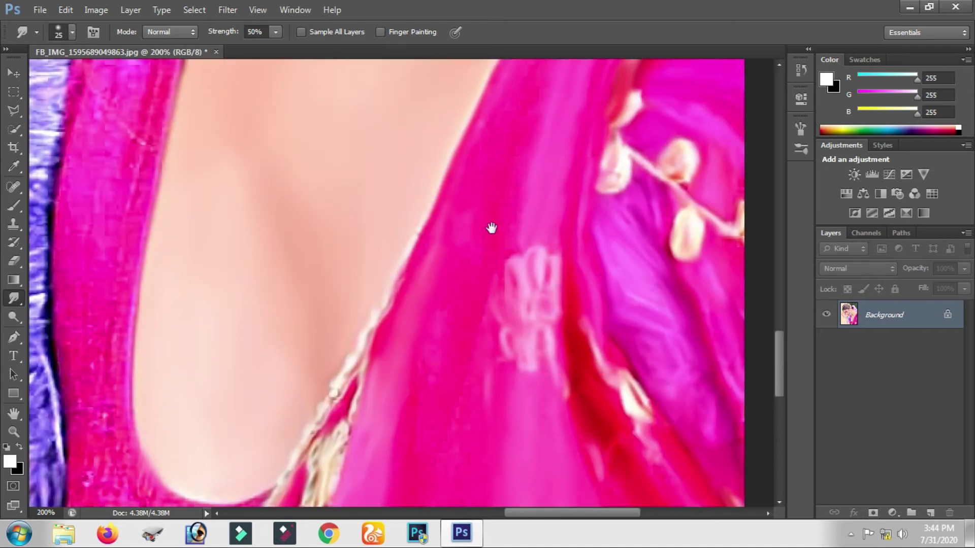
{"action": "left_click_drag", "start_coordinate": [413, 410], "coordinate": [538, 7]}
{"action": "scroll", "coordinate": [363, 366], "scroll_direction": "left", "scroll_amount": 5}
{"action": "scroll", "coordinate": [363, 365], "scroll_direction": "up", "scroll_amount": 3}
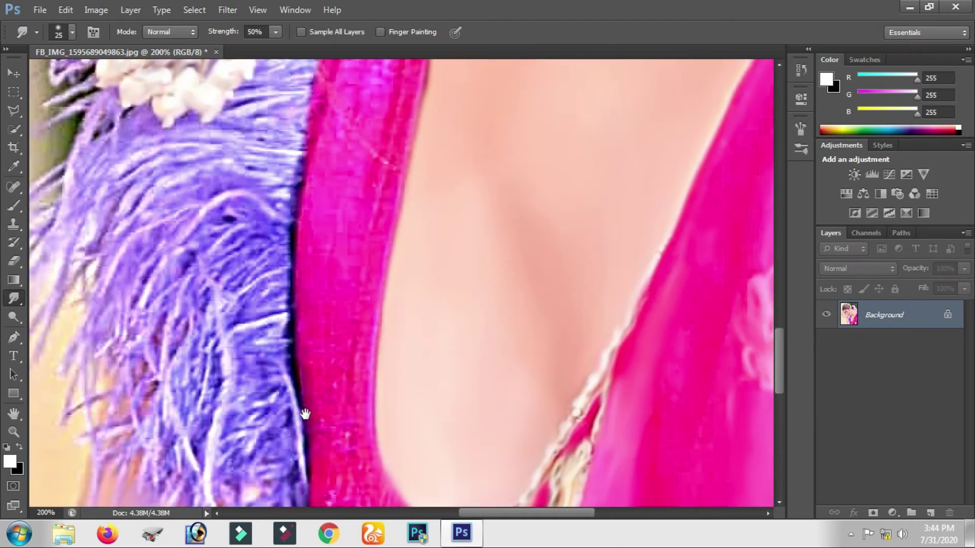
{"action": "scroll", "coordinate": [363, 366], "scroll_direction": "down", "scroll_amount": 6}
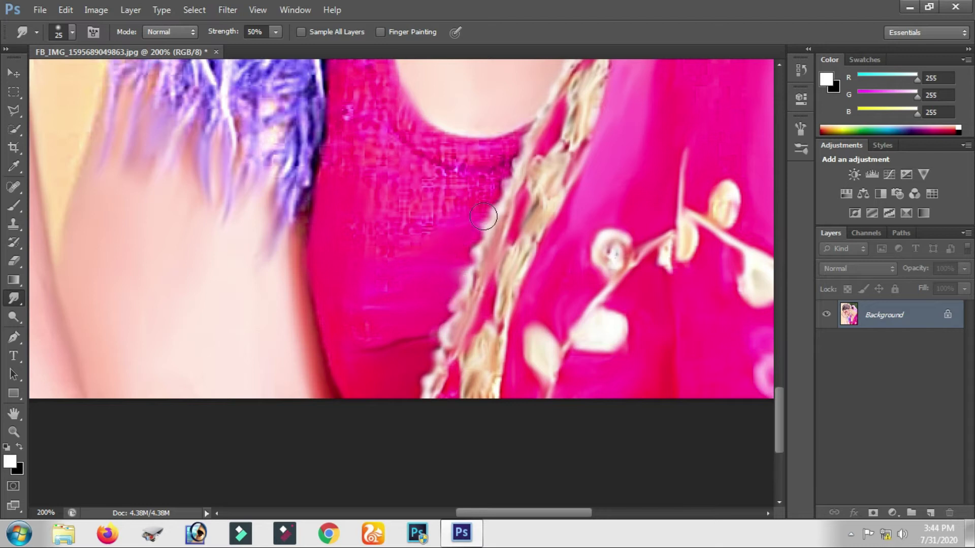
{"action": "mouse_move", "coordinate": [494, 161]}
{"action": "left_mouse_down"}
{"action": "mouse_move", "coordinate": [438, 155]}
{"action": "mouse_move", "coordinate": [376, 117]}
{"action": "left_mouse_up"}
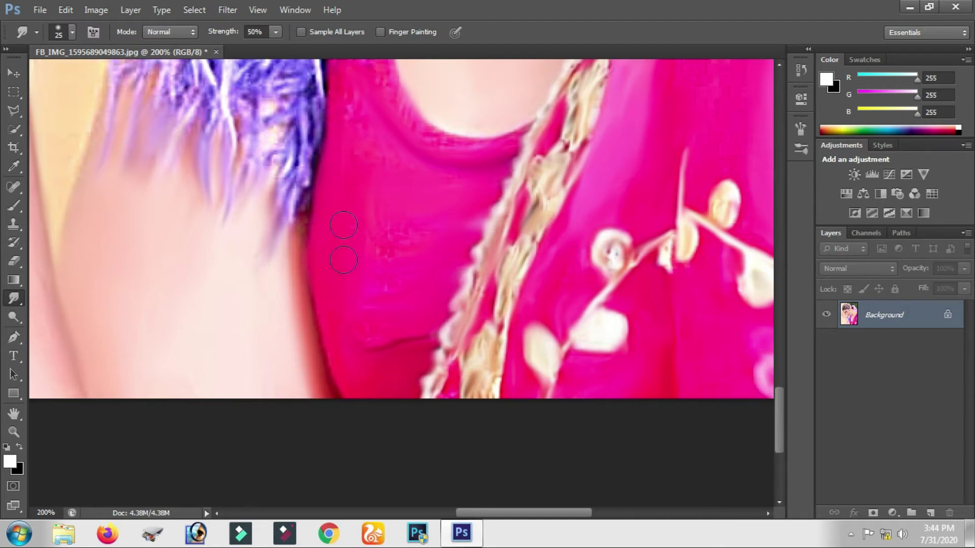
Step: Smudge the pink inner edge of the neckline up to its top
{"action": "scroll", "coordinate": [401, 284], "scroll_direction": "up", "scroll_amount": 3}
{"action": "scroll", "coordinate": [457, 311], "scroll_direction": "up", "scroll_amount": 2}
{"action": "mouse_move", "coordinate": [468, 331]}
{"action": "left_mouse_down"}
{"action": "mouse_move", "coordinate": [420, 276]}
{"action": "mouse_move", "coordinate": [402, 196]}
{"action": "left_mouse_up"}
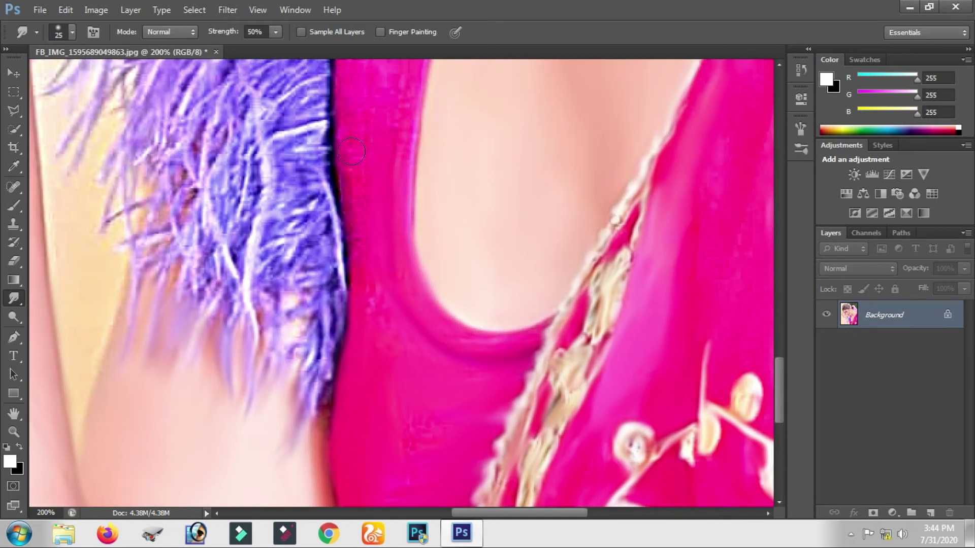
{"action": "scroll", "coordinate": [375, 335], "scroll_direction": "up", "scroll_amount": 3}
{"action": "scroll", "coordinate": [372, 341], "scroll_direction": "up", "scroll_amount": 1}
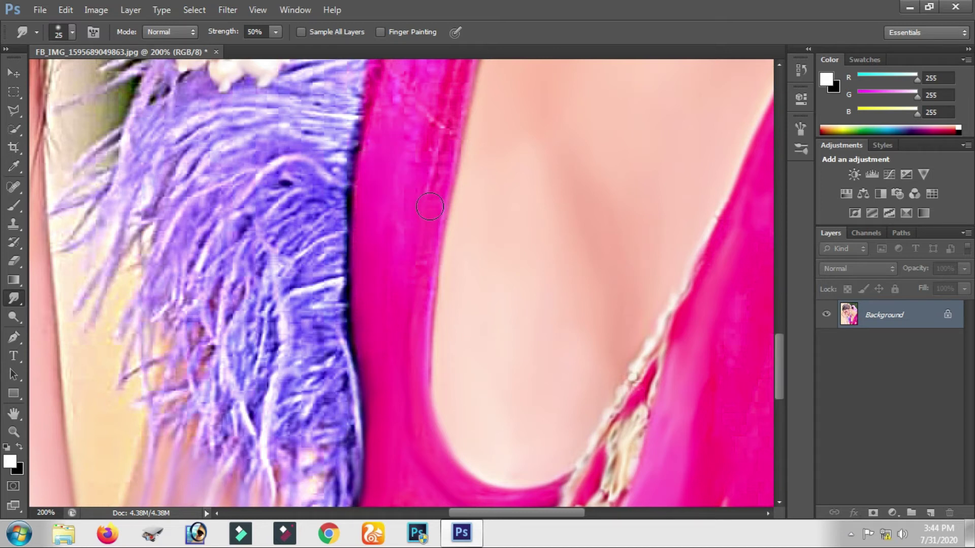
{"action": "scroll", "coordinate": [430, 356], "scroll_direction": "up", "scroll_amount": 3}
{"action": "mouse_move", "coordinate": [431, 284]}
{"action": "left_mouse_down"}
{"action": "mouse_move", "coordinate": [414, 168]}
{"action": "mouse_move", "coordinate": [393, 233]}
{"action": "mouse_move", "coordinate": [357, 229]}
{"action": "mouse_move", "coordinate": [392, 244]}
{"action": "left_mouse_up"}
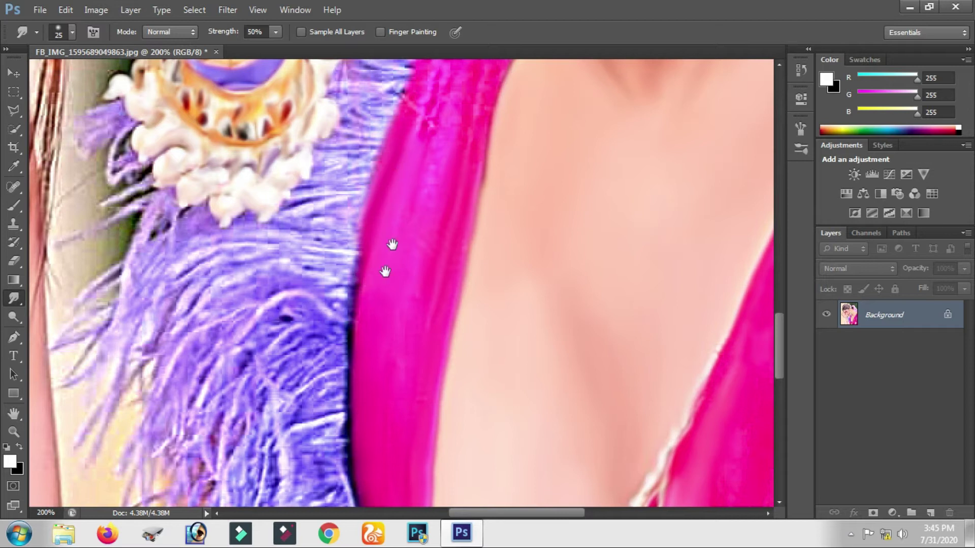
{"action": "scroll", "coordinate": [388, 274], "scroll_direction": "up", "scroll_amount": 3}
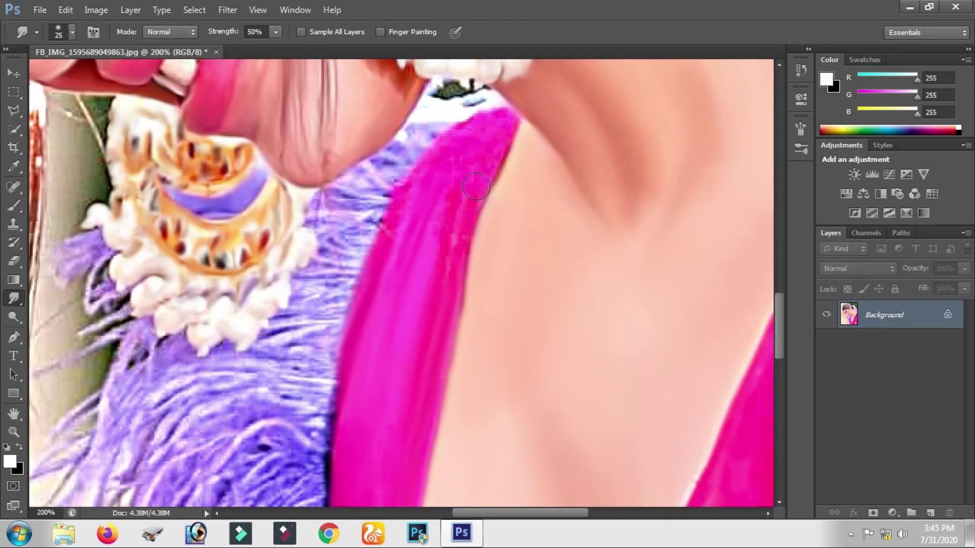
{"action": "mouse_move", "coordinate": [490, 130]}
{"action": "left_mouse_down"}
{"action": "mouse_move", "coordinate": [437, 167]}
{"action": "mouse_move", "coordinate": [382, 267]}
{"action": "left_mouse_up"}
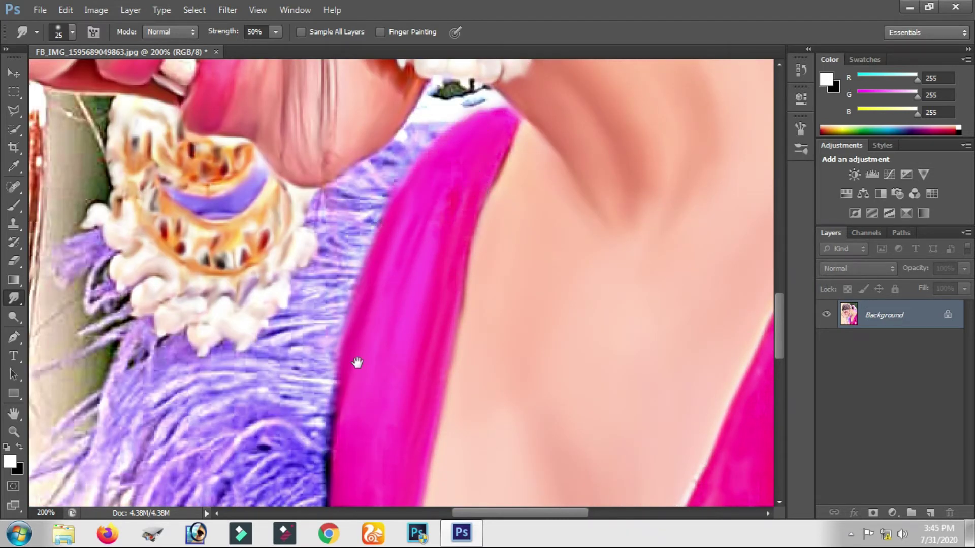
Step: Smudge the lower magenta strap, then scroll through the full portrait to review it
{"action": "scroll", "coordinate": [357, 363], "scroll_direction": "down", "scroll_amount": 3}
{"action": "scroll", "coordinate": [377, 368], "scroll_direction": "up", "scroll_amount": 3}
{"action": "scroll", "coordinate": [409, 287], "scroll_direction": "down", "scroll_amount": 5}
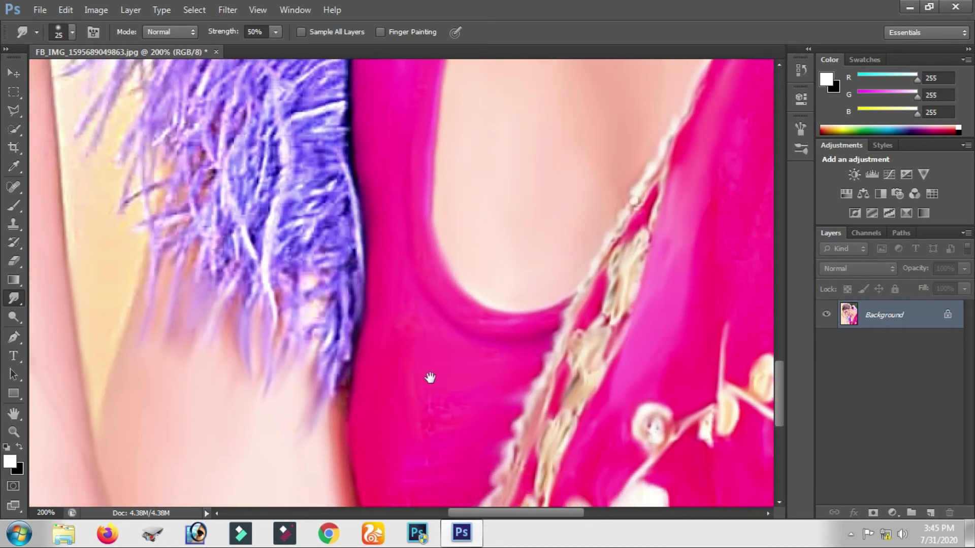
{"action": "left_click_drag", "start_coordinate": [430, 377], "coordinate": [415, 278]}
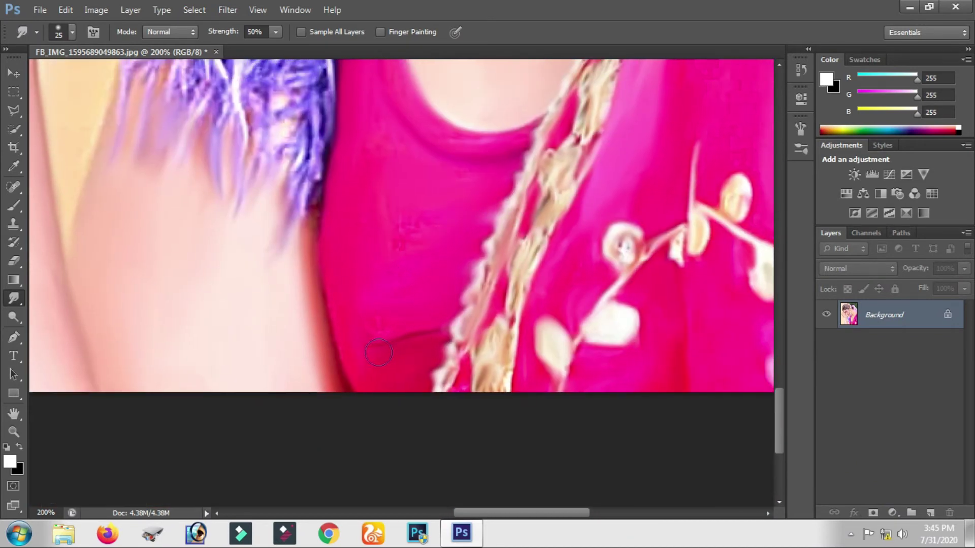
{"action": "scroll", "coordinate": [378, 352], "scroll_direction": "up", "scroll_amount": 1}
{"action": "scroll", "coordinate": [366, 358], "scroll_direction": "up", "scroll_amount": 2}
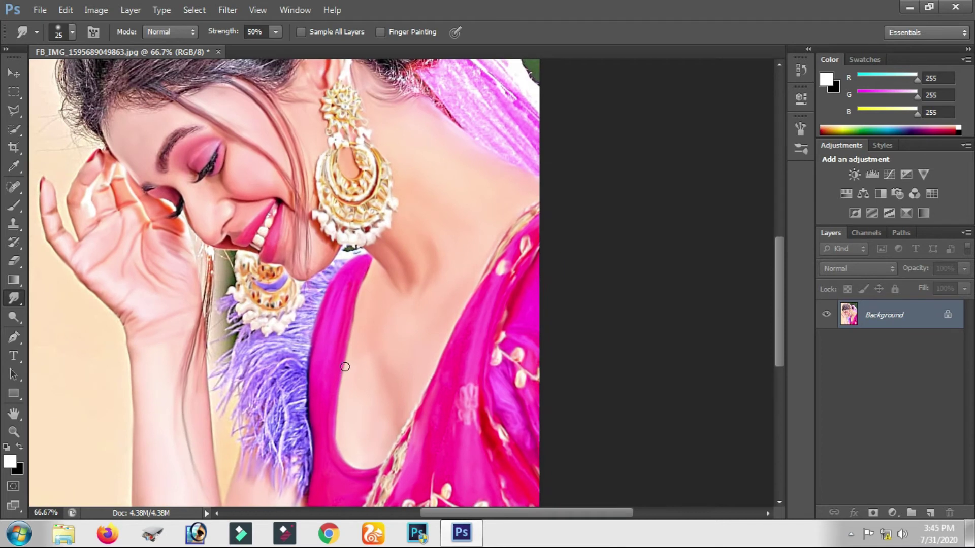
{"action": "scroll", "coordinate": [269, 224], "scroll_direction": "down", "scroll_amount": 2}
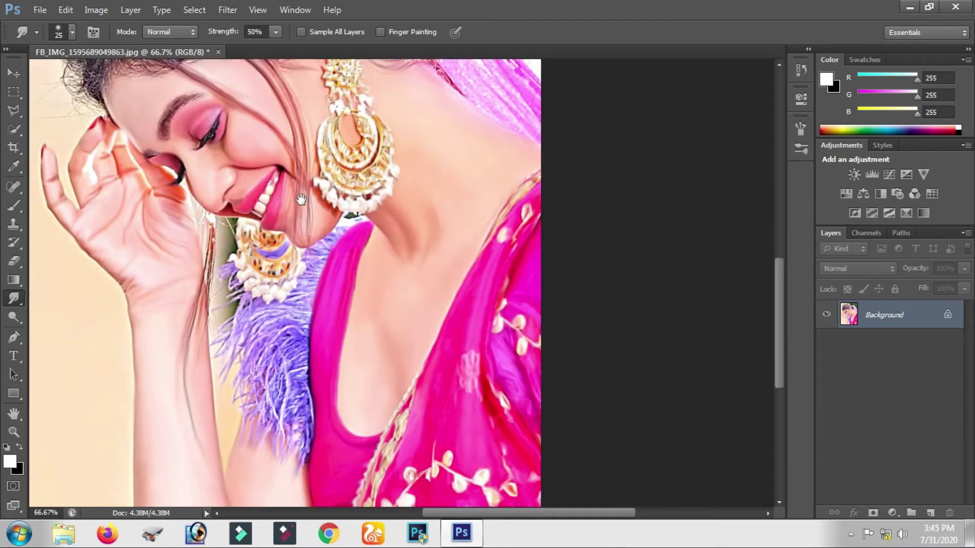
{"action": "scroll", "coordinate": [279, 207], "scroll_direction": "down", "scroll_amount": 3}
{"action": "scroll", "coordinate": [316, 270], "scroll_direction": "up", "scroll_amount": 1}
{"action": "scroll", "coordinate": [627, 262], "scroll_direction": "up", "scroll_amount": 1}
{"action": "scroll", "coordinate": [627, 261], "scroll_direction": "down", "scroll_amount": 4}
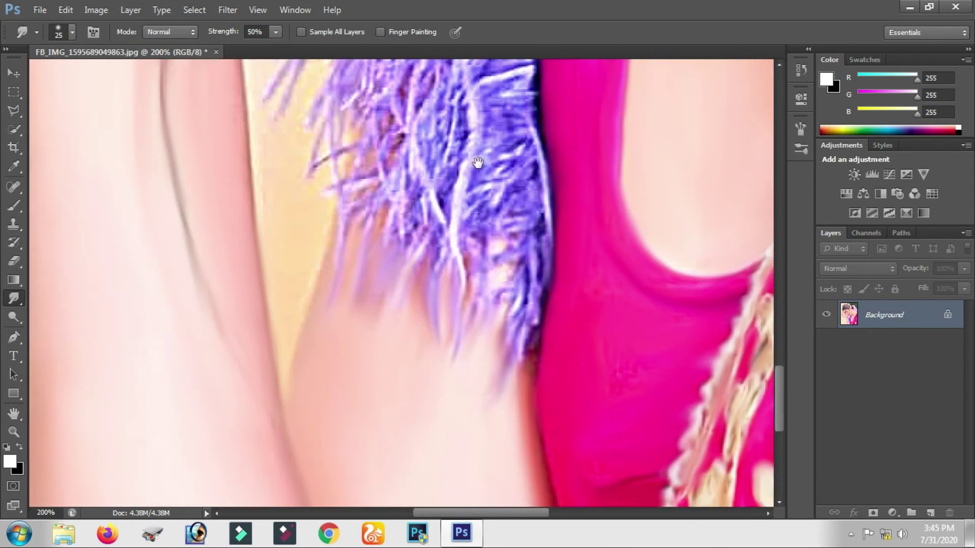
Step: Turn on brush tip Spacing in the Brush panel and return to the Smudge tool
{"action": "left_click", "coordinate": [12, 205]}
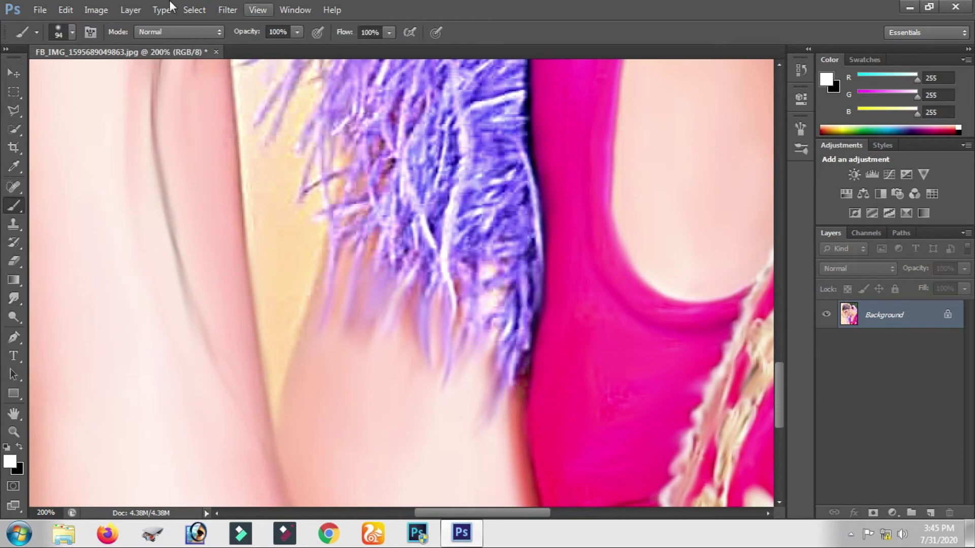
{"action": "left_click", "coordinate": [91, 33]}
{"action": "left_click", "coordinate": [635, 372]}
{"action": "key", "text": "r"}
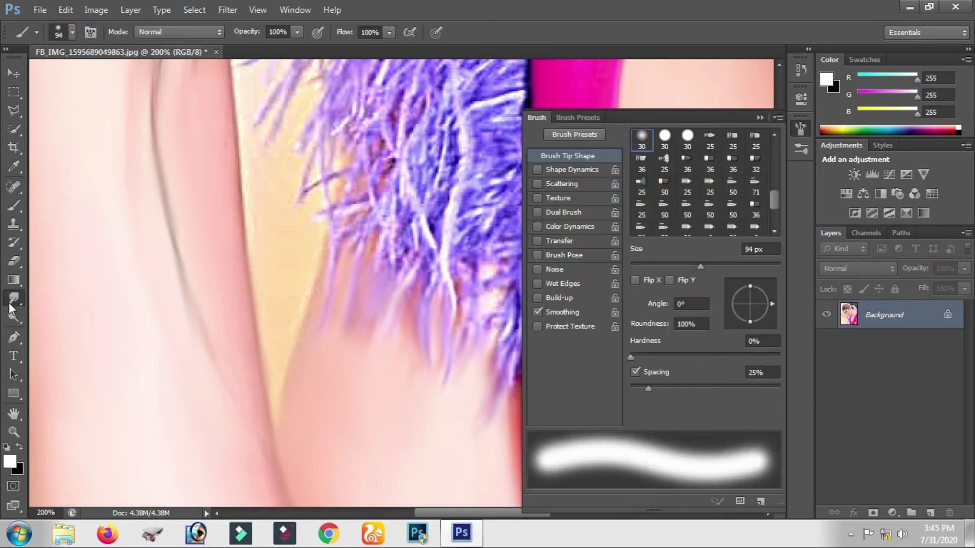
{"action": "left_click", "coordinate": [648, 372]}
{"action": "left_click", "coordinate": [762, 116]}
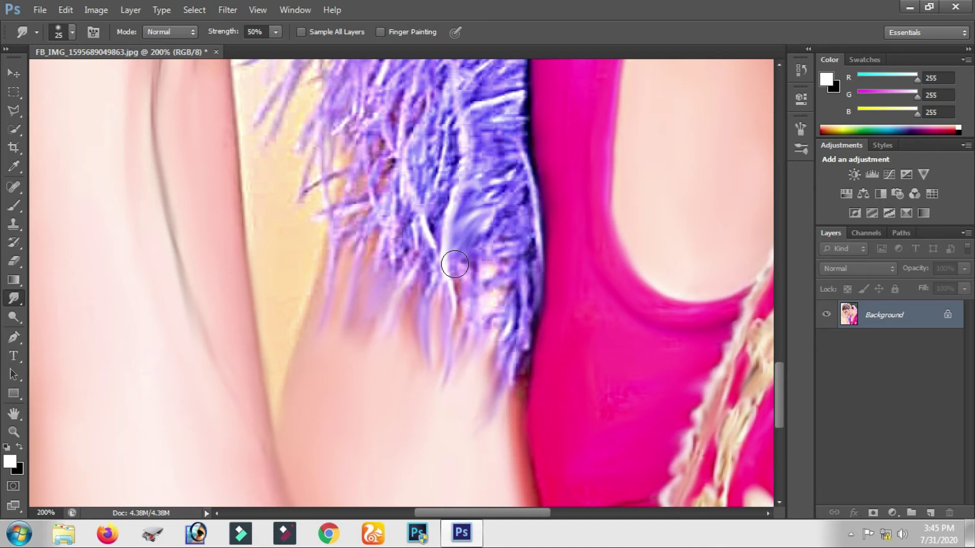
Step: Pull the purple feather strands downward and smooth them along the strap edge
{"action": "mouse_move", "coordinate": [517, 204]}
{"action": "left_mouse_down"}
{"action": "mouse_move", "coordinate": [447, 305]}
{"action": "mouse_move", "coordinate": [413, 315]}
{"action": "left_mouse_up"}
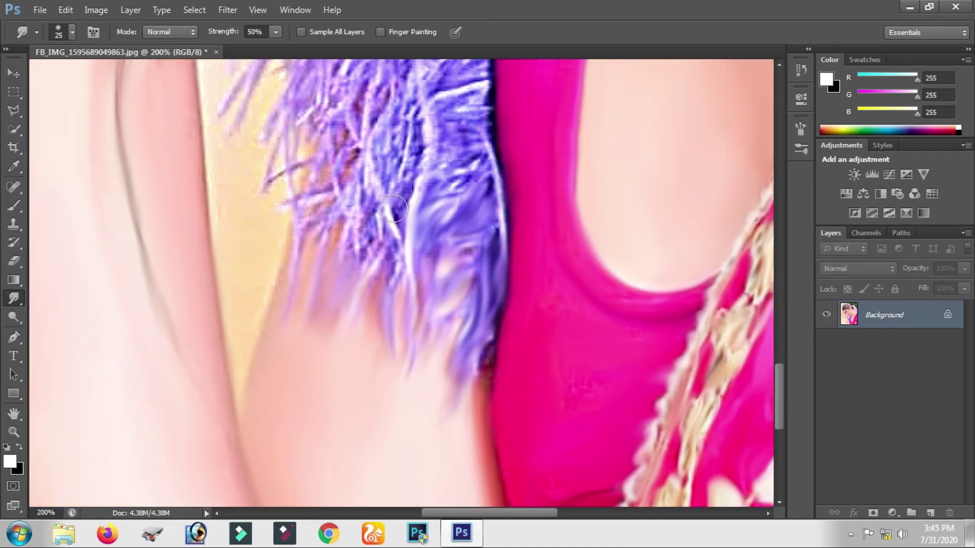
{"action": "left_click_drag", "start_coordinate": [401, 201], "coordinate": [381, 278]}
{"action": "left_click_drag", "start_coordinate": [361, 185], "coordinate": [363, 277]}
{"action": "left_click_drag", "start_coordinate": [482, 213], "coordinate": [464, 283]}
{"action": "left_click_drag", "start_coordinate": [564, 279], "coordinate": [584, 138]}
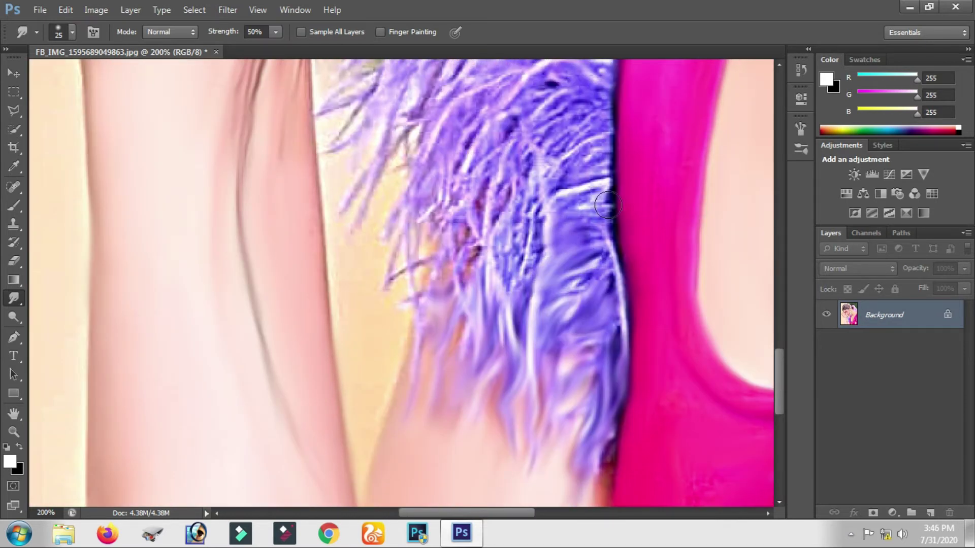
{"action": "scroll", "coordinate": [584, 138], "scroll_direction": "up", "scroll_amount": 3}
{"action": "mouse_move", "coordinate": [553, 243]}
{"action": "left_mouse_down"}
{"action": "mouse_move", "coordinate": [482, 257]}
{"action": "mouse_move", "coordinate": [439, 317]}
{"action": "mouse_move", "coordinate": [462, 254]}
{"action": "left_mouse_up"}
Step: Bend more feather strands down and left into smooth, flowing strokes
{"action": "mouse_move", "coordinate": [548, 180]}
{"action": "left_mouse_down"}
{"action": "mouse_move", "coordinate": [522, 238]}
{"action": "mouse_move", "coordinate": [513, 320]}
{"action": "left_mouse_up"}
{"action": "mouse_move", "coordinate": [532, 277]}
{"action": "left_mouse_down"}
{"action": "mouse_move", "coordinate": [552, 220]}
{"action": "mouse_move", "coordinate": [522, 337]}
{"action": "left_mouse_up"}
{"action": "mouse_move", "coordinate": [607, 223]}
{"action": "left_mouse_down"}
{"action": "mouse_move", "coordinate": [622, 285]}
{"action": "mouse_move", "coordinate": [612, 333]}
{"action": "left_mouse_up"}
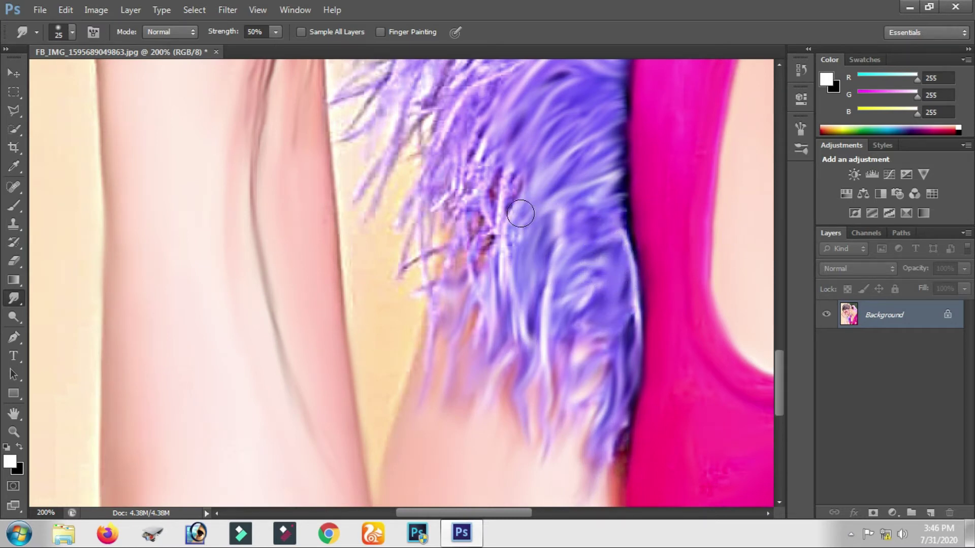
{"action": "left_click_drag", "start_coordinate": [518, 175], "coordinate": [495, 243]}
{"action": "left_click_drag", "start_coordinate": [505, 145], "coordinate": [477, 264]}
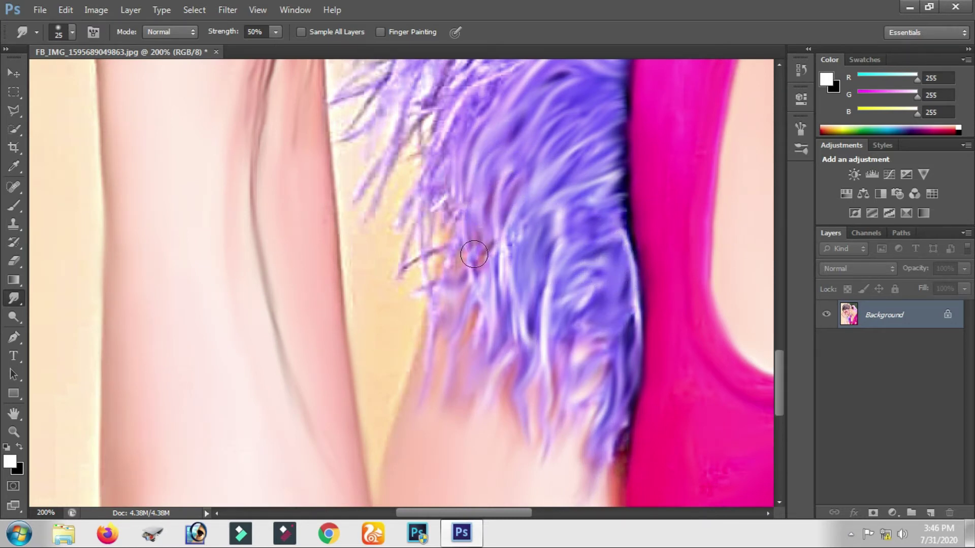
{"action": "left_click_drag", "start_coordinate": [515, 218], "coordinate": [500, 295]}
Step: Smear the feathers between the necklace and sash, below it, and to its right
{"action": "scroll", "coordinate": [458, 237], "scroll_direction": "up", "scroll_amount": 5}
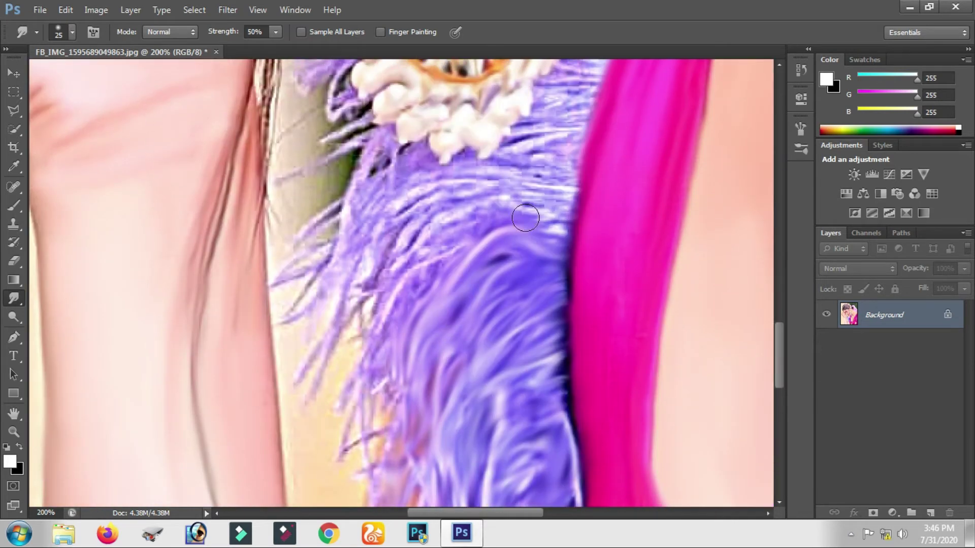
{"action": "mouse_move", "coordinate": [562, 160]}
{"action": "left_mouse_down"}
{"action": "mouse_move", "coordinate": [531, 148]}
{"action": "mouse_move", "coordinate": [513, 174]}
{"action": "mouse_move", "coordinate": [522, 206]}
{"action": "mouse_move", "coordinate": [385, 310]}
{"action": "mouse_move", "coordinate": [388, 283]}
{"action": "mouse_move", "coordinate": [361, 252]}
{"action": "mouse_move", "coordinate": [394, 211]}
{"action": "left_mouse_up"}
{"action": "scroll", "coordinate": [406, 279], "scroll_direction": "up", "scroll_amount": 3}
{"action": "mouse_move", "coordinate": [406, 278]}
{"action": "left_mouse_down"}
{"action": "mouse_move", "coordinate": [356, 324]}
{"action": "mouse_move", "coordinate": [324, 384]}
{"action": "mouse_move", "coordinate": [370, 211]}
{"action": "mouse_move", "coordinate": [368, 173]}
{"action": "mouse_move", "coordinate": [376, 330]}
{"action": "mouse_move", "coordinate": [424, 255]}
{"action": "mouse_move", "coordinate": [448, 256]}
{"action": "mouse_move", "coordinate": [431, 150]}
{"action": "mouse_move", "coordinate": [442, 107]}
{"action": "mouse_move", "coordinate": [496, 341]}
{"action": "mouse_move", "coordinate": [572, 258]}
{"action": "left_mouse_up"}
{"action": "scroll", "coordinate": [426, 278], "scroll_direction": "down", "scroll_amount": 3}
{"action": "mouse_move", "coordinate": [599, 152]}
{"action": "left_mouse_down"}
{"action": "mouse_move", "coordinate": [555, 174]}
{"action": "mouse_move", "coordinate": [566, 226]}
{"action": "mouse_move", "coordinate": [537, 245]}
{"action": "mouse_move", "coordinate": [528, 274]}
{"action": "mouse_move", "coordinate": [503, 276]}
{"action": "mouse_move", "coordinate": [557, 264]}
{"action": "mouse_move", "coordinate": [612, 175]}
{"action": "mouse_move", "coordinate": [556, 267]}
{"action": "left_mouse_up"}
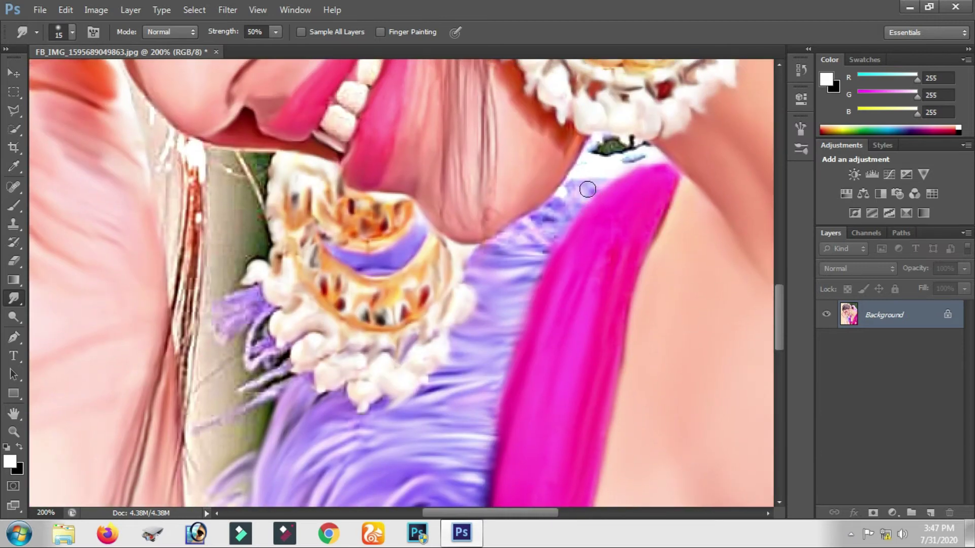
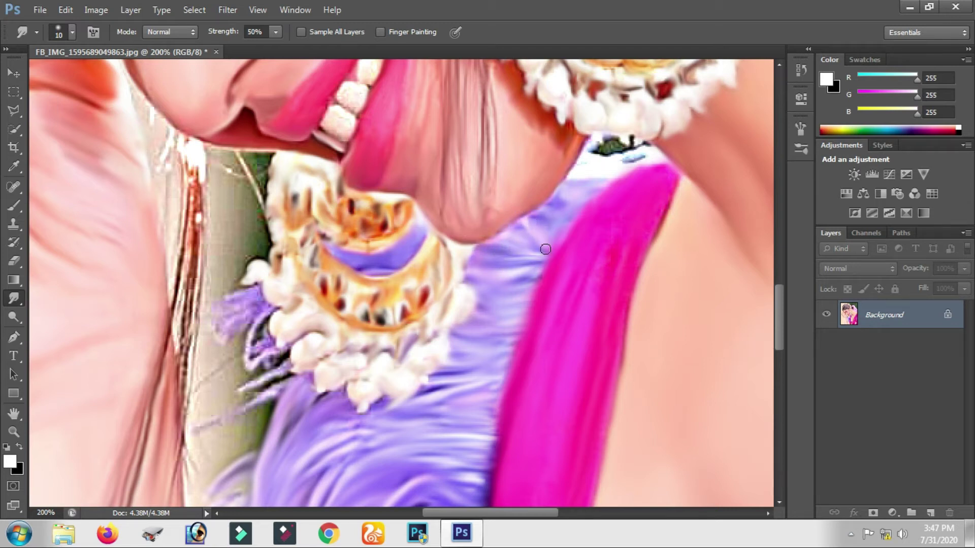
Step: Zoom out and reposition the view to show the face, neck and dupatta
{"action": "left_click", "coordinate": [346, 171]}
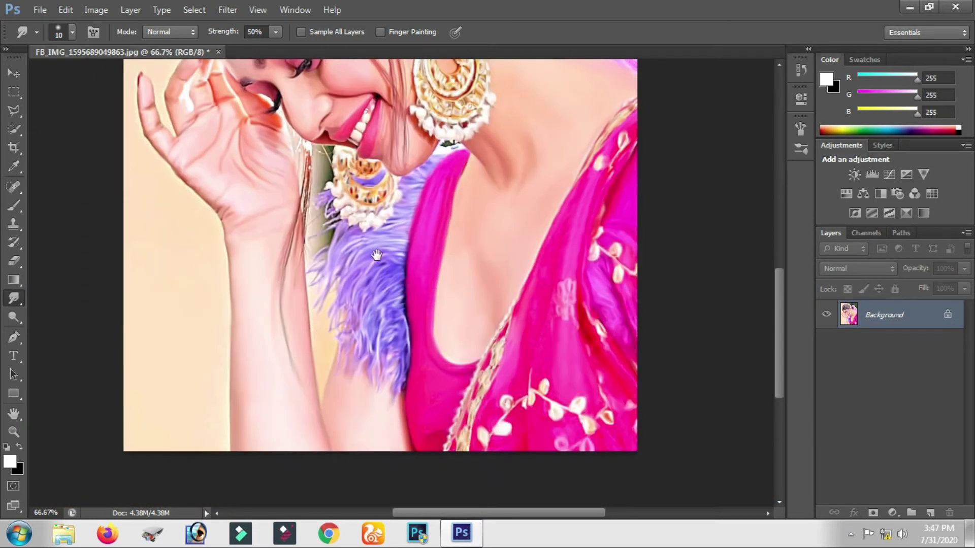
{"action": "left_click", "coordinate": [411, 156]}
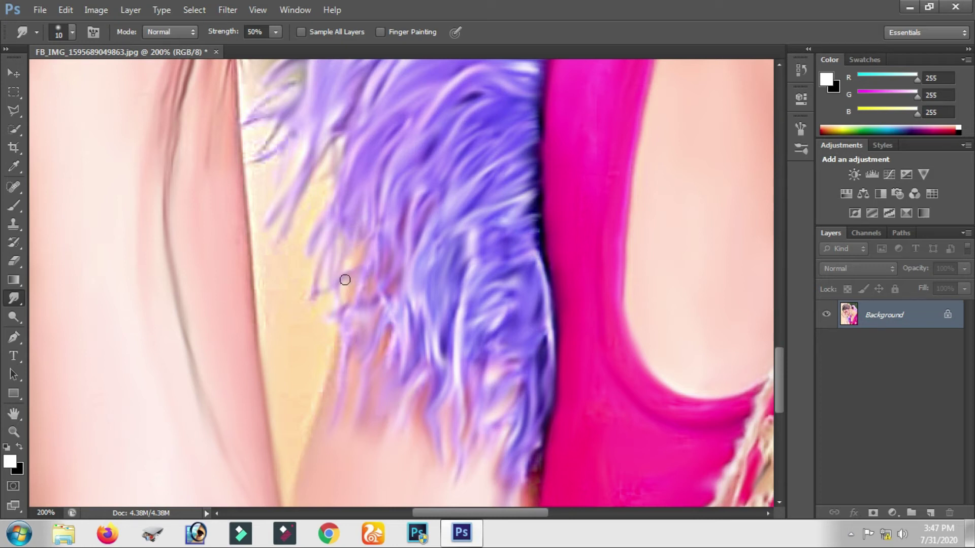
{"action": "left_click_drag", "start_coordinate": [324, 248], "coordinate": [375, 359]}
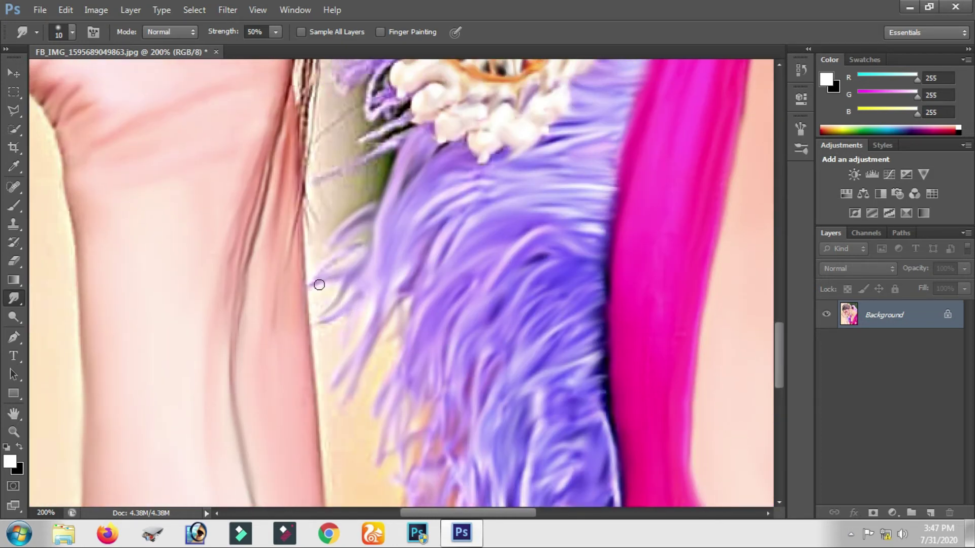
{"action": "mouse_move", "coordinate": [368, 242]}
{"action": "left_mouse_down"}
{"action": "mouse_move", "coordinate": [357, 332]}
{"action": "mouse_move", "coordinate": [346, 249]}
{"action": "left_mouse_up"}
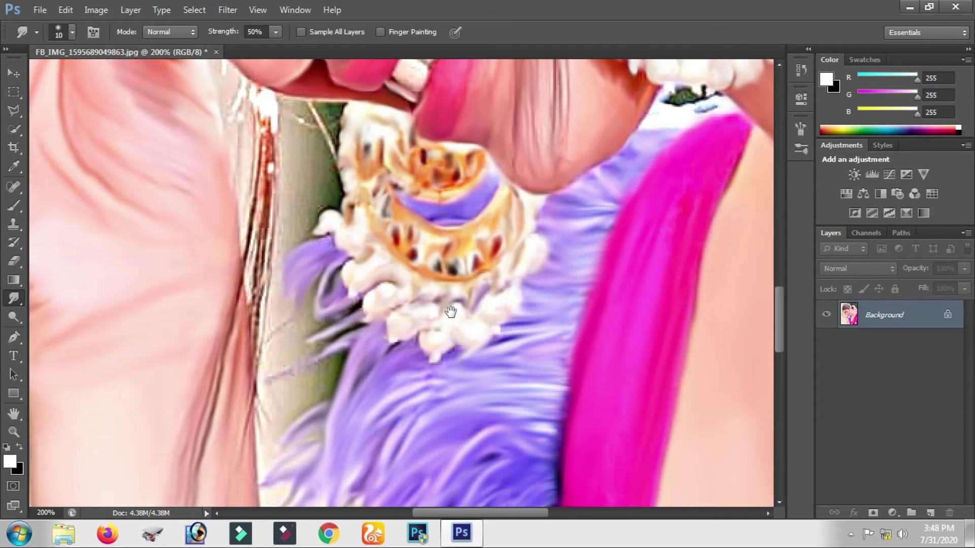
{"action": "key", "text": "ctrl+minus"}
{"action": "key", "text": "ctrl+minus"}
{"action": "key", "text": "ctrl+minus"}
{"action": "left_click_drag", "start_coordinate": [422, 290], "coordinate": [357, 317]}
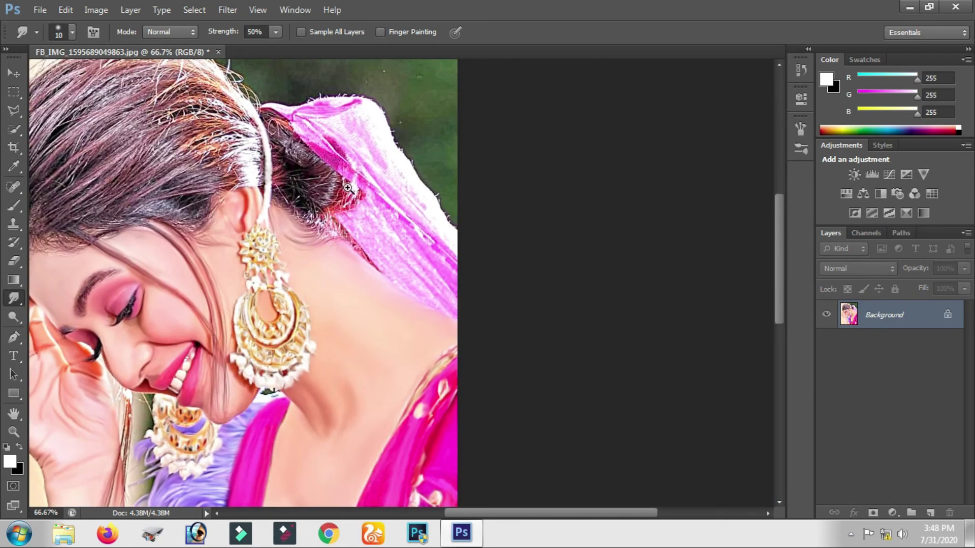
Step: Set the Smudge brush to 26 px and smear the dupatta's top edge and streaky folds smooth
{"action": "key", "text": "ctrl+plus"}
{"action": "key", "text": "ctrl+plus"}
{"action": "right_click", "coordinate": [371, 293]}
{"action": "left_click_drag", "start_coordinate": [410, 252], "coordinate": [413, 253]}
{"action": "key", "text": "Return"}
{"action": "mouse_move", "coordinate": [320, 217]}
{"action": "left_mouse_down"}
{"action": "mouse_move", "coordinate": [490, 185]}
{"action": "mouse_move", "coordinate": [348, 221]}
{"action": "mouse_move", "coordinate": [333, 257]}
{"action": "mouse_move", "coordinate": [387, 322]}
{"action": "mouse_move", "coordinate": [457, 378]}
{"action": "mouse_move", "coordinate": [359, 261]}
{"action": "mouse_move", "coordinate": [385, 240]}
{"action": "mouse_move", "coordinate": [509, 374]}
{"action": "mouse_move", "coordinate": [401, 292]}
{"action": "mouse_move", "coordinate": [419, 243]}
{"action": "mouse_move", "coordinate": [496, 218]}
{"action": "mouse_move", "coordinate": [485, 287]}
{"action": "mouse_move", "coordinate": [511, 266]}
{"action": "mouse_move", "coordinate": [605, 373]}
{"action": "mouse_move", "coordinate": [526, 219]}
{"action": "mouse_move", "coordinate": [494, 196]}
{"action": "mouse_move", "coordinate": [431, 180]}
{"action": "mouse_move", "coordinate": [615, 306]}
{"action": "mouse_move", "coordinate": [626, 392]}
{"action": "mouse_move", "coordinate": [420, 218]}
{"action": "mouse_move", "coordinate": [493, 333]}
{"action": "mouse_move", "coordinate": [360, 264]}
{"action": "mouse_move", "coordinate": [413, 311]}
{"action": "mouse_move", "coordinate": [513, 332]}
{"action": "mouse_move", "coordinate": [521, 276]}
{"action": "mouse_move", "coordinate": [645, 440]}
{"action": "left_mouse_up"}
{"action": "left_click_drag", "start_coordinate": [563, 318], "coordinate": [462, 175]}
{"action": "mouse_move", "coordinate": [499, 288]}
{"action": "left_mouse_down"}
{"action": "mouse_move", "coordinate": [349, 167]}
{"action": "mouse_move", "coordinate": [602, 409]}
{"action": "mouse_move", "coordinate": [359, 206]}
{"action": "mouse_move", "coordinate": [541, 460]}
{"action": "mouse_move", "coordinate": [446, 285]}
{"action": "mouse_move", "coordinate": [486, 331]}
{"action": "mouse_move", "coordinate": [416, 266]}
{"action": "mouse_move", "coordinate": [319, 210]}
{"action": "mouse_move", "coordinate": [255, 246]}
{"action": "mouse_move", "coordinate": [322, 359]}
{"action": "mouse_move", "coordinate": [291, 276]}
{"action": "mouse_move", "coordinate": [313, 276]}
{"action": "mouse_move", "coordinate": [337, 255]}
{"action": "mouse_move", "coordinate": [419, 326]}
{"action": "mouse_move", "coordinate": [320, 200]}
{"action": "mouse_move", "coordinate": [341, 279]}
{"action": "mouse_move", "coordinate": [290, 285]}
{"action": "mouse_move", "coordinate": [337, 297]}
{"action": "mouse_move", "coordinate": [383, 359]}
{"action": "mouse_move", "coordinate": [376, 383]}
{"action": "mouse_move", "coordinate": [444, 419]}
{"action": "mouse_move", "coordinate": [452, 366]}
{"action": "mouse_move", "coordinate": [489, 431]}
{"action": "mouse_move", "coordinate": [481, 435]}
{"action": "mouse_move", "coordinate": [532, 459]}
{"action": "left_mouse_up"}
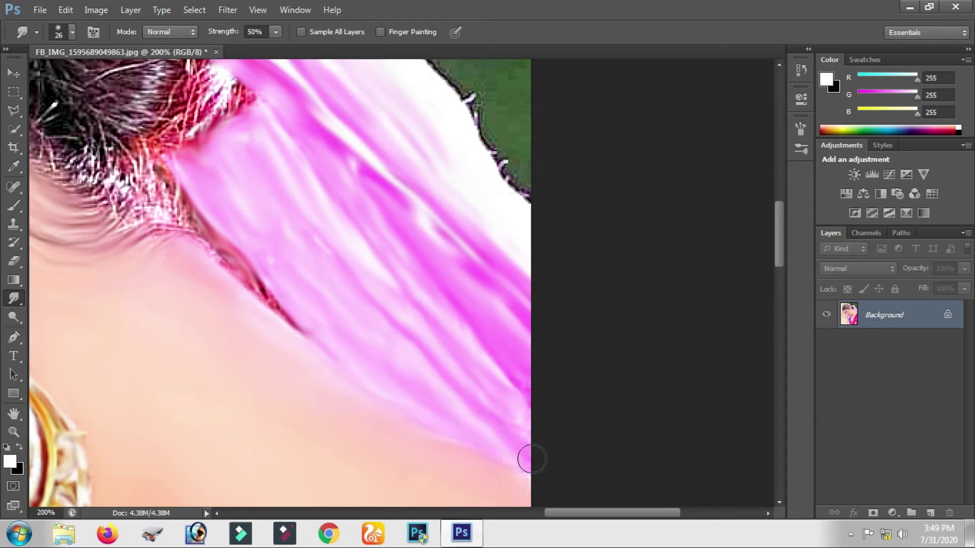
Step: Zoom out and recentre the view on the eye and mouth area
{"action": "key", "text": "ctrl+minus"}
{"action": "key", "text": "ctrl+minus"}
{"action": "key", "text": "ctrl+minus"}
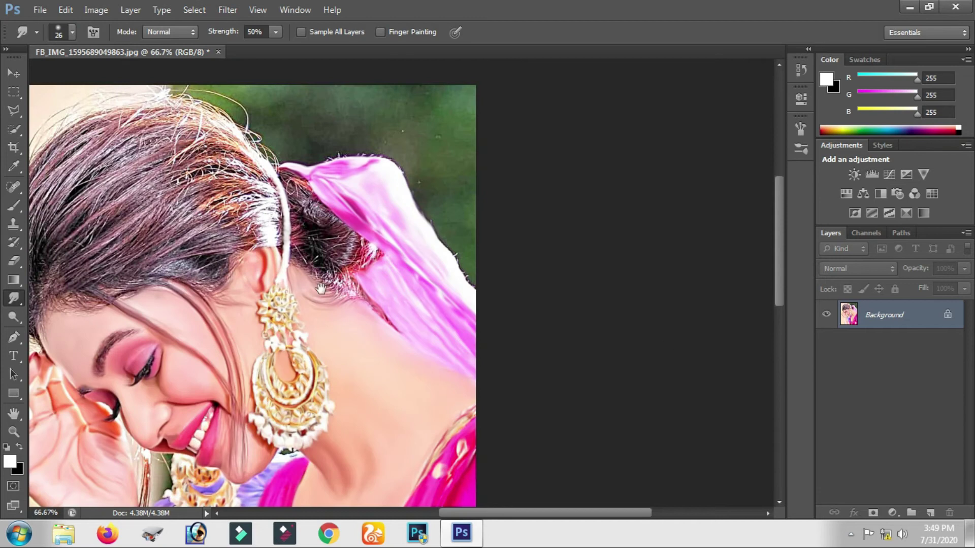
{"action": "left_click_drag", "start_coordinate": [320, 289], "coordinate": [345, 146]}
{"action": "mouse_move", "coordinate": [324, 249]}
{"action": "left_mouse_down"}
{"action": "mouse_move", "coordinate": [359, 254]}
{"action": "mouse_move", "coordinate": [320, 341]}
{"action": "mouse_move", "coordinate": [316, 201]}
{"action": "mouse_move", "coordinate": [366, 269]}
{"action": "left_mouse_up"}
{"action": "key", "text": "ctrl+plus"}
{"action": "key", "text": "ctrl+plus"}
{"action": "key", "text": "ctrl+plus"}
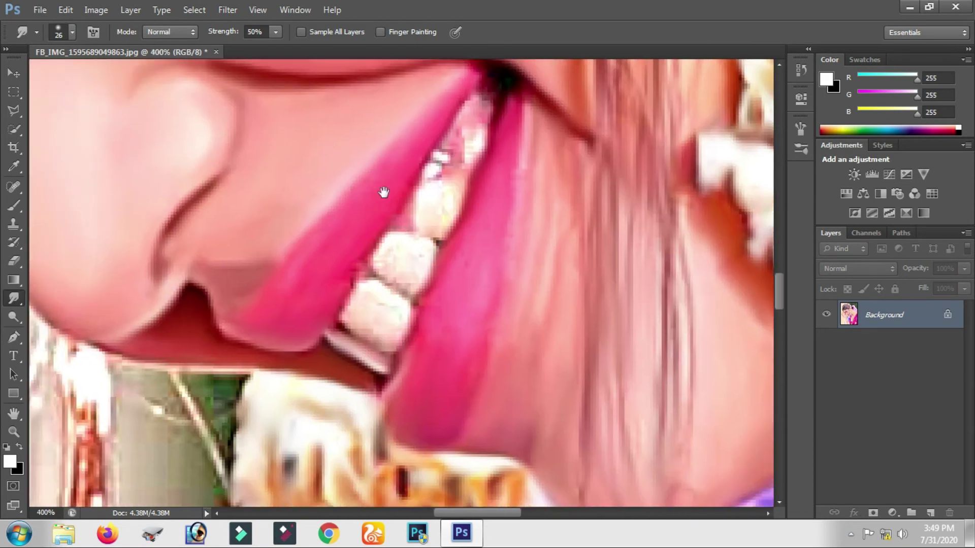
Step: Zoom in on the mouth and set the Brush tool to 8 px
{"action": "left_click_drag", "start_coordinate": [384, 191], "coordinate": [380, 290]}
{"action": "left_click", "coordinate": [14, 206]}
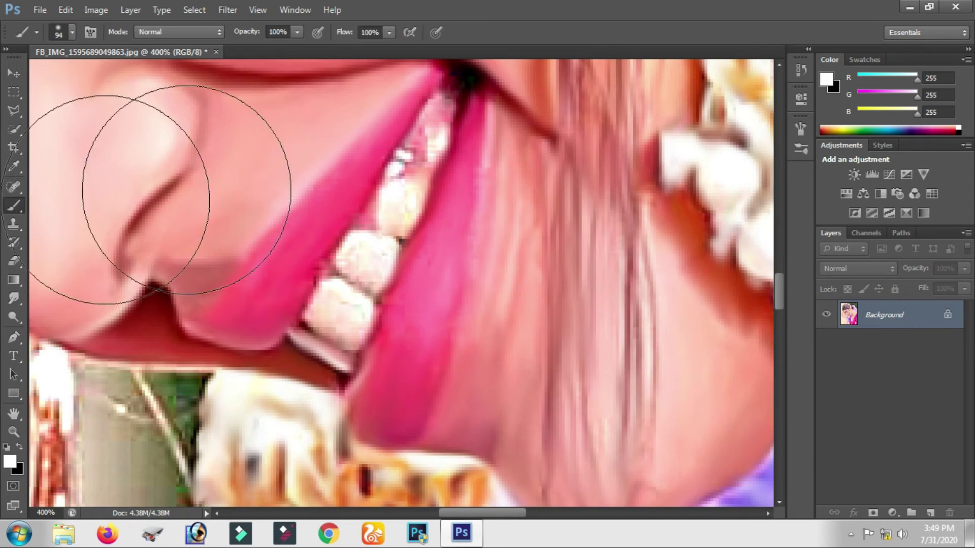
{"action": "right_click", "coordinate": [489, 268]}
{"action": "left_click_drag", "start_coordinate": [530, 248], "coordinate": [468, 249]}
{"action": "left_click", "coordinate": [438, 152]}
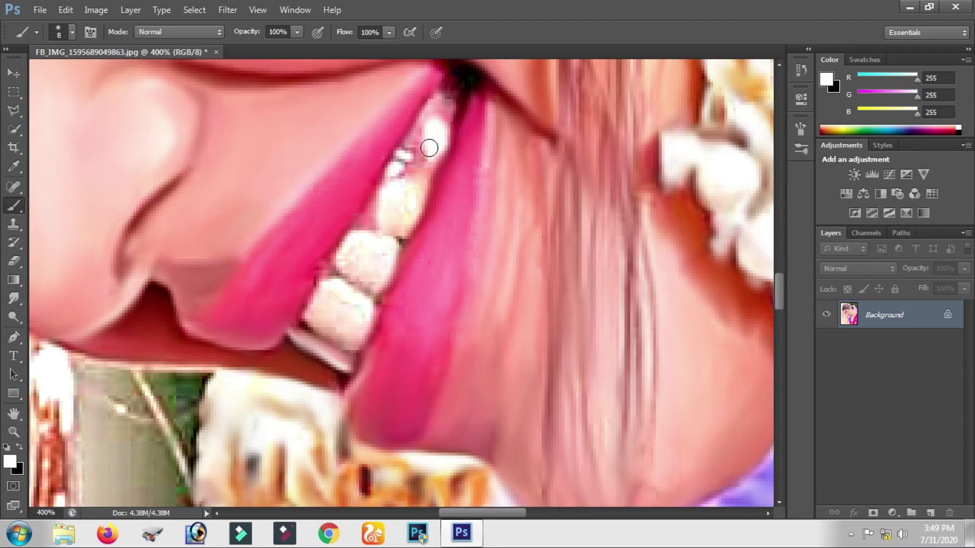
Step: Paint the upper, neighbouring and lower teeth solid white
{"action": "mouse_move", "coordinate": [410, 186]}
{"action": "left_mouse_down"}
{"action": "mouse_move", "coordinate": [402, 220]}
{"action": "mouse_move", "coordinate": [388, 200]}
{"action": "mouse_move", "coordinate": [350, 217]}
{"action": "left_mouse_up"}
{"action": "mouse_move", "coordinate": [380, 269]}
{"action": "left_mouse_down"}
{"action": "mouse_move", "coordinate": [342, 259]}
{"action": "mouse_move", "coordinate": [341, 238]}
{"action": "left_mouse_up"}
{"action": "mouse_move", "coordinate": [342, 297]}
{"action": "left_mouse_down"}
{"action": "mouse_move", "coordinate": [355, 333]}
{"action": "mouse_move", "coordinate": [322, 322]}
{"action": "mouse_move", "coordinate": [326, 302]}
{"action": "left_mouse_up"}
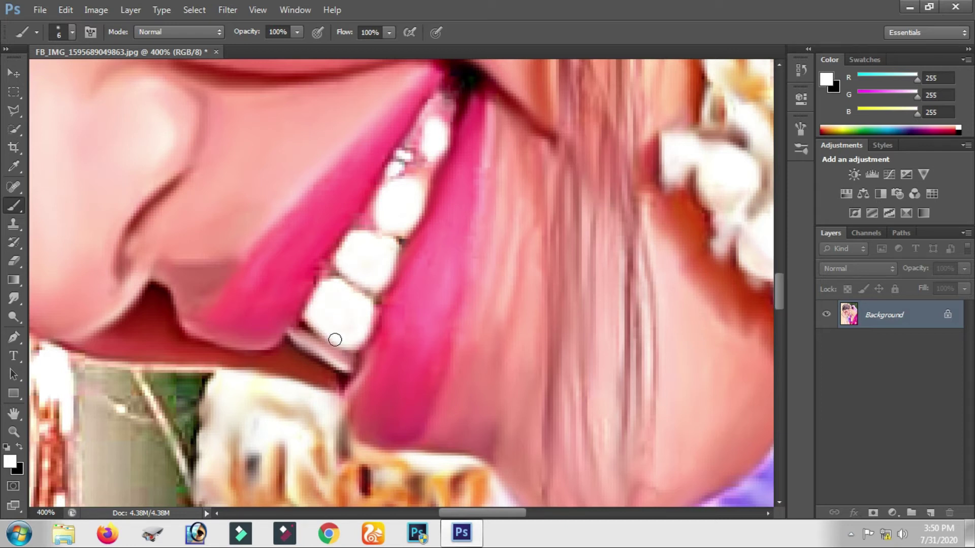
{"action": "left_click_drag", "start_coordinate": [350, 369], "coordinate": [296, 340]}
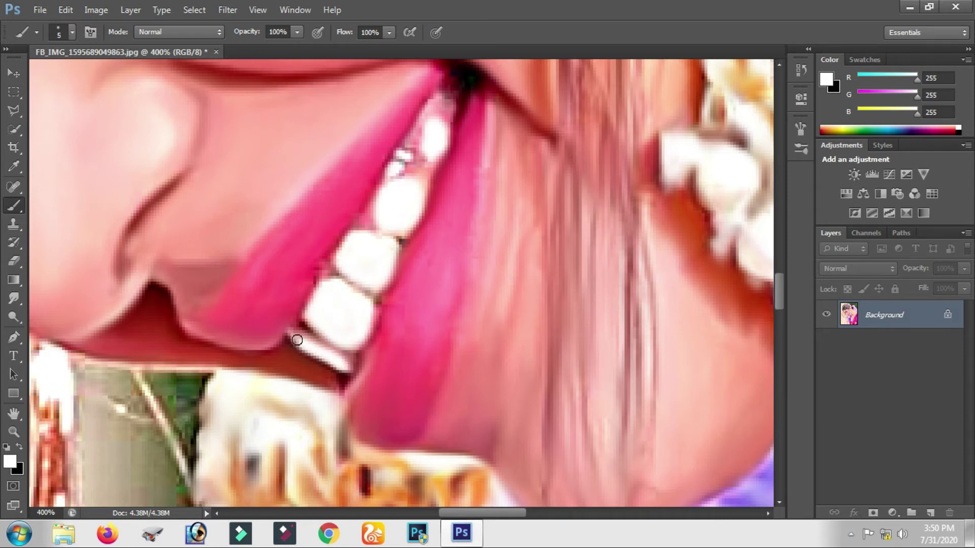
{"action": "left_click", "coordinate": [445, 101]}
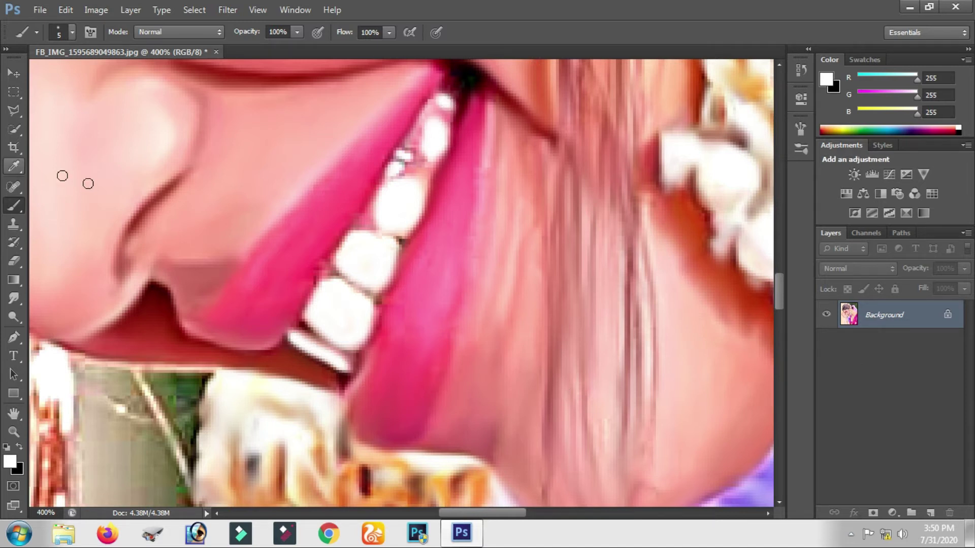
Step: With a smaller Smudge brush, soften the dark gaps between the teeth and into the lip
{"action": "left_click", "coordinate": [14, 298]}
{"action": "key", "text": "ctrl+plus"}
{"action": "key", "text": "bracketleft"}
{"action": "key", "text": "bracketleft"}
{"action": "mouse_move", "coordinate": [330, 330]}
{"action": "left_mouse_down"}
{"action": "mouse_move", "coordinate": [401, 289]}
{"action": "mouse_move", "coordinate": [405, 337]}
{"action": "mouse_move", "coordinate": [436, 366]}
{"action": "mouse_move", "coordinate": [426, 331]}
{"action": "mouse_move", "coordinate": [389, 299]}
{"action": "mouse_move", "coordinate": [430, 313]}
{"action": "left_mouse_up"}
{"action": "mouse_move", "coordinate": [406, 230]}
{"action": "left_mouse_down"}
{"action": "mouse_move", "coordinate": [405, 239]}
{"action": "mouse_move", "coordinate": [424, 229]}
{"action": "mouse_move", "coordinate": [470, 264]}
{"action": "mouse_move", "coordinate": [457, 301]}
{"action": "left_mouse_up"}
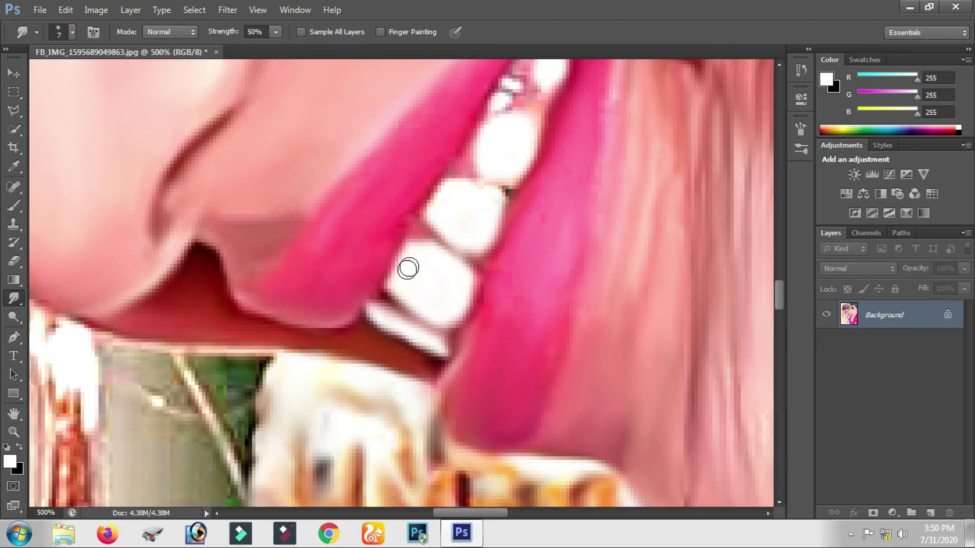
{"action": "scroll", "coordinate": [411, 354], "scroll_direction": "up", "scroll_amount": 3}
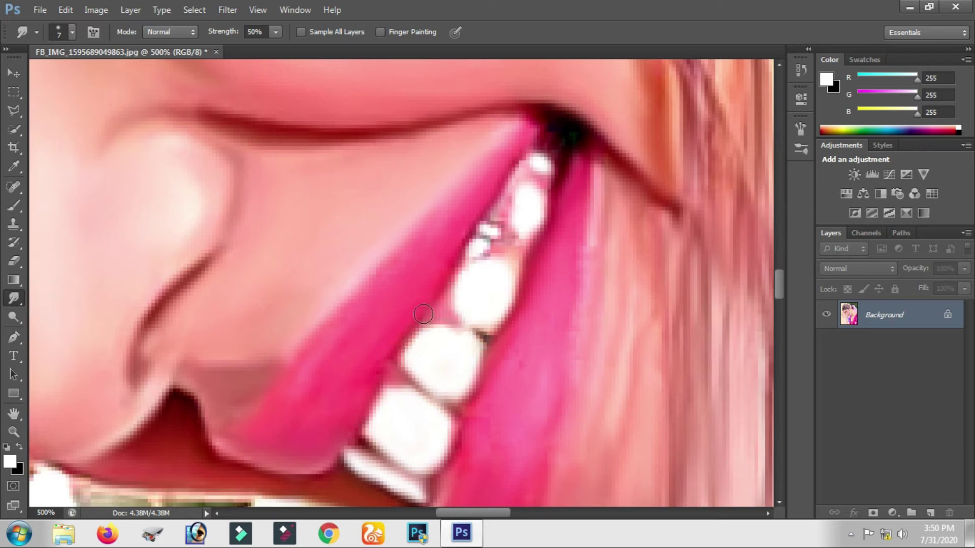
{"action": "mouse_move", "coordinate": [497, 252]}
{"action": "left_mouse_down"}
{"action": "mouse_move", "coordinate": [423, 338]}
{"action": "mouse_move", "coordinate": [429, 276]}
{"action": "mouse_move", "coordinate": [417, 336]}
{"action": "left_mouse_up"}
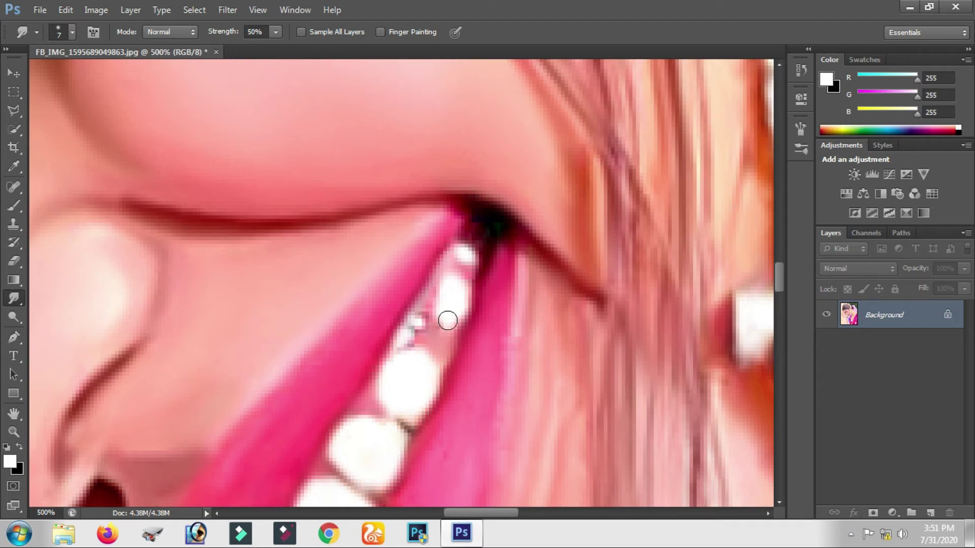
{"action": "left_click_drag", "start_coordinate": [450, 257], "coordinate": [446, 336]}
{"action": "mouse_move", "coordinate": [460, 263]}
{"action": "left_mouse_down"}
{"action": "mouse_move", "coordinate": [443, 305]}
{"action": "mouse_move", "coordinate": [465, 255]}
{"action": "left_mouse_up"}
Step: Pan and zoom the view onto the closed eye's eyelid
{"action": "scroll", "coordinate": [482, 260], "scroll_direction": "down", "scroll_amount": 5}
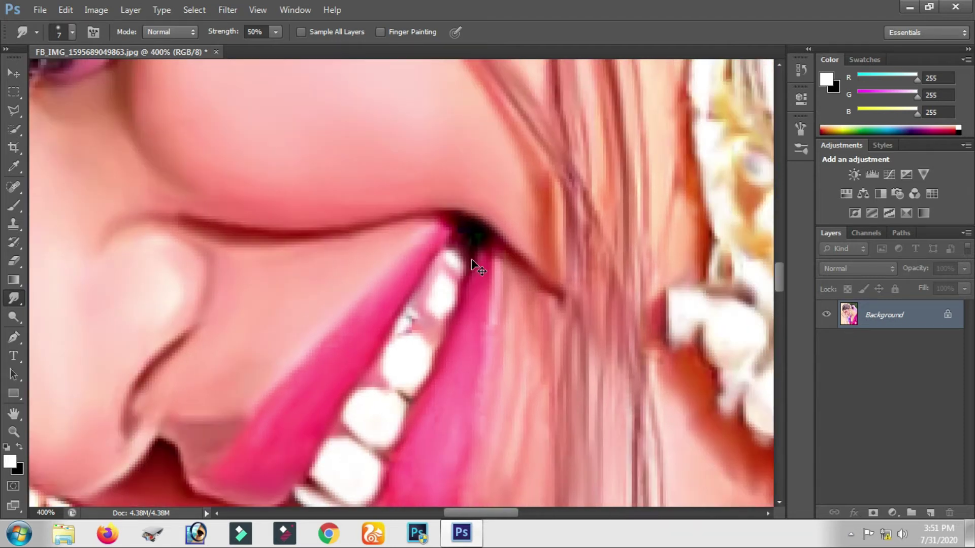
{"action": "left_click_drag", "start_coordinate": [378, 317], "coordinate": [273, 291]}
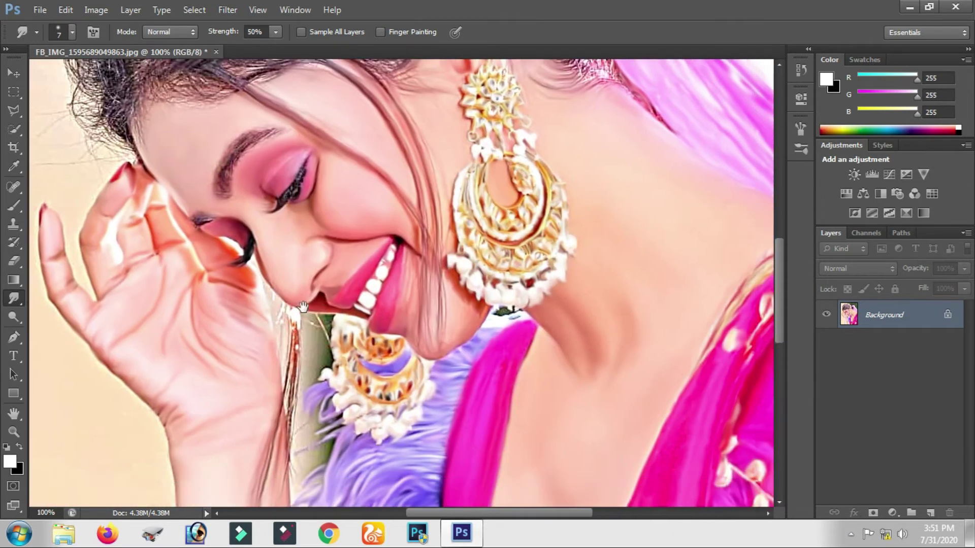
{"action": "mouse_move", "coordinate": [202, 230]}
{"action": "left_mouse_down"}
{"action": "mouse_move", "coordinate": [315, 203]}
{"action": "mouse_move", "coordinate": [330, 253]}
{"action": "left_mouse_up"}
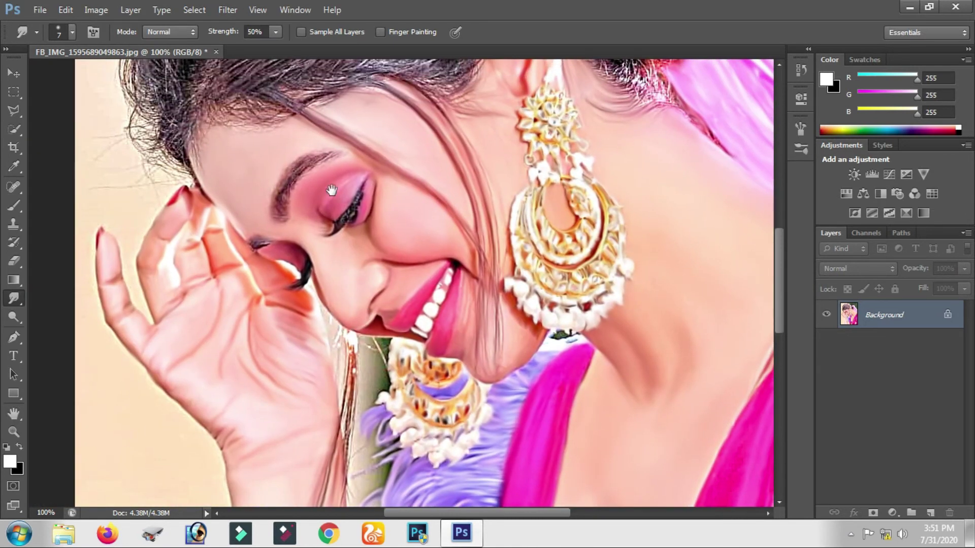
{"action": "scroll", "coordinate": [333, 190], "scroll_direction": "up", "scroll_amount": 2}
{"action": "scroll", "coordinate": [286, 325], "scroll_direction": "up", "scroll_amount": 1}
{"action": "left_click_drag", "start_coordinate": [286, 324], "coordinate": [275, 340]}
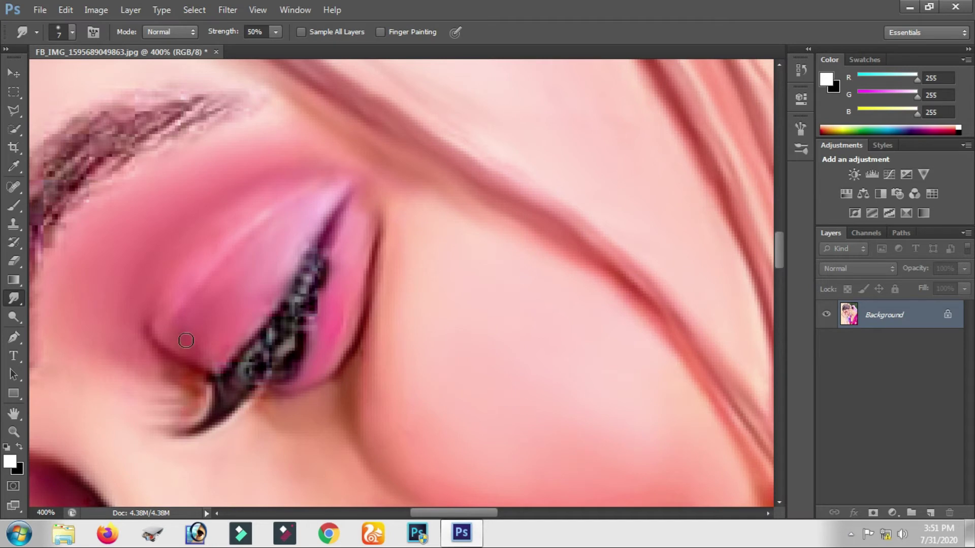
Step: Undo a first eyelash smudge and adjust the Smudge tool's brush tip spacing option
{"action": "mouse_move", "coordinate": [318, 266]}
{"action": "left_mouse_down"}
{"action": "mouse_move", "coordinate": [294, 301]}
{"action": "mouse_move", "coordinate": [305, 264]}
{"action": "left_mouse_up"}
{"action": "key", "text": "ctrl+z"}
{"action": "left_click", "coordinate": [14, 206]}
{"action": "left_click", "coordinate": [90, 32]}
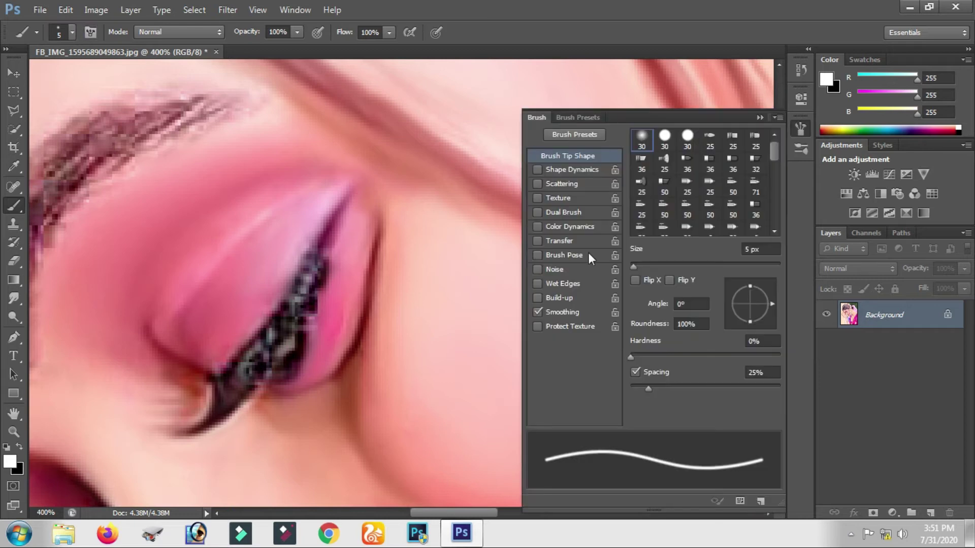
{"action": "left_click", "coordinate": [634, 373]}
{"action": "left_click", "coordinate": [14, 298]}
{"action": "left_click", "coordinate": [634, 373]}
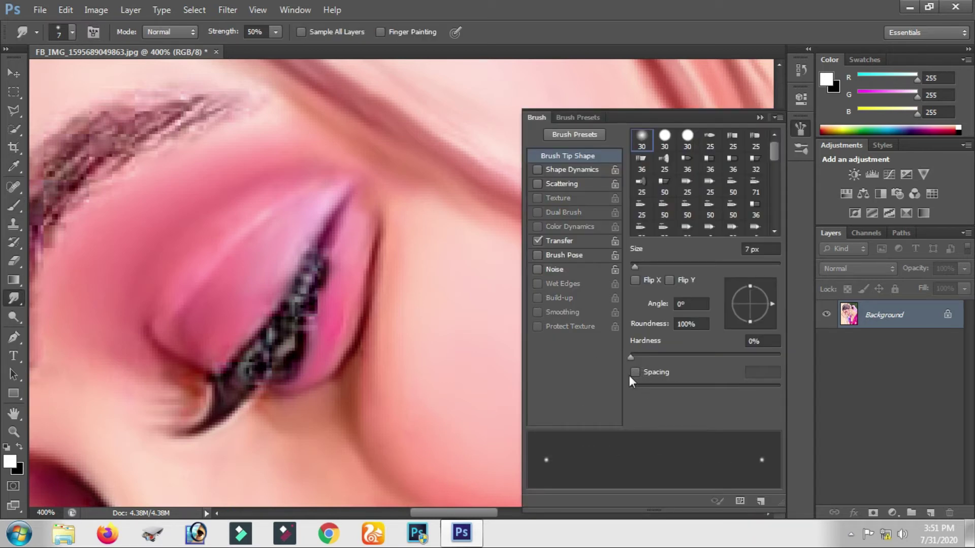
Step: Smudge the lash lines of both eyes, blending light specks into the pink
{"action": "left_click_drag", "start_coordinate": [297, 313], "coordinate": [309, 333]}
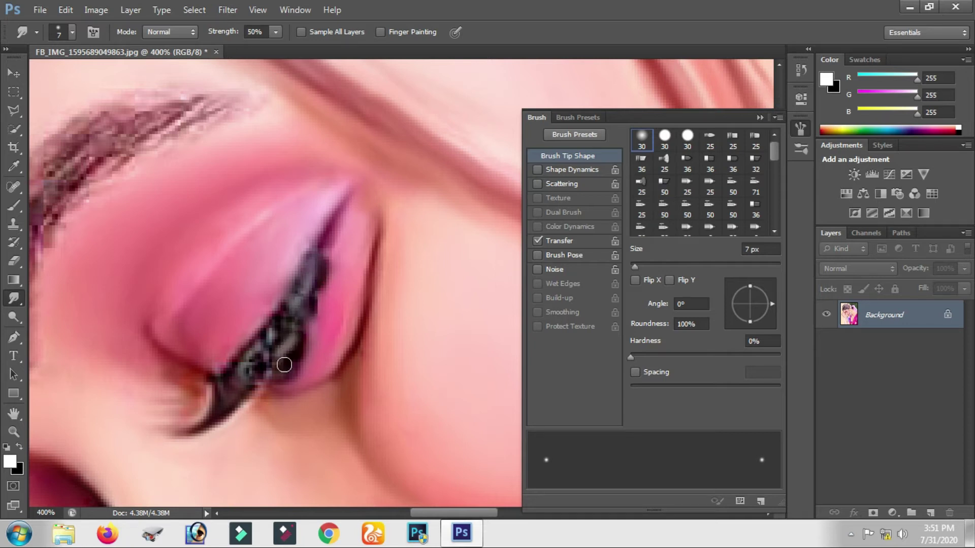
{"action": "left_click_drag", "start_coordinate": [266, 348], "coordinate": [236, 372]}
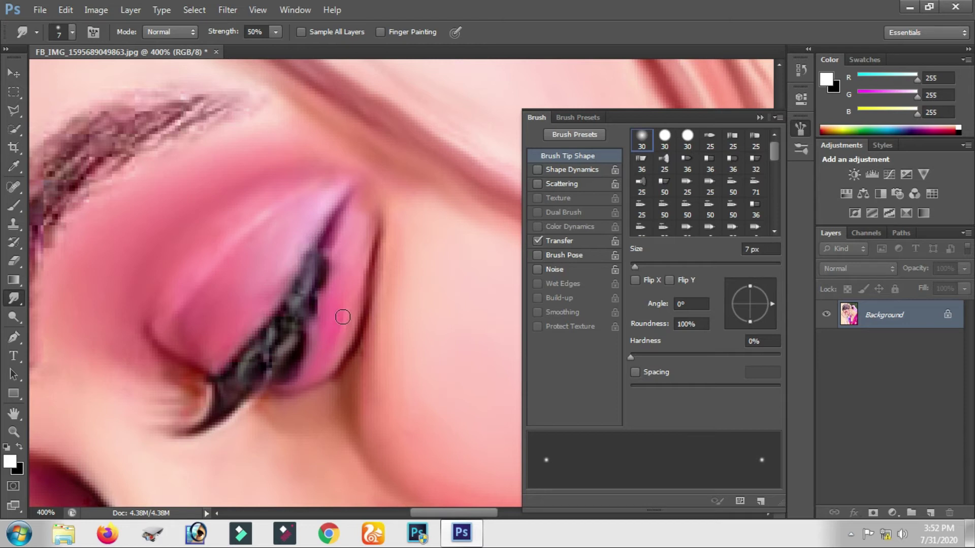
{"action": "mouse_move", "coordinate": [251, 395]}
{"action": "left_mouse_down"}
{"action": "mouse_move", "coordinate": [405, 337]}
{"action": "mouse_move", "coordinate": [244, 270]}
{"action": "mouse_move", "coordinate": [311, 352]}
{"action": "left_mouse_up"}
{"action": "mouse_move", "coordinate": [377, 336]}
{"action": "left_mouse_down"}
{"action": "mouse_move", "coordinate": [358, 380]}
{"action": "mouse_move", "coordinate": [312, 393]}
{"action": "left_mouse_up"}
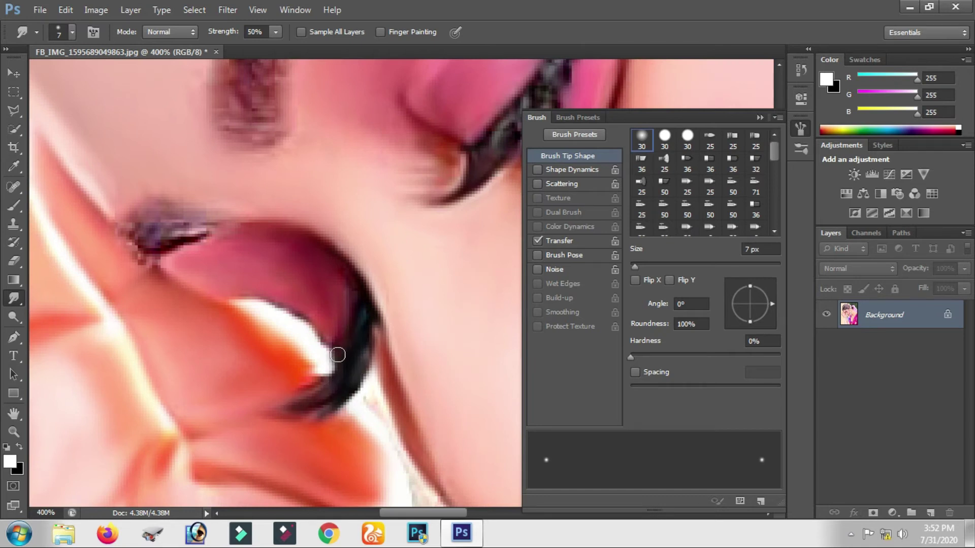
Step: Set the smudge tip to the 43 bristle brush with 1% spacing and 8 px size
{"action": "scroll", "coordinate": [705, 213], "scroll_direction": "down", "scroll_amount": 2}
{"action": "scroll", "coordinate": [705, 218], "scroll_direction": "down", "scroll_amount": 2}
{"action": "scroll", "coordinate": [703, 221], "scroll_direction": "down", "scroll_amount": 1}
{"action": "left_click", "coordinate": [664, 155]}
{"action": "left_click", "coordinate": [709, 198]}
{"action": "left_click", "coordinate": [732, 152]}
{"action": "scroll", "coordinate": [718, 194], "scroll_direction": "down", "scroll_amount": 1}
{"action": "scroll", "coordinate": [719, 195], "scroll_direction": "down", "scroll_amount": 1}
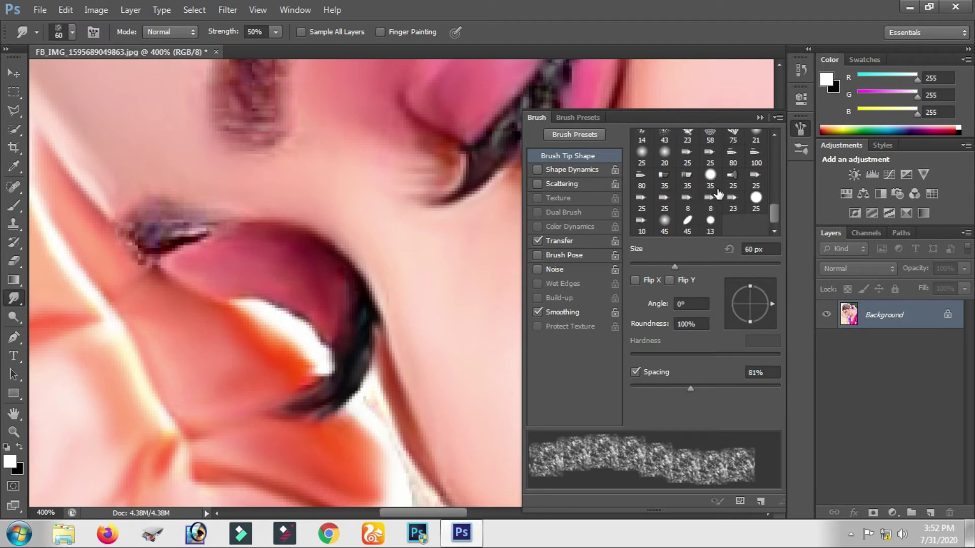
{"action": "scroll", "coordinate": [719, 193], "scroll_direction": "up", "scroll_amount": 3}
{"action": "left_click", "coordinate": [664, 200]}
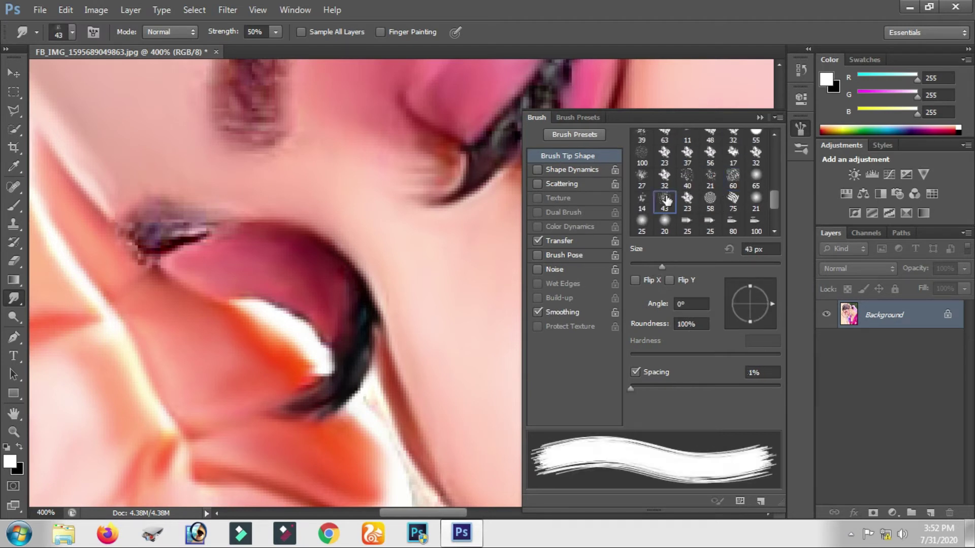
{"action": "left_click", "coordinate": [635, 372]}
{"action": "left_click_drag", "start_coordinate": [662, 266], "coordinate": [635, 266]}
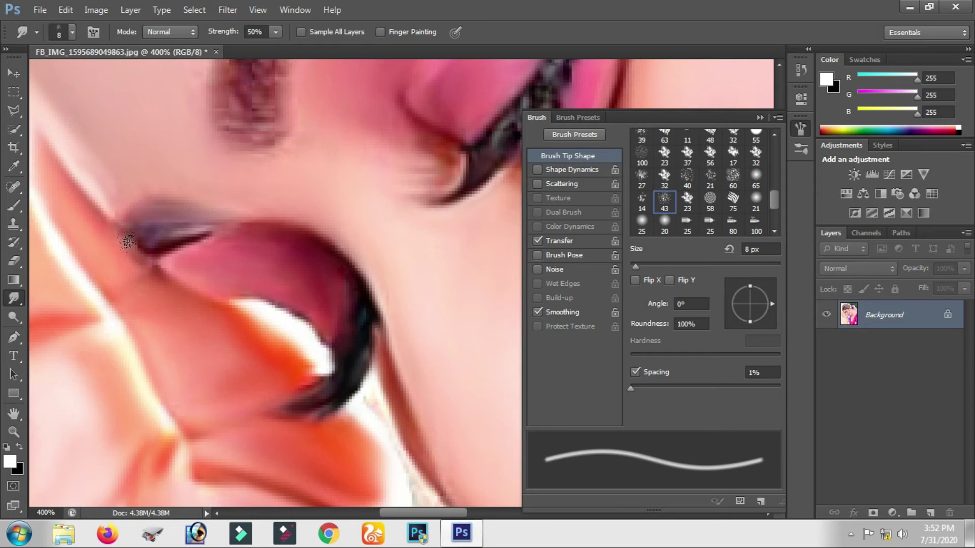
Step: Rotate the canvas view about 81° and smear the left end of the eyebrow
{"action": "left_click_drag", "start_coordinate": [244, 163], "coordinate": [235, 303]}
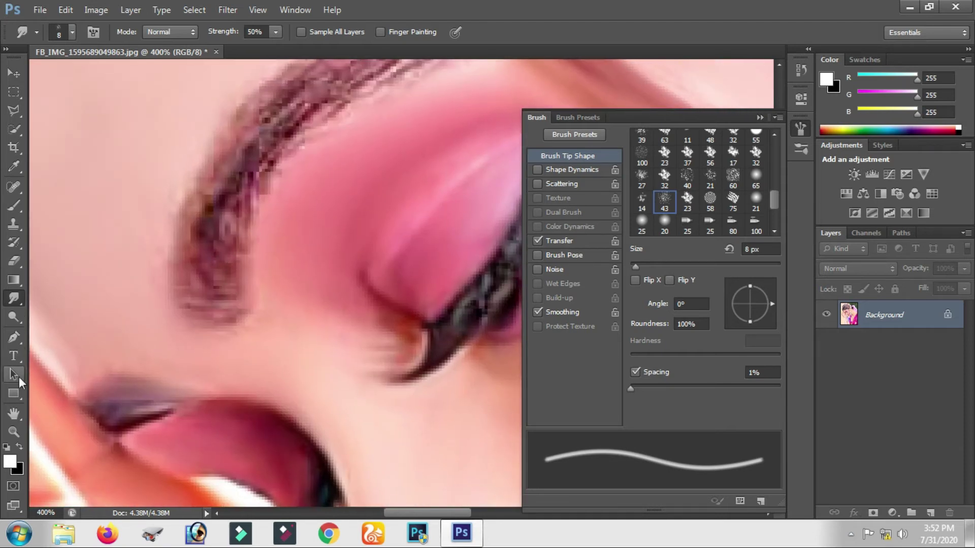
{"action": "key", "text": "r"}
{"action": "mouse_move", "coordinate": [179, 333]}
{"action": "left_mouse_down"}
{"action": "mouse_move", "coordinate": [391, 163]}
{"action": "mouse_move", "coordinate": [363, 180]}
{"action": "mouse_move", "coordinate": [188, 402]}
{"action": "left_mouse_up"}
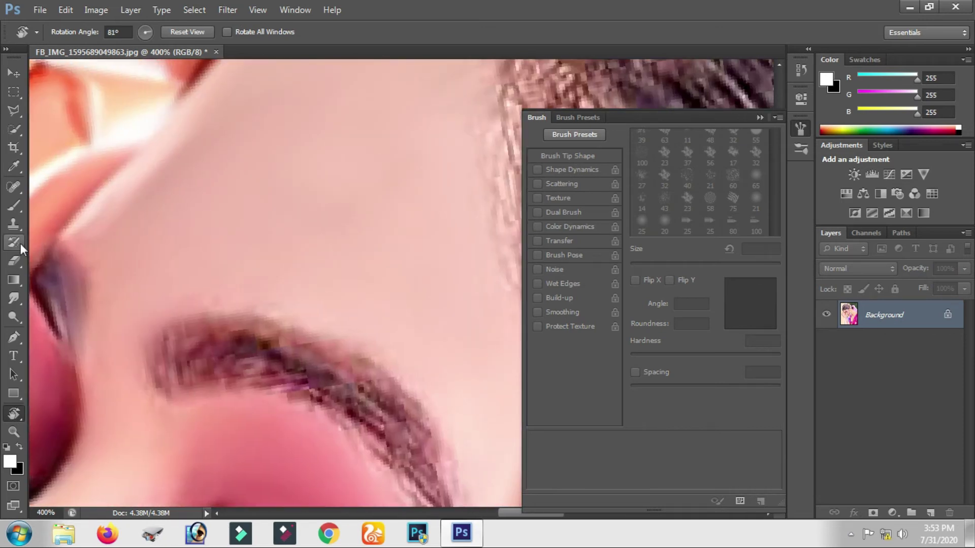
{"action": "left_click", "coordinate": [14, 299]}
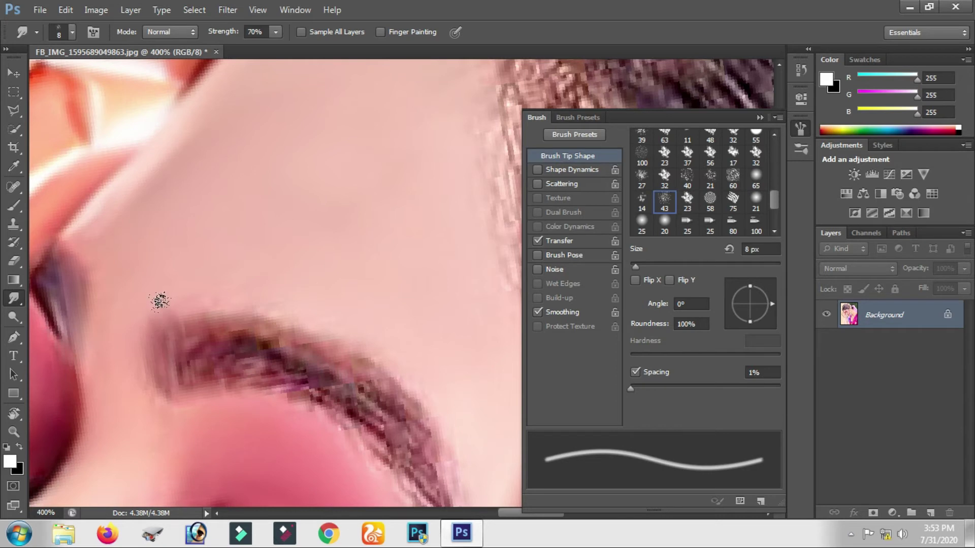
{"action": "left_click_drag", "start_coordinate": [172, 318], "coordinate": [162, 332]}
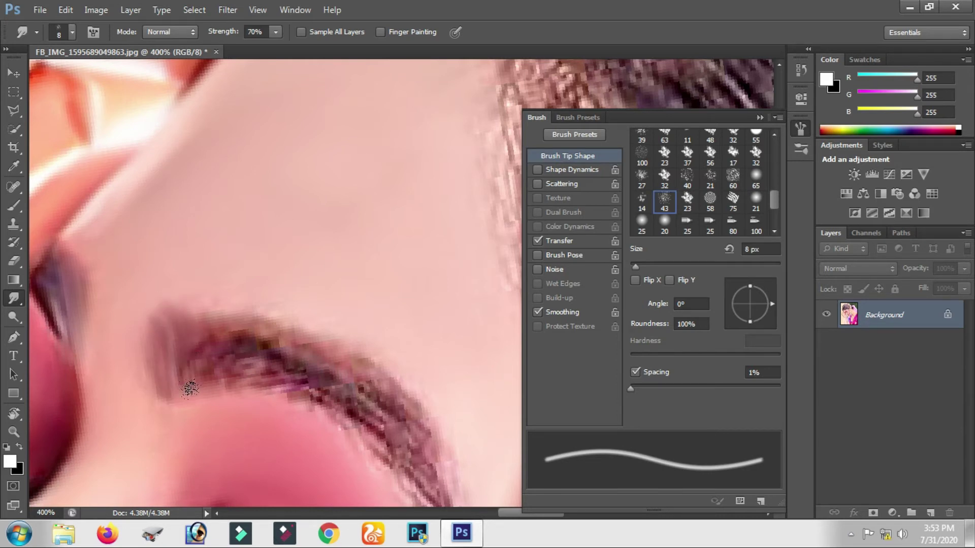
Step: Rotate the view about 44° and smooth the speckled eyebrow with a 15 px smudge brush
{"action": "key", "text": "r"}
{"action": "mouse_move", "coordinate": [108, 375]}
{"action": "left_mouse_down"}
{"action": "mouse_move", "coordinate": [245, 373]}
{"action": "mouse_move", "coordinate": [244, 365]}
{"action": "left_mouse_up"}
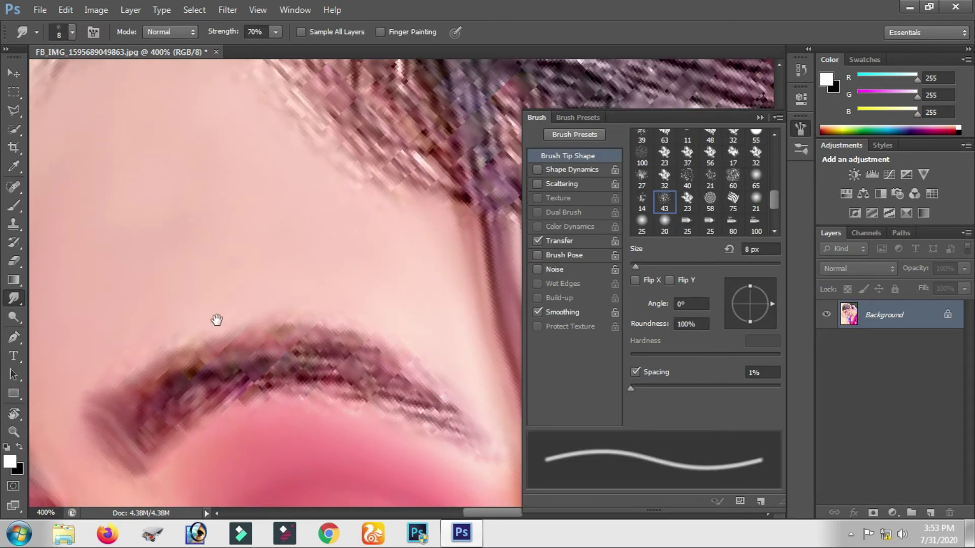
{"action": "key", "text": "ctrl+minus"}
{"action": "key", "text": "ctrl+minus"}
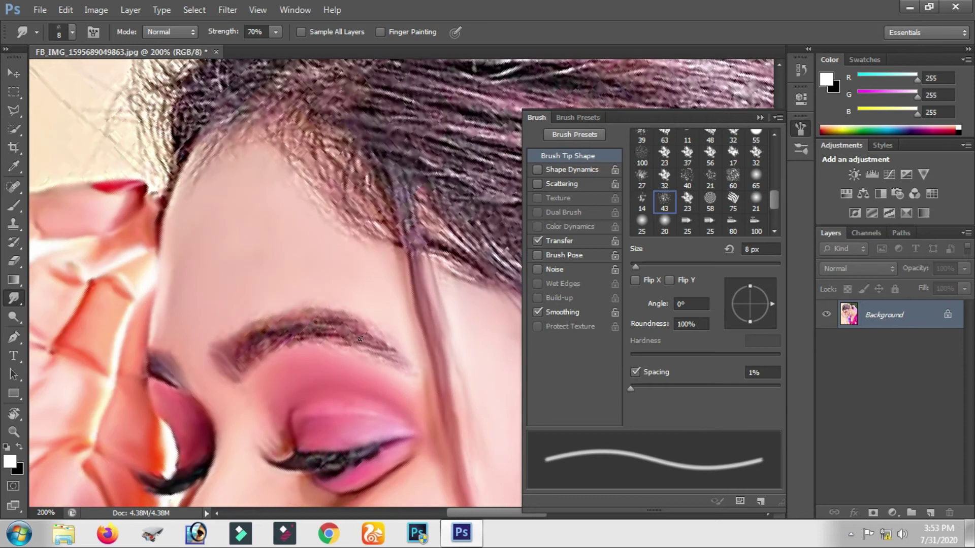
{"action": "key", "text": "bracketright"}
{"action": "key", "text": "bracketright"}
{"action": "key", "text": "bracketright"}
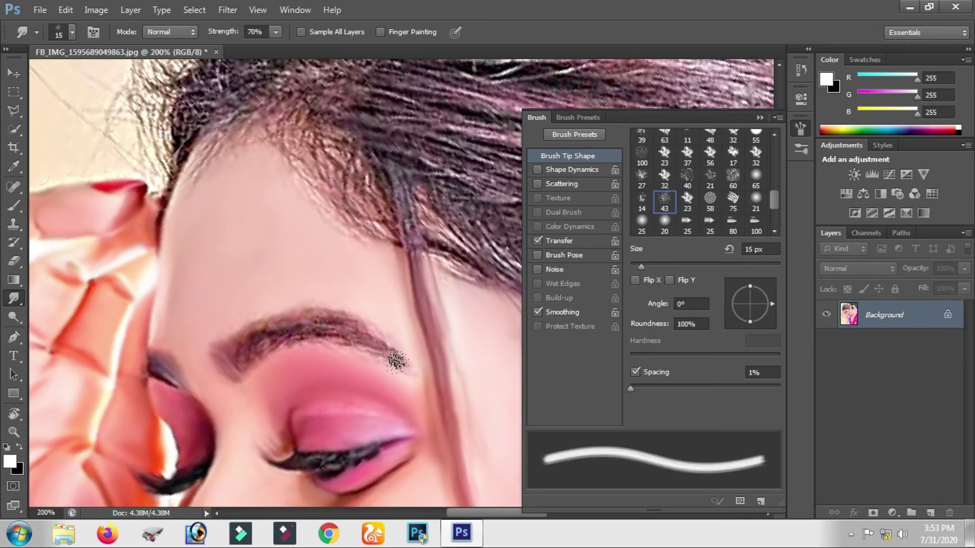
{"action": "mouse_move", "coordinate": [368, 335]}
{"action": "left_mouse_down"}
{"action": "mouse_move", "coordinate": [330, 320]}
{"action": "mouse_move", "coordinate": [390, 345]}
{"action": "left_mouse_up"}
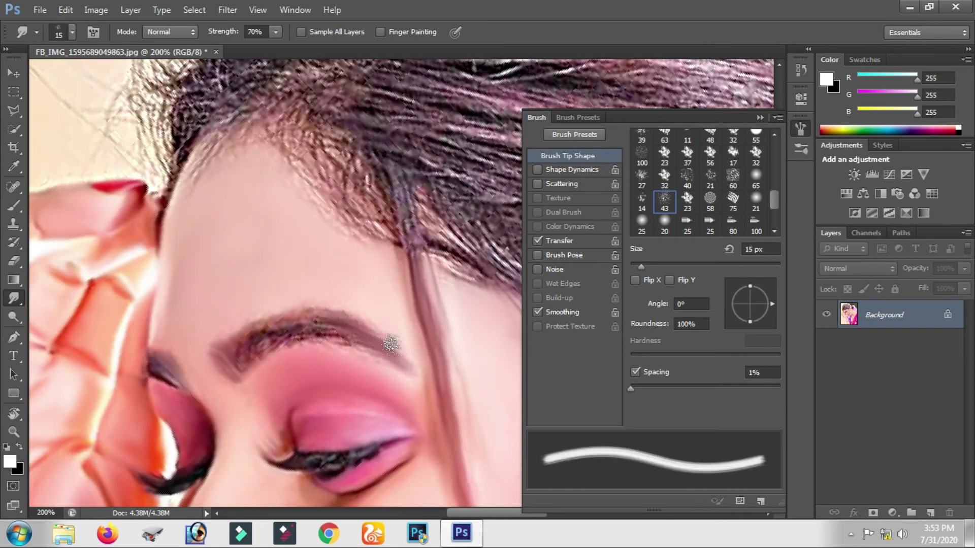
{"action": "mouse_move", "coordinate": [247, 358]}
{"action": "left_mouse_down"}
{"action": "mouse_move", "coordinate": [297, 338]}
{"action": "mouse_move", "coordinate": [276, 349]}
{"action": "mouse_move", "coordinate": [296, 329]}
{"action": "mouse_move", "coordinate": [240, 349]}
{"action": "mouse_move", "coordinate": [271, 333]}
{"action": "left_mouse_up"}
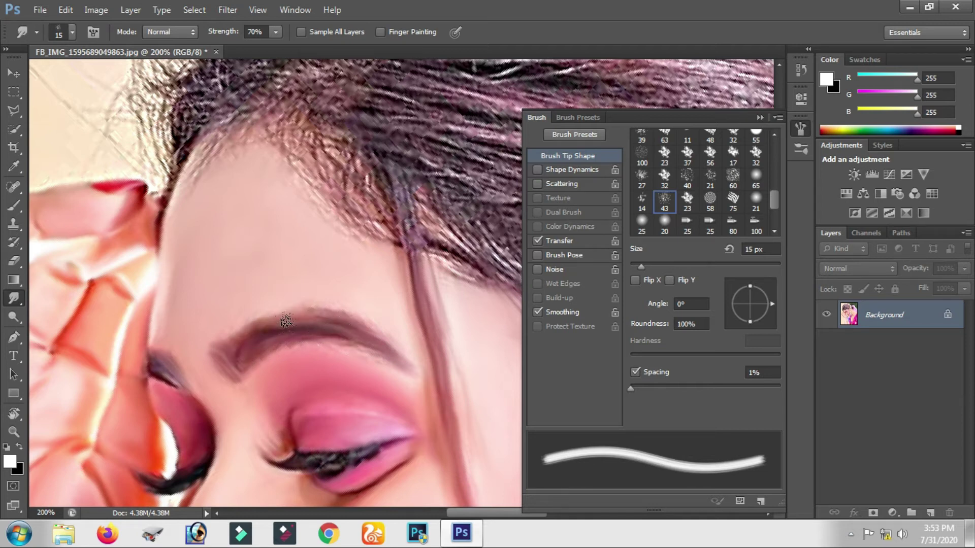
{"action": "mouse_move", "coordinate": [237, 371]}
{"action": "left_mouse_down"}
{"action": "mouse_move", "coordinate": [268, 320]}
{"action": "mouse_move", "coordinate": [328, 312]}
{"action": "left_mouse_up"}
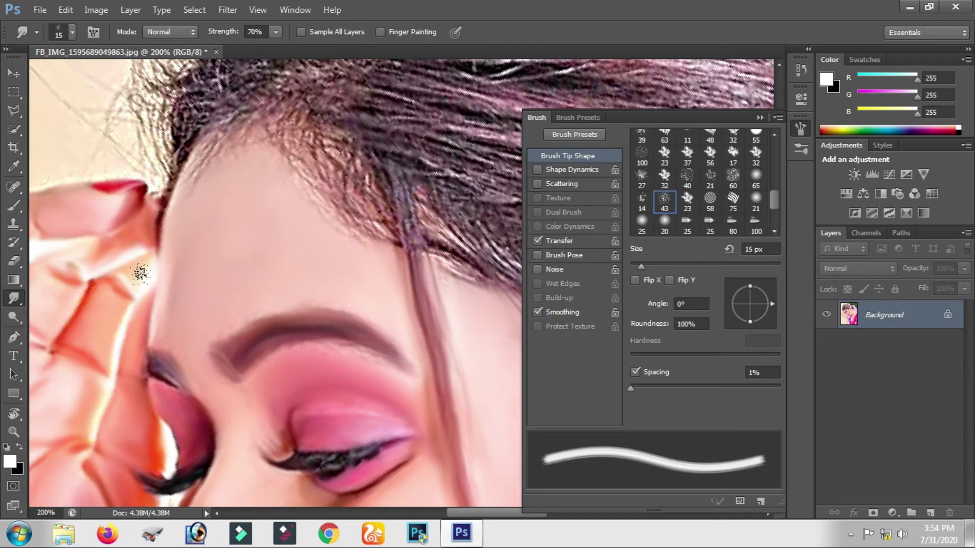
Step: Change the smudge tip to a soft round brush and shrink it to 10 px
{"action": "left_click", "coordinate": [13, 206]}
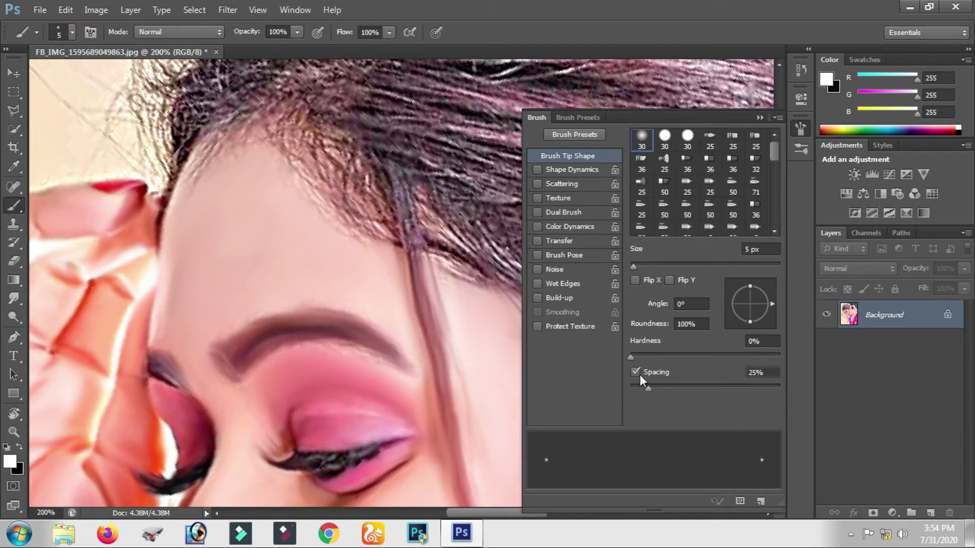
{"action": "left_click", "coordinate": [14, 298]}
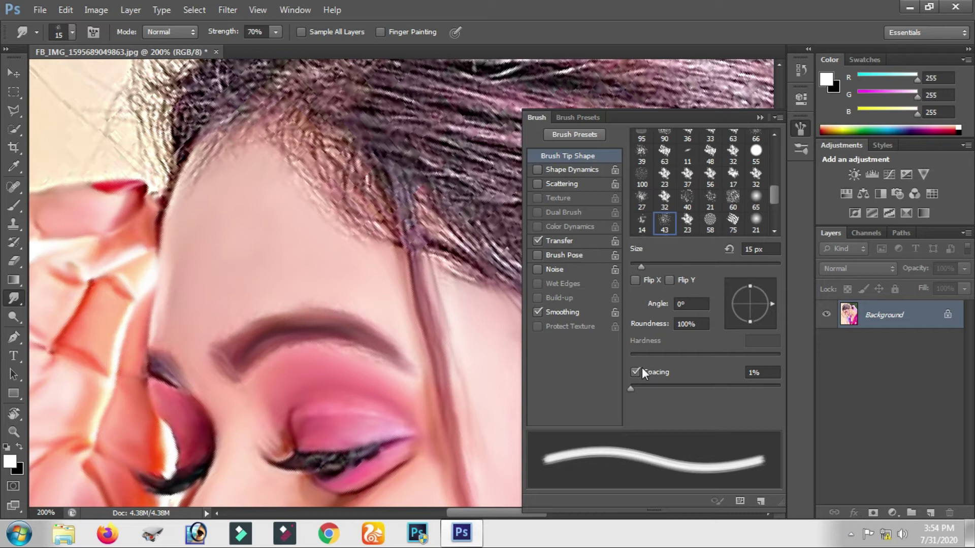
{"action": "scroll", "coordinate": [721, 205], "scroll_direction": "up", "scroll_amount": 5}
{"action": "left_click", "coordinate": [640, 137]}
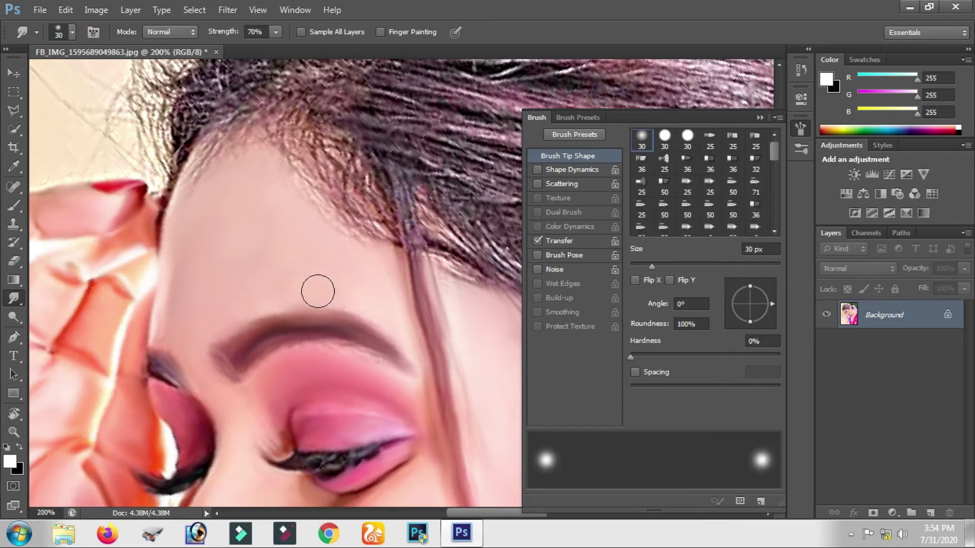
{"action": "key", "text": "bracketleft"}
{"action": "key", "text": "bracketleft"}
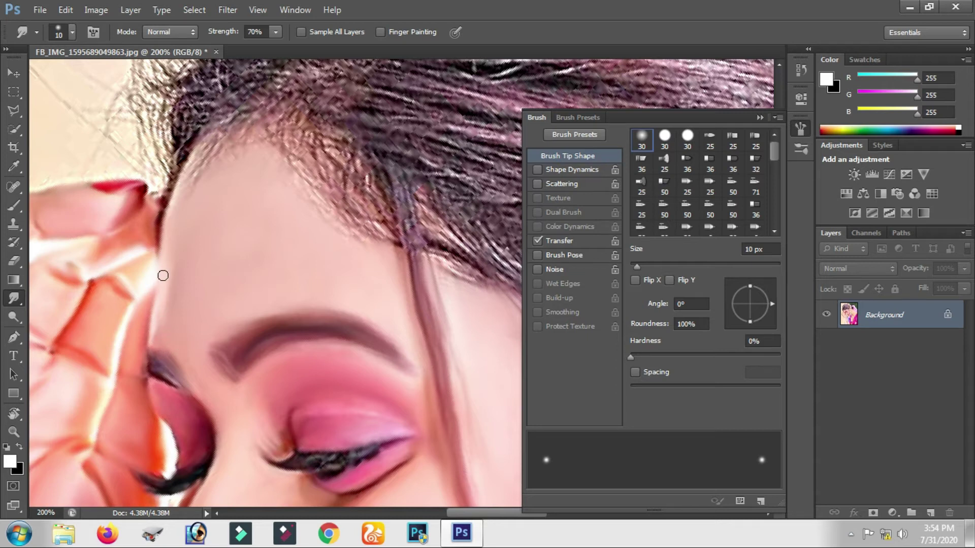
{"action": "scroll", "coordinate": [246, 350], "scroll_direction": "down", "scroll_amount": 2}
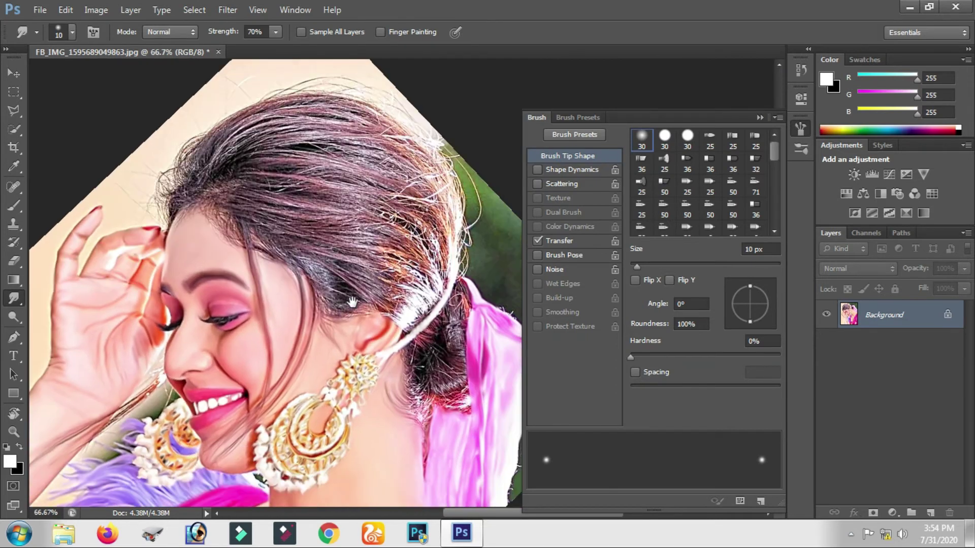
Step: Open all.psd and place the first Pen path points along the arm edge
{"action": "left_click", "coordinate": [850, 534]}
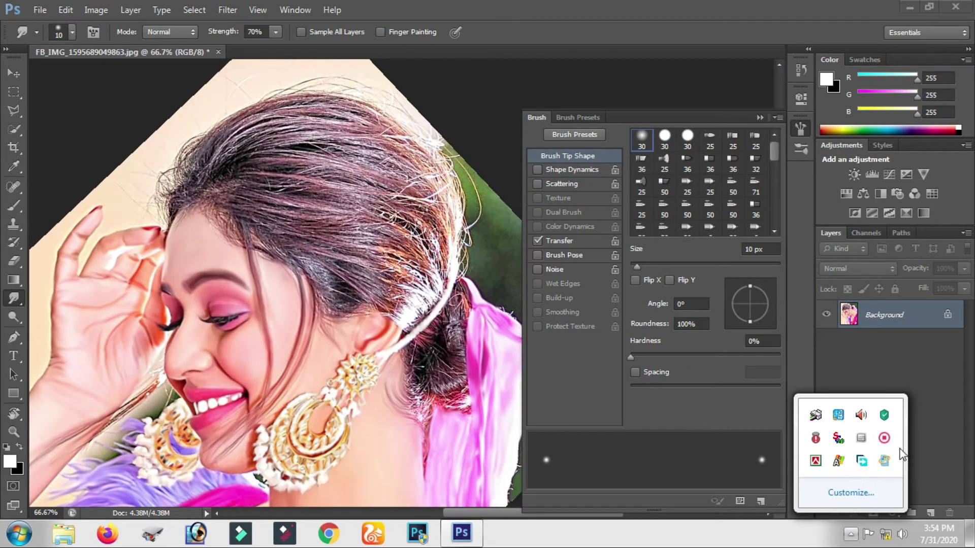
{"action": "right_click", "coordinate": [883, 438]}
{"action": "left_click", "coordinate": [876, 446]}
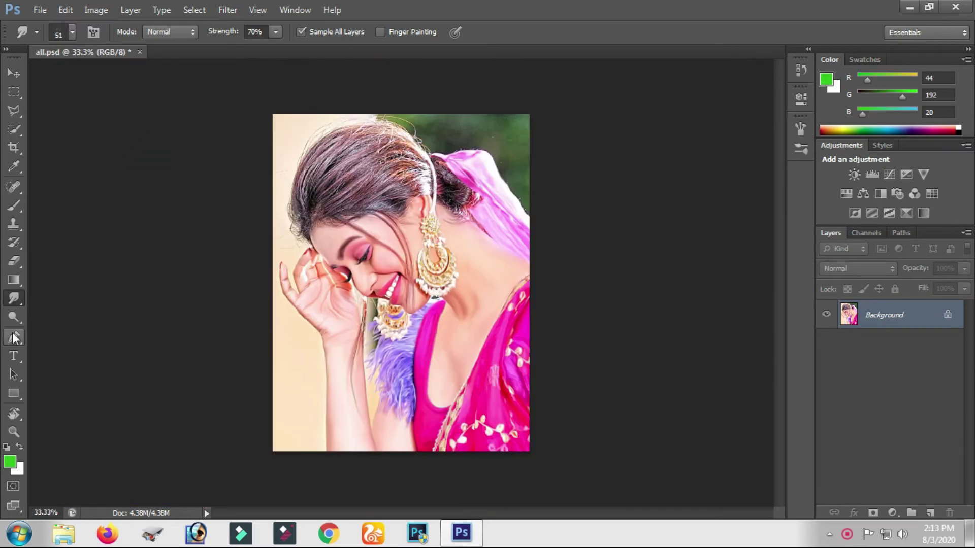
{"action": "left_click", "coordinate": [174, 337]}
{"action": "left_click", "coordinate": [209, 444]}
{"action": "left_click", "coordinate": [256, 480]}
{"action": "left_click", "coordinate": [326, 470]}
{"action": "scroll", "coordinate": [326, 437], "scroll_direction": "up", "scroll_amount": 3}
Step: Trace the pen outline up the arm edge toward the hand
{"action": "scroll", "coordinate": [337, 430], "scroll_direction": "up", "scroll_amount": 1}
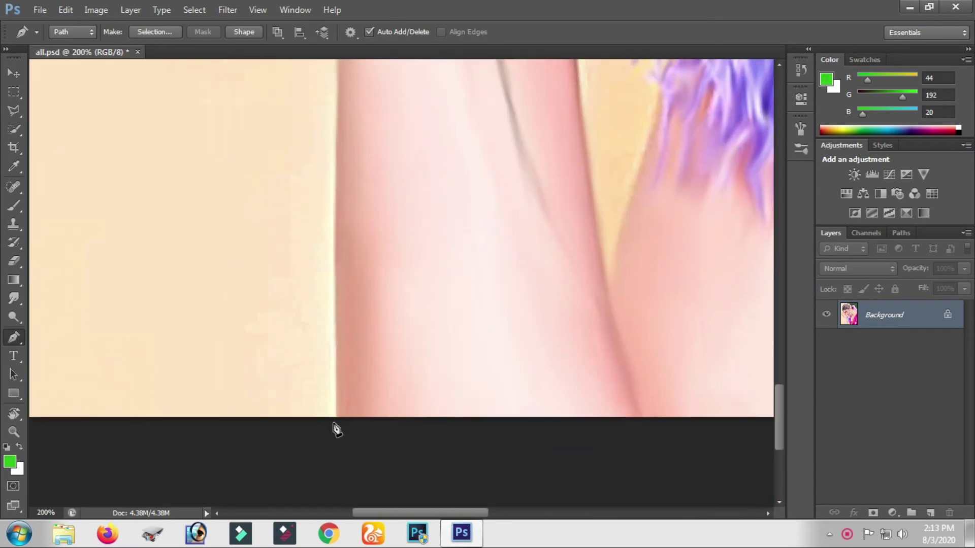
{"action": "left_click", "coordinate": [348, 243]}
{"action": "left_click_drag", "start_coordinate": [348, 244], "coordinate": [366, 425]}
{"action": "left_click", "coordinate": [363, 410]}
{"action": "left_click", "coordinate": [358, 371]}
{"action": "left_click_drag", "start_coordinate": [269, 218], "coordinate": [375, 381]}
{"action": "left_click_drag", "start_coordinate": [344, 346], "coordinate": [404, 434]}
{"action": "left_click_drag", "start_coordinate": [330, 315], "coordinate": [392, 420]}
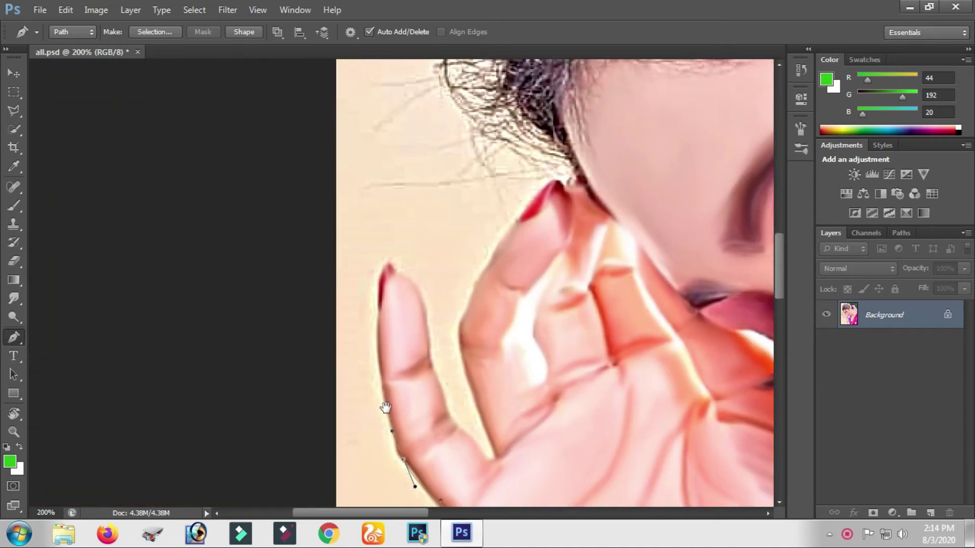
{"action": "scroll", "coordinate": [376, 355], "scroll_direction": "up", "scroll_amount": 1}
{"action": "scroll", "coordinate": [249, 357], "scroll_direction": "up", "scroll_amount": 1}
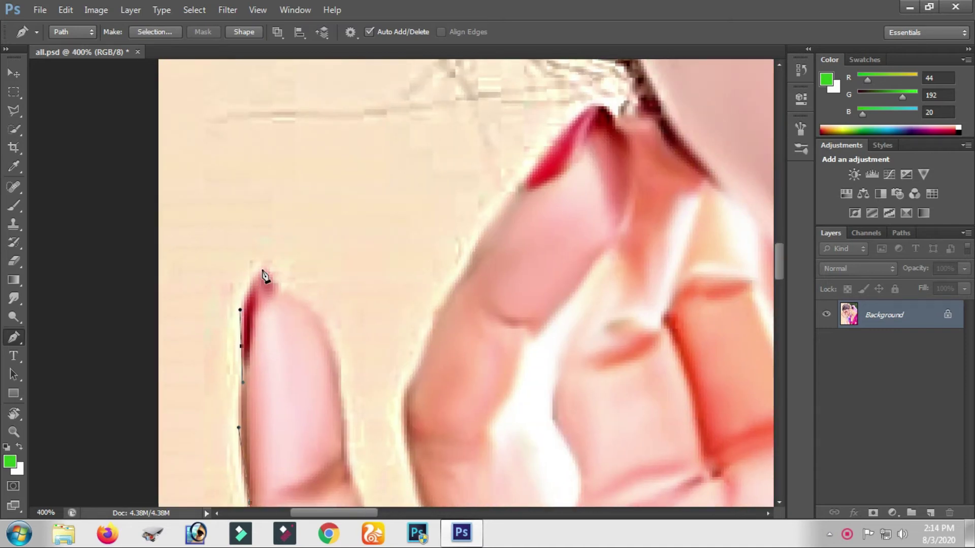
Step: Trace curved anchors along the finger edge up to the fingertip
{"action": "left_click_drag", "start_coordinate": [289, 276], "coordinate": [239, 185]}
{"action": "left_click_drag", "start_coordinate": [289, 254], "coordinate": [296, 311]}
{"action": "mouse_move", "coordinate": [335, 370]}
{"action": "left_mouse_down"}
{"action": "mouse_move", "coordinate": [280, 263]}
{"action": "mouse_move", "coordinate": [270, 177]}
{"action": "left_mouse_up"}
{"action": "left_click_drag", "start_coordinate": [257, 262], "coordinate": [349, 359]}
{"action": "left_click_drag", "start_coordinate": [330, 235], "coordinate": [338, 226]}
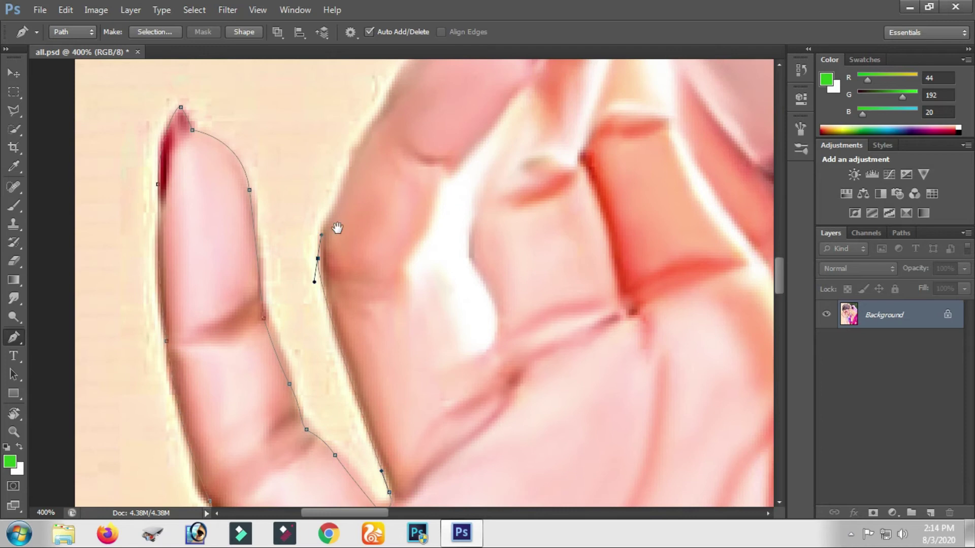
{"action": "left_click_drag", "start_coordinate": [350, 152], "coordinate": [370, 218]}
{"action": "left_click_drag", "start_coordinate": [365, 277], "coordinate": [374, 260]}
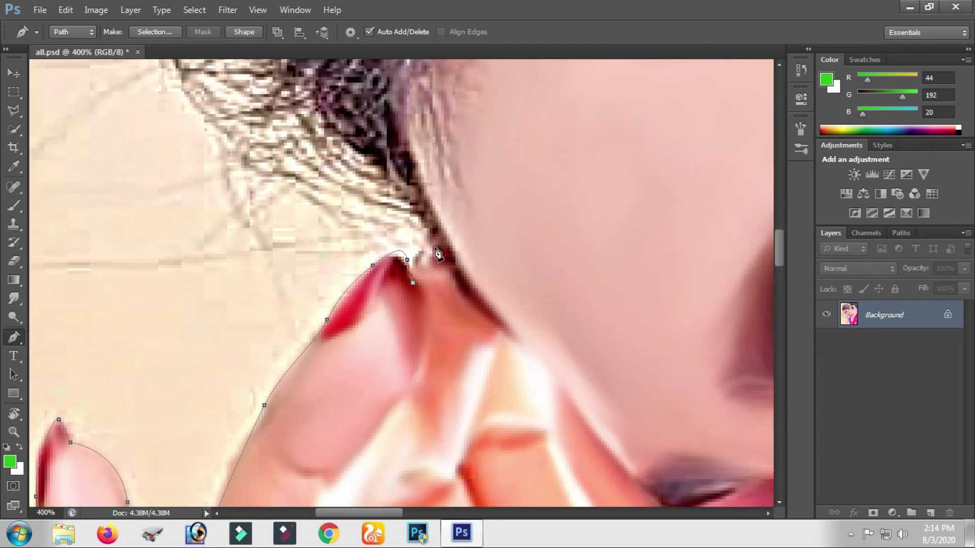
Step: Carry the outline across to the hair edge
{"action": "scroll", "coordinate": [448, 231], "scroll_direction": "up", "scroll_amount": 2}
{"action": "scroll", "coordinate": [380, 228], "scroll_direction": "up", "scroll_amount": 5}
{"action": "scroll", "coordinate": [319, 223], "scroll_direction": "up", "scroll_amount": 5}
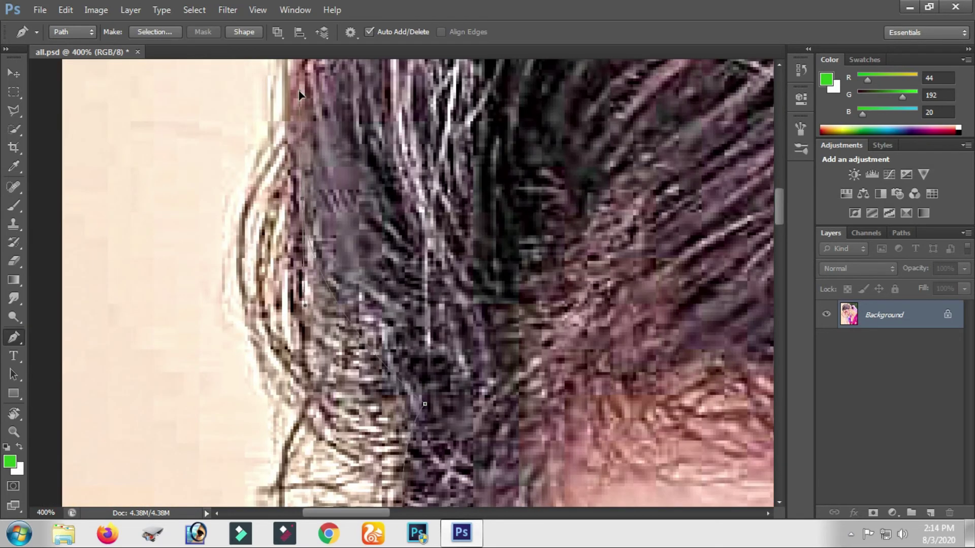
{"action": "scroll", "coordinate": [298, 90], "scroll_direction": "down", "scroll_amount": 3}
{"action": "scroll", "coordinate": [373, 133], "scroll_direction": "up", "scroll_amount": 1}
{"action": "scroll", "coordinate": [400, 92], "scroll_direction": "up", "scroll_amount": 3}
{"action": "scroll", "coordinate": [400, 92], "scroll_direction": "right", "scroll_amount": 2}
{"action": "scroll", "coordinate": [396, 127], "scroll_direction": "right", "scroll_amount": 1}
{"action": "scroll", "coordinate": [383, 200], "scroll_direction": "right", "scroll_amount": 6}
{"action": "left_click", "coordinate": [524, 350]}
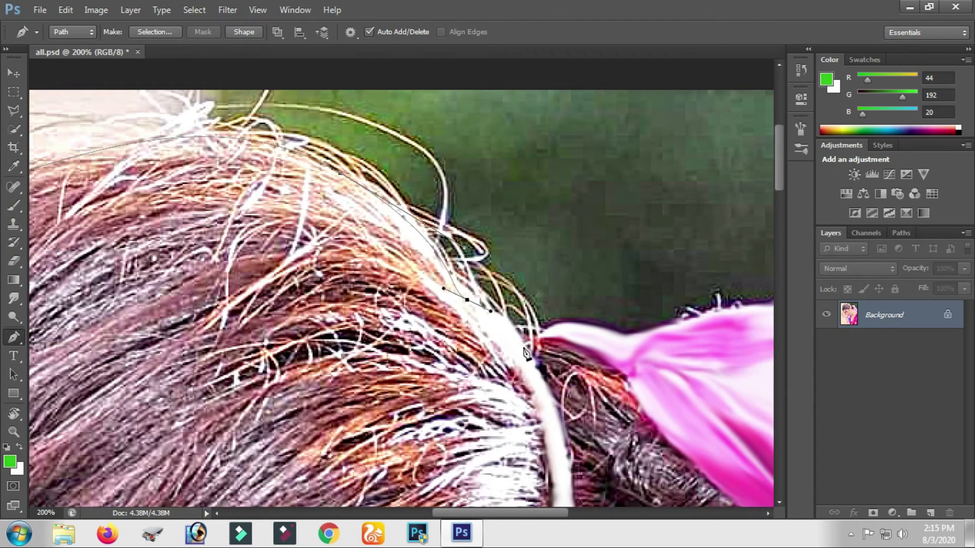
{"action": "scroll", "coordinate": [411, 294], "scroll_direction": "right", "scroll_amount": 3}
{"action": "scroll", "coordinate": [410, 293], "scroll_direction": "down", "scroll_amount": 1}
Step: Continue the outline with anchors along the pink scarf edge to close the path
{"action": "left_click_drag", "start_coordinate": [458, 306], "coordinate": [174, 206]}
{"action": "left_click", "coordinate": [173, 200]}
{"action": "left_click", "coordinate": [337, 171]}
{"action": "left_click", "coordinate": [455, 225]}
{"action": "left_click", "coordinate": [503, 338]}
{"action": "left_click", "coordinate": [547, 403]}
{"action": "left_click_drag", "start_coordinate": [536, 336], "coordinate": [383, 114]}
{"action": "left_click_drag", "start_coordinate": [449, 245], "coordinate": [464, 281]}
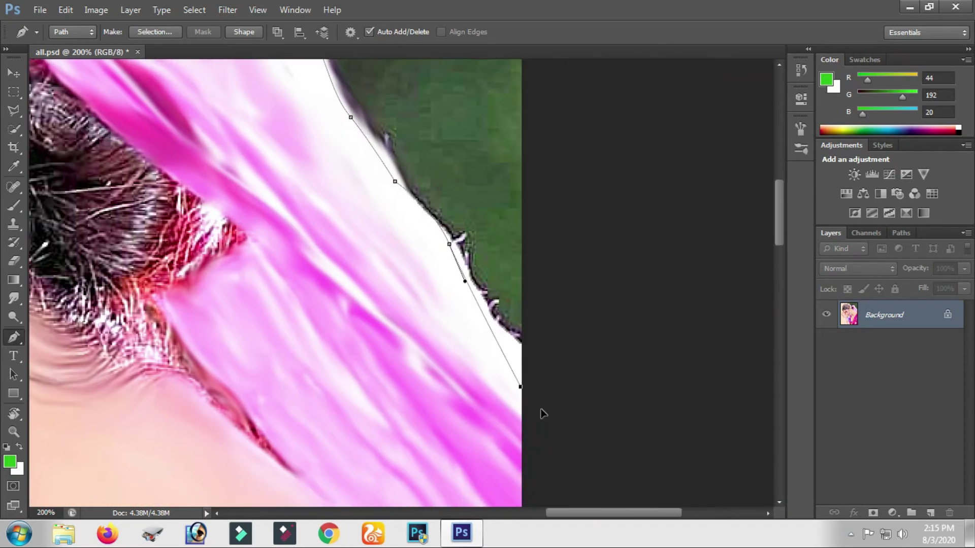
Step: Convert the path to a selection and mask Layer 0 to the traced figure
{"action": "key", "text": "ctrl+minus"}
{"action": "key", "text": "ctrl+minus"}
{"action": "key", "text": "ctrl+minus"}
{"action": "key", "text": "ctrl+minus"}
{"action": "key", "text": "ctrl+minus"}
{"action": "right_click", "coordinate": [305, 350]}
{"action": "left_click", "coordinate": [367, 290]}
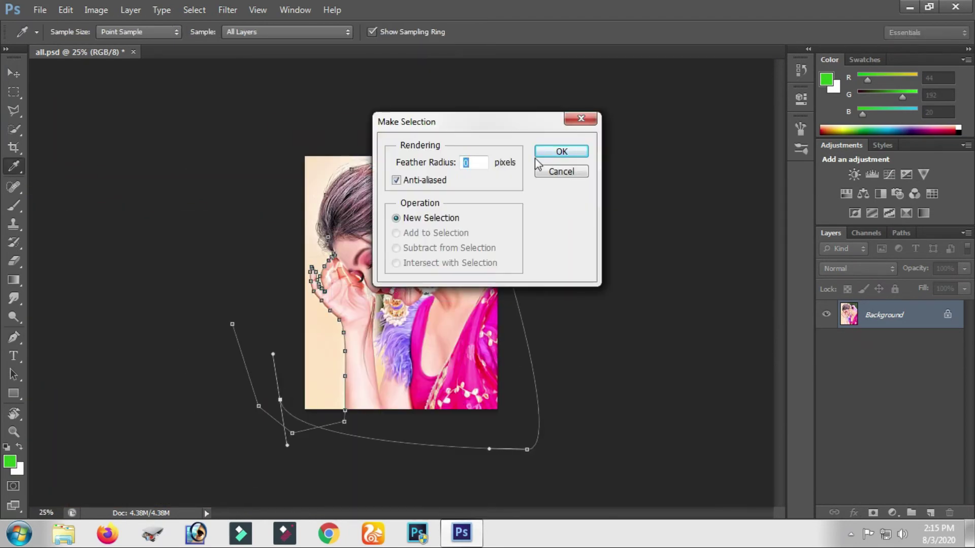
{"action": "left_click", "coordinate": [537, 157]}
{"action": "left_click", "coordinate": [892, 512]}
{"action": "key", "text": "Escape"}
{"action": "left_click", "coordinate": [872, 512]}
Step: Refine the layer mask with a 1 px feather, then return to editing the image
{"action": "right_click", "coordinate": [877, 315]}
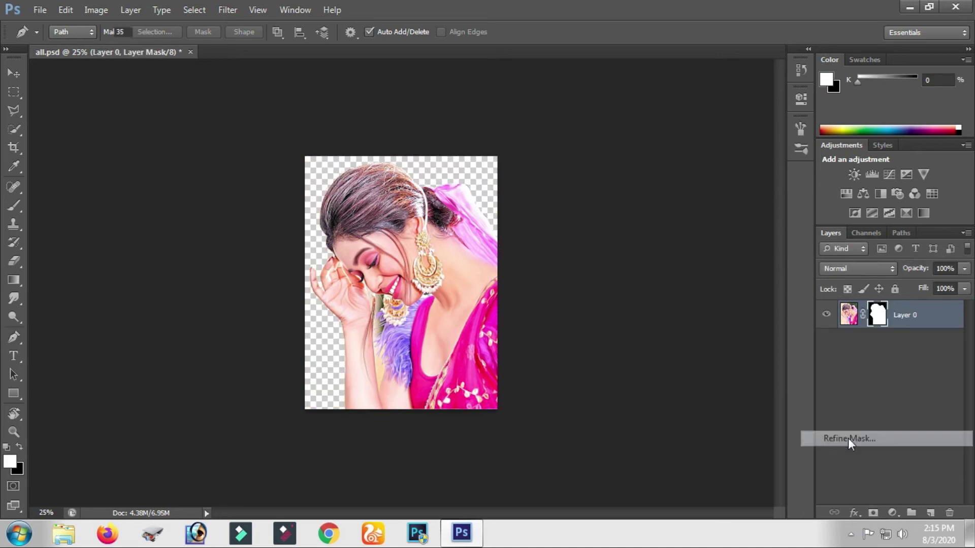
{"action": "left_click", "coordinate": [847, 438]}
{"action": "type", "text": "1"}
{"action": "left_click_drag", "start_coordinate": [434, 71], "coordinate": [622, 84]}
{"action": "left_click", "coordinate": [317, 319]}
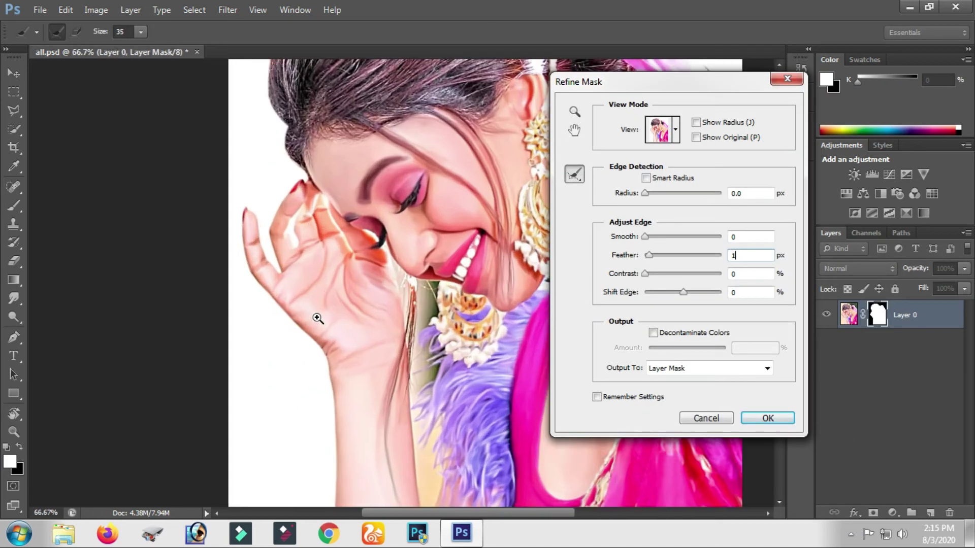
{"action": "scroll", "coordinate": [316, 196], "scroll_direction": "up", "scroll_amount": 3}
{"action": "left_click", "coordinate": [767, 417]}
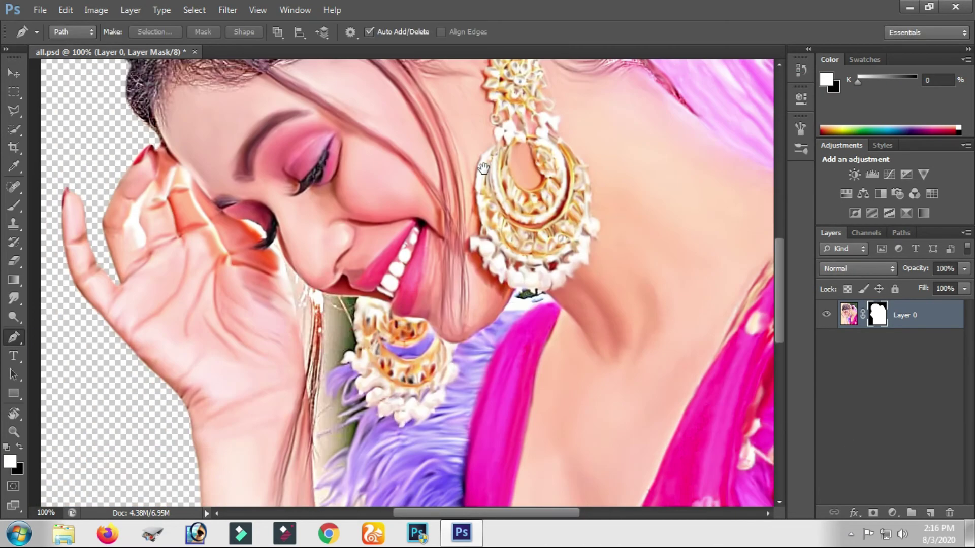
{"action": "scroll", "coordinate": [483, 168], "scroll_direction": "down", "scroll_amount": 5}
{"action": "key", "text": "ctrl+2"}
{"action": "key", "text": "ctrl+plus"}
{"action": "key", "text": "ctrl+plus"}
Step: Start a pen outline along the arm edge and the purple feathers
{"action": "left_click", "coordinate": [351, 465]}
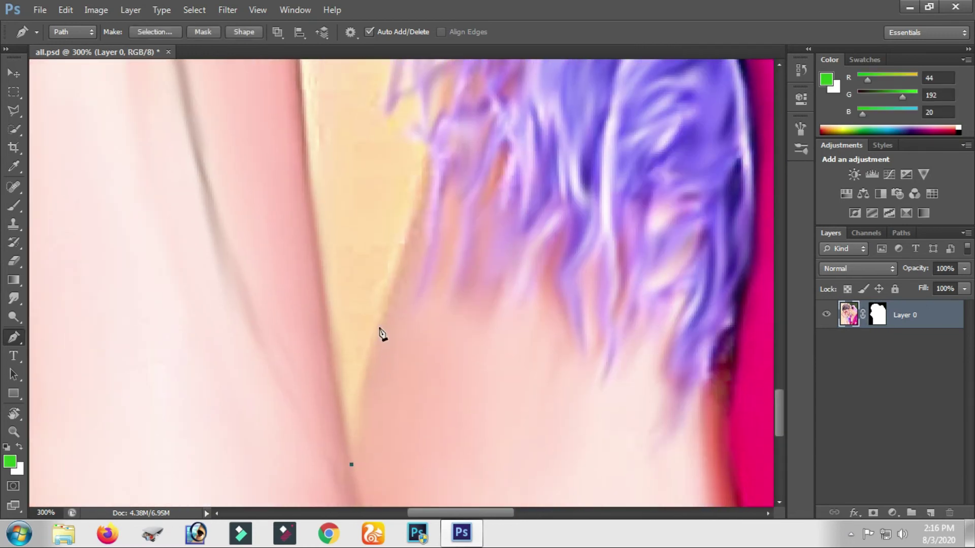
{"action": "left_click_drag", "start_coordinate": [382, 333], "coordinate": [401, 417]}
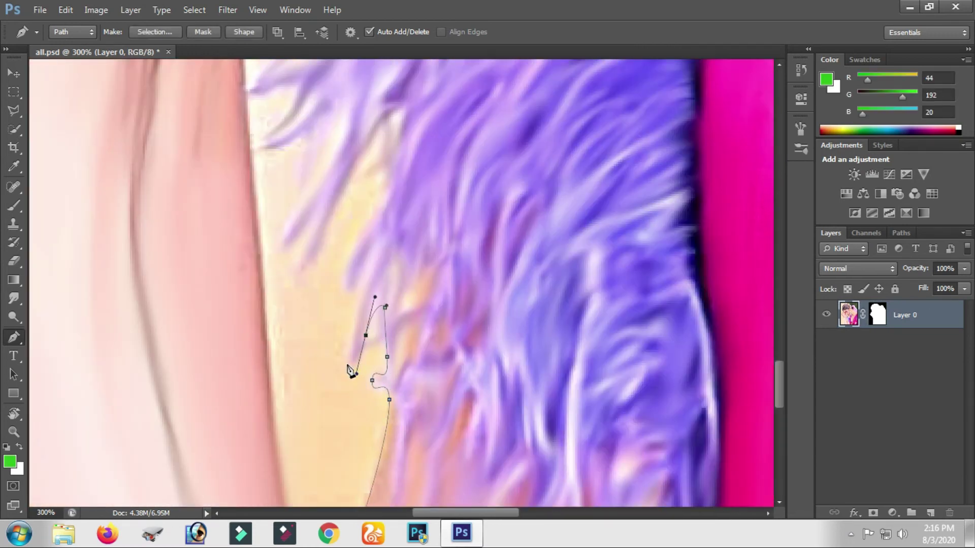
{"action": "left_click_drag", "start_coordinate": [350, 372], "coordinate": [336, 446]}
{"action": "left_click", "coordinate": [349, 361]}
{"action": "left_click", "coordinate": [378, 271]}
{"action": "left_click_drag", "start_coordinate": [388, 215], "coordinate": [373, 287]}
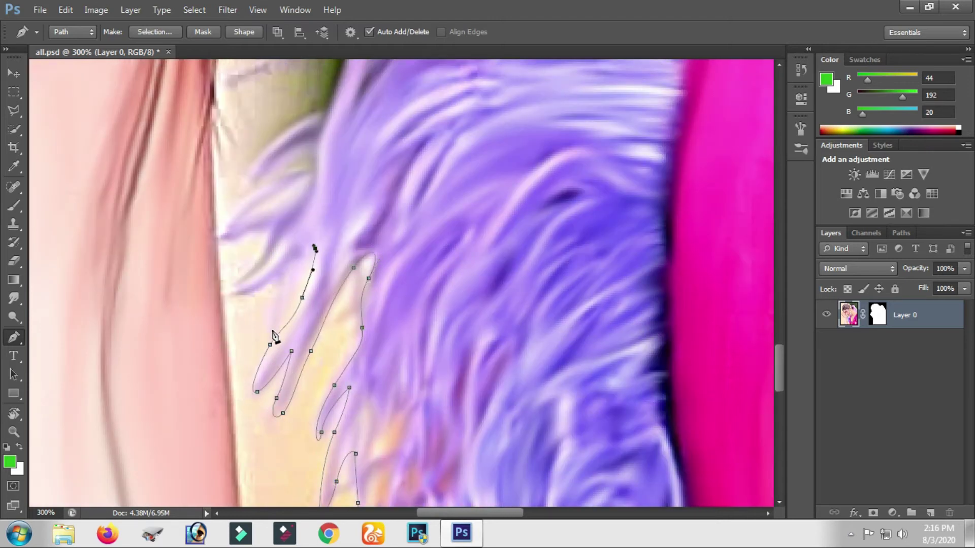
{"action": "left_click_drag", "start_coordinate": [281, 287], "coordinate": [428, 368]}
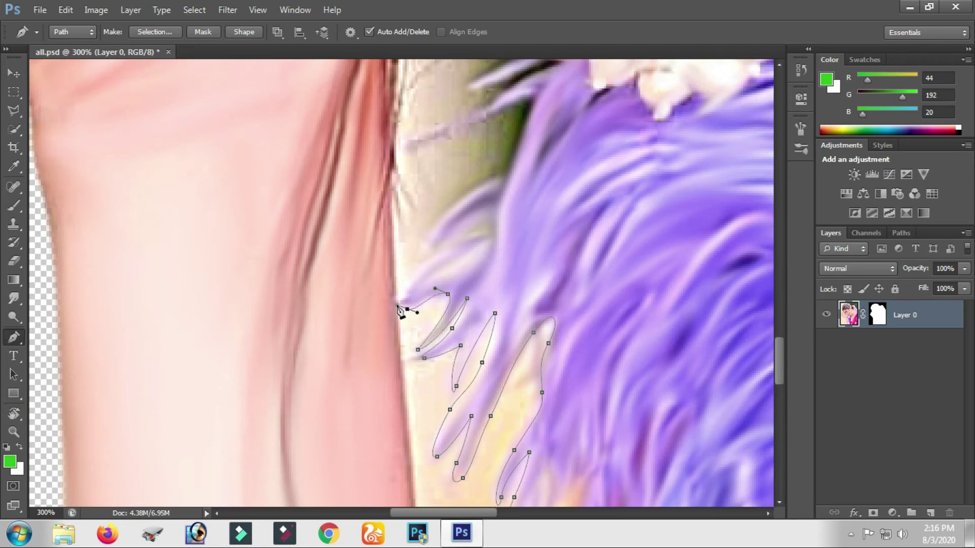
{"action": "left_click_drag", "start_coordinate": [440, 245], "coordinate": [434, 253]}
{"action": "left_click_drag", "start_coordinate": [445, 238], "coordinate": [416, 285]}
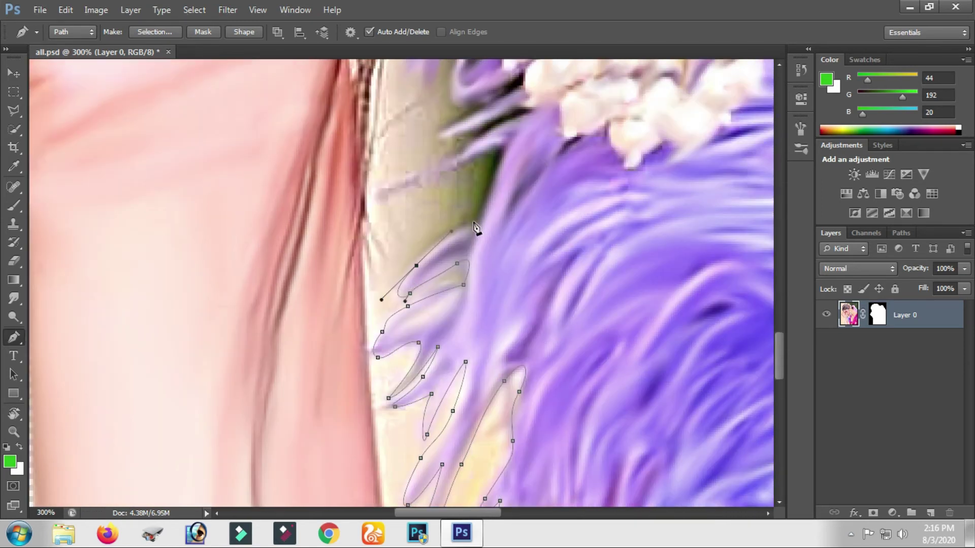
Step: Complete the outline around the gap beside the feathers up toward the chin
{"action": "left_click", "coordinate": [473, 227]}
{"action": "left_click_drag", "start_coordinate": [501, 177], "coordinate": [437, 321]}
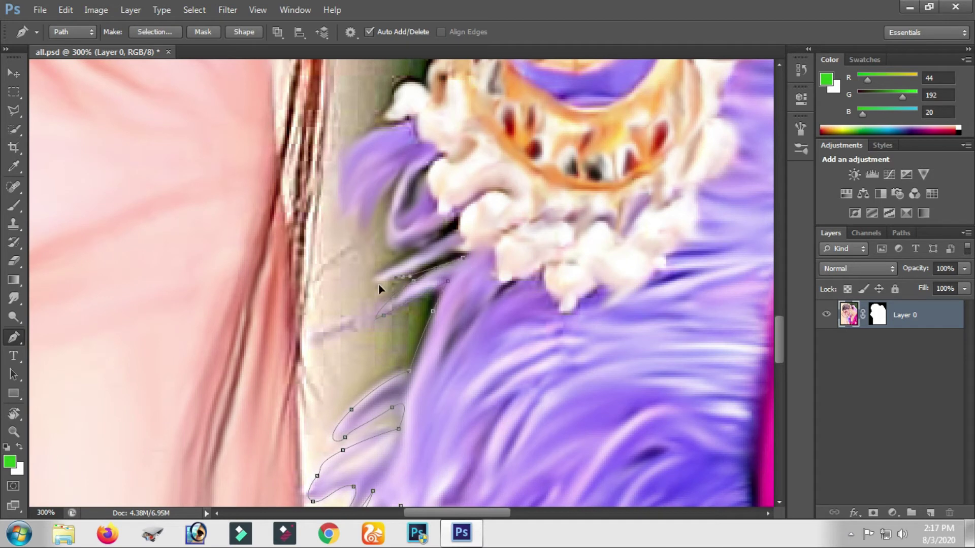
{"action": "left_click_drag", "start_coordinate": [363, 234], "coordinate": [386, 370]}
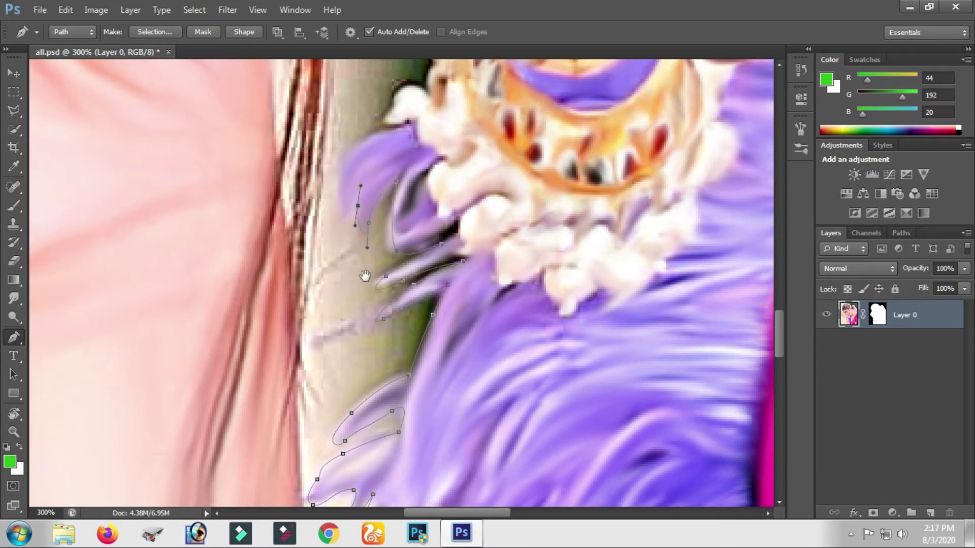
{"action": "left_click_drag", "start_coordinate": [361, 321], "coordinate": [365, 294]}
{"action": "left_click_drag", "start_coordinate": [464, 203], "coordinate": [458, 385]}
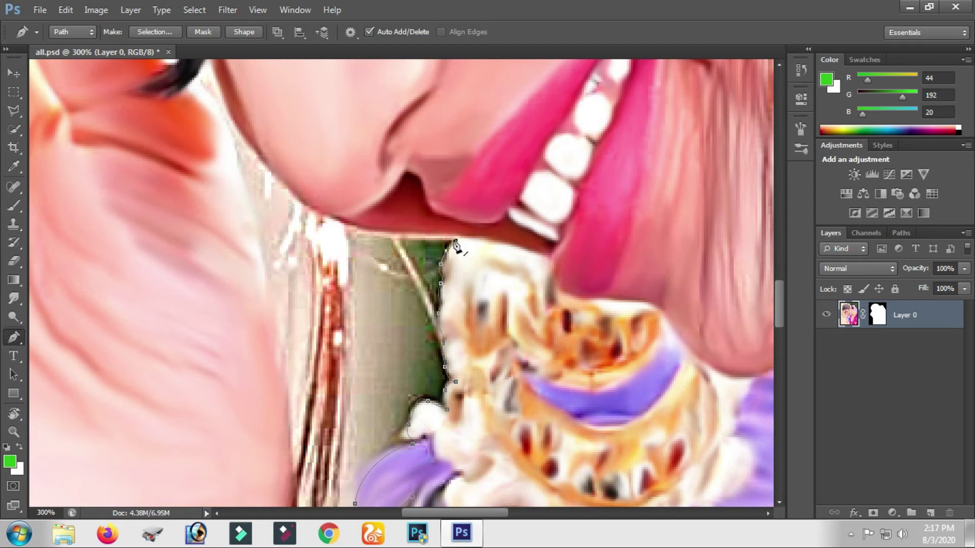
{"action": "left_click_drag", "start_coordinate": [455, 246], "coordinate": [522, 295]}
{"action": "mouse_move", "coordinate": [413, 315]}
{"action": "left_mouse_down"}
{"action": "mouse_move", "coordinate": [451, 282]}
{"action": "mouse_move", "coordinate": [420, 206]}
{"action": "left_mouse_up"}
{"action": "left_click_drag", "start_coordinate": [425, 275], "coordinate": [422, 345]}
{"action": "scroll", "coordinate": [429, 314], "scroll_direction": "down", "scroll_amount": 5}
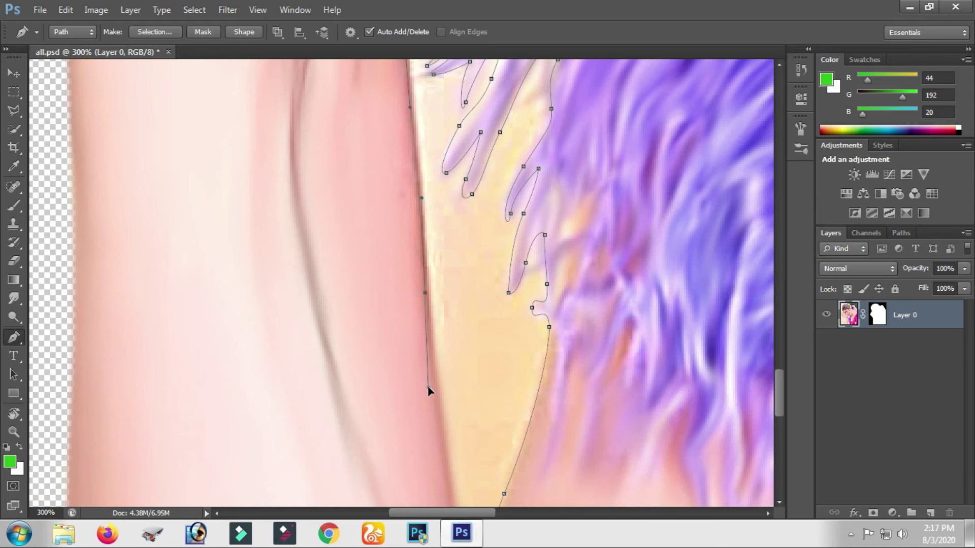
{"action": "scroll", "coordinate": [427, 391], "scroll_direction": "down", "scroll_amount": 3}
Step: Select the feather gap, feather it 1 px, delete it and deselect
{"action": "right_click", "coordinate": [459, 391]}
{"action": "left_click", "coordinate": [501, 246]}
{"action": "key", "text": "Return"}
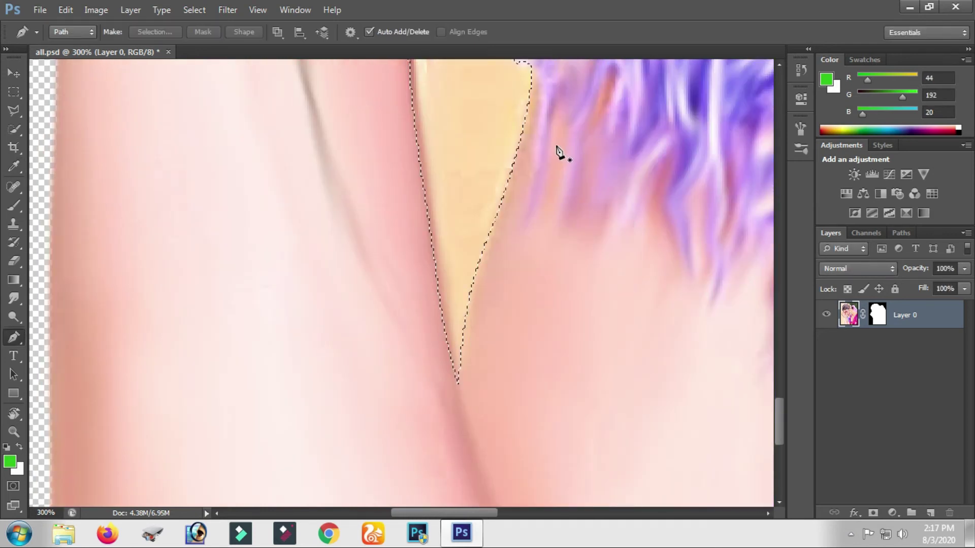
{"action": "left_click", "coordinate": [194, 10]}
{"action": "left_click", "coordinate": [374, 224]}
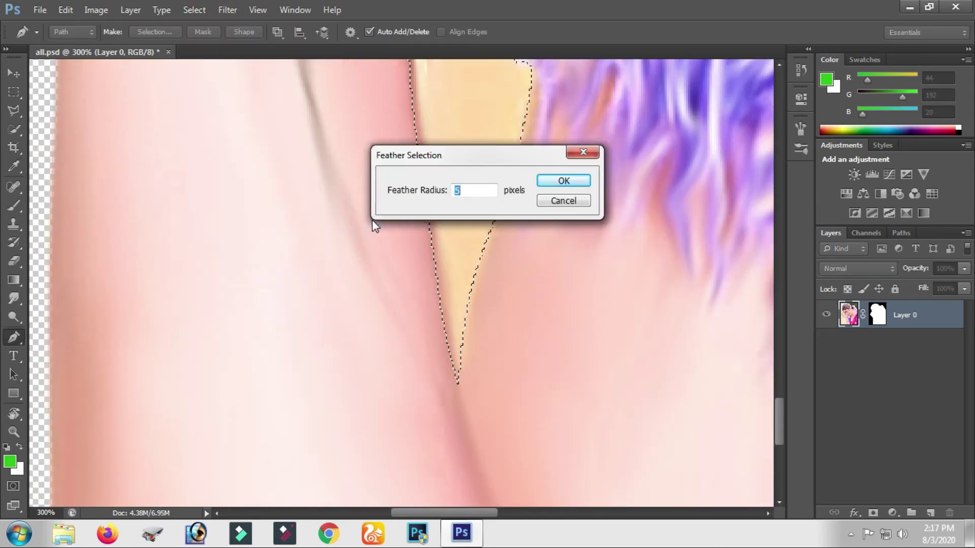
{"action": "left_click", "coordinate": [572, 183]}
{"action": "key", "text": "Delete"}
{"action": "key", "text": "ctrl+d"}
Step: Trace an outline around the background gap between the fingers
{"action": "scroll", "coordinate": [452, 161], "scroll_direction": "up", "scroll_amount": 8}
{"action": "scroll", "coordinate": [344, 191], "scroll_direction": "up", "scroll_amount": 8}
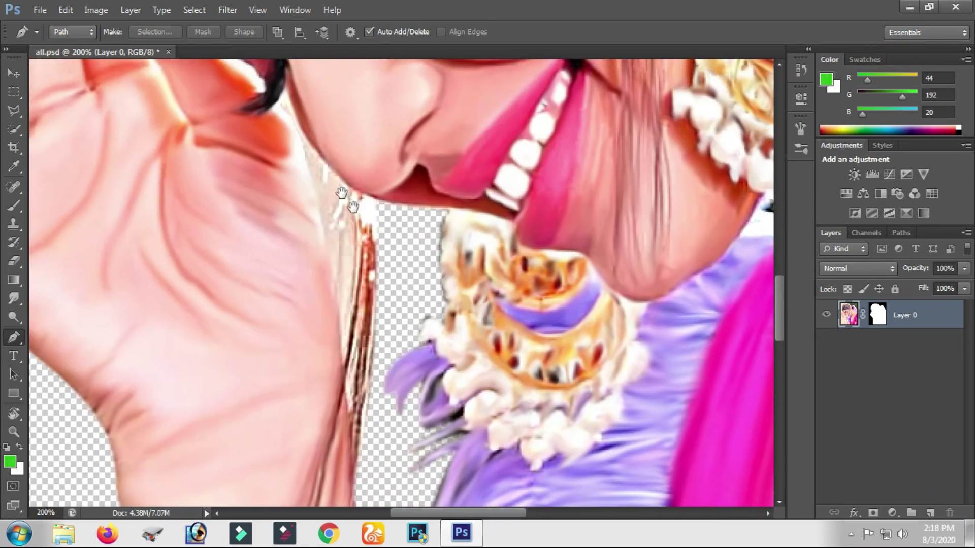
{"action": "scroll", "coordinate": [296, 239], "scroll_direction": "up", "scroll_amount": 8}
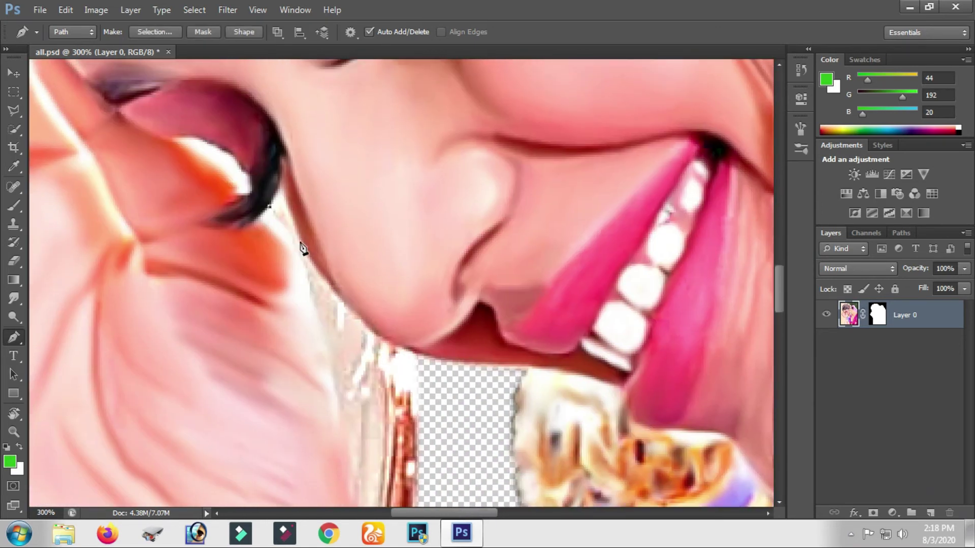
{"action": "left_click", "coordinate": [386, 354]}
{"action": "scroll", "coordinate": [391, 358], "scroll_direction": "down", "scroll_amount": 5}
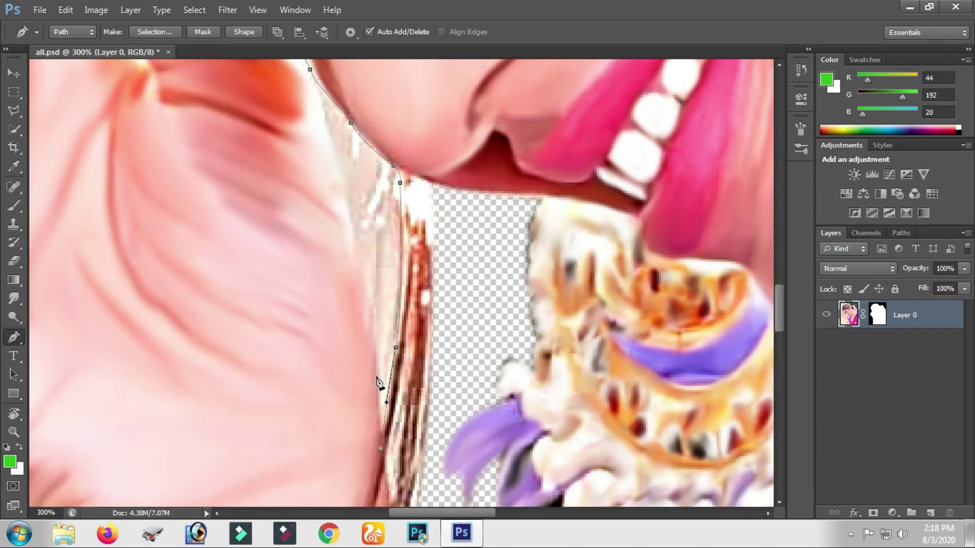
{"action": "left_click_drag", "start_coordinate": [352, 234], "coordinate": [384, 427]}
{"action": "scroll", "coordinate": [318, 238], "scroll_direction": "up", "scroll_amount": 2}
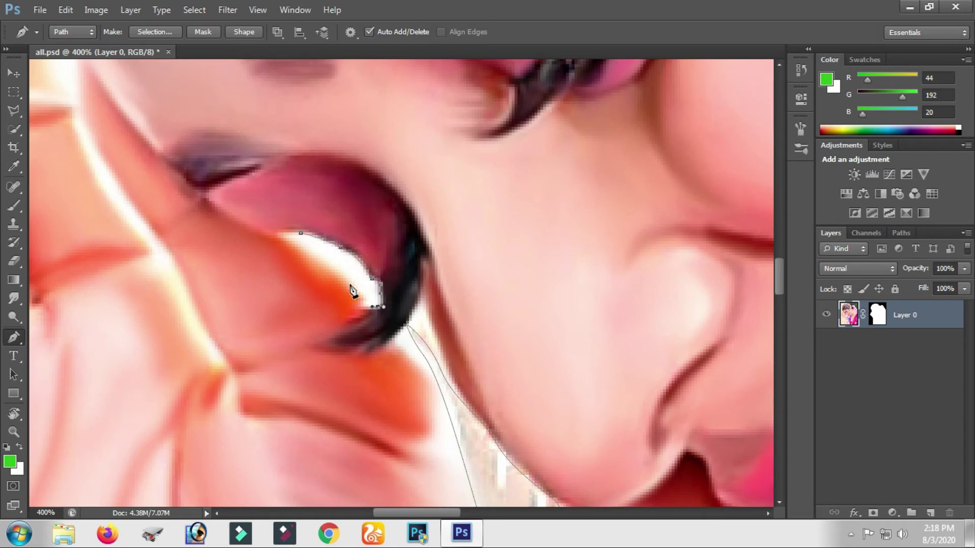
{"action": "left_click_drag", "start_coordinate": [183, 208], "coordinate": [489, 289]}
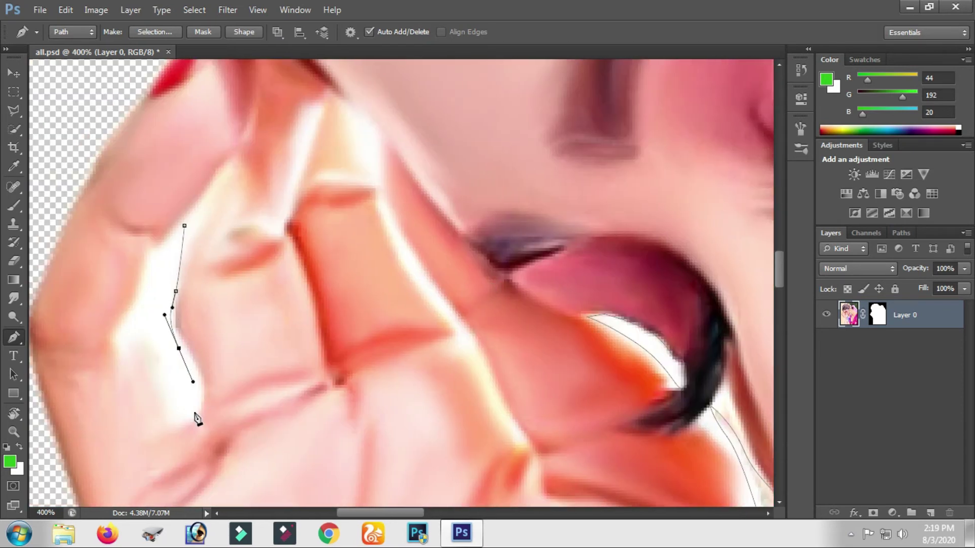
Step: Turn the finger-gap path into a 1 px feathered selection and delete it
{"action": "right_click", "coordinate": [215, 245]}
{"action": "left_click", "coordinate": [243, 284]}
{"action": "key", "text": "Return"}
{"action": "left_click", "coordinate": [194, 10]}
{"action": "left_click", "coordinate": [235, 174]}
{"action": "left_click", "coordinate": [383, 224]}
{"action": "key", "text": "Return"}
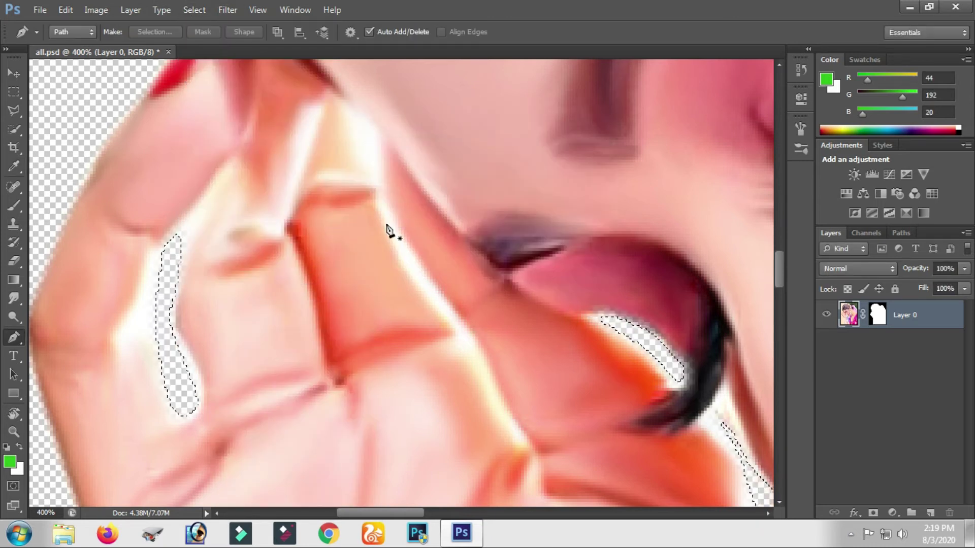
Step: Outline the background gap under the earring by the neck
{"action": "scroll", "coordinate": [348, 266], "scroll_direction": "down", "scroll_amount": 1}
{"action": "scroll", "coordinate": [349, 266], "scroll_direction": "down", "scroll_amount": 2}
{"action": "mouse_move", "coordinate": [560, 196]}
{"action": "left_mouse_down"}
{"action": "mouse_move", "coordinate": [616, 390]}
{"action": "mouse_move", "coordinate": [288, 247]}
{"action": "left_mouse_up"}
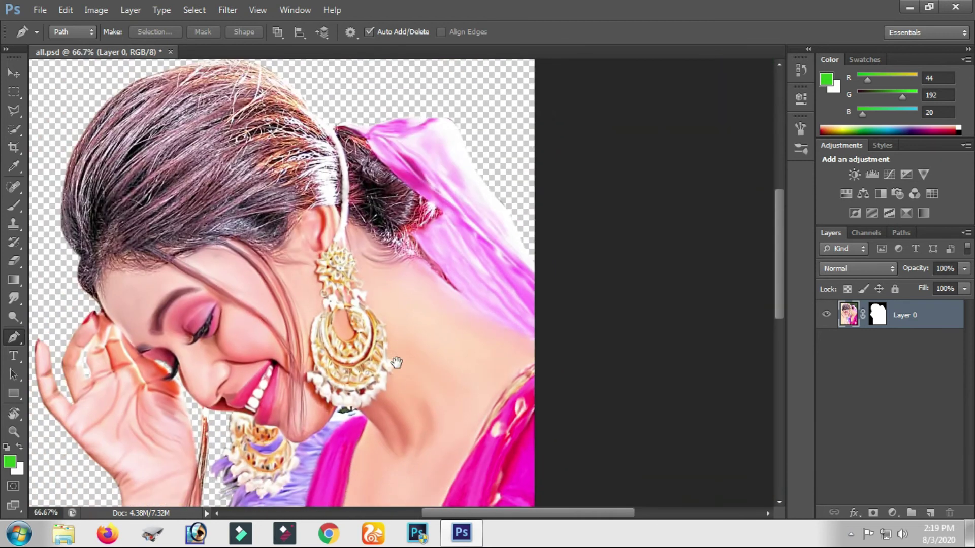
{"action": "scroll", "coordinate": [315, 274], "scroll_direction": "up", "scroll_amount": 1}
{"action": "scroll", "coordinate": [315, 274], "scroll_direction": "up", "scroll_amount": 1}
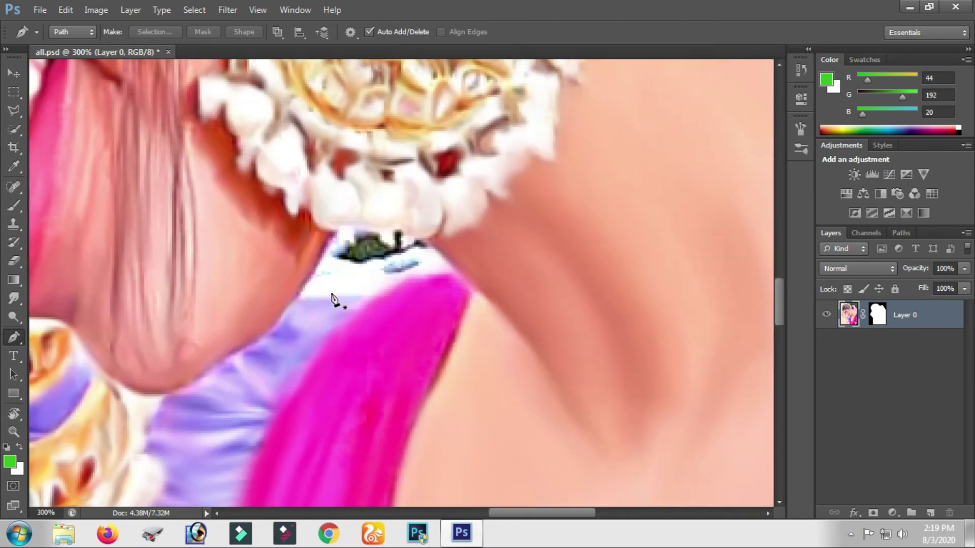
{"action": "left_click", "coordinate": [299, 299]}
Step: Convert the earring-gap path to a 1 px feathered selection and delete it
{"action": "right_click", "coordinate": [354, 225]}
{"action": "left_click", "coordinate": [406, 296]}
{"action": "key", "text": "Return"}
{"action": "left_click", "coordinate": [194, 10]}
{"action": "key", "text": "Escape"}
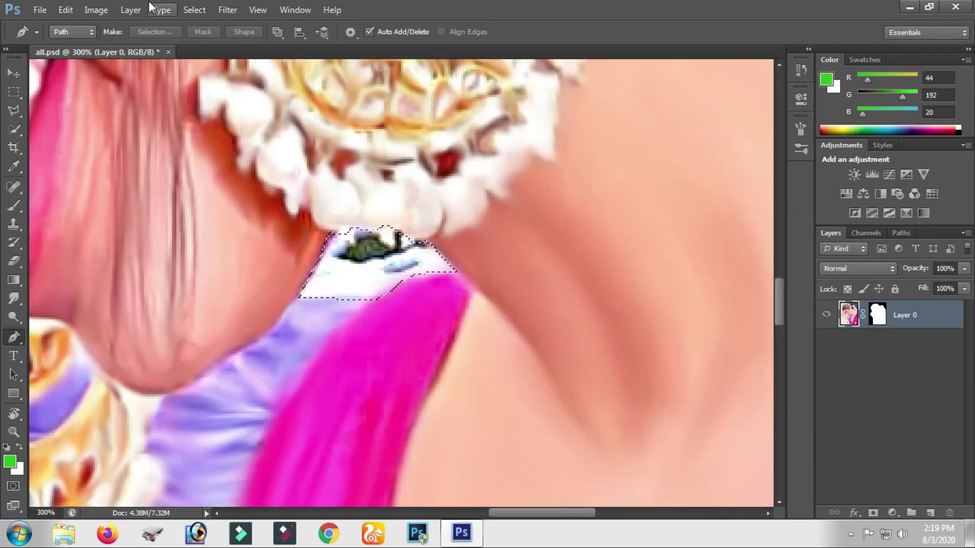
{"action": "left_click", "coordinate": [194, 9]}
{"action": "left_click", "coordinate": [365, 220]}
{"action": "key", "text": "Return"}
{"action": "key", "text": "Delete"}
{"action": "scroll", "coordinate": [338, 232], "scroll_direction": "down", "scroll_amount": 3}
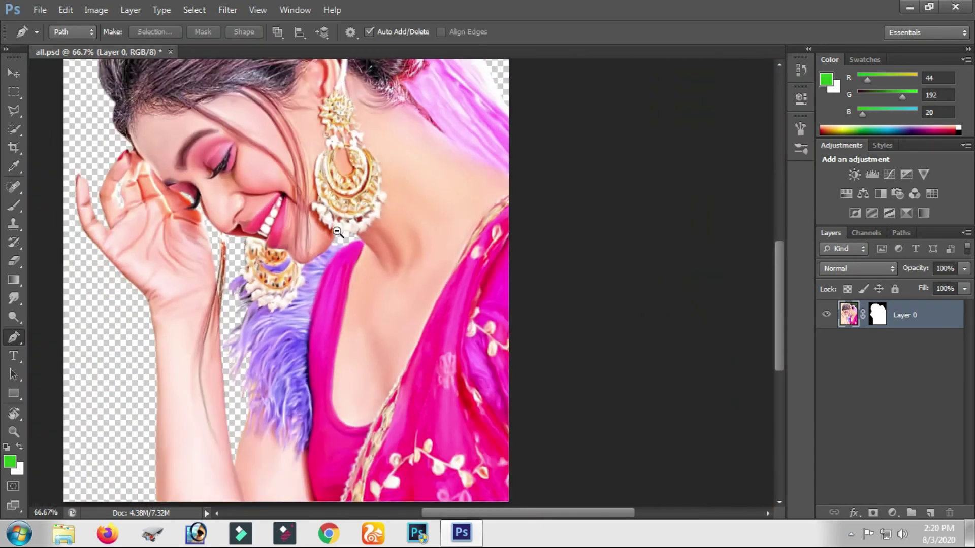
{"action": "scroll", "coordinate": [338, 232], "scroll_direction": "down", "scroll_amount": 2}
Step: Add a navy (313857) Solid Color fill layer and move the portrait layer above it
{"action": "left_click", "coordinate": [850, 534]}
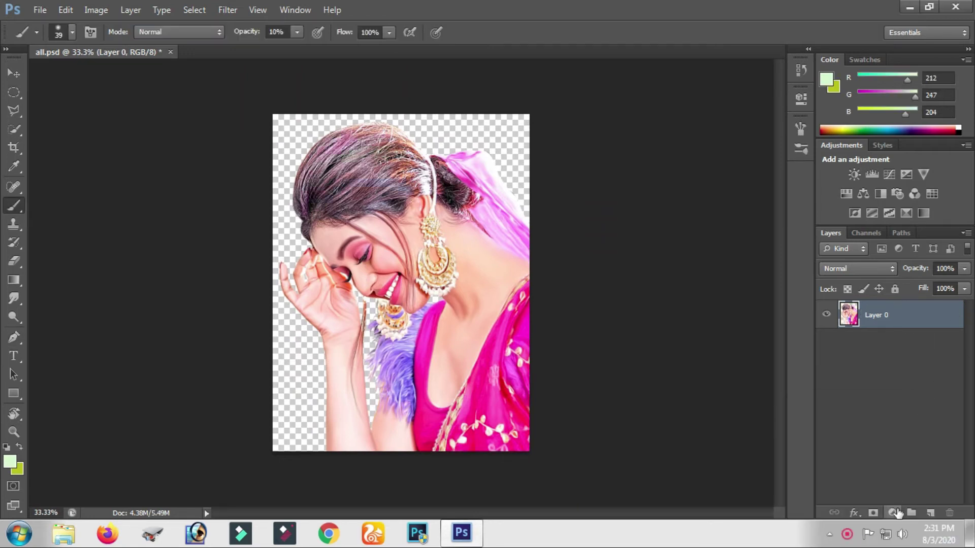
{"action": "left_click", "coordinate": [895, 514]}
{"action": "left_click", "coordinate": [855, 201]}
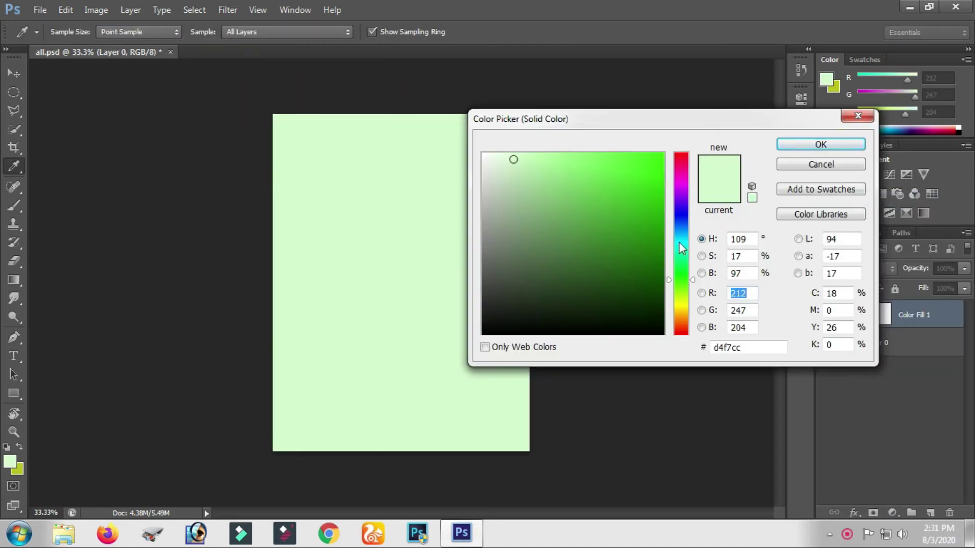
{"action": "left_click", "coordinate": [681, 219]}
{"action": "left_click", "coordinate": [560, 281]}
{"action": "left_click", "coordinate": [612, 300]}
{"action": "left_click", "coordinate": [518, 283]}
{"action": "left_click", "coordinate": [508, 249]}
{"action": "left_click", "coordinate": [561, 273]}
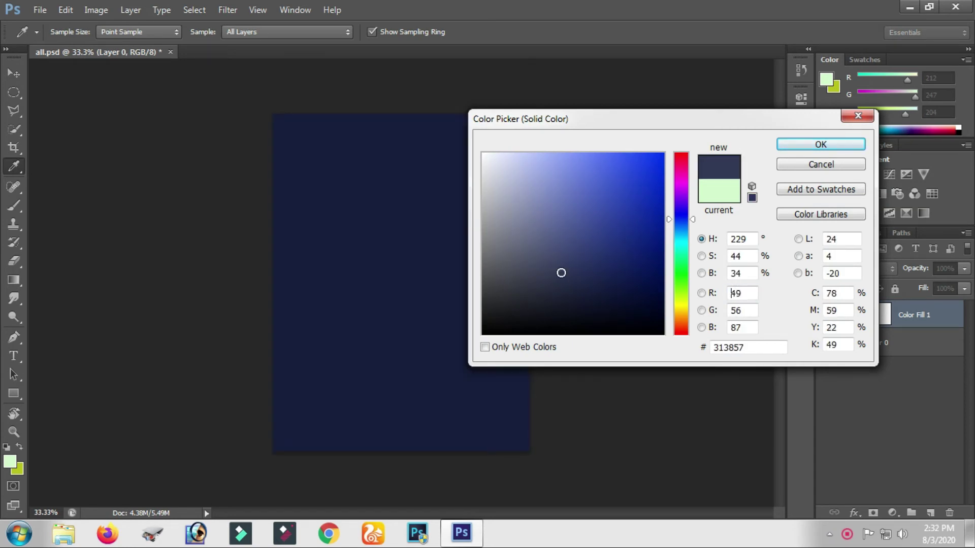
{"action": "left_click", "coordinate": [819, 145]}
{"action": "key", "text": "b"}
{"action": "left_click_drag", "start_coordinate": [908, 315], "coordinate": [908, 355]}
Step: Add a new layer and draw a feathered elliptical selection over the face
{"action": "left_click", "coordinate": [930, 513]}
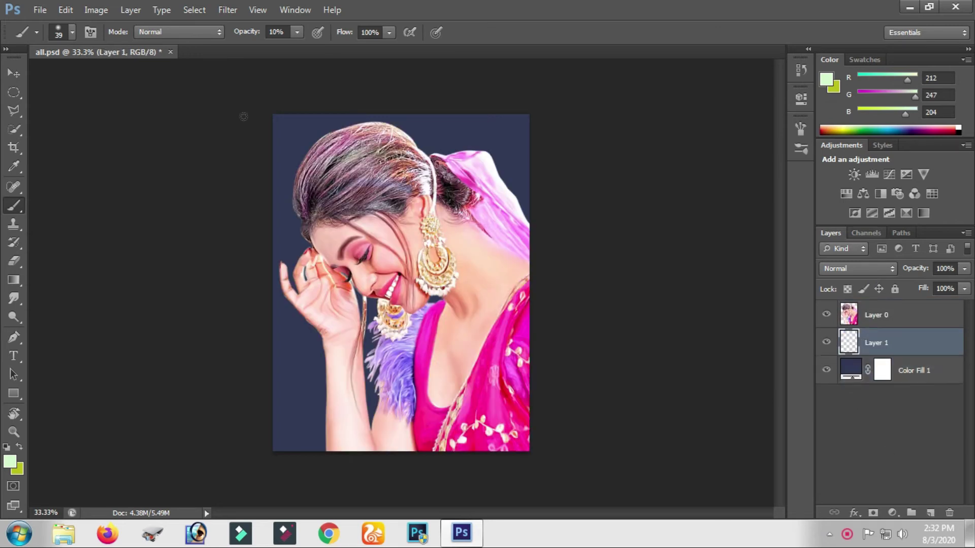
{"action": "left_click", "coordinate": [15, 93]}
{"action": "left_click_drag", "start_coordinate": [359, 202], "coordinate": [437, 279]}
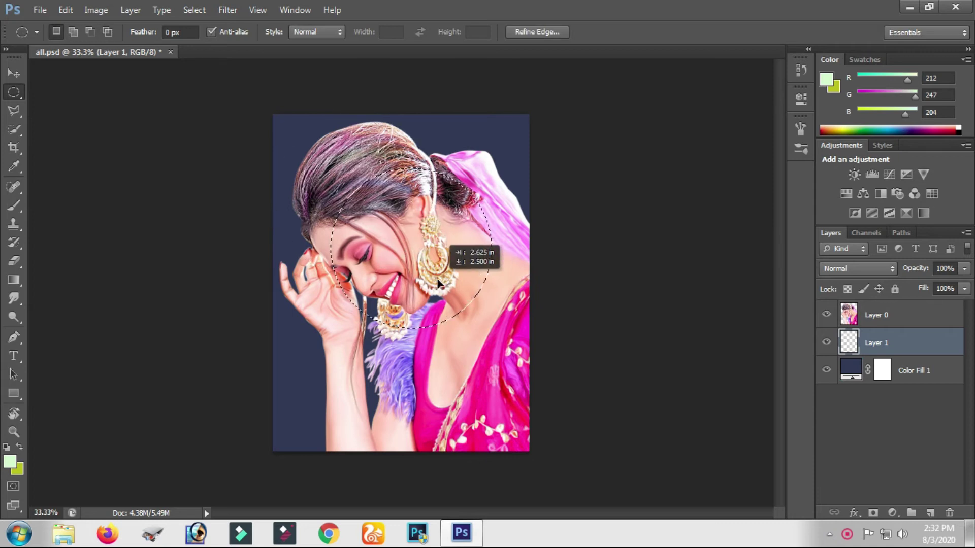
{"action": "left_click", "coordinate": [183, 10]}
{"action": "mouse_move", "coordinate": [205, 167]}
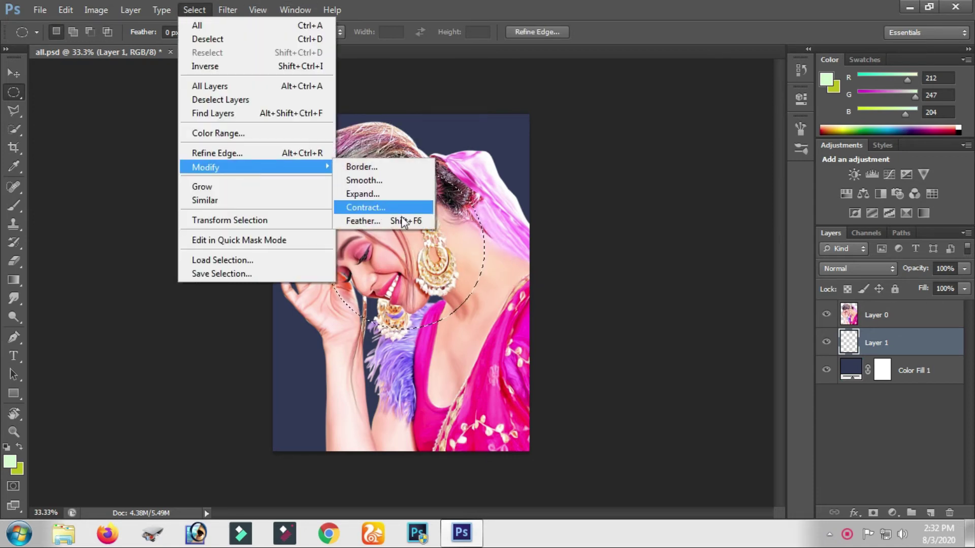
{"action": "left_click", "coordinate": [363, 221]}
{"action": "left_click", "coordinate": [567, 202]}
Step: Fill the oval with a pale mint Solid Color fill layer for the glow
{"action": "left_click", "coordinate": [892, 512]}
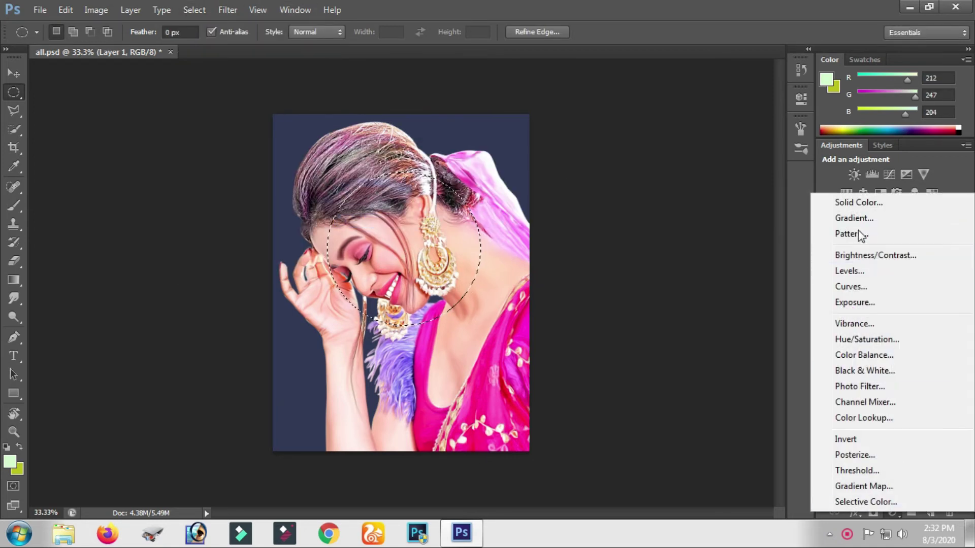
{"action": "left_click", "coordinate": [858, 202]}
{"action": "left_click", "coordinate": [492, 153]}
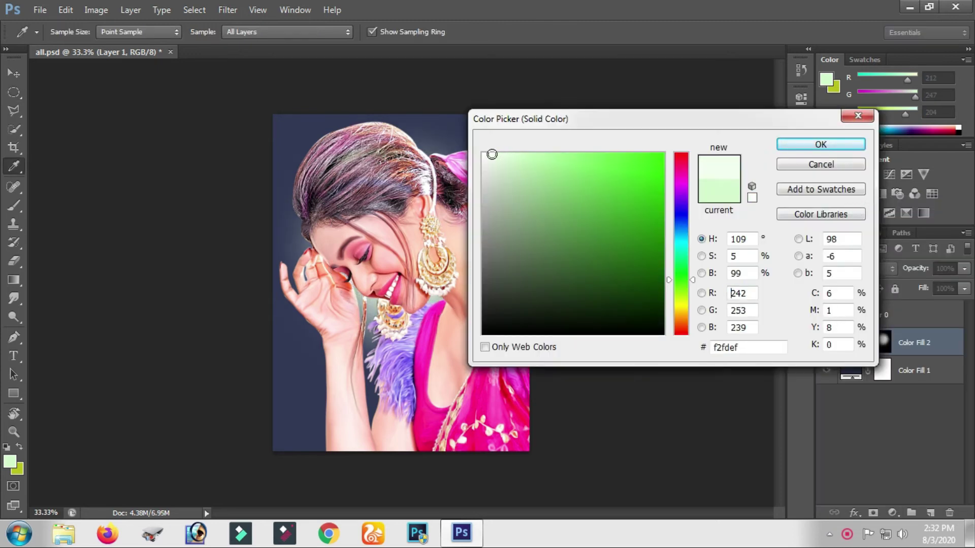
{"action": "left_click", "coordinate": [683, 312]}
{"action": "left_click", "coordinate": [818, 147]}
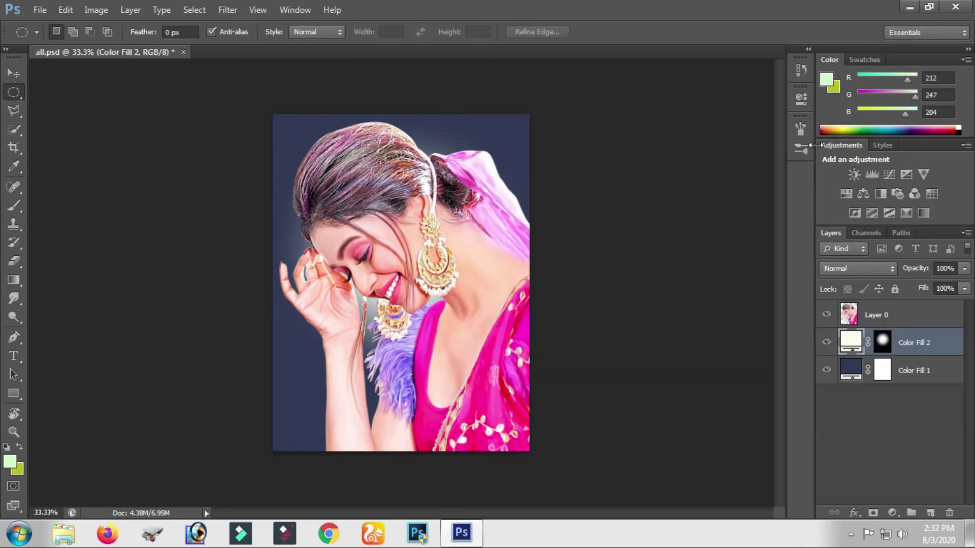
Step: Enlarge the glow fill to about 131%, then reselect the portrait layer and rotate the view
{"action": "left_click", "coordinate": [13, 74]}
{"action": "left_click_drag", "start_coordinate": [531, 116], "coordinate": [573, 75]}
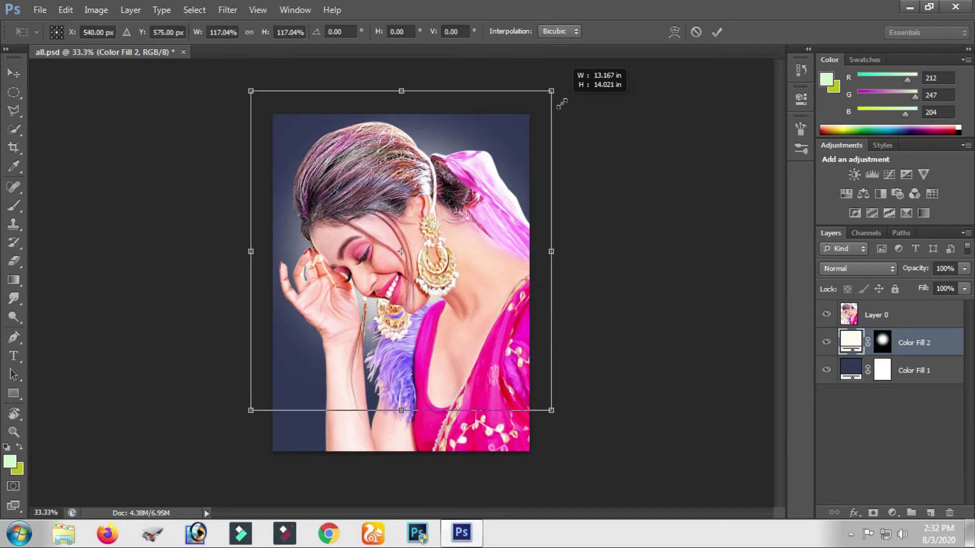
{"action": "left_click", "coordinate": [716, 31]}
{"action": "left_click", "coordinate": [416, 206]}
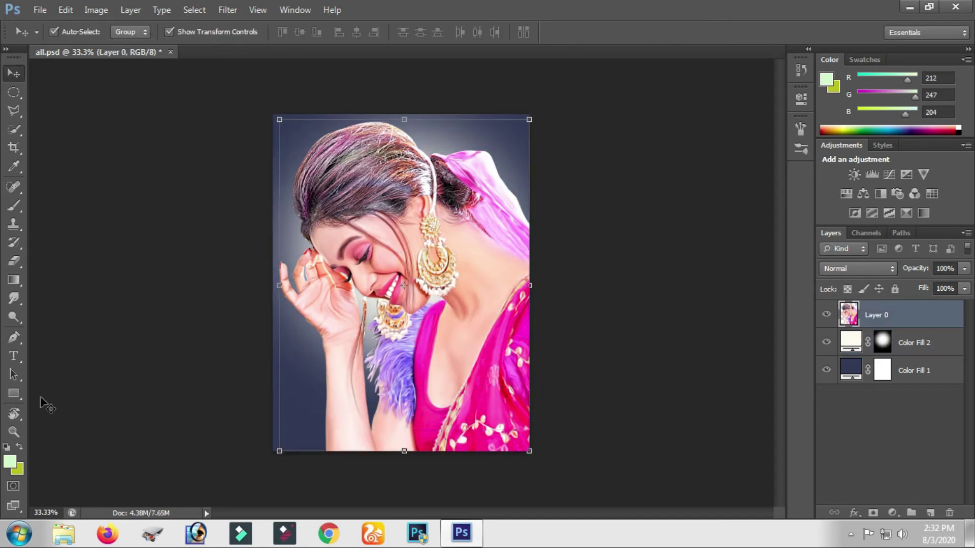
{"action": "left_click", "coordinate": [13, 414]}
{"action": "mouse_move", "coordinate": [544, 330]}
{"action": "left_mouse_down"}
{"action": "mouse_move", "coordinate": [350, 314]}
{"action": "mouse_move", "coordinate": [437, 360]}
{"action": "left_mouse_up"}
Step: Select the Smudge tool and choose the 77 px scatter brush tip from the brush picker
{"action": "left_click", "coordinate": [14, 299]}
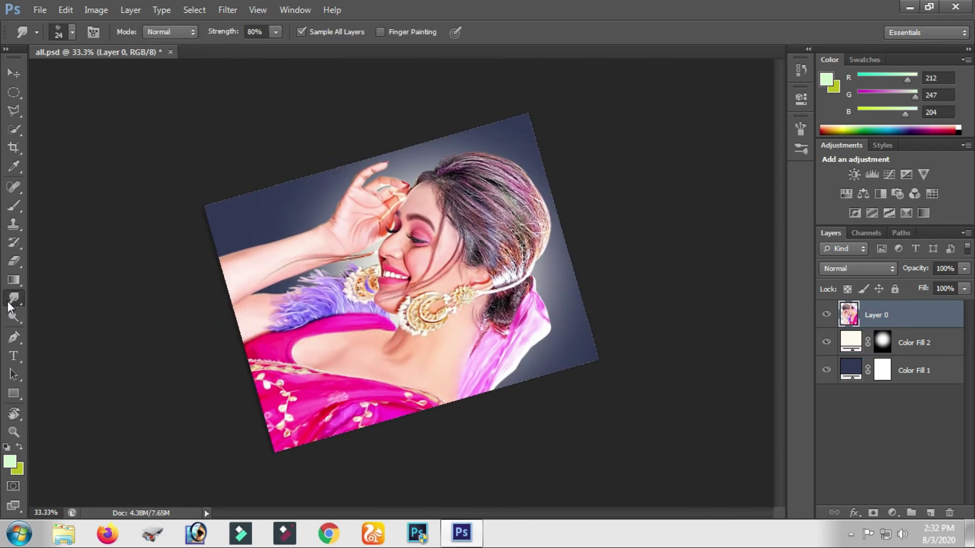
{"action": "right_click", "coordinate": [335, 254]}
{"action": "scroll", "coordinate": [666, 355], "scroll_direction": "down", "scroll_amount": 1}
{"action": "scroll", "coordinate": [666, 354], "scroll_direction": "down", "scroll_amount": 2}
{"action": "scroll", "coordinate": [670, 354], "scroll_direction": "down", "scroll_amount": 2}
{"action": "scroll", "coordinate": [673, 353], "scroll_direction": "down", "scroll_amount": 2}
{"action": "scroll", "coordinate": [677, 353], "scroll_direction": "down", "scroll_amount": 2}
{"action": "scroll", "coordinate": [677, 354], "scroll_direction": "down", "scroll_amount": 2}
{"action": "scroll", "coordinate": [677, 354], "scroll_direction": "down", "scroll_amount": 2}
{"action": "scroll", "coordinate": [677, 354], "scroll_direction": "down", "scroll_amount": 2}
{"action": "scroll", "coordinate": [678, 354], "scroll_direction": "down", "scroll_amount": 2}
{"action": "scroll", "coordinate": [678, 354], "scroll_direction": "down", "scroll_amount": 2}
{"action": "scroll", "coordinate": [558, 264], "scroll_direction": "down", "scroll_amount": 2}
{"action": "left_click", "coordinate": [529, 234]}
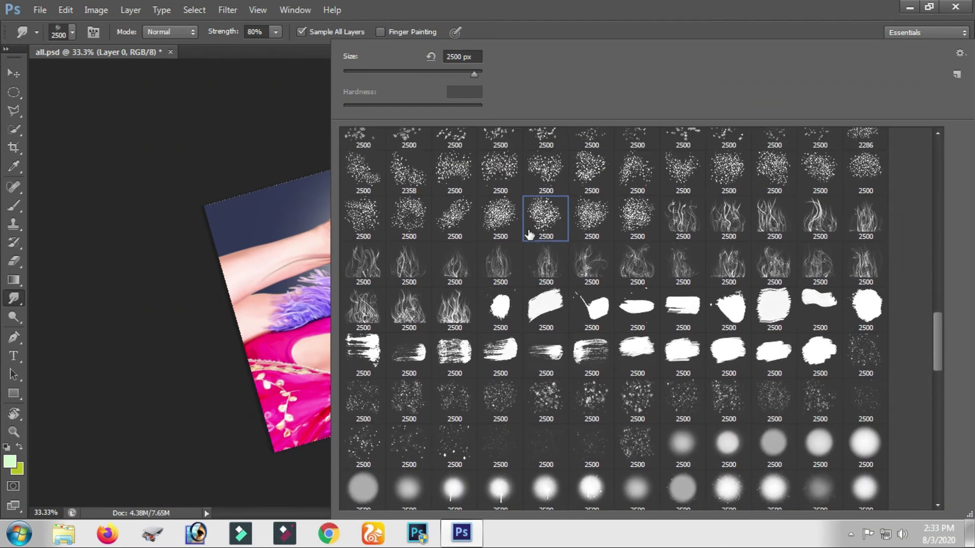
{"action": "left_click", "coordinate": [593, 216]}
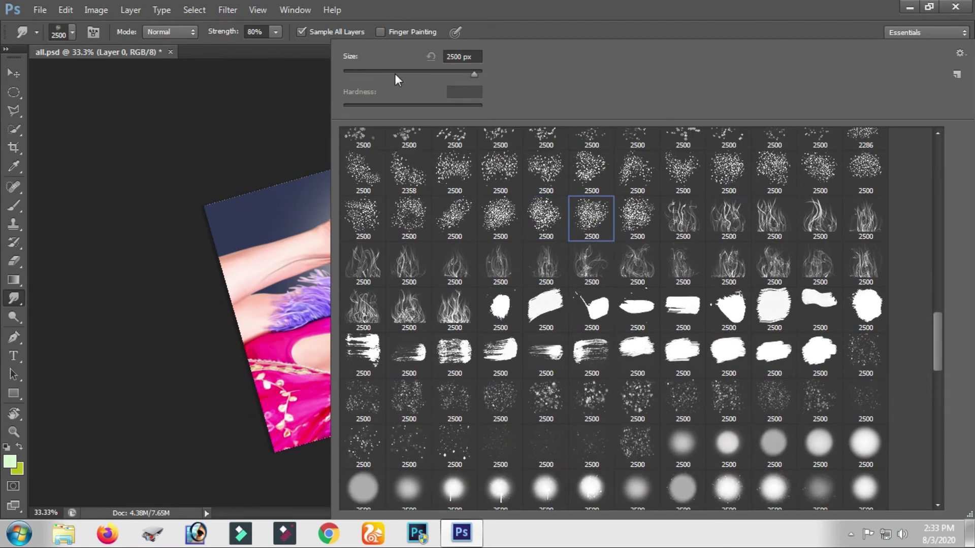
{"action": "left_click", "coordinate": [246, 231]}
Step: Zoom in on the hairline and lower the smudge brush spacing to 1% in the Brush panel
{"action": "left_click_drag", "start_coordinate": [411, 193], "coordinate": [304, 227]}
{"action": "key", "text": "b"}
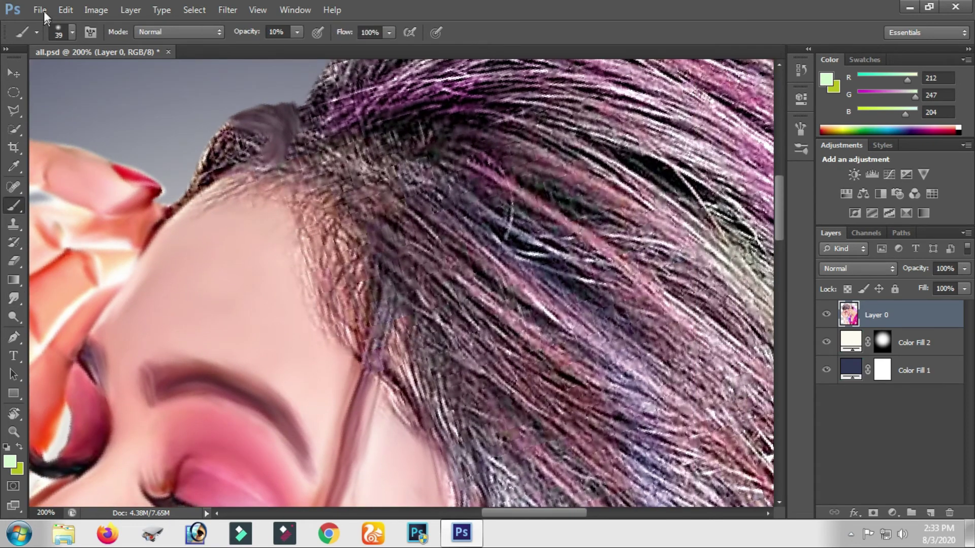
{"action": "left_click", "coordinate": [91, 32]}
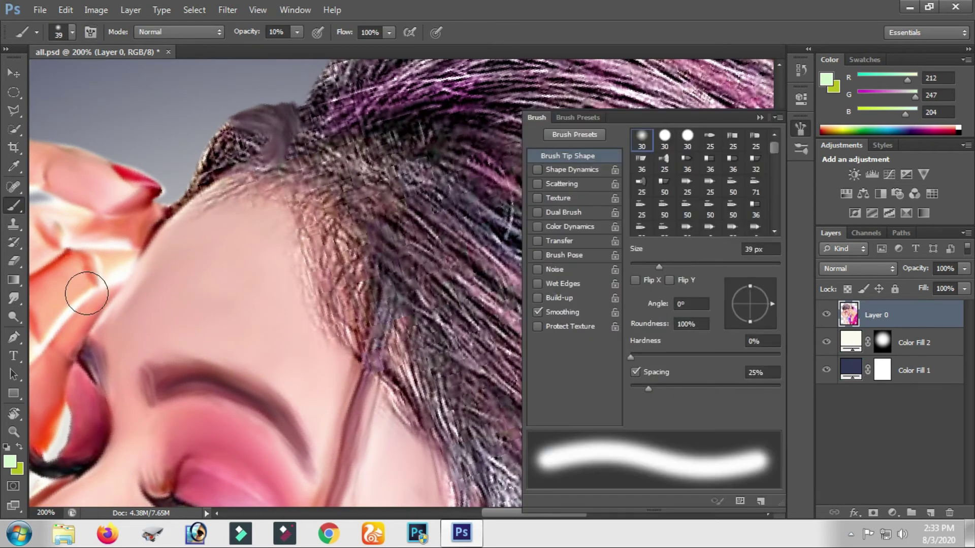
{"action": "left_click", "coordinate": [14, 299]}
{"action": "left_click_drag", "start_coordinate": [651, 385], "coordinate": [618, 388]}
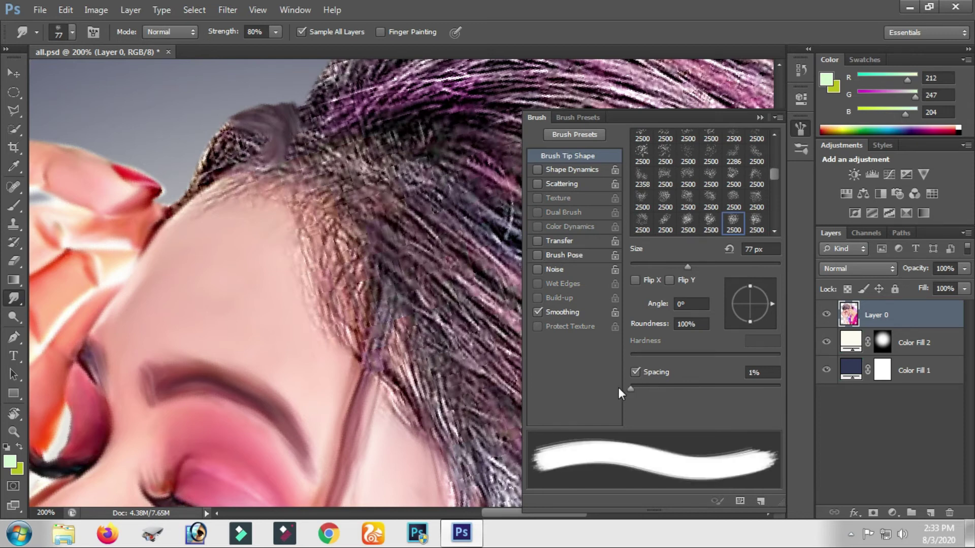
{"action": "left_click", "coordinate": [759, 117]}
{"action": "mouse_move", "coordinate": [436, 187]}
{"action": "left_mouse_down"}
{"action": "mouse_move", "coordinate": [478, 277]}
{"action": "mouse_move", "coordinate": [447, 279]}
{"action": "left_mouse_up"}
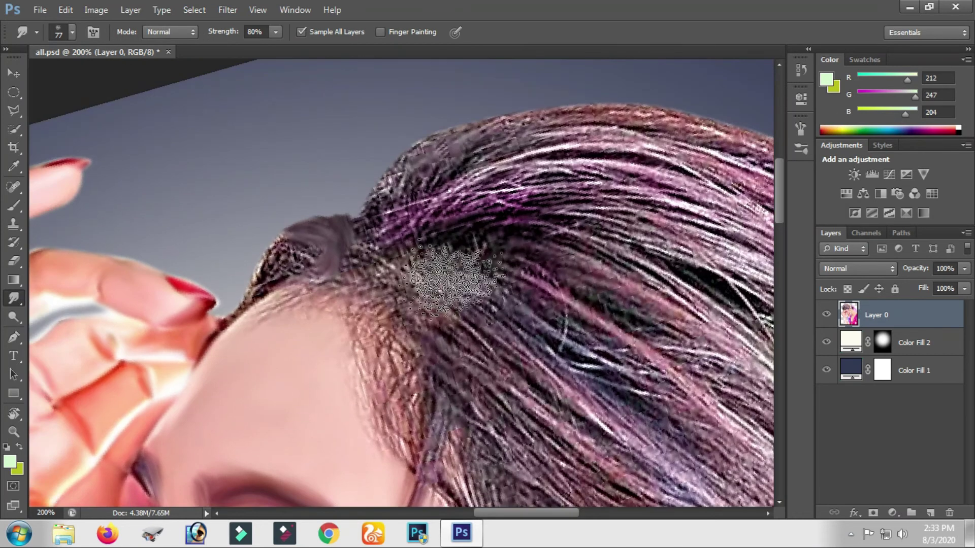
Step: Set the smudge brush to 31 px and 67% strength, and smudge a purple streak up the hair
{"action": "key", "text": "F5"}
{"action": "left_click_drag", "start_coordinate": [364, 75], "coordinate": [350, 75]}
{"action": "key", "text": "F5"}
{"action": "left_click_drag", "start_coordinate": [390, 251], "coordinate": [379, 270]}
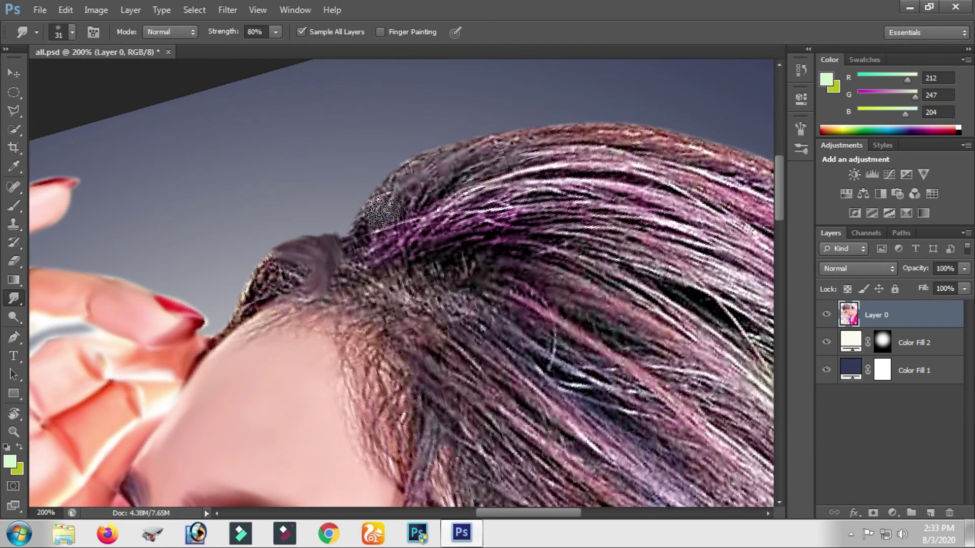
{"action": "left_click", "coordinate": [395, 264]}
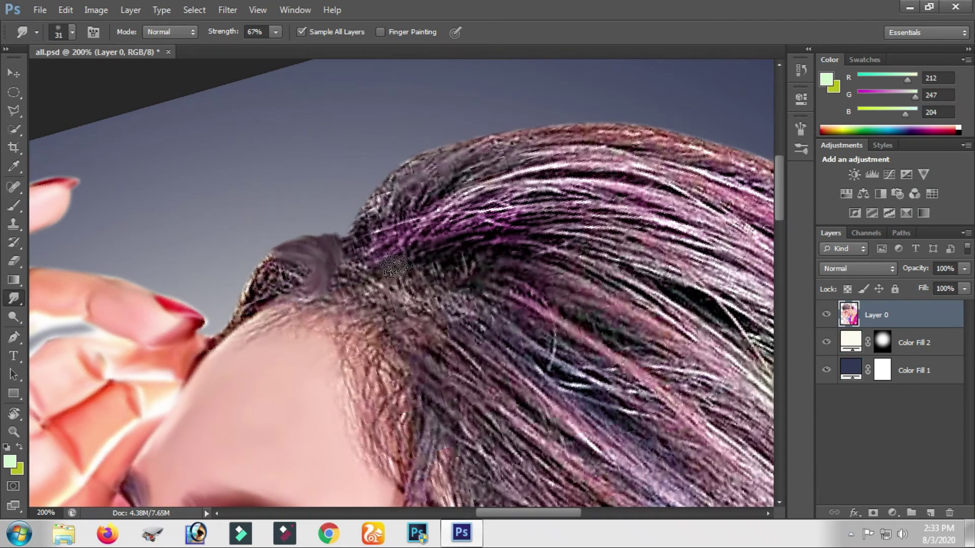
{"action": "left_click_drag", "start_coordinate": [383, 274], "coordinate": [403, 195]}
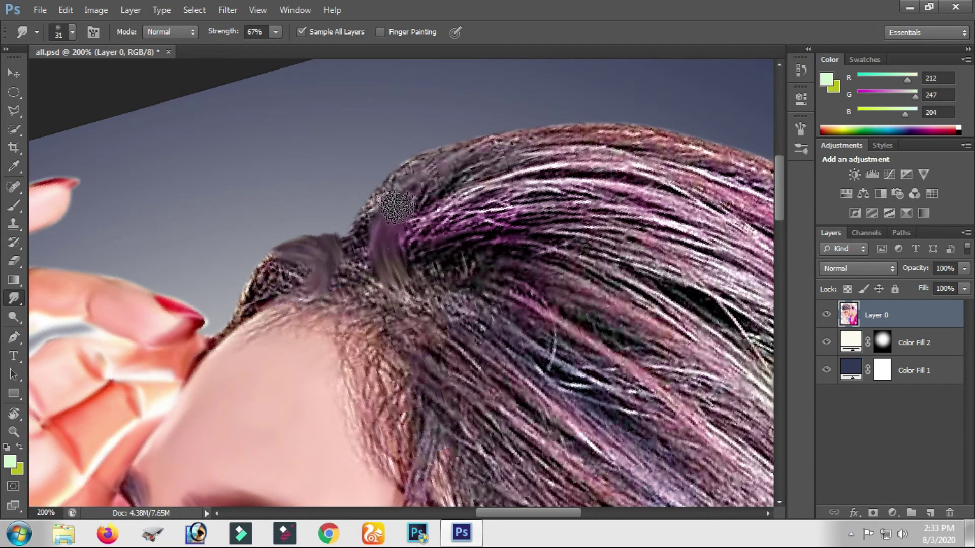
{"action": "left_click_drag", "start_coordinate": [412, 246], "coordinate": [477, 170]}
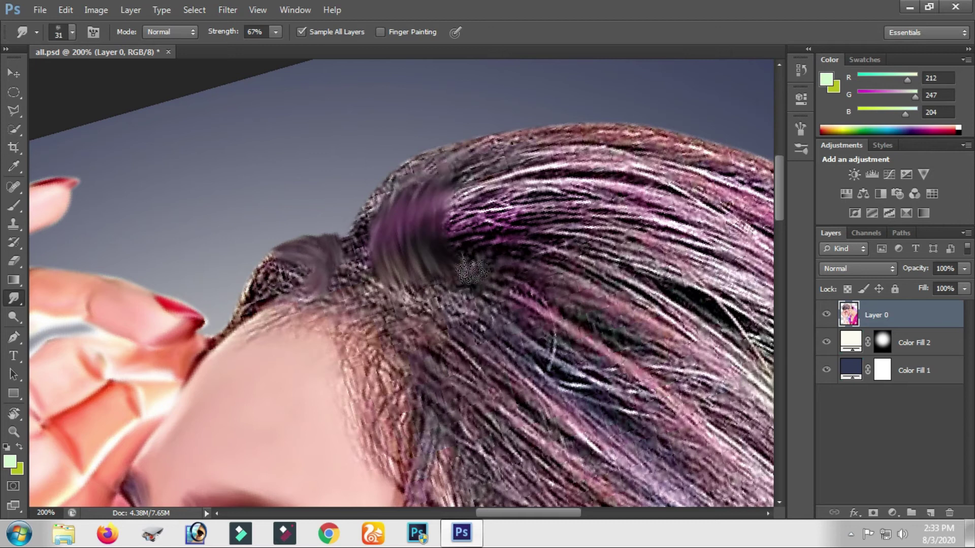
Step: Smooth the edges of the purple smudge near the hairline
{"action": "left_click_drag", "start_coordinate": [388, 282], "coordinate": [413, 167]}
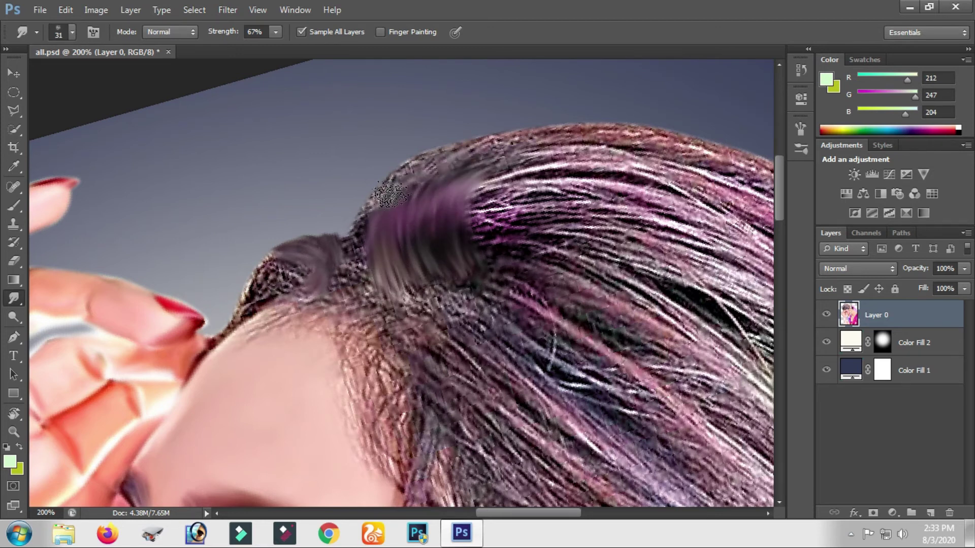
{"action": "left_click_drag", "start_coordinate": [508, 162], "coordinate": [370, 172]}
{"action": "mouse_move", "coordinate": [350, 277]}
{"action": "left_mouse_down"}
{"action": "mouse_move", "coordinate": [384, 286]}
{"action": "mouse_move", "coordinate": [386, 208]}
{"action": "left_mouse_up"}
{"action": "scroll", "coordinate": [381, 274], "scroll_direction": "up", "scroll_amount": 5}
{"action": "mouse_move", "coordinate": [381, 276]}
{"action": "left_mouse_down"}
{"action": "mouse_move", "coordinate": [401, 247]}
{"action": "mouse_move", "coordinate": [380, 292]}
{"action": "left_mouse_up"}
{"action": "mouse_move", "coordinate": [427, 401]}
{"action": "left_mouse_down"}
{"action": "mouse_move", "coordinate": [300, 330]}
{"action": "mouse_move", "coordinate": [407, 239]}
{"action": "left_mouse_up"}
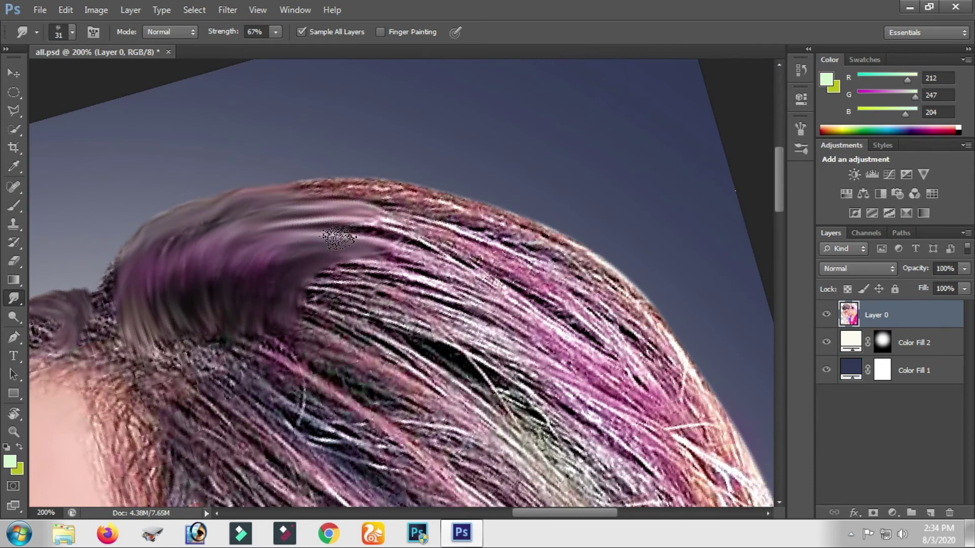
Step: Smooth the top hair edge toward the right and pull the purple band down over the strands
{"action": "mouse_move", "coordinate": [277, 205]}
{"action": "left_mouse_down"}
{"action": "mouse_move", "coordinate": [420, 203]}
{"action": "mouse_move", "coordinate": [584, 259]}
{"action": "left_mouse_up"}
{"action": "left_click_drag", "start_coordinate": [371, 223], "coordinate": [549, 289]}
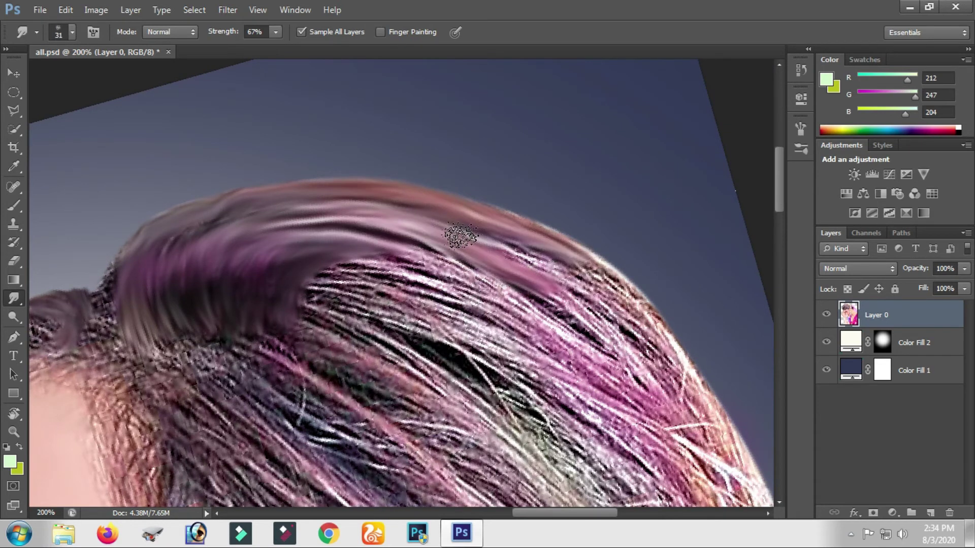
{"action": "left_click_drag", "start_coordinate": [456, 228], "coordinate": [594, 294]}
{"action": "left_click_drag", "start_coordinate": [305, 315], "coordinate": [480, 300]}
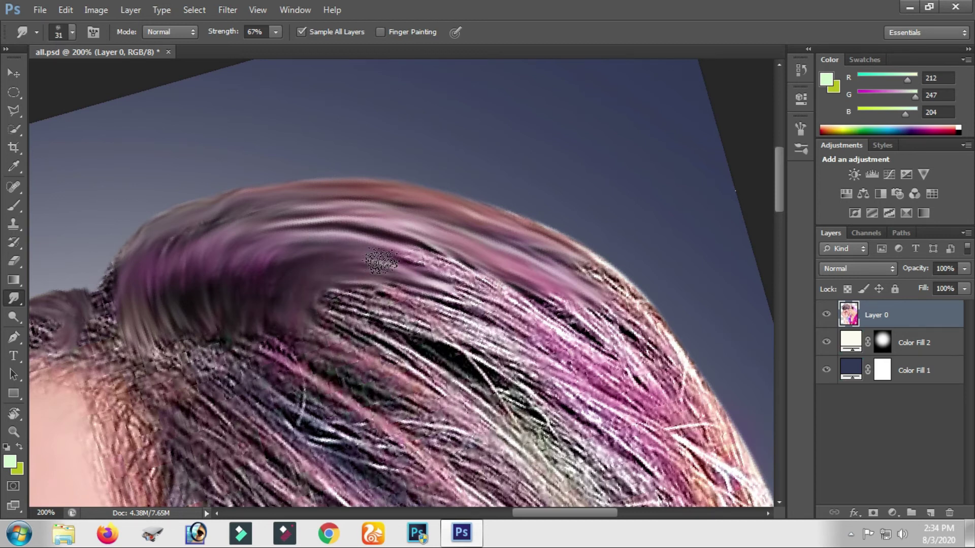
{"action": "mouse_move", "coordinate": [365, 238]}
{"action": "left_mouse_down"}
{"action": "mouse_move", "coordinate": [483, 279]}
{"action": "mouse_move", "coordinate": [598, 348]}
{"action": "left_mouse_up"}
{"action": "left_click_drag", "start_coordinate": [503, 292], "coordinate": [609, 350]}
{"action": "left_click_drag", "start_coordinate": [538, 284], "coordinate": [625, 356]}
Step: Smooth the right hair edge downward, then the rough left and top edges
{"action": "left_click_drag", "start_coordinate": [563, 299], "coordinate": [642, 359]}
{"action": "left_click_drag", "start_coordinate": [564, 259], "coordinate": [696, 391]}
{"action": "mouse_move", "coordinate": [711, 427]}
{"action": "left_mouse_down"}
{"action": "mouse_move", "coordinate": [653, 360]}
{"action": "mouse_move", "coordinate": [741, 472]}
{"action": "left_mouse_up"}
{"action": "left_click_drag", "start_coordinate": [614, 363], "coordinate": [741, 483]}
{"action": "left_click_drag", "start_coordinate": [594, 376], "coordinate": [701, 470]}
{"action": "left_click_drag", "start_coordinate": [164, 307], "coordinate": [402, 364]}
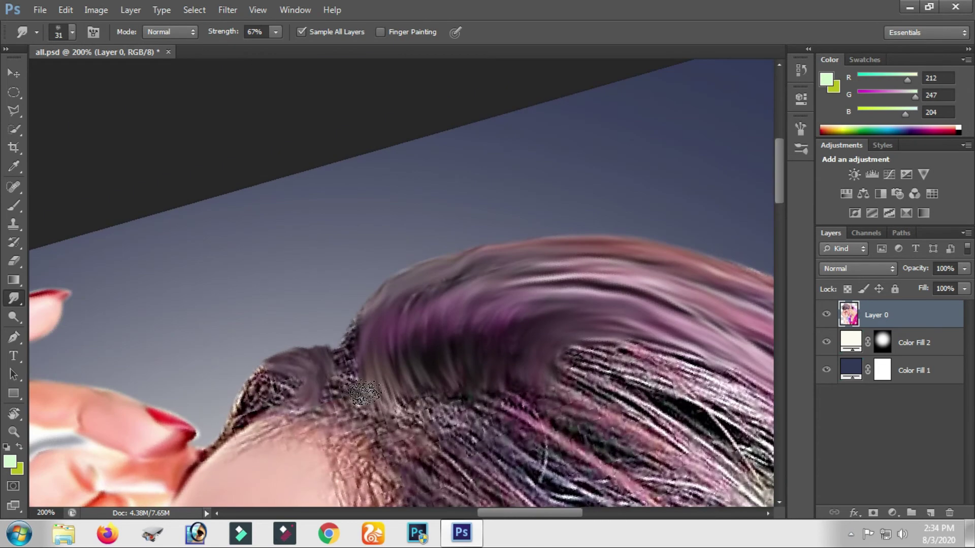
{"action": "left_click_drag", "start_coordinate": [363, 392], "coordinate": [378, 299]}
{"action": "left_click_drag", "start_coordinate": [524, 260], "coordinate": [440, 274]}
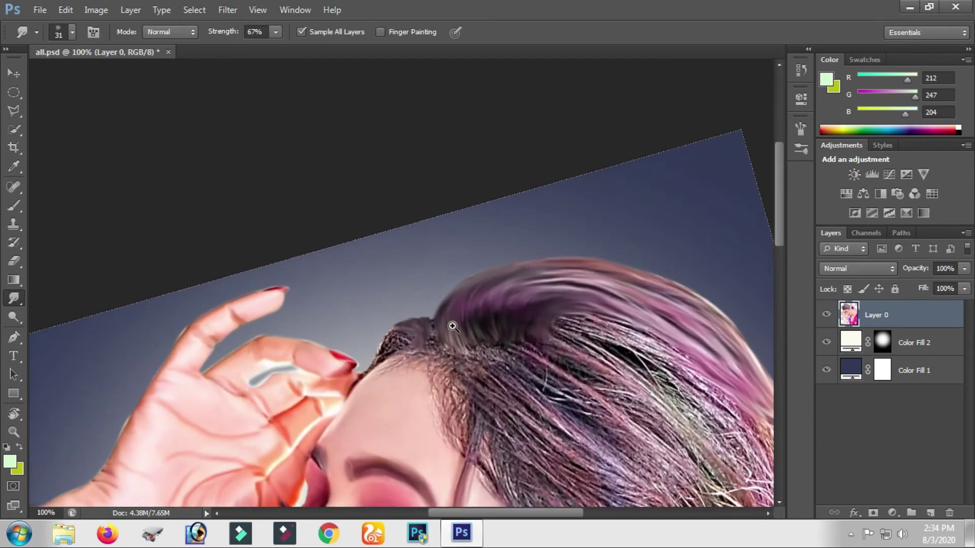
Step: Smear the brown side hair strands down and to the right
{"action": "scroll", "coordinate": [439, 324], "scroll_direction": "up", "scroll_amount": 3}
{"action": "scroll", "coordinate": [327, 290], "scroll_direction": "down", "scroll_amount": 1}
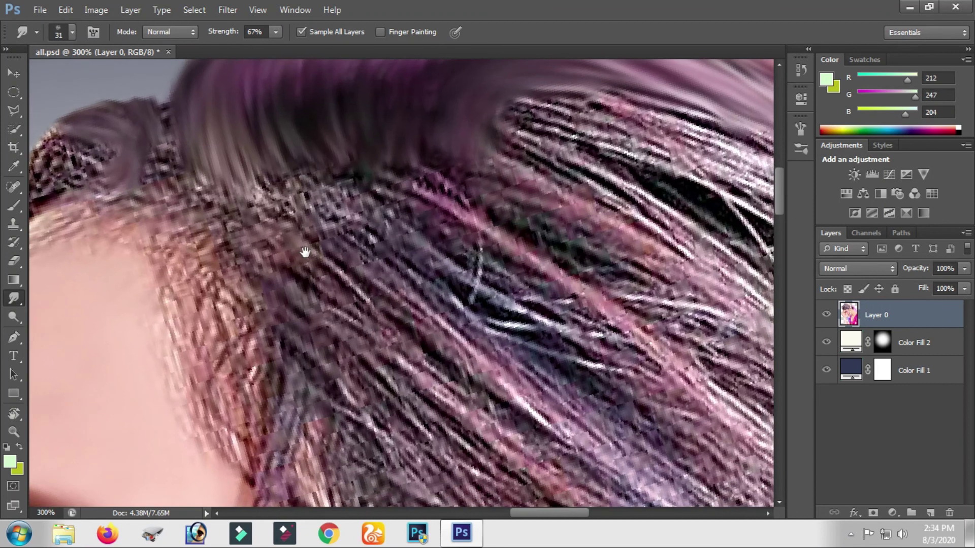
{"action": "mouse_move", "coordinate": [284, 236]}
{"action": "left_mouse_down"}
{"action": "mouse_move", "coordinate": [321, 321]}
{"action": "mouse_move", "coordinate": [424, 377]}
{"action": "left_mouse_up"}
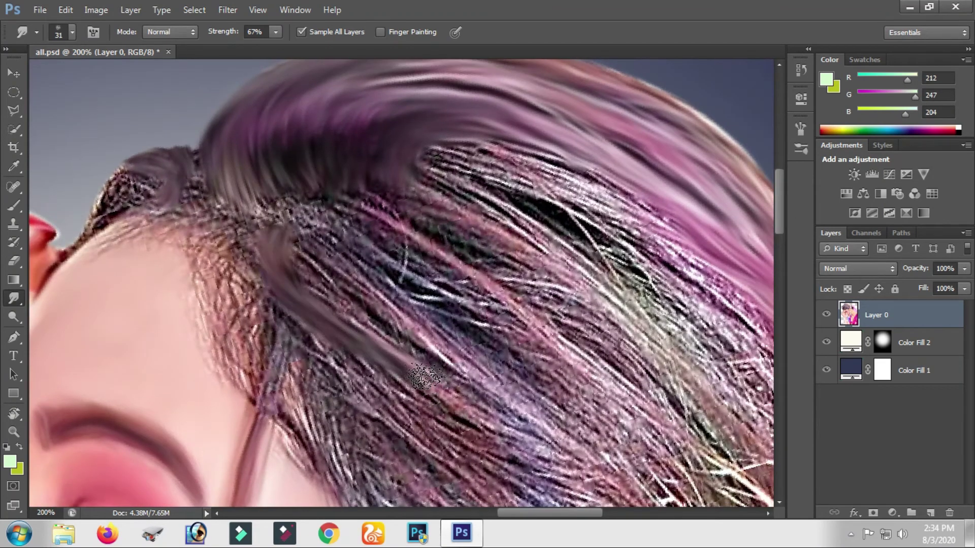
{"action": "left_click_drag", "start_coordinate": [315, 231], "coordinate": [437, 355]}
{"action": "mouse_move", "coordinate": [347, 233]}
{"action": "left_mouse_down"}
{"action": "mouse_move", "coordinate": [467, 340]}
{"action": "mouse_move", "coordinate": [414, 289]}
{"action": "mouse_move", "coordinate": [502, 325]}
{"action": "left_mouse_up"}
{"action": "left_click_drag", "start_coordinate": [401, 231], "coordinate": [523, 315]}
{"action": "left_click_drag", "start_coordinate": [345, 231], "coordinate": [465, 274]}
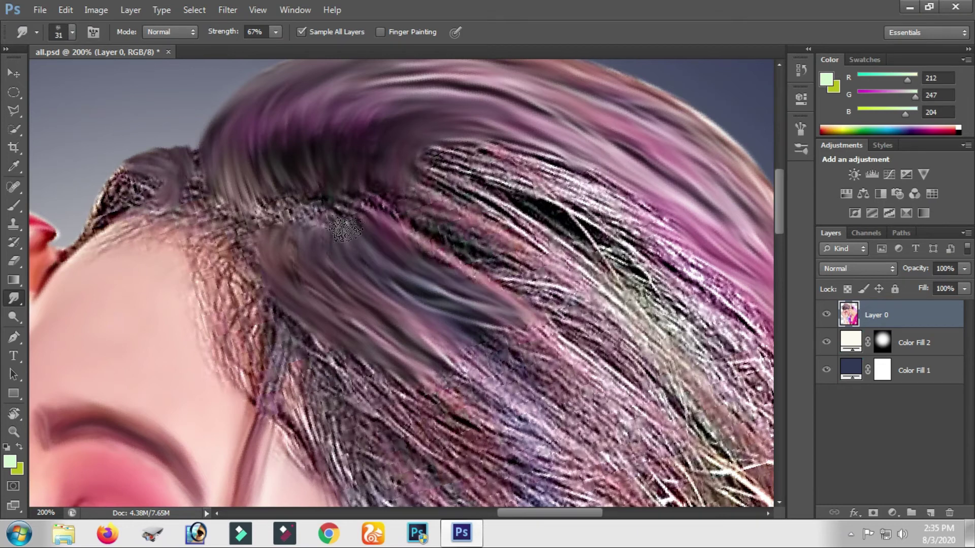
{"action": "left_click_drag", "start_coordinate": [355, 274], "coordinate": [475, 348]}
{"action": "left_click_drag", "start_coordinate": [365, 236], "coordinate": [482, 335]}
{"action": "left_click_drag", "start_coordinate": [320, 249], "coordinate": [447, 363]}
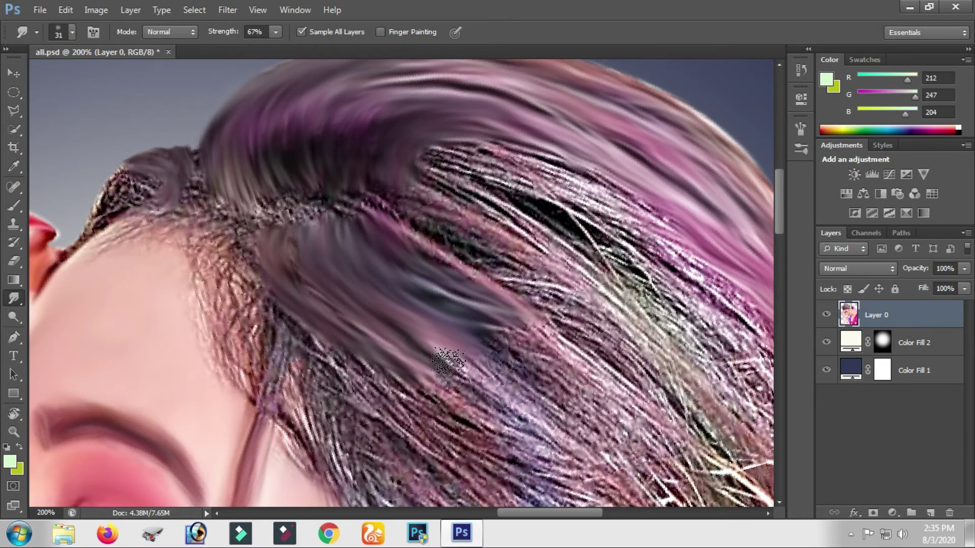
Step: Extend the smudged streak further down through the side hair
{"action": "left_click_drag", "start_coordinate": [299, 264], "coordinate": [442, 381]}
{"action": "left_click_drag", "start_coordinate": [398, 221], "coordinate": [324, 66]}
{"action": "mouse_move", "coordinate": [355, 148]}
{"action": "left_mouse_down"}
{"action": "mouse_move", "coordinate": [431, 180]}
{"action": "mouse_move", "coordinate": [508, 304]}
{"action": "mouse_move", "coordinate": [446, 168]}
{"action": "mouse_move", "coordinate": [507, 309]}
{"action": "left_mouse_up"}
{"action": "left_click_drag", "start_coordinate": [456, 144], "coordinate": [490, 304]}
{"action": "scroll", "coordinate": [490, 305], "scroll_direction": "down", "scroll_amount": 3}
{"action": "left_click_drag", "start_coordinate": [502, 172], "coordinate": [447, 330]}
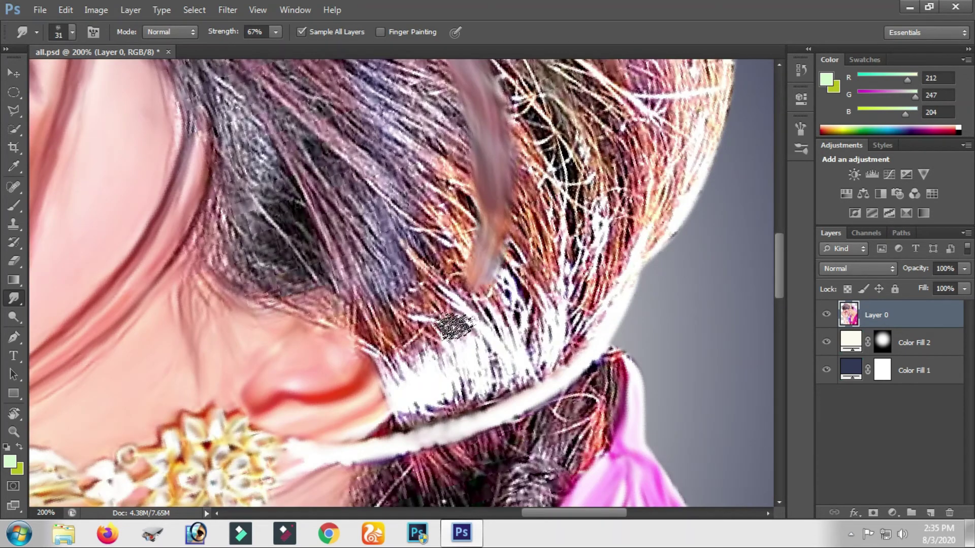
{"action": "left_click_drag", "start_coordinate": [505, 216], "coordinate": [429, 378]}
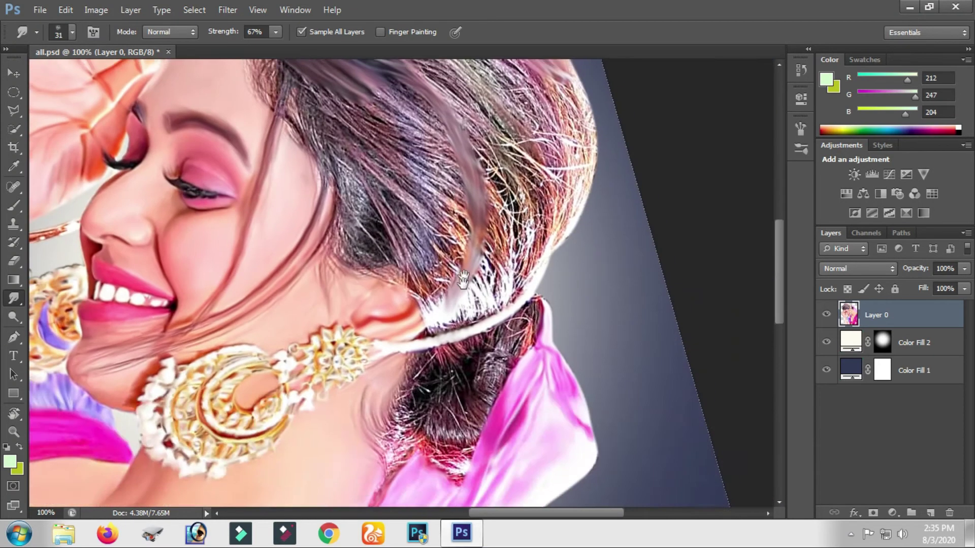
{"action": "left_click_drag", "start_coordinate": [458, 233], "coordinate": [310, 120]}
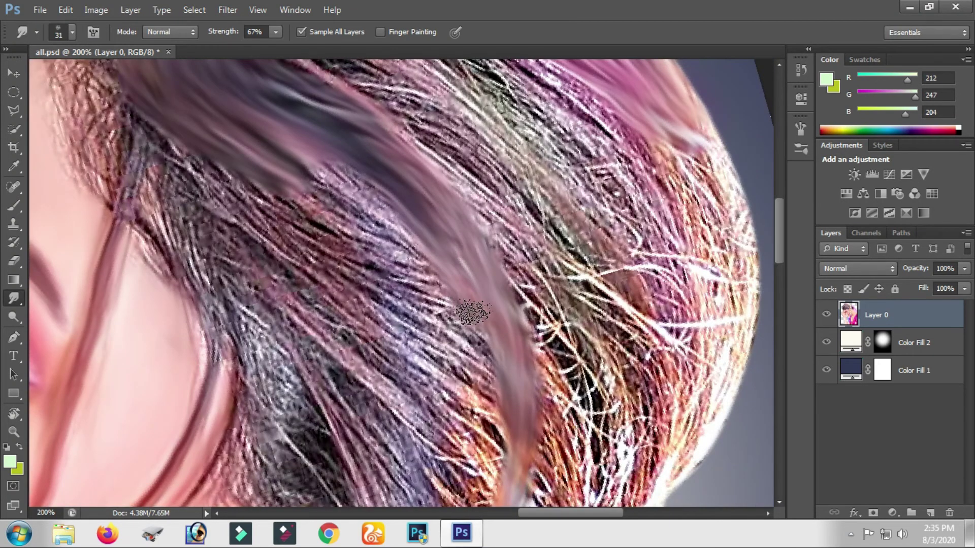
Step: Smudge the strand and its purplish highlights down toward the ear, including the grey hair edge
{"action": "scroll", "coordinate": [447, 254], "scroll_direction": "down", "scroll_amount": 3}
{"action": "left_click_drag", "start_coordinate": [443, 216], "coordinate": [484, 442]}
{"action": "mouse_move", "coordinate": [499, 304]}
{"action": "left_mouse_down"}
{"action": "mouse_move", "coordinate": [519, 225]}
{"action": "mouse_move", "coordinate": [459, 450]}
{"action": "mouse_move", "coordinate": [472, 451]}
{"action": "left_mouse_up"}
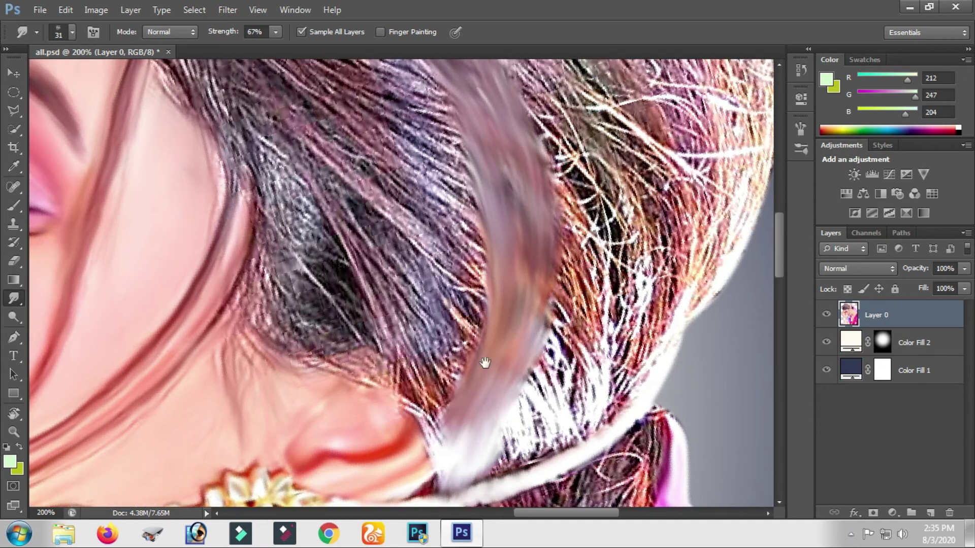
{"action": "scroll", "coordinate": [482, 359], "scroll_direction": "up", "scroll_amount": 5}
{"action": "mouse_move", "coordinate": [413, 232]}
{"action": "left_mouse_down"}
{"action": "mouse_move", "coordinate": [464, 388]}
{"action": "mouse_move", "coordinate": [471, 380]}
{"action": "left_mouse_up"}
{"action": "scroll", "coordinate": [470, 379], "scroll_direction": "down", "scroll_amount": 2}
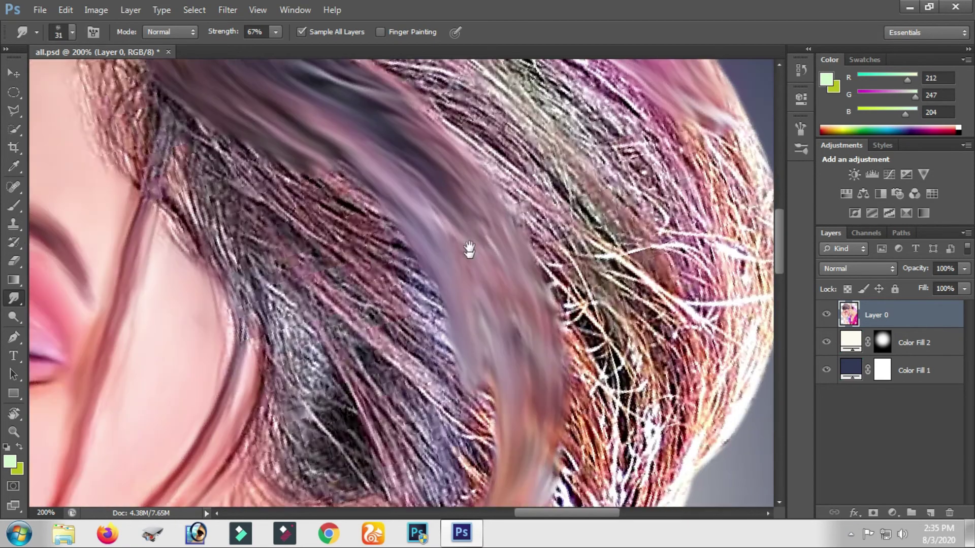
{"action": "scroll", "coordinate": [467, 254], "scroll_direction": "down", "scroll_amount": 1}
{"action": "left_click_drag", "start_coordinate": [463, 235], "coordinate": [439, 417]}
{"action": "mouse_move", "coordinate": [467, 246]}
{"action": "left_mouse_down"}
{"action": "mouse_move", "coordinate": [461, 359]}
{"action": "mouse_move", "coordinate": [438, 448]}
{"action": "left_mouse_up"}
{"action": "mouse_move", "coordinate": [325, 71]}
{"action": "left_mouse_down"}
{"action": "mouse_move", "coordinate": [379, 287]}
{"action": "mouse_move", "coordinate": [482, 445]}
{"action": "mouse_move", "coordinate": [477, 289]}
{"action": "left_mouse_up"}
{"action": "left_click_drag", "start_coordinate": [462, 435], "coordinate": [454, 457]}
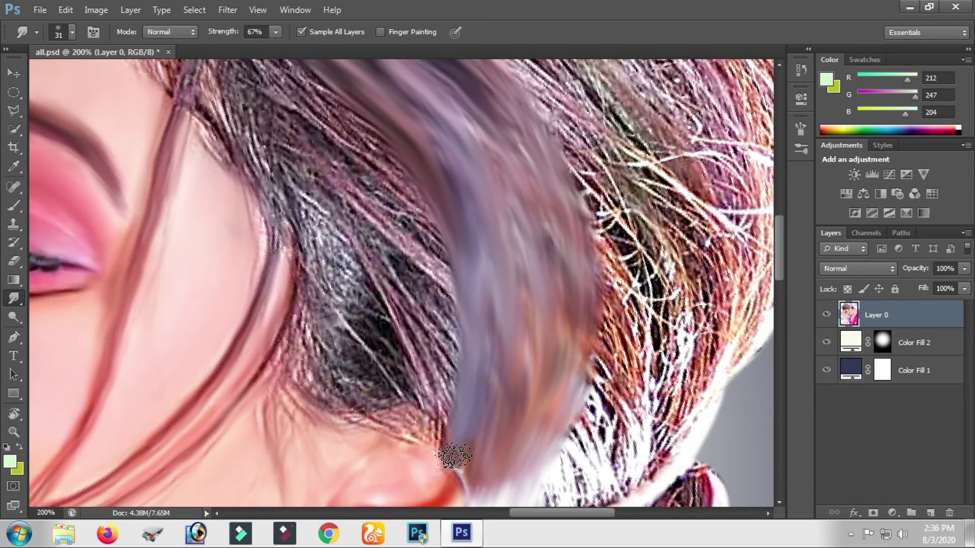
{"action": "scroll", "coordinate": [461, 421], "scroll_direction": "up", "scroll_amount": 3}
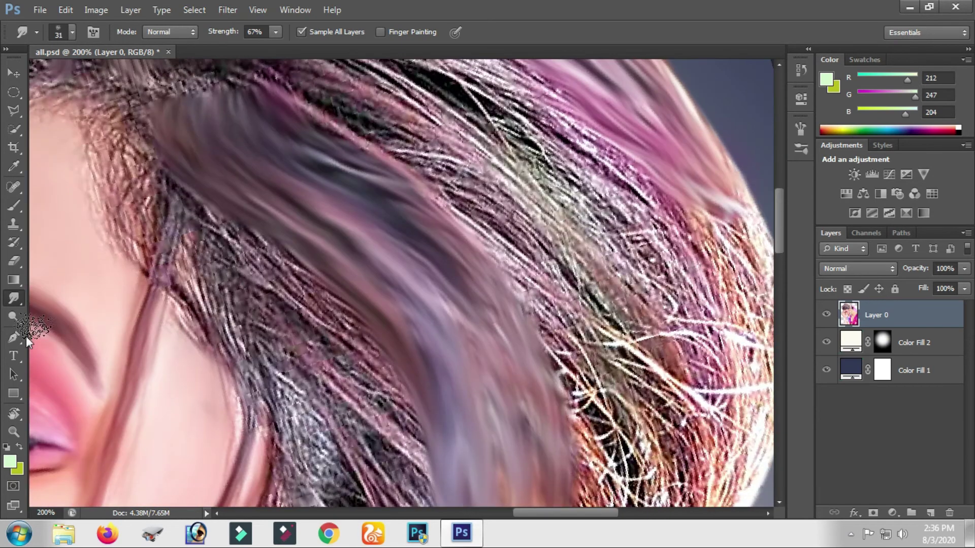
Step: Rotate the canvas view to 153° and pull the dark lower hair down into curved strands
{"action": "left_click", "coordinate": [13, 416]}
{"action": "left_click_drag", "start_coordinate": [467, 283], "coordinate": [428, 355]}
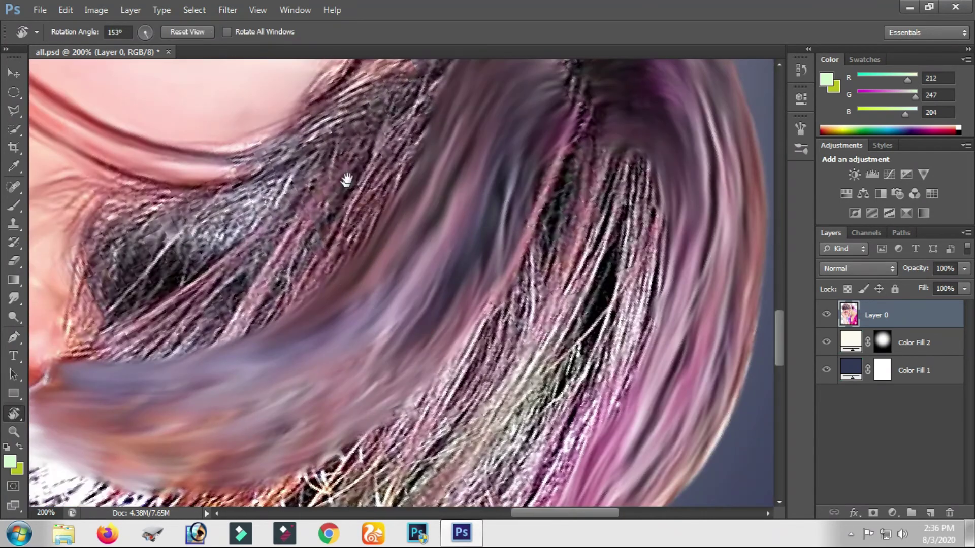
{"action": "left_click", "coordinate": [15, 299]}
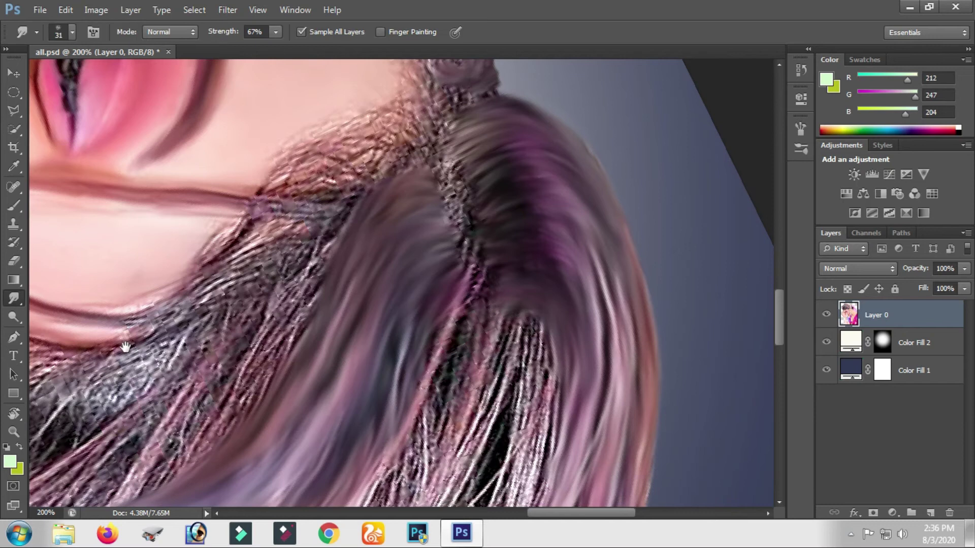
{"action": "left_click_drag", "start_coordinate": [214, 291], "coordinate": [217, 424]}
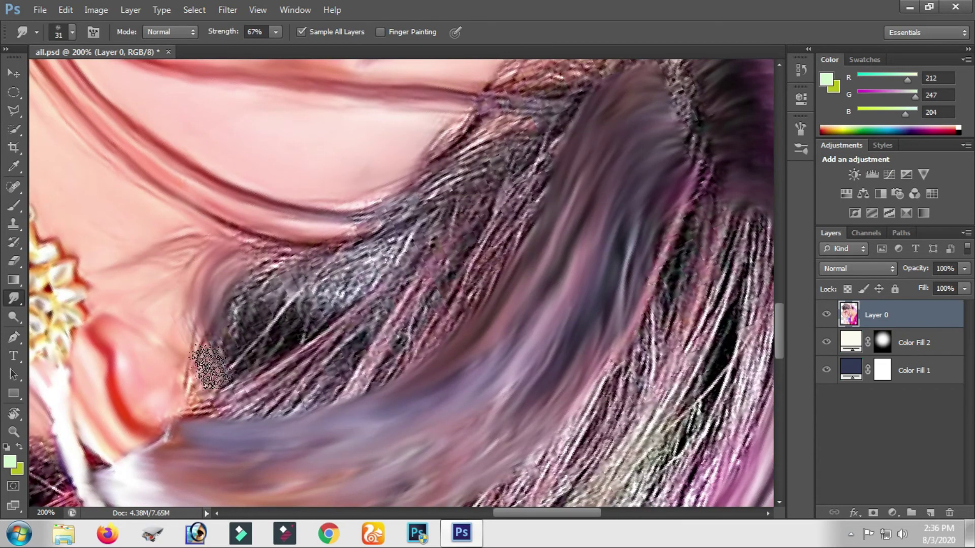
{"action": "mouse_move", "coordinate": [251, 277]}
{"action": "left_mouse_down"}
{"action": "mouse_move", "coordinate": [259, 417]}
{"action": "mouse_move", "coordinate": [213, 368]}
{"action": "mouse_move", "coordinate": [250, 321]}
{"action": "mouse_move", "coordinate": [269, 417]}
{"action": "left_mouse_up"}
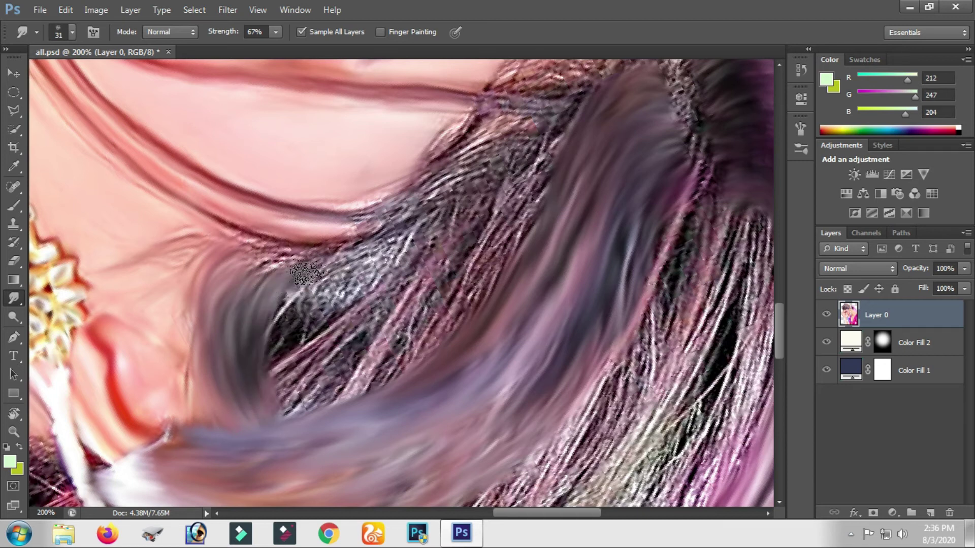
{"action": "left_click_drag", "start_coordinate": [290, 300], "coordinate": [292, 406]}
{"action": "mouse_move", "coordinate": [338, 276]}
{"action": "left_mouse_down"}
{"action": "mouse_move", "coordinate": [310, 424]}
{"action": "mouse_move", "coordinate": [324, 386]}
{"action": "mouse_move", "coordinate": [330, 417]}
{"action": "left_mouse_up"}
Step: Drag more dark hair into blurred strands and lightly smooth the hair near the face
{"action": "mouse_move", "coordinate": [379, 249]}
{"action": "left_mouse_down"}
{"action": "mouse_move", "coordinate": [358, 424]}
{"action": "mouse_move", "coordinate": [373, 414]}
{"action": "left_mouse_up"}
{"action": "mouse_move", "coordinate": [409, 239]}
{"action": "left_mouse_down"}
{"action": "mouse_move", "coordinate": [395, 408]}
{"action": "mouse_move", "coordinate": [278, 428]}
{"action": "left_mouse_up"}
{"action": "left_click_drag", "start_coordinate": [335, 243], "coordinate": [284, 416]}
{"action": "left_click_drag", "start_coordinate": [363, 208], "coordinate": [305, 376]}
{"action": "left_click_drag", "start_coordinate": [315, 284], "coordinate": [340, 342]}
{"action": "left_click_drag", "start_coordinate": [371, 244], "coordinate": [337, 354]}
{"action": "left_click_drag", "start_coordinate": [356, 312], "coordinate": [325, 379]}
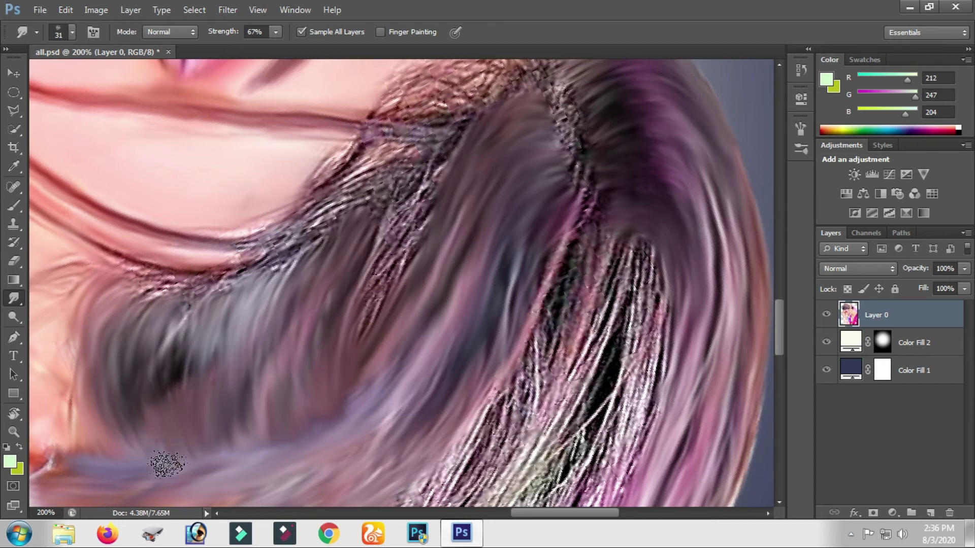
{"action": "mouse_move", "coordinate": [430, 211]}
{"action": "left_mouse_down"}
{"action": "mouse_move", "coordinate": [313, 262]}
{"action": "mouse_move", "coordinate": [254, 335]}
{"action": "mouse_move", "coordinate": [252, 391]}
{"action": "mouse_move", "coordinate": [305, 231]}
{"action": "mouse_move", "coordinate": [318, 223]}
{"action": "mouse_move", "coordinate": [222, 311]}
{"action": "mouse_move", "coordinate": [360, 348]}
{"action": "mouse_move", "coordinate": [173, 411]}
{"action": "left_mouse_up"}
{"action": "left_click_drag", "start_coordinate": [396, 269], "coordinate": [386, 350]}
{"action": "mouse_move", "coordinate": [356, 379]}
{"action": "left_mouse_down"}
{"action": "mouse_move", "coordinate": [292, 445]}
{"action": "mouse_move", "coordinate": [371, 341]}
{"action": "left_mouse_up"}
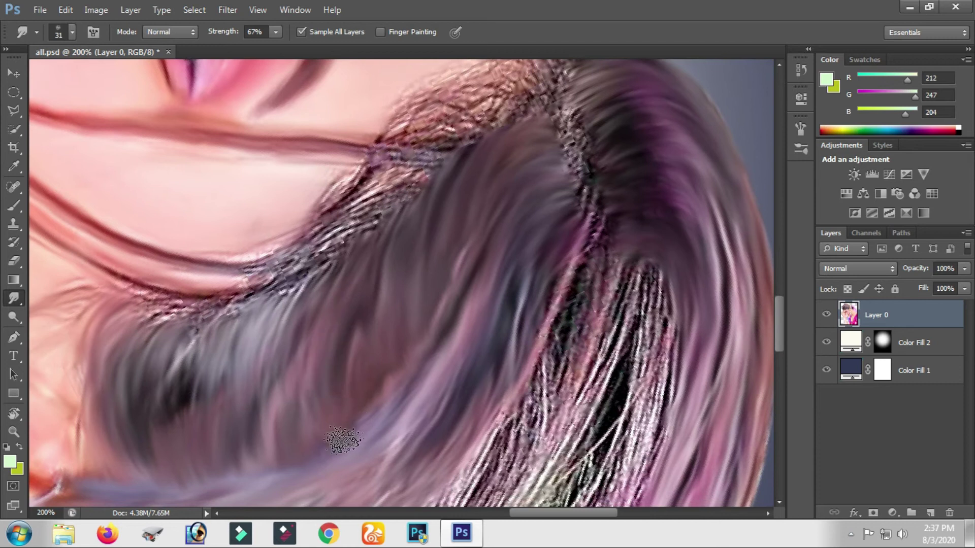
Step: Bring the hair ends into view and blend the white hair strands into the pink
{"action": "mouse_move", "coordinate": [452, 264]}
{"action": "left_mouse_down"}
{"action": "mouse_move", "coordinate": [413, 375]}
{"action": "mouse_move", "coordinate": [403, 147]}
{"action": "left_mouse_up"}
{"action": "left_click_drag", "start_coordinate": [413, 203], "coordinate": [424, 96]}
{"action": "left_click", "coordinate": [850, 534]}
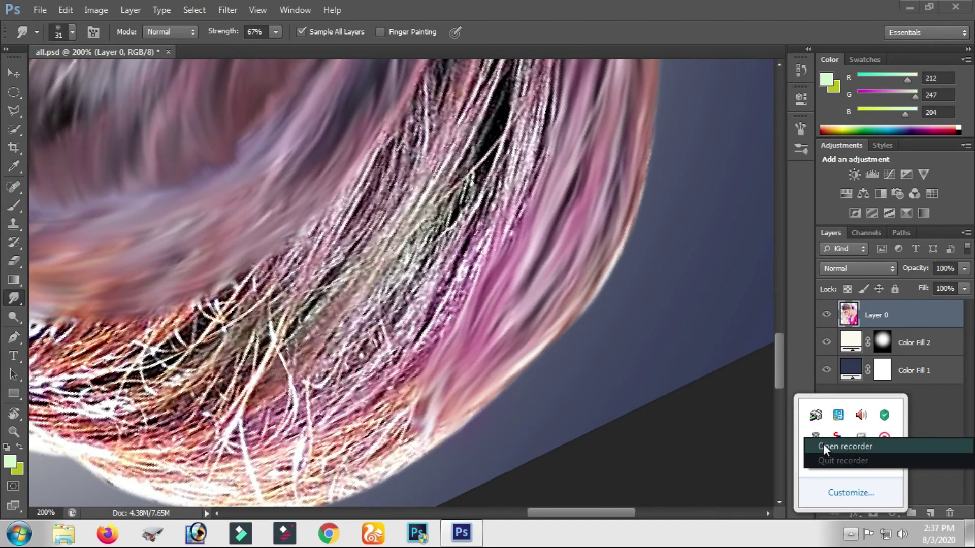
{"action": "left_click", "coordinate": [823, 444]}
{"action": "left_click", "coordinate": [780, 507]}
{"action": "left_click_drag", "start_coordinate": [566, 207], "coordinate": [551, 249]}
{"action": "mouse_move", "coordinate": [558, 178]}
{"action": "left_mouse_down"}
{"action": "mouse_move", "coordinate": [540, 320]}
{"action": "mouse_move", "coordinate": [543, 287]}
{"action": "left_mouse_up"}
{"action": "left_click_drag", "start_coordinate": [563, 234], "coordinate": [562, 316]}
Step: Smudge the lower hair edge, smoothing it toward the upper left and the lower-right border
{"action": "left_click_drag", "start_coordinate": [479, 468], "coordinate": [605, 243]}
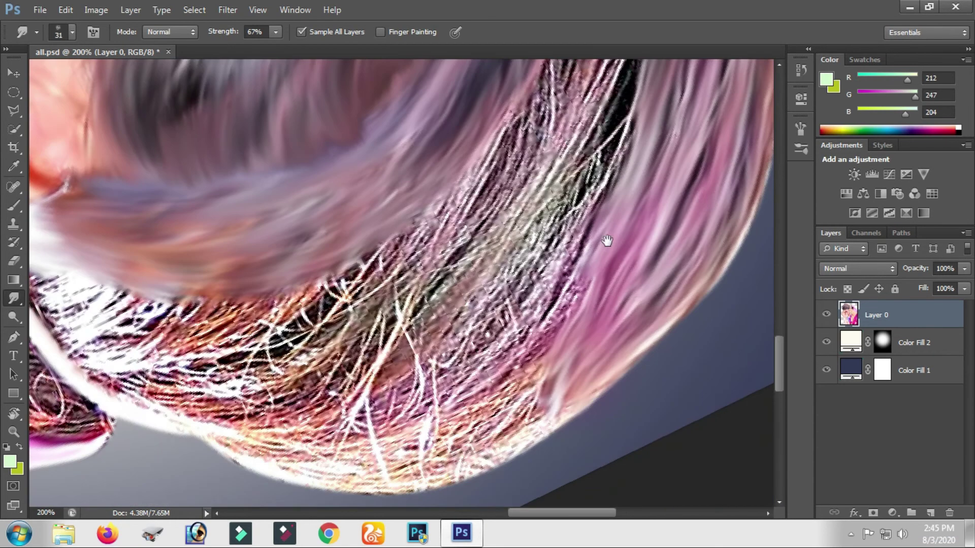
{"action": "mouse_move", "coordinate": [529, 405]}
{"action": "left_mouse_down"}
{"action": "mouse_move", "coordinate": [451, 409]}
{"action": "mouse_move", "coordinate": [429, 431]}
{"action": "mouse_move", "coordinate": [337, 433]}
{"action": "mouse_move", "coordinate": [299, 421]}
{"action": "left_mouse_up"}
{"action": "left_click_drag", "start_coordinate": [267, 387], "coordinate": [396, 410]}
{"action": "mouse_move", "coordinate": [397, 410]}
{"action": "left_mouse_down"}
{"action": "mouse_move", "coordinate": [272, 381]}
{"action": "mouse_move", "coordinate": [152, 213]}
{"action": "left_mouse_up"}
{"action": "left_click_drag", "start_coordinate": [490, 425], "coordinate": [313, 387]}
{"action": "left_click_drag", "start_coordinate": [537, 306], "coordinate": [462, 387]}
{"action": "mouse_move", "coordinate": [573, 256]}
{"action": "left_mouse_down"}
{"action": "mouse_move", "coordinate": [474, 344]}
{"action": "mouse_move", "coordinate": [387, 400]}
{"action": "mouse_move", "coordinate": [467, 403]}
{"action": "mouse_move", "coordinate": [359, 403]}
{"action": "left_mouse_up"}
{"action": "left_click_drag", "start_coordinate": [530, 376], "coordinate": [698, 447]}
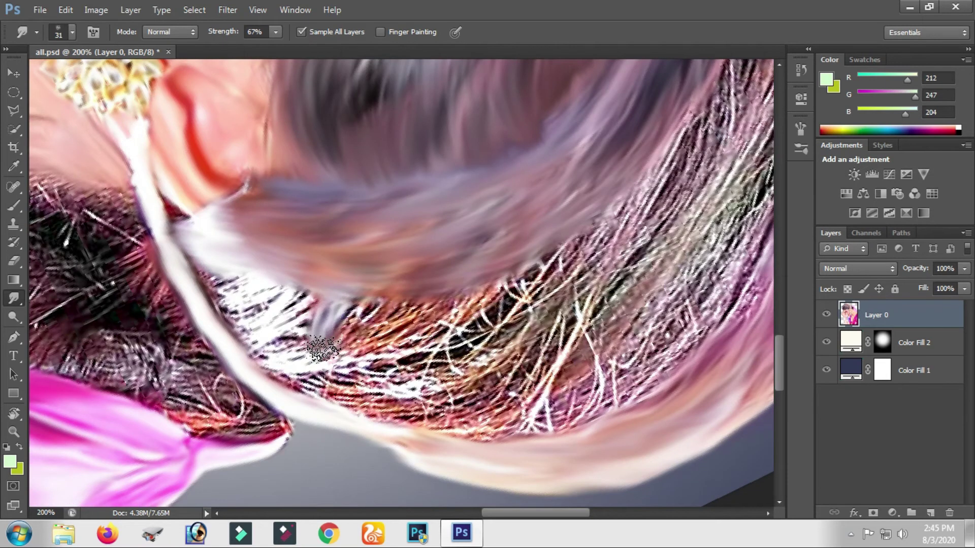
Step: Pull light strands down over the dark strands at the hair edge
{"action": "left_click_drag", "start_coordinate": [351, 305], "coordinate": [339, 404]}
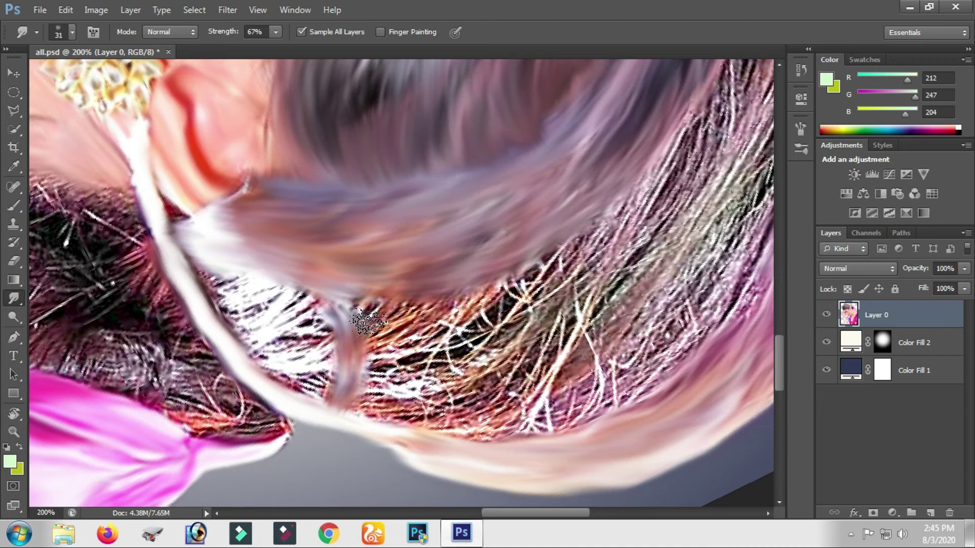
{"action": "left_click_drag", "start_coordinate": [365, 307], "coordinate": [366, 421]}
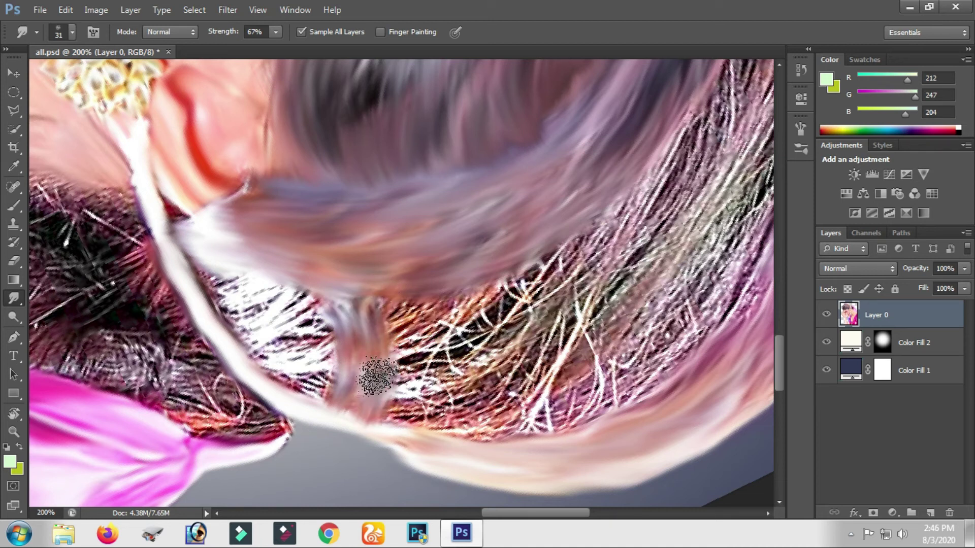
{"action": "left_click_drag", "start_coordinate": [384, 315], "coordinate": [389, 411]}
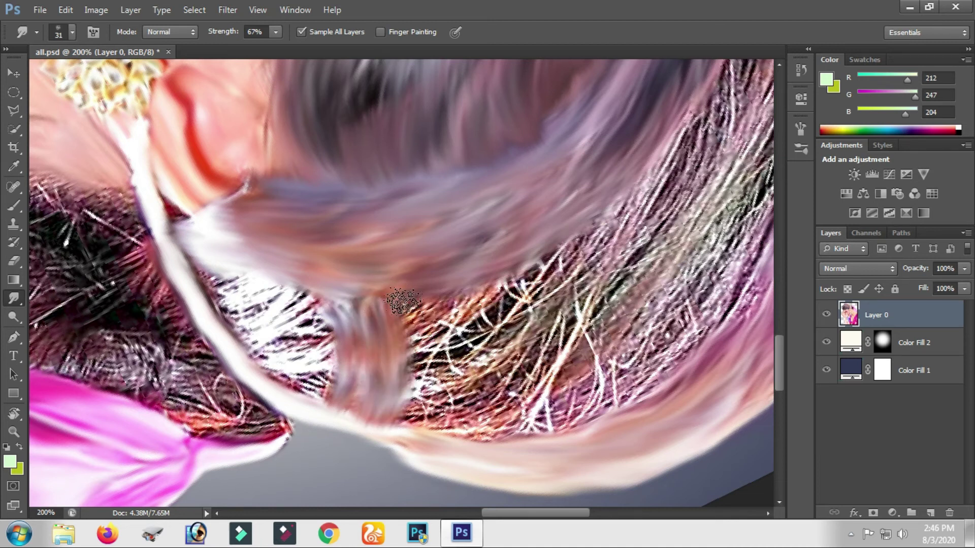
{"action": "left_click_drag", "start_coordinate": [402, 302], "coordinate": [406, 414]}
{"action": "left_click_drag", "start_coordinate": [424, 305], "coordinate": [415, 423]}
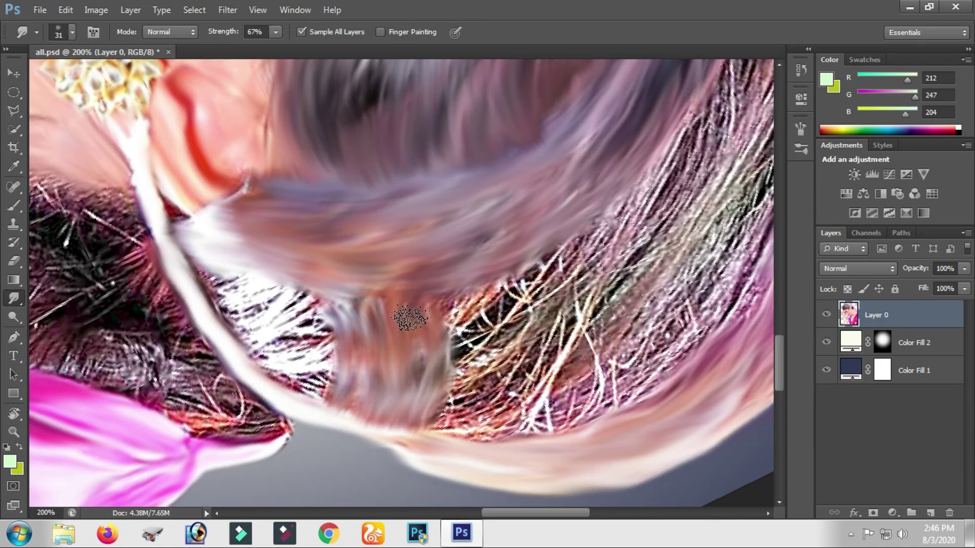
{"action": "left_click_drag", "start_coordinate": [410, 318], "coordinate": [410, 414]}
{"action": "mouse_move", "coordinate": [697, 375]}
{"action": "left_mouse_down"}
{"action": "mouse_move", "coordinate": [488, 391]}
{"action": "mouse_move", "coordinate": [294, 452]}
{"action": "left_mouse_up"}
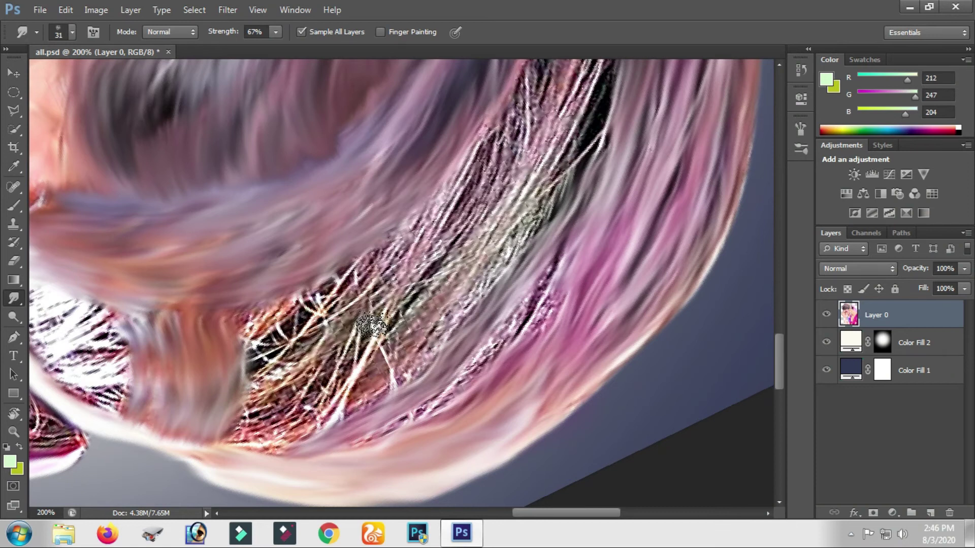
Step: Raise smudge strength to 70% and blend pink tones into the dark, streaky hair
{"action": "key", "text": "7"}
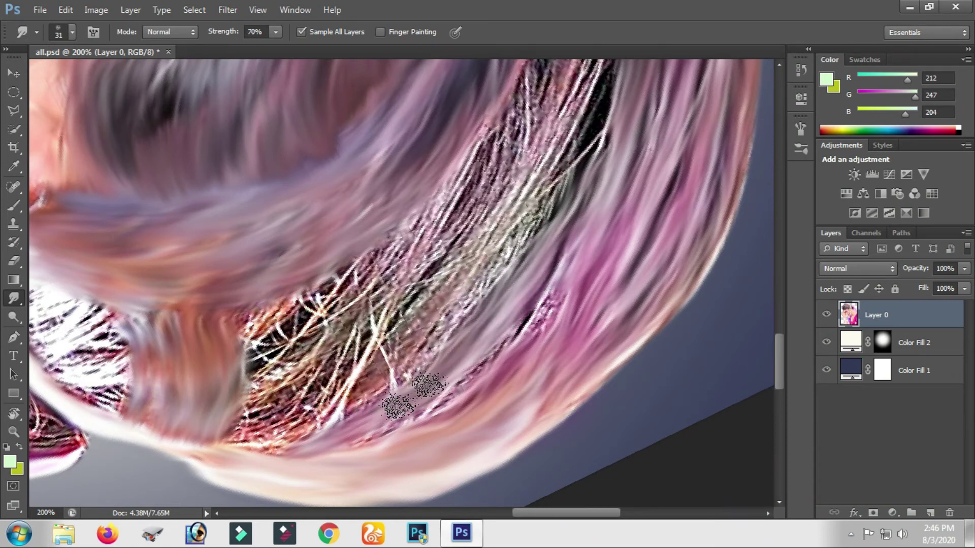
{"action": "scroll", "coordinate": [550, 323], "scroll_direction": "down", "scroll_amount": 3}
{"action": "scroll", "coordinate": [551, 323], "scroll_direction": "left", "scroll_amount": 3}
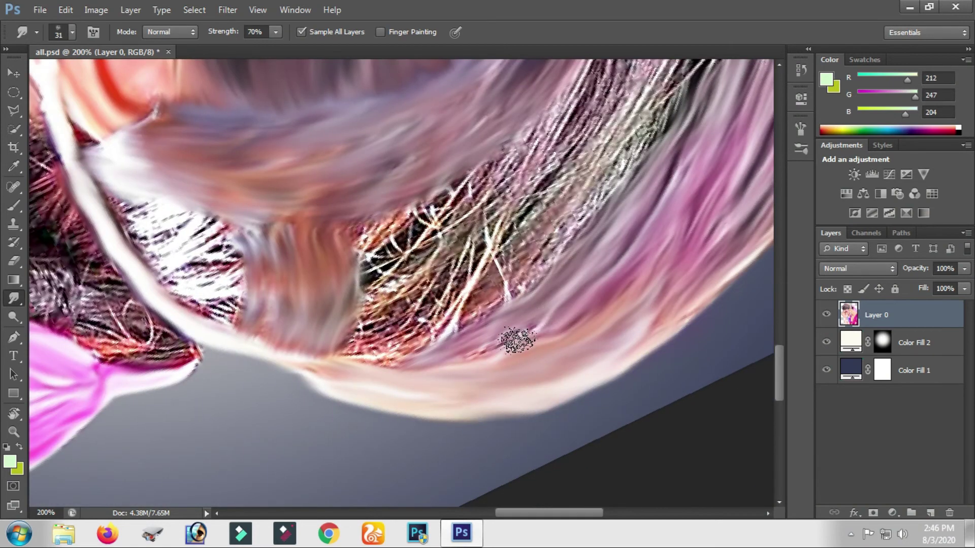
{"action": "left_click_drag", "start_coordinate": [435, 250], "coordinate": [387, 304]}
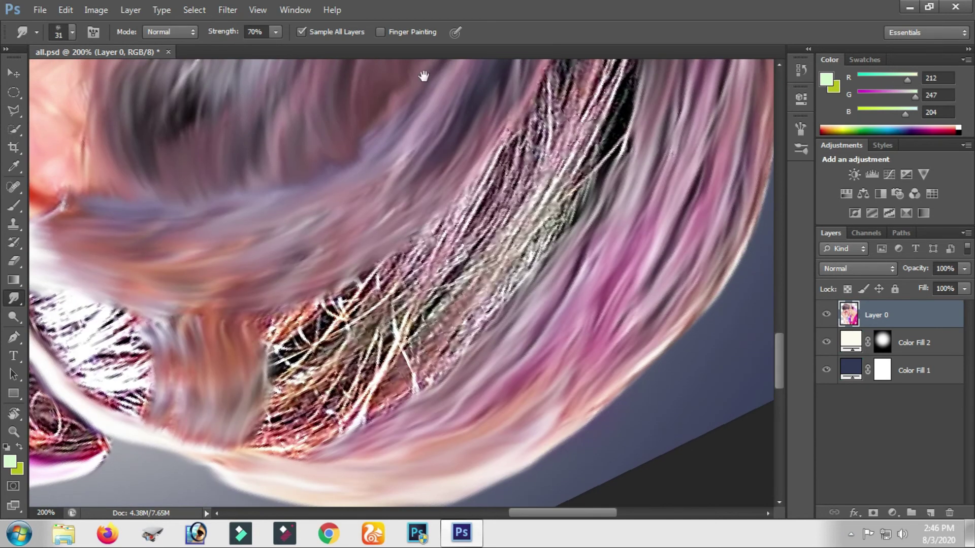
{"action": "mouse_move", "coordinate": [277, 317]}
{"action": "left_mouse_down"}
{"action": "mouse_move", "coordinate": [250, 453]}
{"action": "mouse_move", "coordinate": [315, 320]}
{"action": "mouse_move", "coordinate": [290, 441]}
{"action": "mouse_move", "coordinate": [292, 422]}
{"action": "left_mouse_up"}
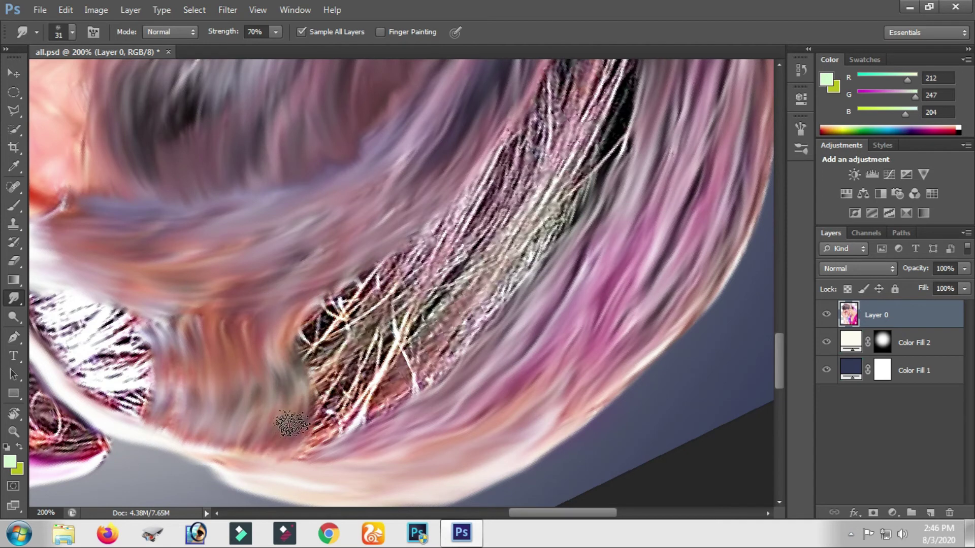
{"action": "mouse_move", "coordinate": [341, 293]}
{"action": "left_mouse_down"}
{"action": "mouse_move", "coordinate": [309, 452]}
{"action": "mouse_move", "coordinate": [369, 274]}
{"action": "mouse_move", "coordinate": [330, 361]}
{"action": "mouse_move", "coordinate": [337, 445]}
{"action": "left_mouse_up"}
{"action": "left_click_drag", "start_coordinate": [331, 407], "coordinate": [255, 422]}
{"action": "mouse_move", "coordinate": [311, 277]}
{"action": "left_mouse_down"}
{"action": "mouse_move", "coordinate": [283, 451]}
{"action": "mouse_move", "coordinate": [337, 268]}
{"action": "mouse_move", "coordinate": [300, 351]}
{"action": "mouse_move", "coordinate": [288, 449]}
{"action": "left_mouse_up"}
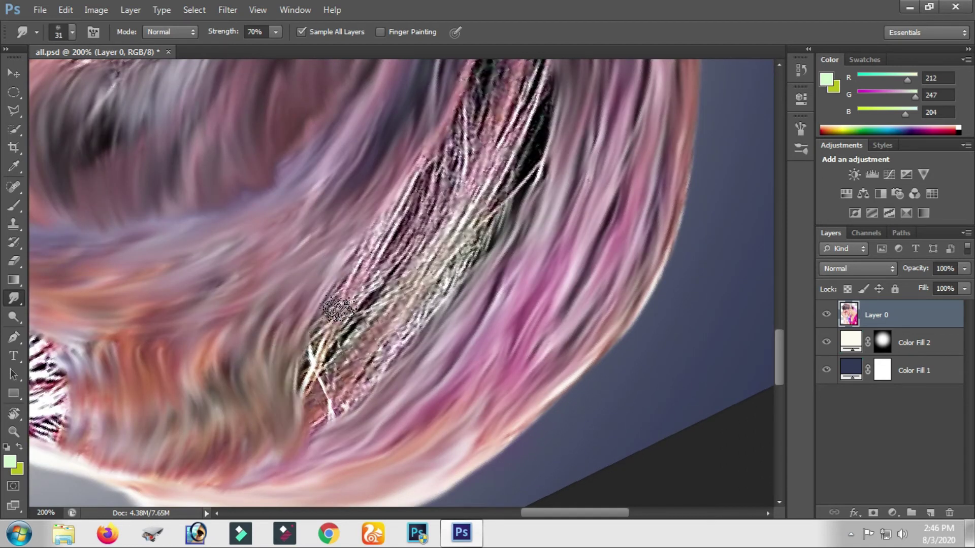
{"action": "left_click_drag", "start_coordinate": [338, 309], "coordinate": [308, 453]}
Step: Smear the streaky hair patch downward, softening its edges into the pink
{"action": "left_click_drag", "start_coordinate": [341, 353], "coordinate": [290, 388]}
{"action": "left_click_drag", "start_coordinate": [304, 305], "coordinate": [264, 396]}
{"action": "left_click_drag", "start_coordinate": [264, 356], "coordinate": [259, 487]}
{"action": "mouse_move", "coordinate": [315, 295]}
{"action": "left_mouse_down"}
{"action": "mouse_move", "coordinate": [272, 463]}
{"action": "mouse_move", "coordinate": [243, 483]}
{"action": "left_mouse_up"}
{"action": "left_click_drag", "start_coordinate": [353, 347], "coordinate": [315, 375]}
{"action": "left_click_drag", "start_coordinate": [272, 315], "coordinate": [277, 439]}
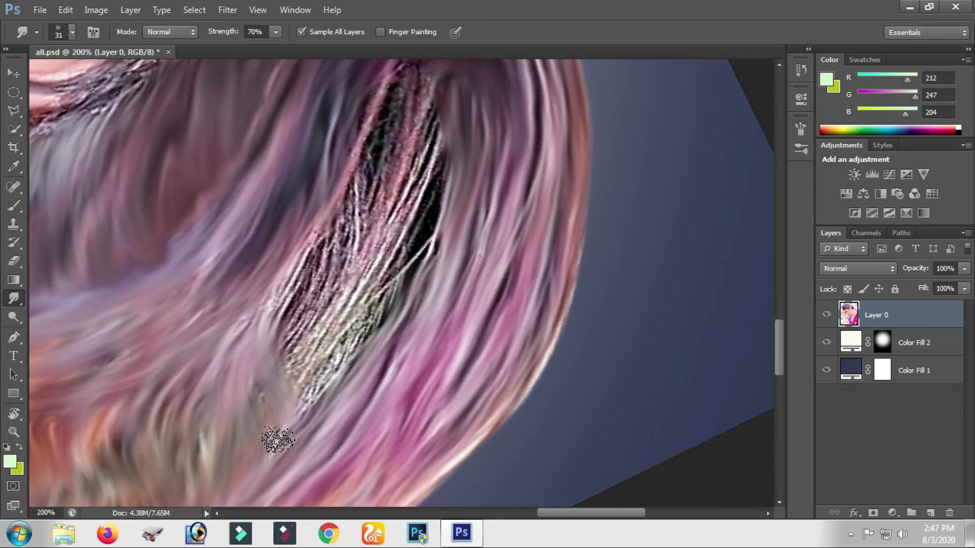
{"action": "mouse_move", "coordinate": [353, 286]}
{"action": "left_mouse_down"}
{"action": "mouse_move", "coordinate": [325, 298]}
{"action": "mouse_move", "coordinate": [278, 417]}
{"action": "left_mouse_up"}
{"action": "left_click_drag", "start_coordinate": [287, 265], "coordinate": [282, 446]}
{"action": "left_click_drag", "start_coordinate": [312, 238], "coordinate": [305, 392]}
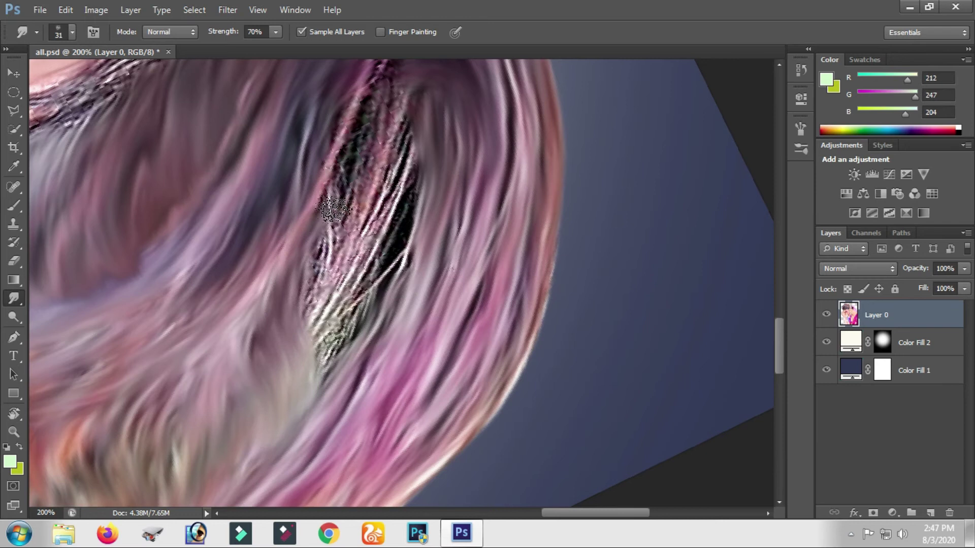
{"action": "left_click_drag", "start_coordinate": [335, 208], "coordinate": [322, 387]}
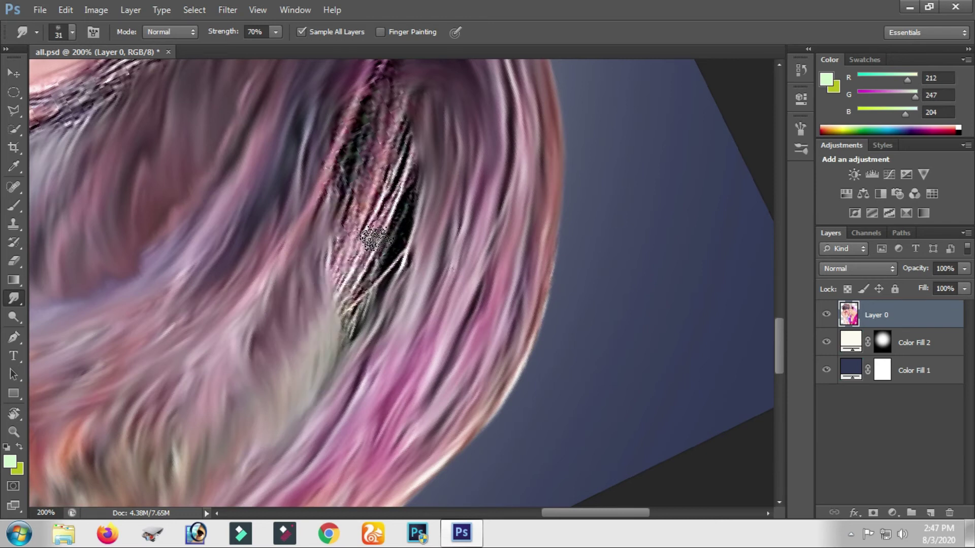
Step: Smear away the remaining dark streaky strands and smooth the pink streak's edges
{"action": "left_click_drag", "start_coordinate": [375, 239], "coordinate": [319, 239]}
{"action": "left_click_drag", "start_coordinate": [288, 200], "coordinate": [299, 401]}
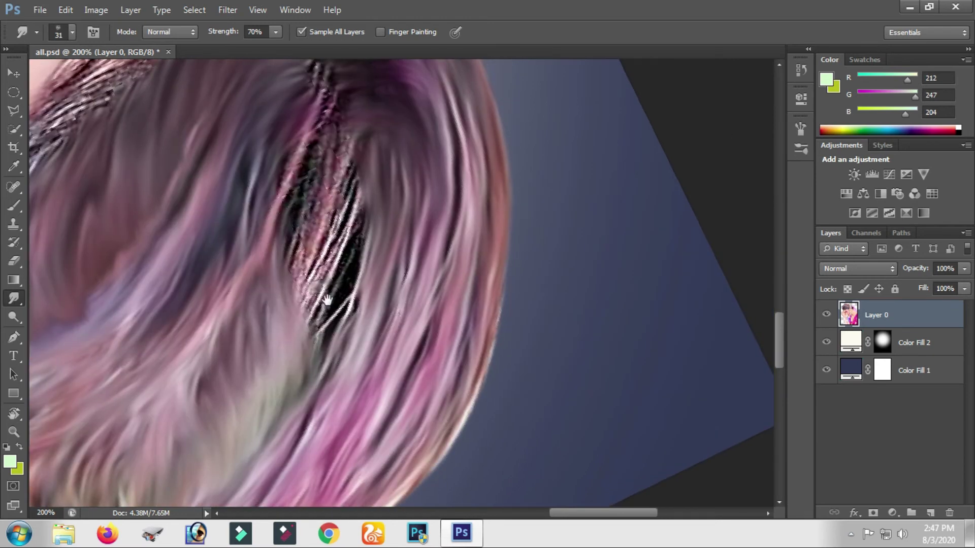
{"action": "left_click_drag", "start_coordinate": [328, 299], "coordinate": [280, 356]}
{"action": "left_click_drag", "start_coordinate": [247, 223], "coordinate": [284, 421]}
{"action": "left_click_drag", "start_coordinate": [244, 229], "coordinate": [279, 361]}
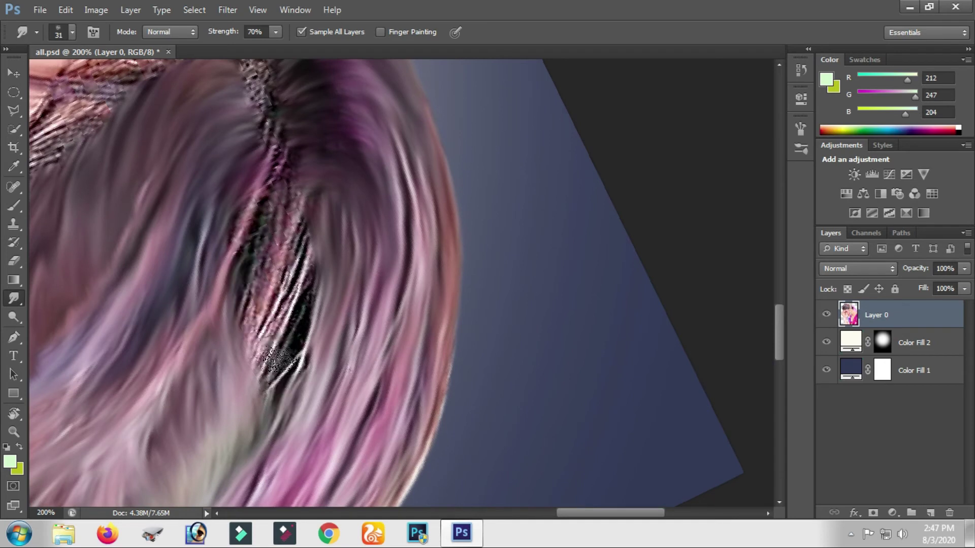
{"action": "left_click_drag", "start_coordinate": [242, 315], "coordinate": [261, 440]}
{"action": "left_click_drag", "start_coordinate": [266, 319], "coordinate": [273, 405]}
{"action": "mouse_move", "coordinate": [281, 209]}
{"action": "left_mouse_down"}
{"action": "mouse_move", "coordinate": [278, 396]}
{"action": "mouse_move", "coordinate": [305, 388]}
{"action": "left_mouse_up"}
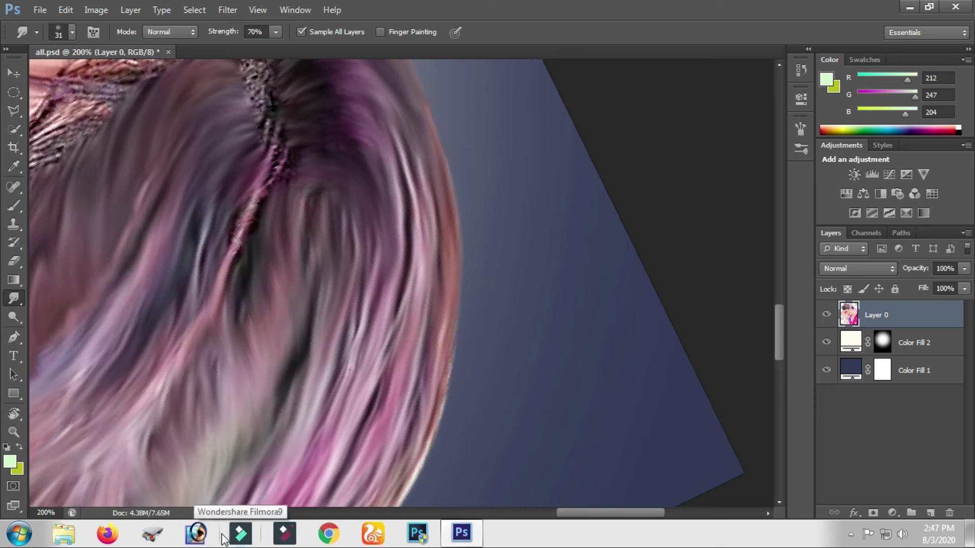
{"action": "left_click_drag", "start_coordinate": [262, 205], "coordinate": [225, 253]}
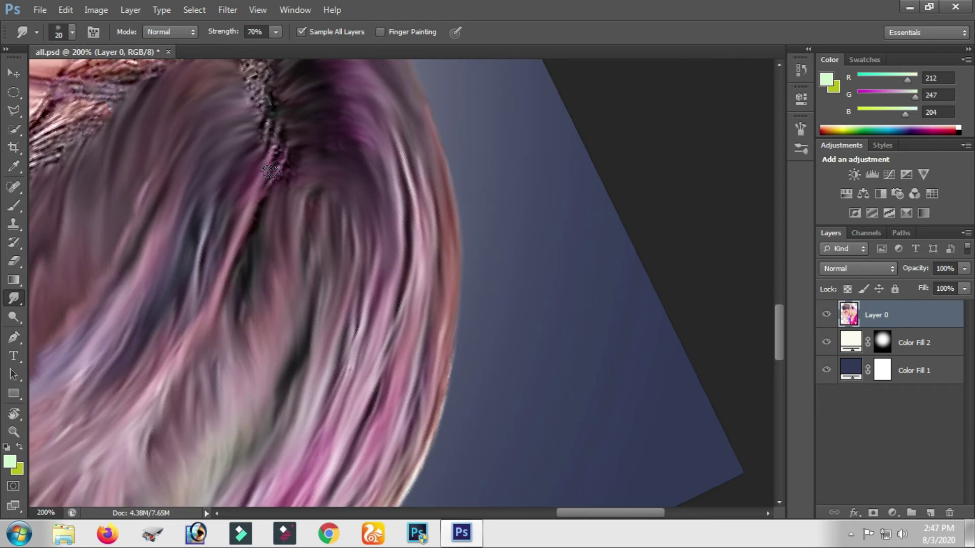
{"action": "scroll", "coordinate": [238, 217], "scroll_direction": "down", "scroll_amount": 3}
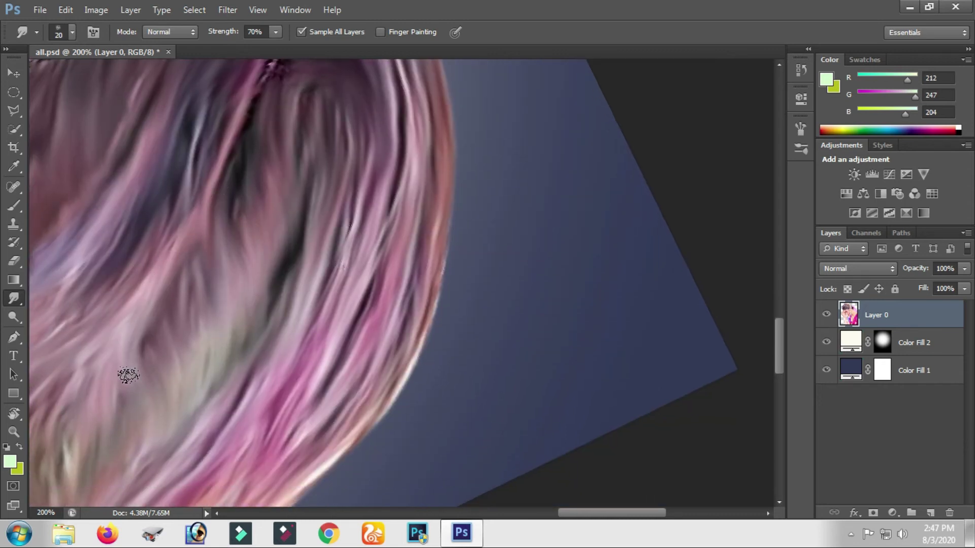
{"action": "scroll", "coordinate": [187, 191], "scroll_direction": "down", "scroll_amount": 5}
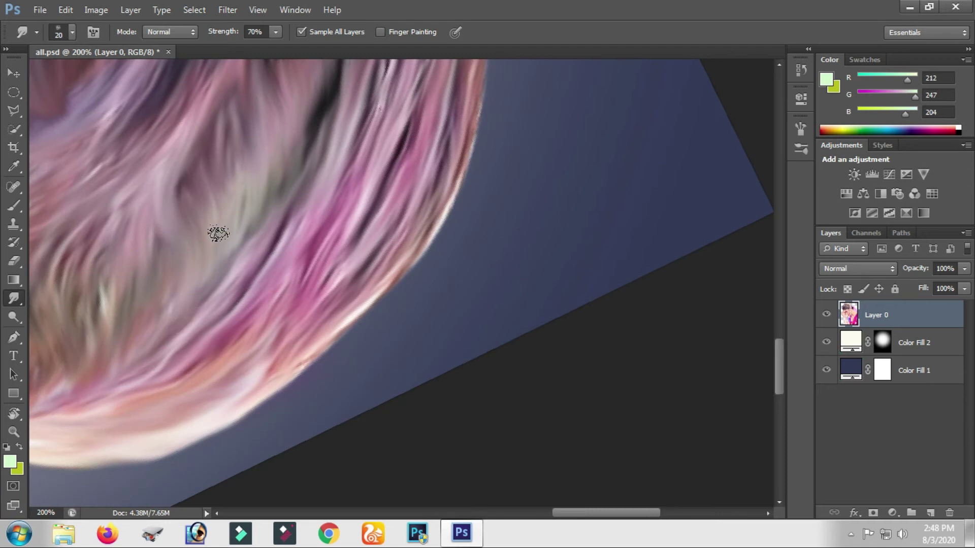
{"action": "left_click_drag", "start_coordinate": [171, 210], "coordinate": [369, 209]}
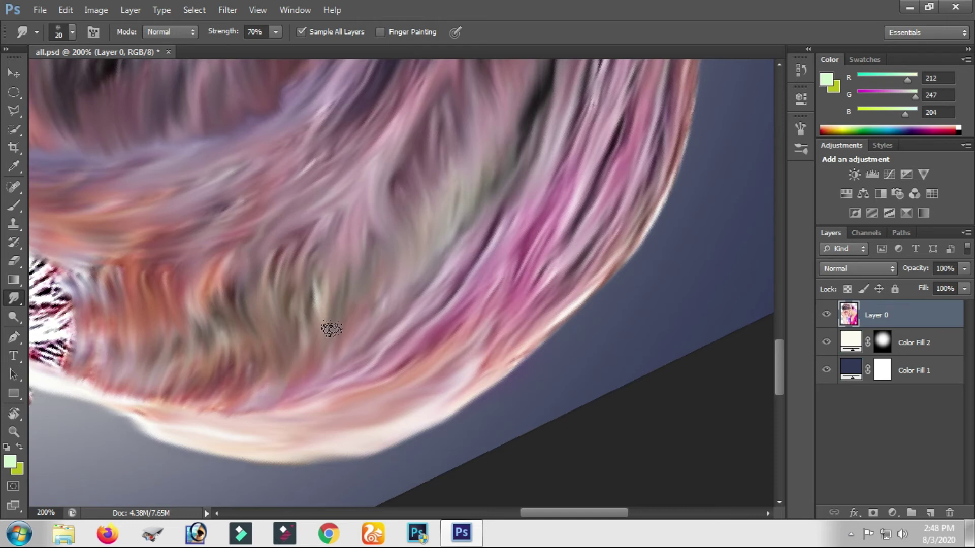
{"action": "scroll", "coordinate": [405, 226], "scroll_direction": "left", "scroll_amount": 10}
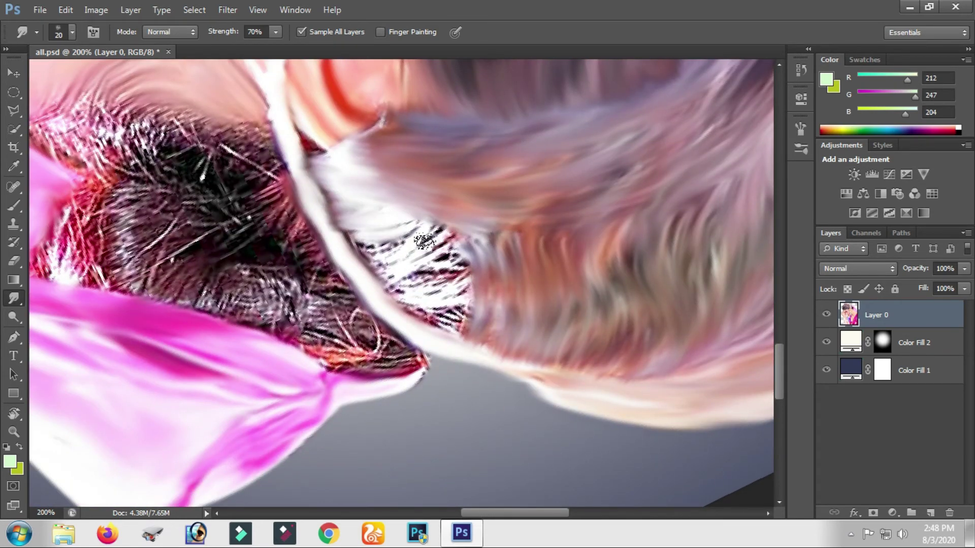
Step: Blend the dark stripes beside the white strands into pink
{"action": "left_click_drag", "start_coordinate": [424, 242], "coordinate": [427, 263]}
{"action": "mouse_move", "coordinate": [425, 229]}
{"action": "left_mouse_down"}
{"action": "mouse_move", "coordinate": [455, 263]}
{"action": "mouse_move", "coordinate": [427, 312]}
{"action": "left_mouse_up"}
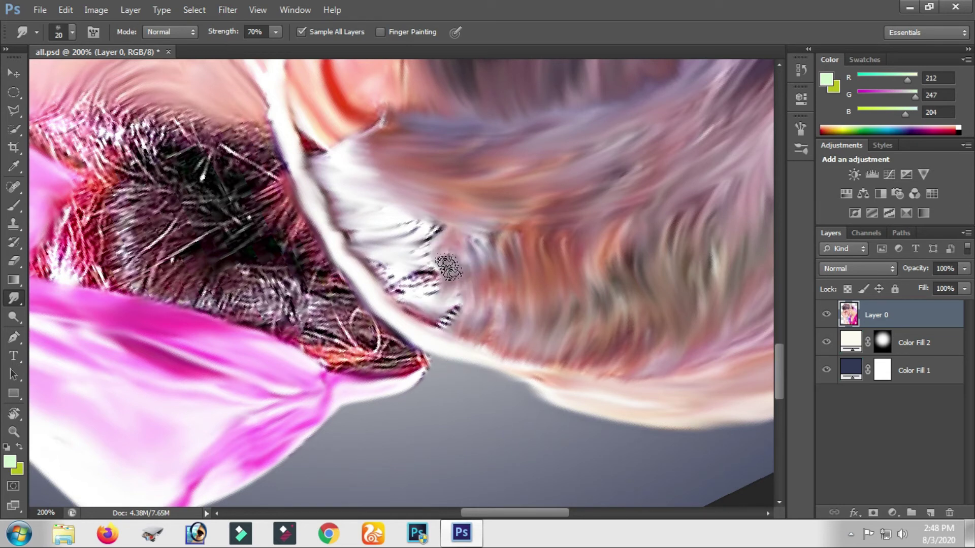
{"action": "left_click_drag", "start_coordinate": [448, 268], "coordinate": [441, 324]}
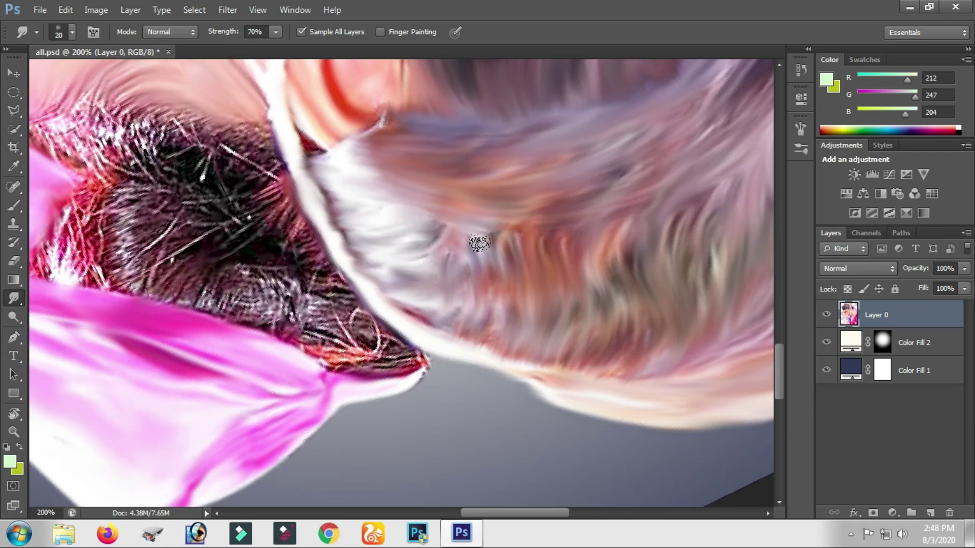
{"action": "left_click_drag", "start_coordinate": [398, 264], "coordinate": [235, 263]}
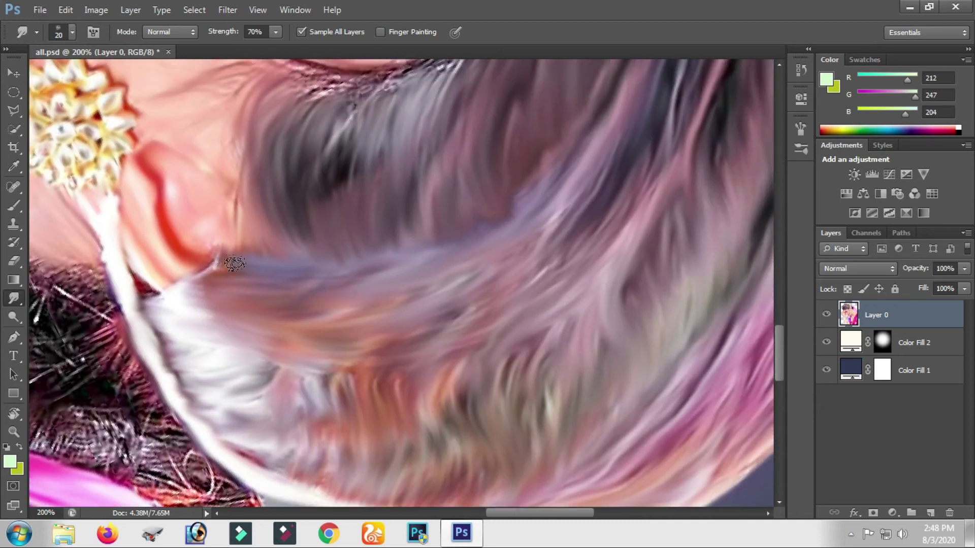
{"action": "scroll", "coordinate": [203, 264], "scroll_direction": "up", "scroll_amount": 3}
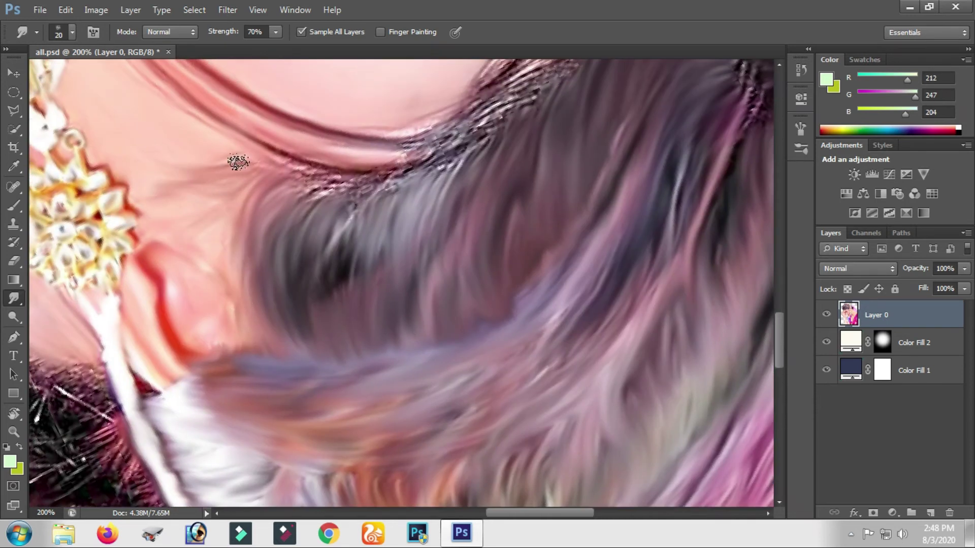
{"action": "left_click_drag", "start_coordinate": [338, 192], "coordinate": [249, 242]}
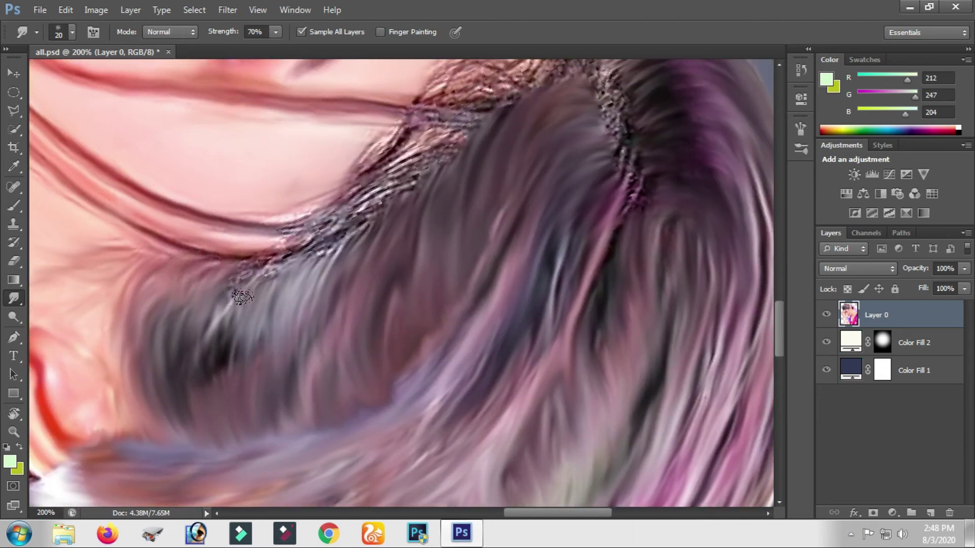
Step: Smooth the textured strip along the hair edge and the skin-hair seam
{"action": "left_click_drag", "start_coordinate": [243, 296], "coordinate": [260, 351]}
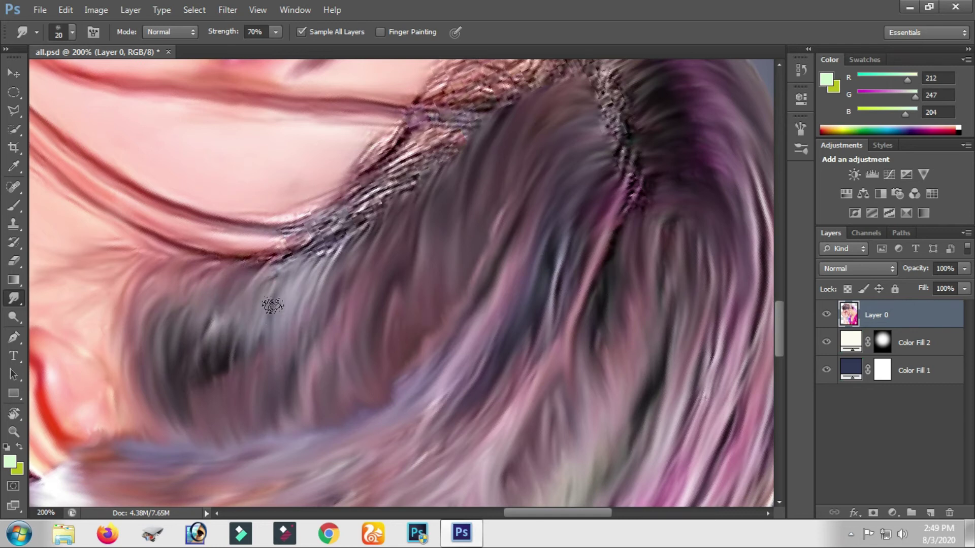
{"action": "left_click_drag", "start_coordinate": [313, 246], "coordinate": [202, 233]}
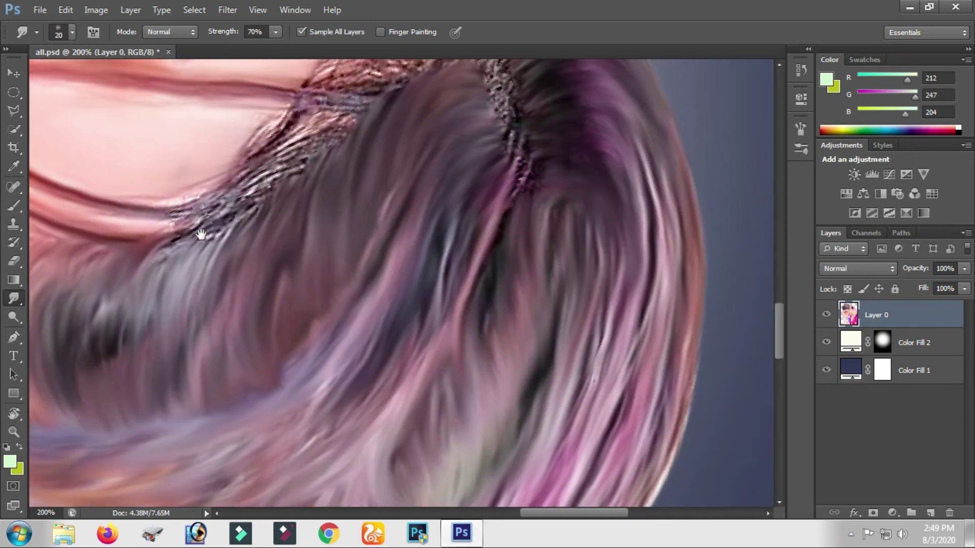
{"action": "left_click_drag", "start_coordinate": [183, 281], "coordinate": [230, 223]}
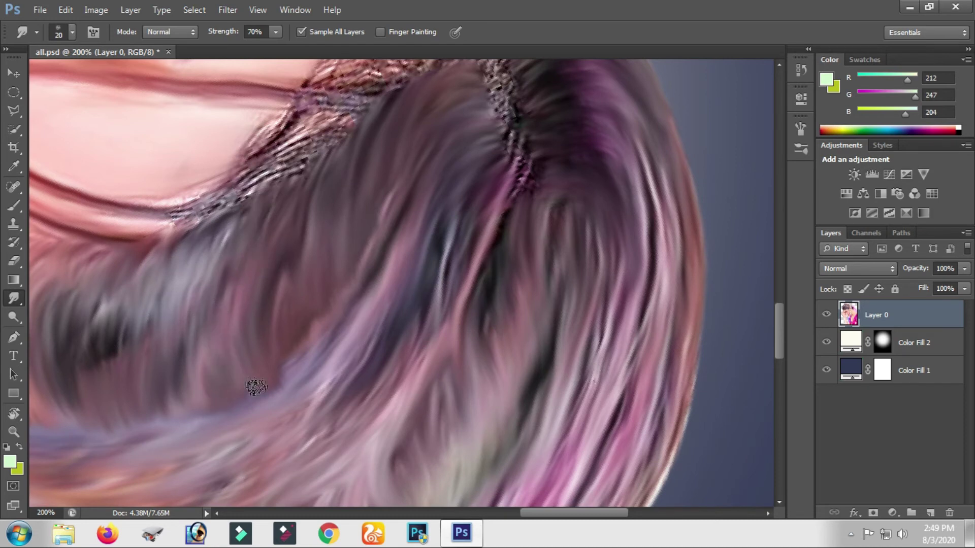
{"action": "left_click_drag", "start_coordinate": [233, 268], "coordinate": [309, 402]}
{"action": "mouse_move", "coordinate": [252, 336]}
{"action": "left_mouse_down"}
{"action": "mouse_move", "coordinate": [240, 343]}
{"action": "mouse_move", "coordinate": [257, 354]}
{"action": "mouse_move", "coordinate": [296, 342]}
{"action": "mouse_move", "coordinate": [274, 360]}
{"action": "mouse_move", "coordinate": [345, 316]}
{"action": "mouse_move", "coordinate": [239, 340]}
{"action": "mouse_move", "coordinate": [317, 314]}
{"action": "mouse_move", "coordinate": [338, 288]}
{"action": "mouse_move", "coordinate": [327, 259]}
{"action": "mouse_move", "coordinate": [385, 266]}
{"action": "mouse_move", "coordinate": [406, 256]}
{"action": "mouse_move", "coordinate": [304, 305]}
{"action": "mouse_move", "coordinate": [387, 283]}
{"action": "mouse_move", "coordinate": [342, 315]}
{"action": "mouse_move", "coordinate": [331, 337]}
{"action": "left_mouse_up"}
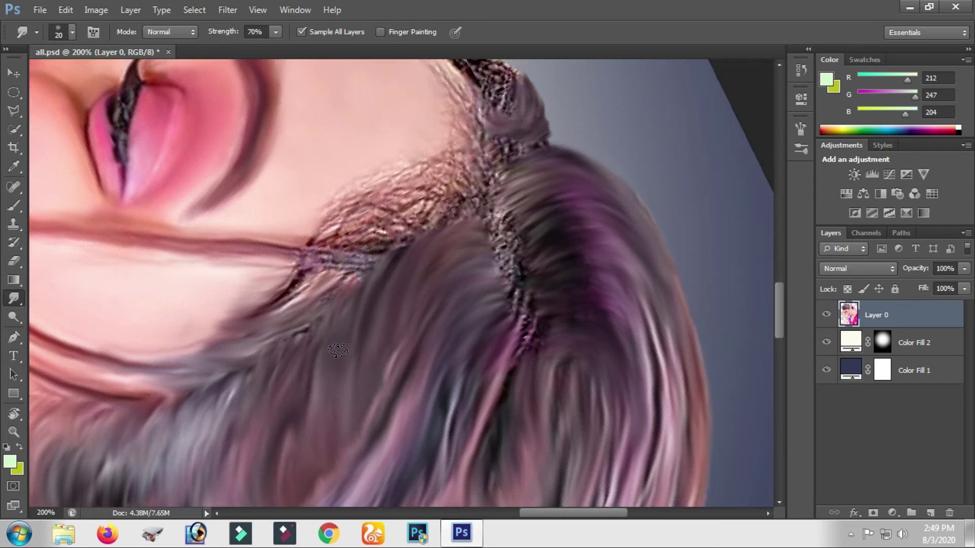
{"action": "left_click_drag", "start_coordinate": [469, 312], "coordinate": [348, 287]}
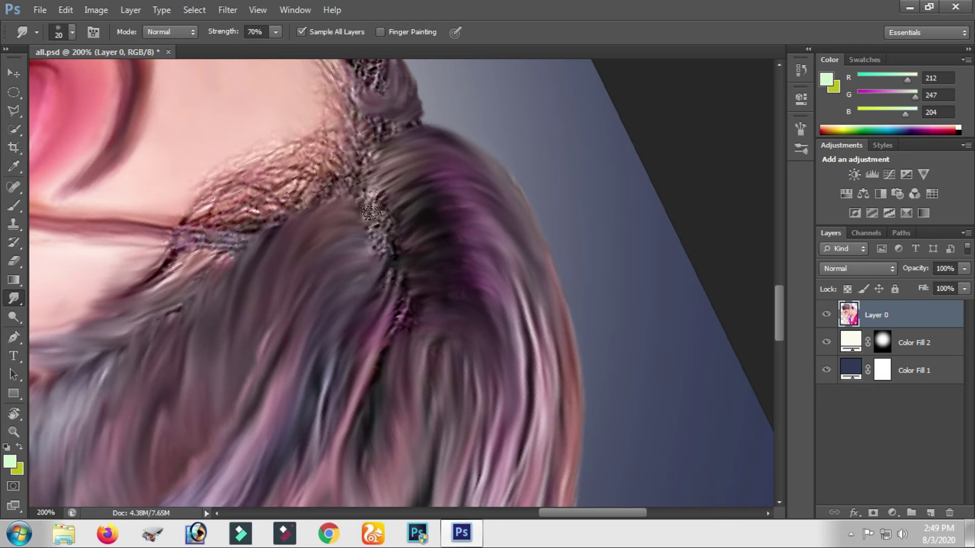
{"action": "mouse_move", "coordinate": [377, 236]}
{"action": "left_mouse_down"}
{"action": "mouse_move", "coordinate": [341, 243]}
{"action": "mouse_move", "coordinate": [384, 273]}
{"action": "mouse_move", "coordinate": [402, 314]}
{"action": "mouse_move", "coordinate": [425, 278]}
{"action": "mouse_move", "coordinate": [383, 213]}
{"action": "mouse_move", "coordinate": [388, 244]}
{"action": "mouse_move", "coordinate": [391, 147]}
{"action": "mouse_move", "coordinate": [413, 263]}
{"action": "mouse_move", "coordinate": [439, 198]}
{"action": "mouse_move", "coordinate": [394, 304]}
{"action": "mouse_move", "coordinate": [353, 249]}
{"action": "mouse_move", "coordinate": [333, 274]}
{"action": "mouse_move", "coordinate": [324, 261]}
{"action": "left_mouse_up"}
Step: Rotate the canvas view to a better angle with the eye and face in view
{"action": "key", "text": "r"}
{"action": "mouse_move", "coordinate": [283, 223]}
{"action": "left_mouse_down"}
{"action": "mouse_move", "coordinate": [304, 365]}
{"action": "mouse_move", "coordinate": [235, 265]}
{"action": "left_mouse_up"}
{"action": "left_click_drag", "start_coordinate": [147, 278], "coordinate": [113, 278]}
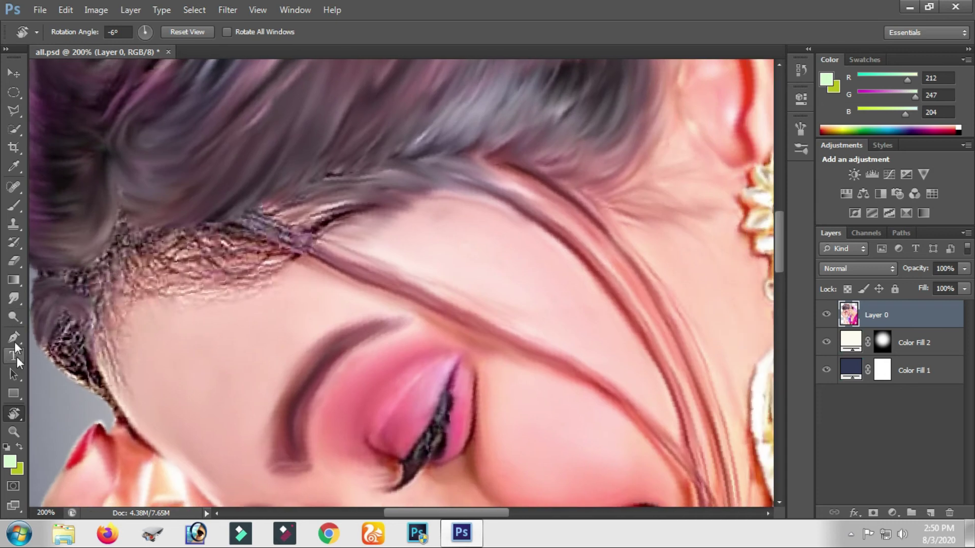
Step: Smudge the dark hair strands over the forehead above the closed eye
{"action": "left_click", "coordinate": [14, 298]}
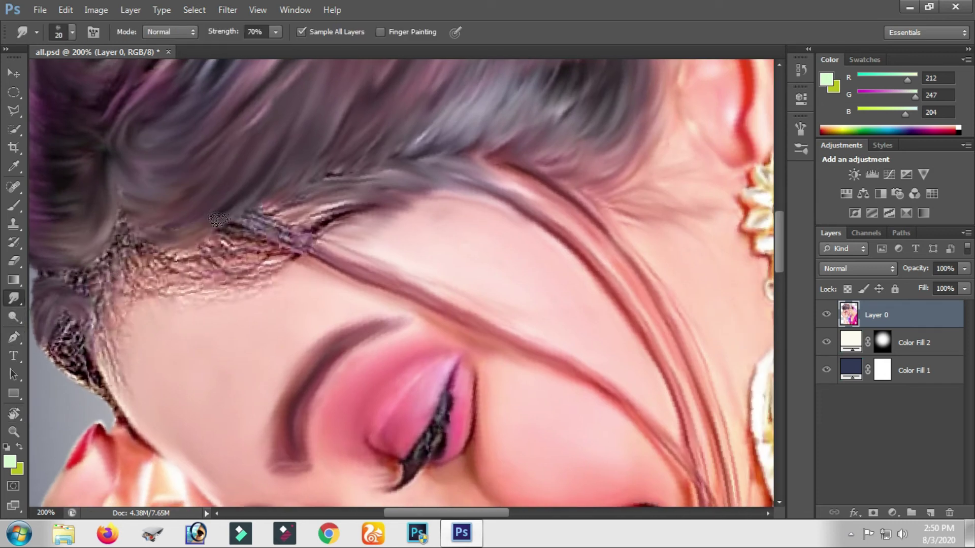
{"action": "mouse_move", "coordinate": [315, 245]}
{"action": "left_mouse_down"}
{"action": "mouse_move", "coordinate": [246, 216]}
{"action": "mouse_move", "coordinate": [351, 126]}
{"action": "left_mouse_up"}
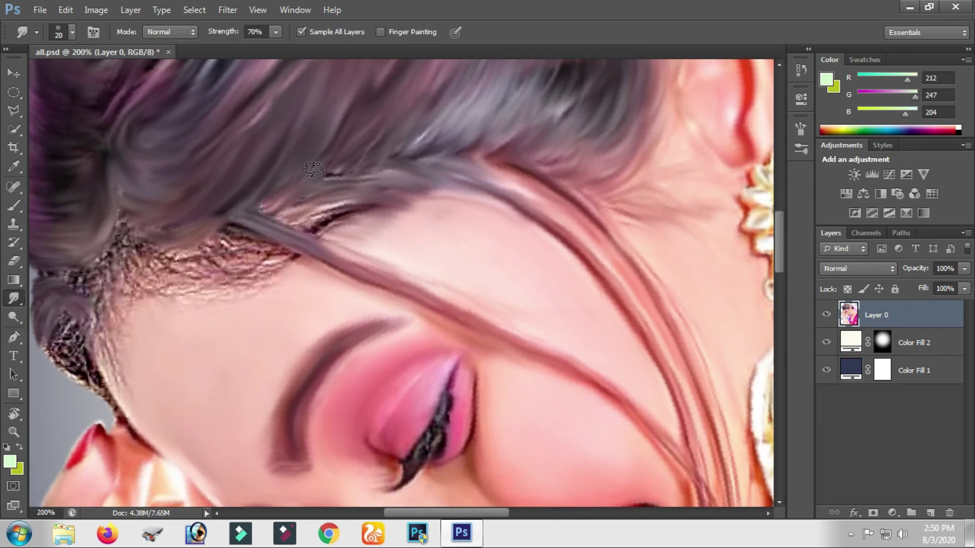
{"action": "mouse_move", "coordinate": [295, 214]}
{"action": "left_mouse_down"}
{"action": "mouse_move", "coordinate": [359, 217]}
{"action": "mouse_move", "coordinate": [374, 239]}
{"action": "mouse_move", "coordinate": [316, 218]}
{"action": "left_mouse_up"}
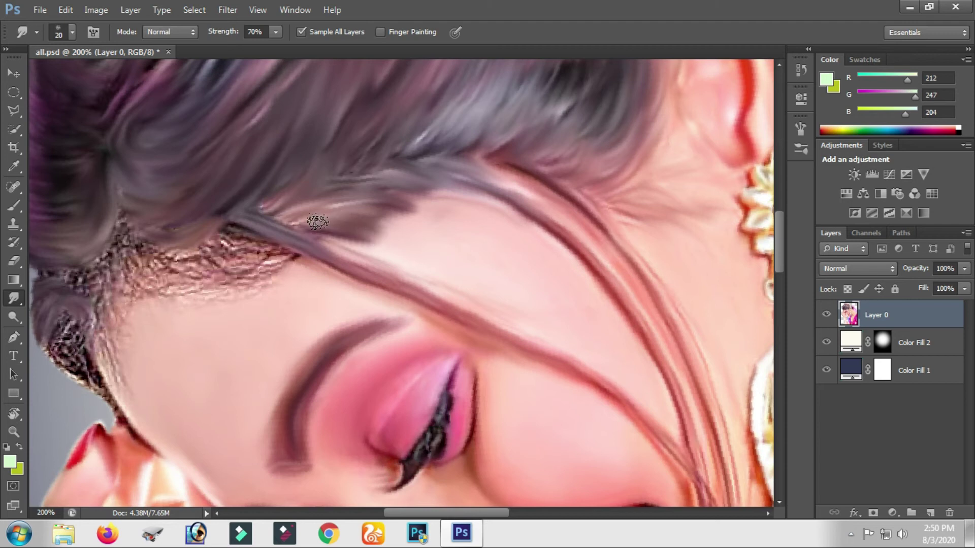
{"action": "scroll", "coordinate": [174, 210], "scroll_direction": "down", "scroll_amount": 3}
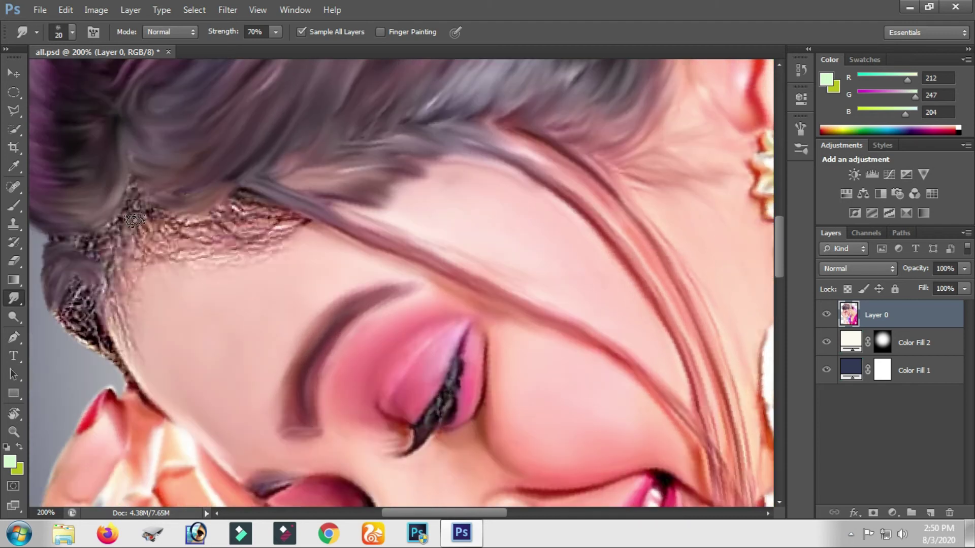
{"action": "left_click", "coordinate": [71, 34]}
Step: Turn off Spacing for the 20 px smudge tip in the Brush panel
{"action": "key", "text": "Escape"}
{"action": "left_click", "coordinate": [13, 206]}
{"action": "key", "text": "F5"}
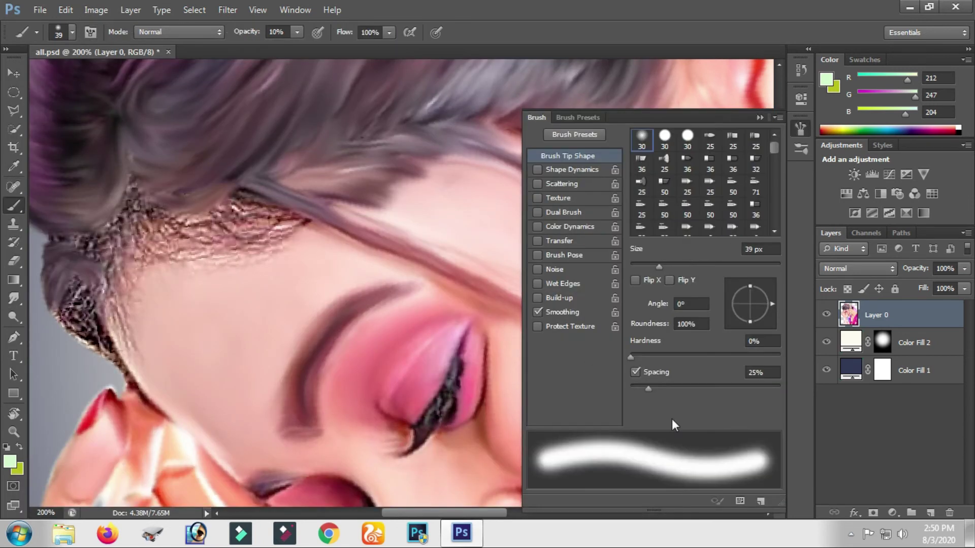
{"action": "left_click", "coordinate": [14, 298]}
{"action": "left_click", "coordinate": [635, 372]}
Step: Blend the speckled hairline and ragged lace fringe into the skin
{"action": "mouse_move", "coordinate": [136, 230]}
{"action": "left_mouse_down"}
{"action": "mouse_move", "coordinate": [152, 256]}
{"action": "mouse_move", "coordinate": [227, 248]}
{"action": "left_mouse_up"}
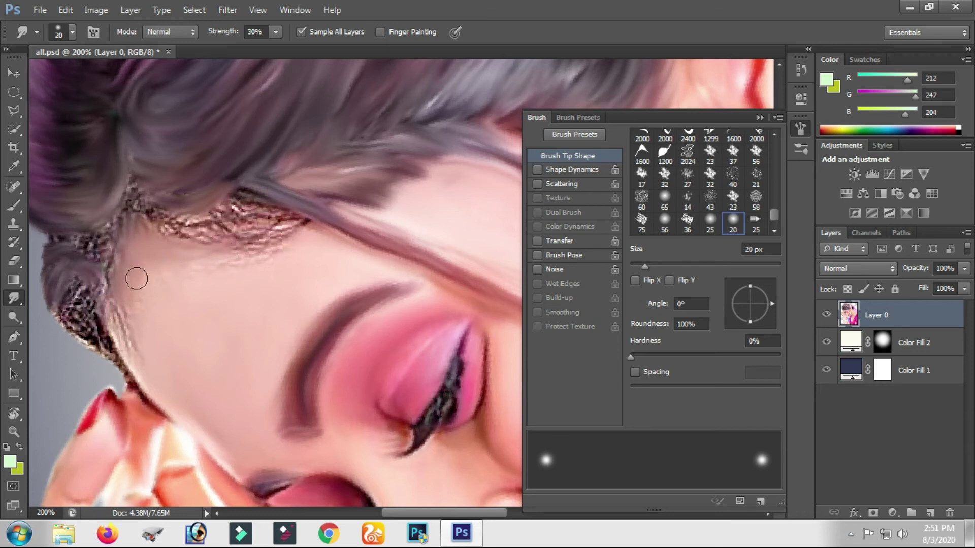
{"action": "left_click_drag", "start_coordinate": [138, 357], "coordinate": [120, 312]}
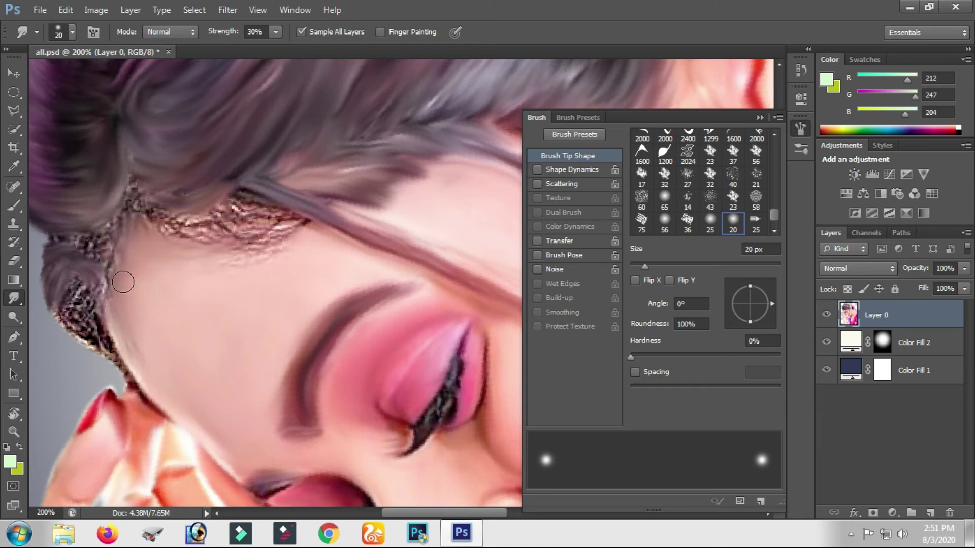
{"action": "mouse_move", "coordinate": [213, 260]}
{"action": "left_mouse_down"}
{"action": "mouse_move", "coordinate": [261, 254]}
{"action": "mouse_move", "coordinate": [229, 267]}
{"action": "left_mouse_up"}
Step: Load the smudge tool with the 24 px speckled brush tip
{"action": "left_click", "coordinate": [710, 198]}
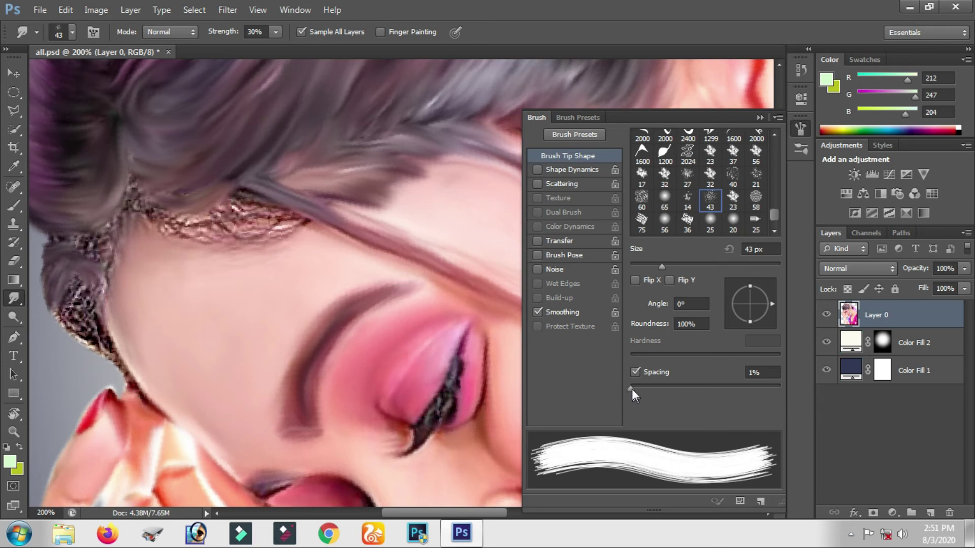
{"action": "left_click", "coordinate": [14, 205]}
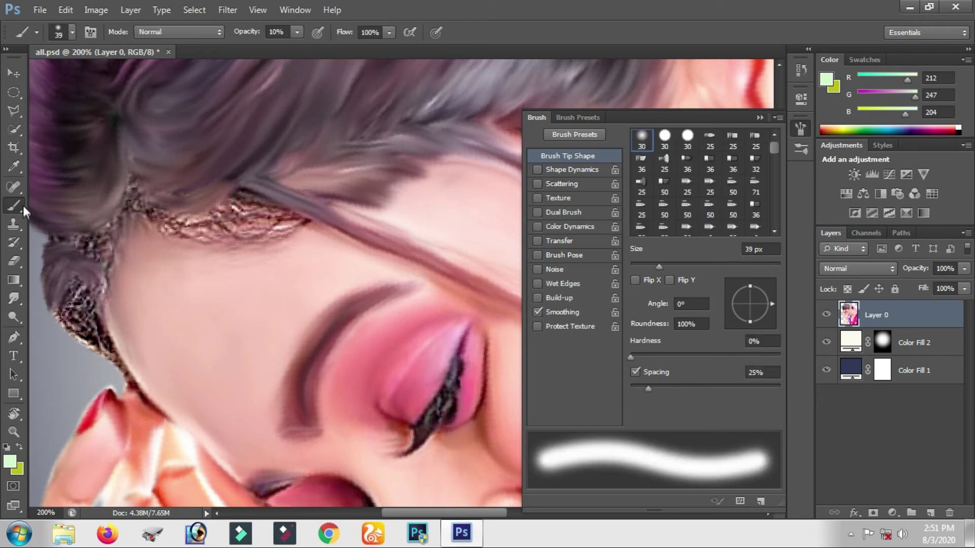
{"action": "left_click", "coordinate": [14, 299]}
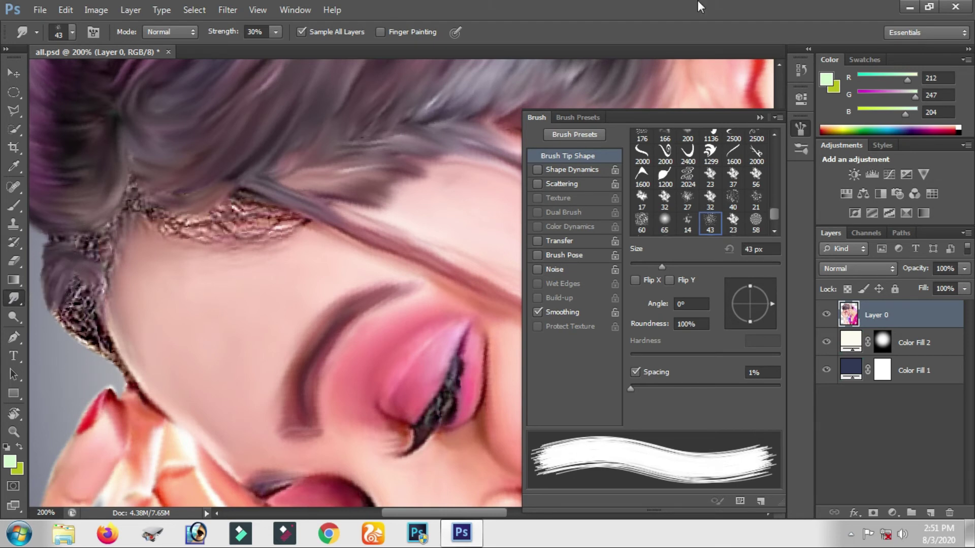
{"action": "left_click", "coordinate": [73, 34]}
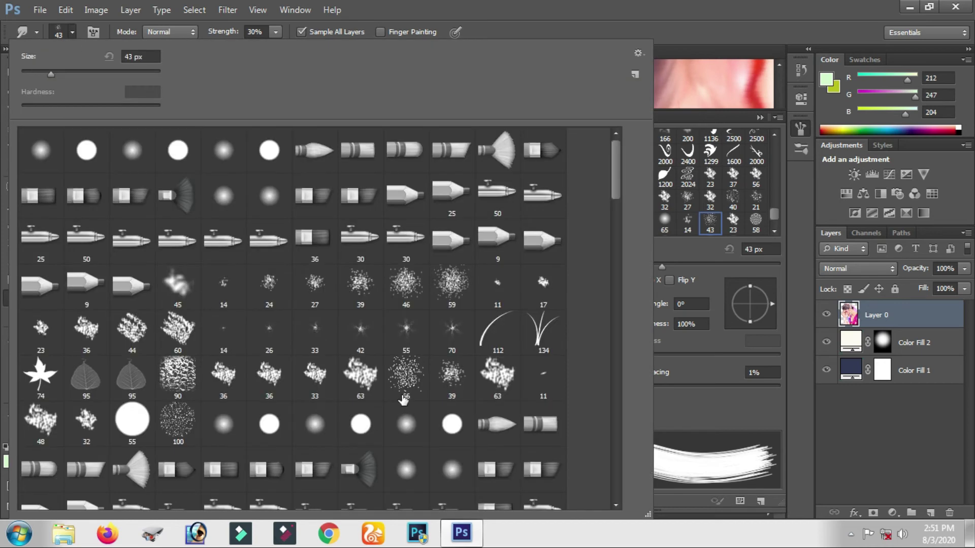
{"action": "scroll", "coordinate": [393, 368], "scroll_direction": "down", "scroll_amount": 1}
{"action": "left_click", "coordinate": [317, 266]}
{"action": "left_click", "coordinate": [265, 263]}
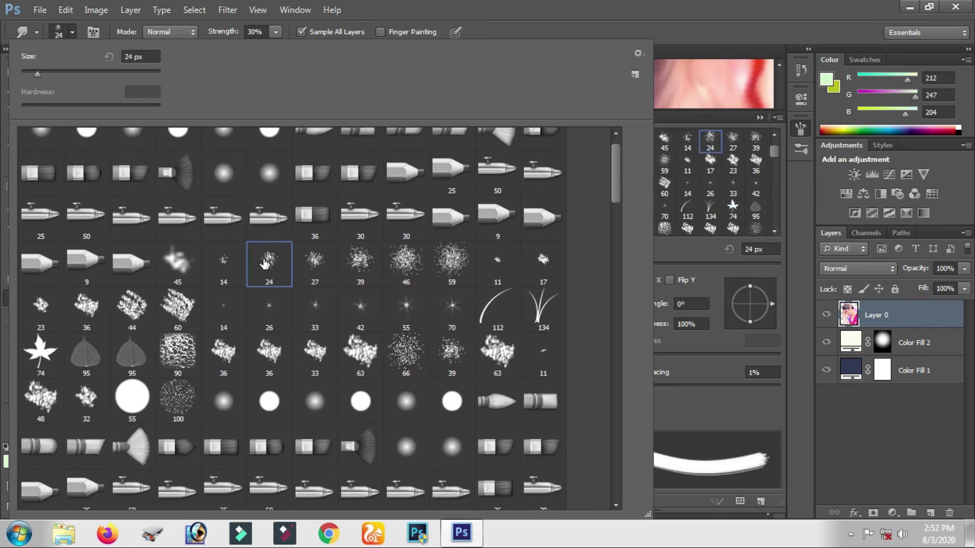
{"action": "left_click", "coordinate": [628, 397]}
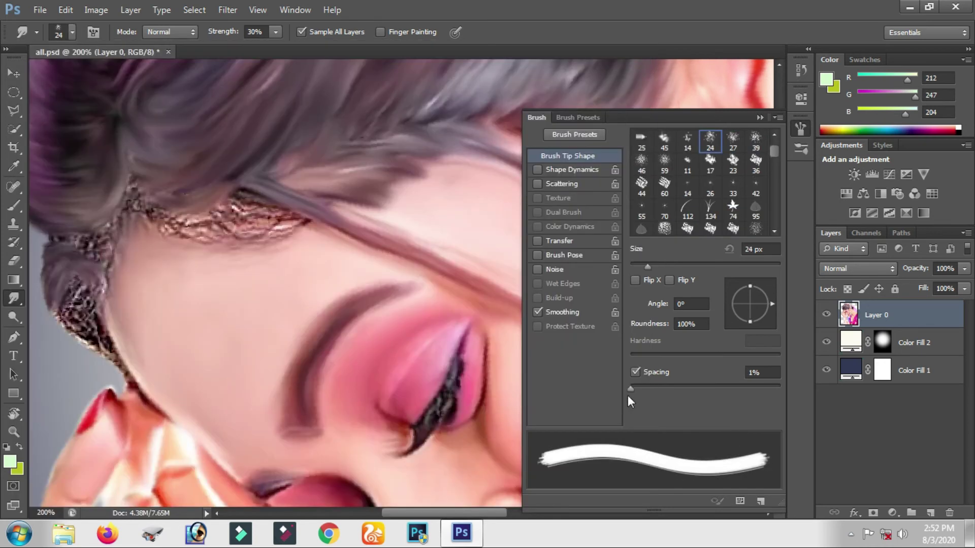
Step: Smooth the rough forehead hairline with a 12 px smudge tip, then rotate the view to the bun
{"action": "left_click", "coordinate": [638, 266]}
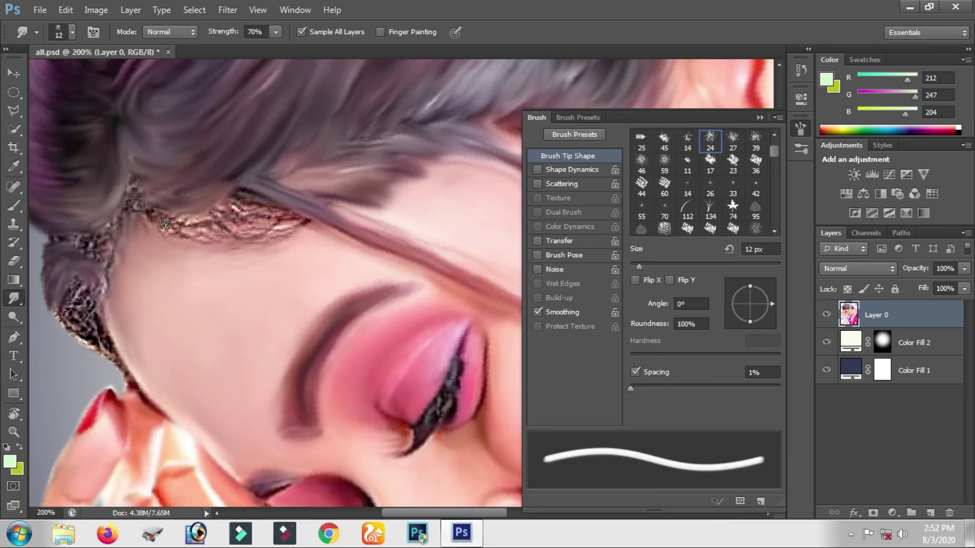
{"action": "left_click_drag", "start_coordinate": [148, 209], "coordinate": [179, 211]}
{"action": "left_click_drag", "start_coordinate": [244, 199], "coordinate": [251, 200]}
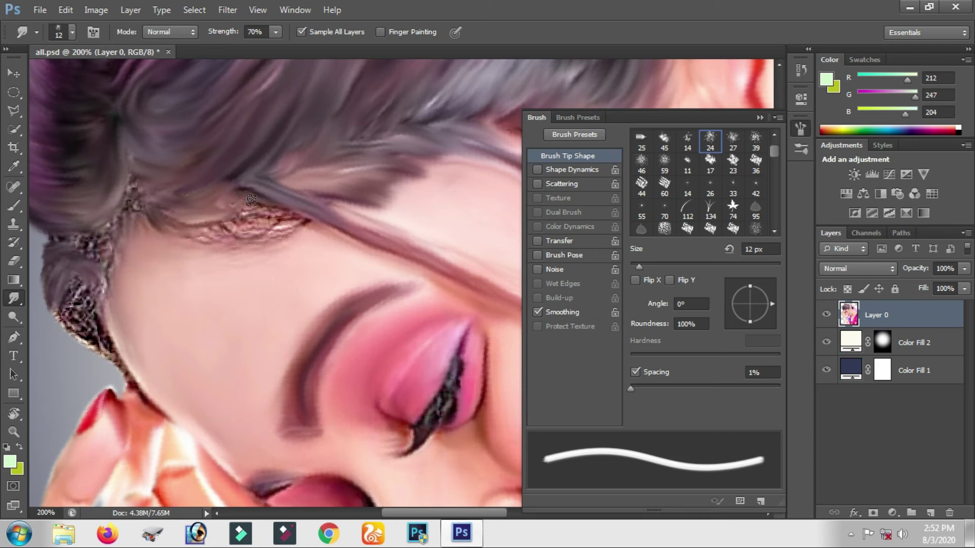
{"action": "mouse_move", "coordinate": [175, 228]}
{"action": "left_mouse_down"}
{"action": "mouse_move", "coordinate": [294, 232]}
{"action": "mouse_move", "coordinate": [252, 232]}
{"action": "left_mouse_up"}
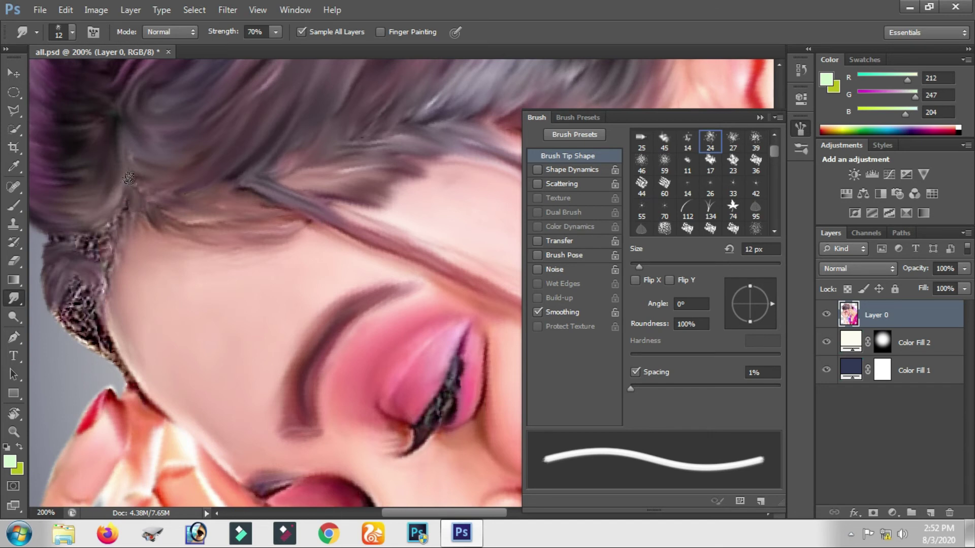
{"action": "left_click_drag", "start_coordinate": [94, 238], "coordinate": [228, 224]}
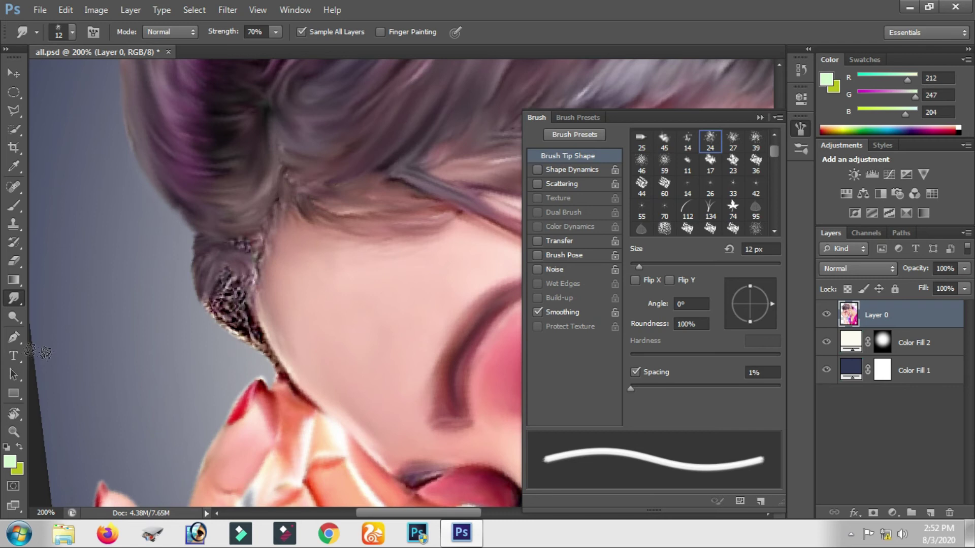
{"action": "key", "text": "r"}
{"action": "left_click_drag", "start_coordinate": [163, 211], "coordinate": [302, 228]}
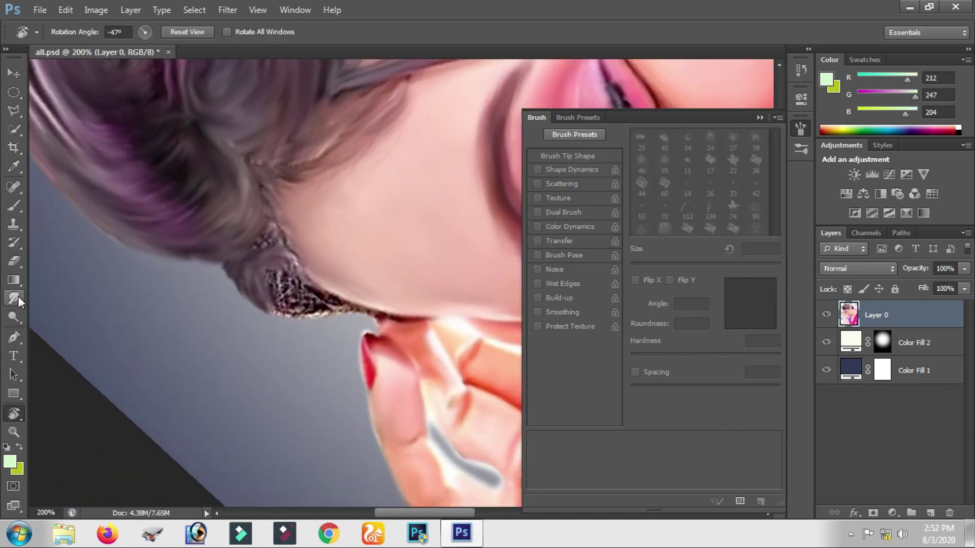
Step: Smudge the bun's speckled lower edge near the chin into wispy strands, then zoom out
{"action": "left_click", "coordinate": [17, 297]}
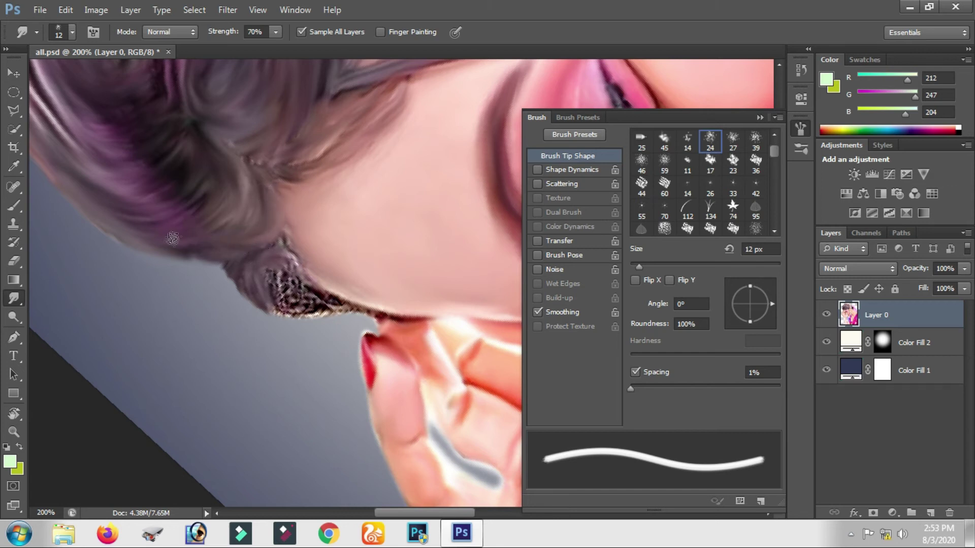
{"action": "mouse_move", "coordinate": [285, 277]}
{"action": "left_mouse_down"}
{"action": "mouse_move", "coordinate": [278, 300]}
{"action": "mouse_move", "coordinate": [298, 284]}
{"action": "mouse_move", "coordinate": [320, 307]}
{"action": "mouse_move", "coordinate": [357, 319]}
{"action": "mouse_move", "coordinate": [345, 322]}
{"action": "mouse_move", "coordinate": [380, 330]}
{"action": "left_mouse_up"}
{"action": "mouse_move", "coordinate": [321, 305]}
{"action": "left_mouse_down"}
{"action": "mouse_move", "coordinate": [358, 338]}
{"action": "mouse_move", "coordinate": [370, 330]}
{"action": "mouse_move", "coordinate": [344, 344]}
{"action": "mouse_move", "coordinate": [339, 325]}
{"action": "mouse_move", "coordinate": [307, 305]}
{"action": "mouse_move", "coordinate": [304, 325]}
{"action": "mouse_move", "coordinate": [322, 342]}
{"action": "mouse_move", "coordinate": [297, 323]}
{"action": "mouse_move", "coordinate": [331, 343]}
{"action": "left_mouse_up"}
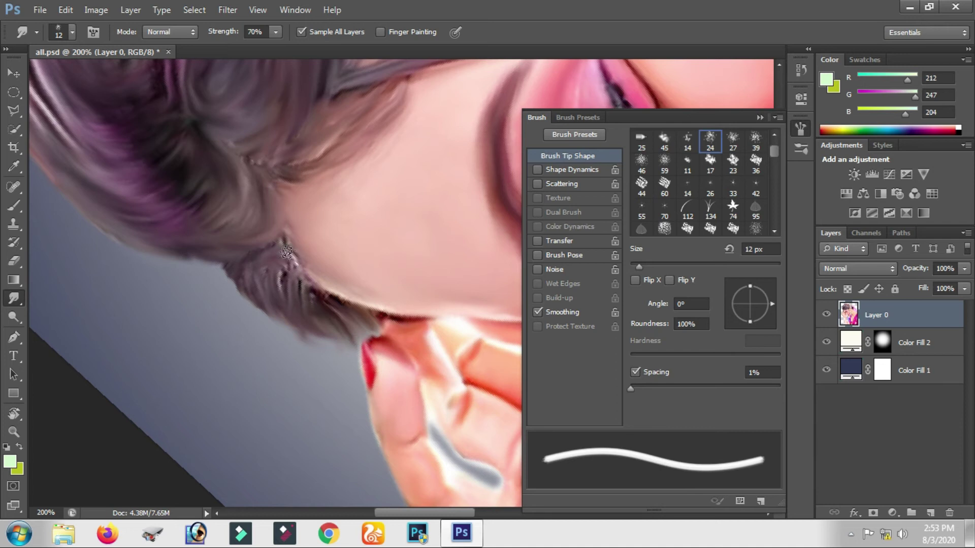
{"action": "left_click_drag", "start_coordinate": [297, 300], "coordinate": [312, 308]}
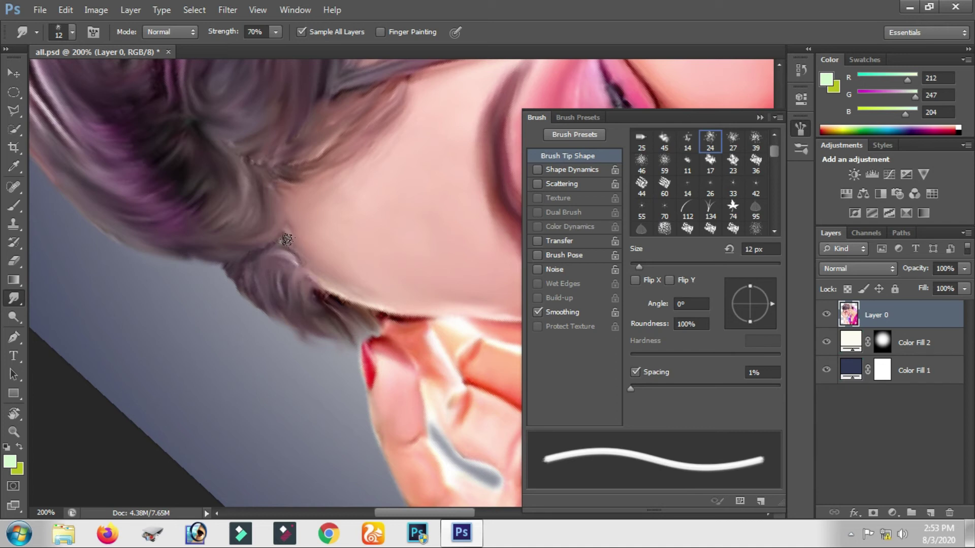
{"action": "mouse_move", "coordinate": [244, 272]}
{"action": "left_mouse_down"}
{"action": "mouse_move", "coordinate": [252, 306]}
{"action": "mouse_move", "coordinate": [231, 278]}
{"action": "mouse_move", "coordinate": [261, 312]}
{"action": "left_mouse_up"}
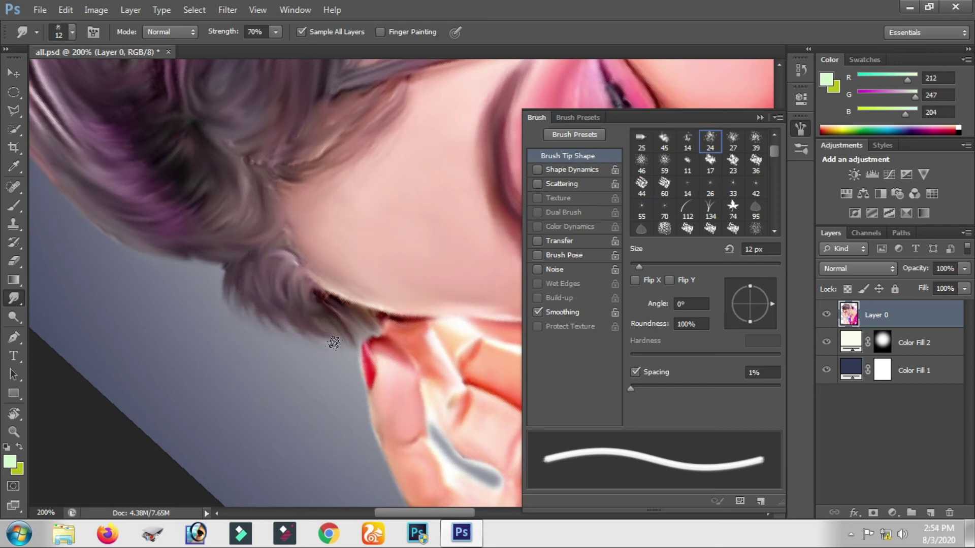
{"action": "scroll", "coordinate": [257, 259], "scroll_direction": "up", "scroll_amount": 5}
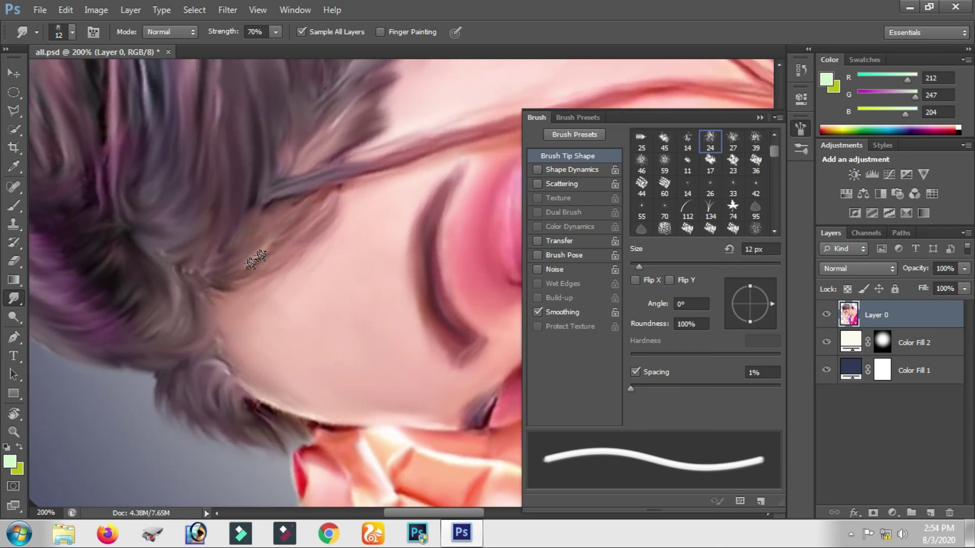
{"action": "left_click", "coordinate": [355, 283], "text": "alt"}
Step: Smudge the dark hair edge below the pink veil into soft streaks
{"action": "scroll", "coordinate": [340, 265], "scroll_direction": "down", "scroll_amount": 5}
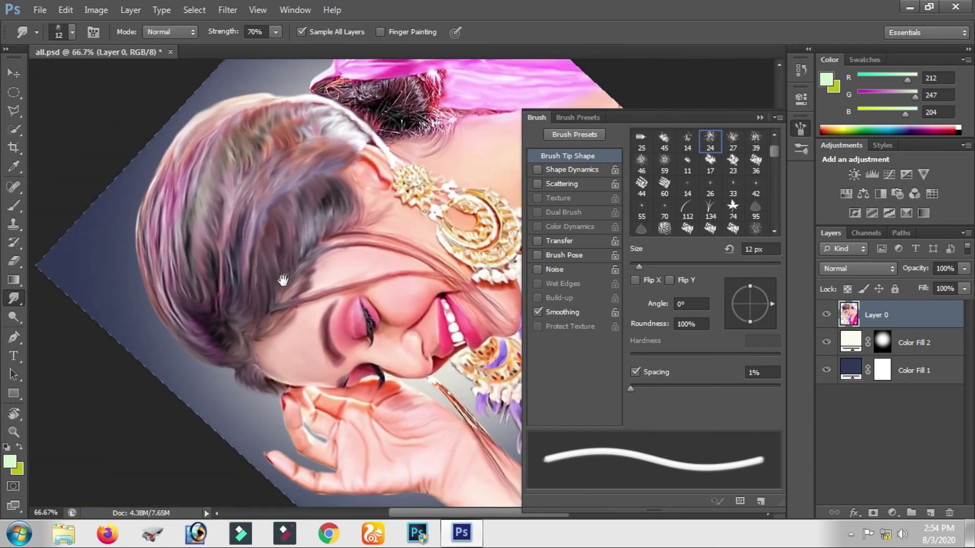
{"action": "scroll", "coordinate": [303, 273], "scroll_direction": "up", "scroll_amount": 2}
{"action": "mouse_move", "coordinate": [304, 273]}
{"action": "left_mouse_down"}
{"action": "mouse_move", "coordinate": [362, 235]}
{"action": "mouse_move", "coordinate": [342, 272]}
{"action": "left_mouse_up"}
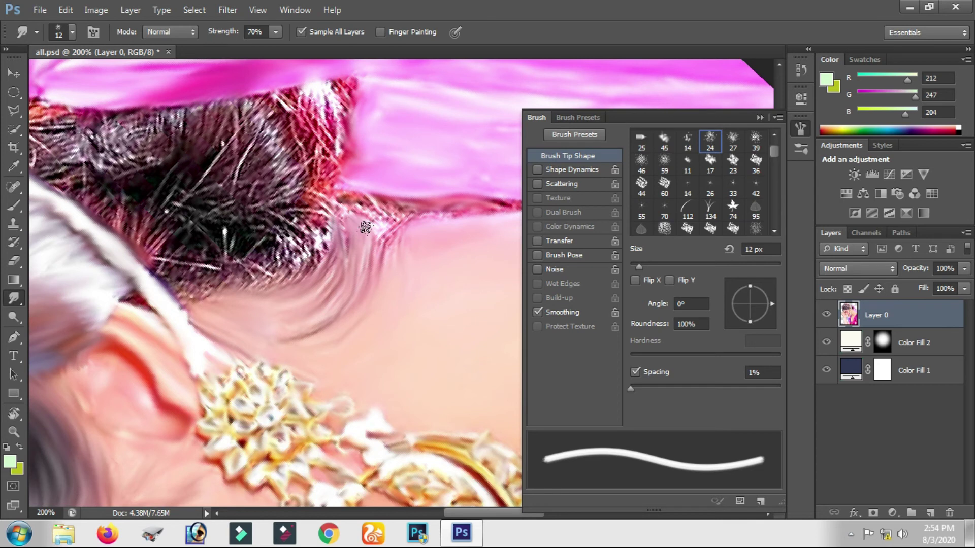
{"action": "mouse_move", "coordinate": [201, 303]}
{"action": "left_mouse_down"}
{"action": "mouse_move", "coordinate": [267, 338]}
{"action": "mouse_move", "coordinate": [257, 276]}
{"action": "mouse_move", "coordinate": [304, 269]}
{"action": "mouse_move", "coordinate": [248, 309]}
{"action": "mouse_move", "coordinate": [267, 273]}
{"action": "mouse_move", "coordinate": [254, 340]}
{"action": "mouse_move", "coordinate": [269, 330]}
{"action": "mouse_move", "coordinate": [283, 337]}
{"action": "mouse_move", "coordinate": [269, 299]}
{"action": "mouse_move", "coordinate": [340, 287]}
{"action": "mouse_move", "coordinate": [384, 264]}
{"action": "mouse_move", "coordinate": [386, 299]}
{"action": "mouse_move", "coordinate": [386, 249]}
{"action": "mouse_move", "coordinate": [376, 246]}
{"action": "mouse_move", "coordinate": [357, 315]}
{"action": "mouse_move", "coordinate": [356, 257]}
{"action": "left_mouse_up"}
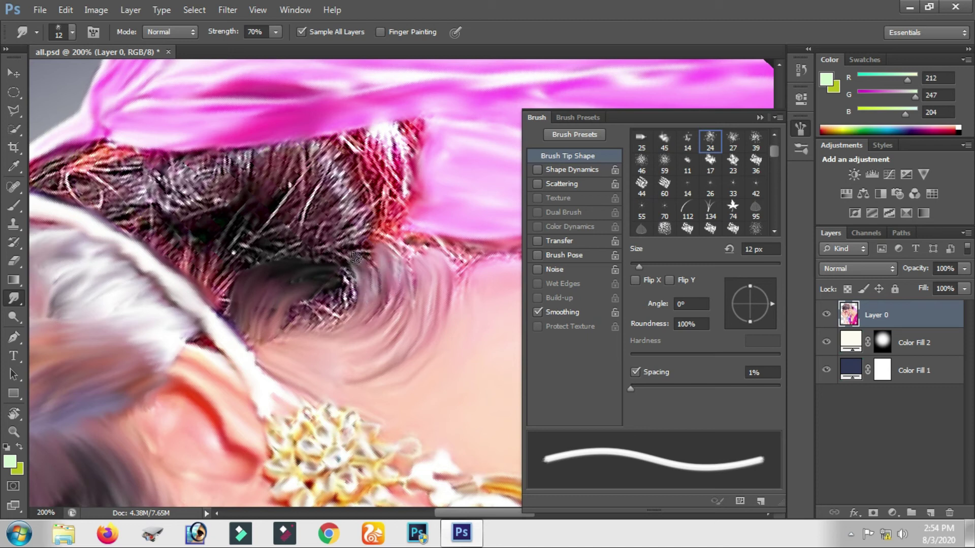
{"action": "mouse_move", "coordinate": [333, 324]}
{"action": "left_mouse_down"}
{"action": "mouse_move", "coordinate": [350, 284]}
{"action": "mouse_move", "coordinate": [310, 325]}
{"action": "mouse_move", "coordinate": [324, 282]}
{"action": "mouse_move", "coordinate": [297, 325]}
{"action": "mouse_move", "coordinate": [320, 279]}
{"action": "mouse_move", "coordinate": [292, 314]}
{"action": "mouse_move", "coordinate": [308, 282]}
{"action": "left_mouse_up"}
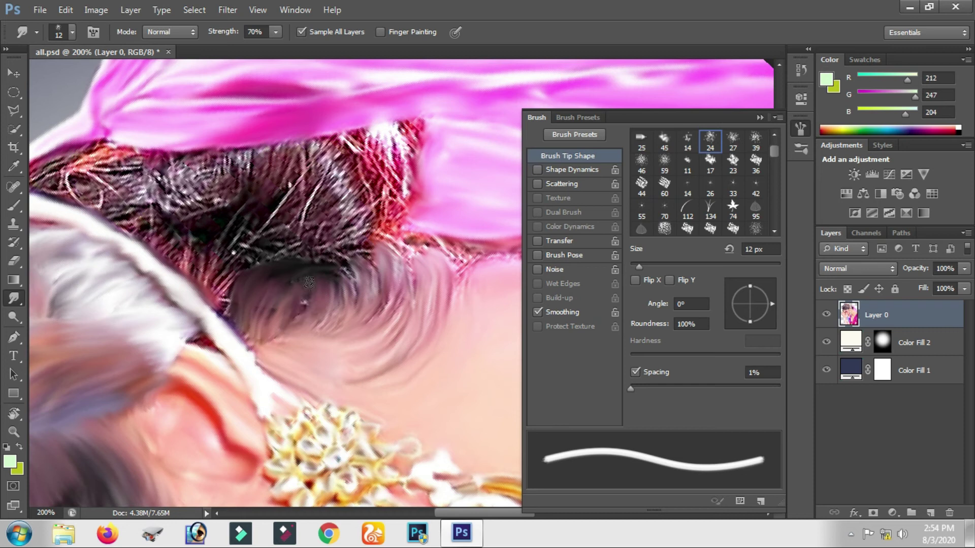
{"action": "mouse_move", "coordinate": [369, 310]}
{"action": "left_mouse_down"}
{"action": "mouse_move", "coordinate": [376, 327]}
{"action": "mouse_move", "coordinate": [368, 261]}
{"action": "mouse_move", "coordinate": [398, 283]}
{"action": "mouse_move", "coordinate": [441, 289]}
{"action": "mouse_move", "coordinate": [463, 274]}
{"action": "mouse_move", "coordinate": [457, 257]}
{"action": "mouse_move", "coordinate": [468, 263]}
{"action": "mouse_move", "coordinate": [413, 246]}
{"action": "mouse_move", "coordinate": [396, 251]}
{"action": "left_mouse_up"}
{"action": "mouse_move", "coordinate": [124, 303]}
{"action": "left_mouse_down"}
{"action": "mouse_move", "coordinate": [266, 354]}
{"action": "mouse_move", "coordinate": [170, 339]}
{"action": "left_mouse_up"}
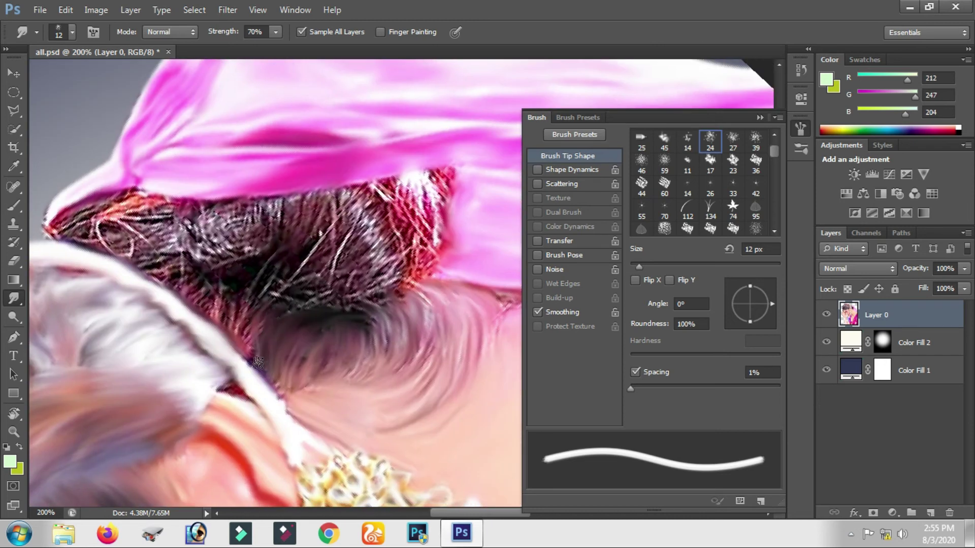
{"action": "mouse_move", "coordinate": [244, 308]}
{"action": "left_mouse_down"}
{"action": "mouse_move", "coordinate": [232, 340]}
{"action": "mouse_move", "coordinate": [218, 289]}
{"action": "mouse_move", "coordinate": [203, 304]}
{"action": "mouse_move", "coordinate": [242, 277]}
{"action": "mouse_move", "coordinate": [201, 307]}
{"action": "mouse_move", "coordinate": [201, 269]}
{"action": "mouse_move", "coordinate": [221, 269]}
{"action": "mouse_move", "coordinate": [169, 279]}
{"action": "mouse_move", "coordinate": [324, 340]}
{"action": "mouse_move", "coordinate": [239, 292]}
{"action": "mouse_move", "coordinate": [324, 304]}
{"action": "mouse_move", "coordinate": [238, 269]}
{"action": "mouse_move", "coordinate": [279, 299]}
{"action": "mouse_move", "coordinate": [330, 299]}
{"action": "mouse_move", "coordinate": [286, 256]}
{"action": "mouse_move", "coordinate": [330, 287]}
{"action": "mouse_move", "coordinate": [366, 295]}
{"action": "mouse_move", "coordinate": [233, 269]}
{"action": "mouse_move", "coordinate": [272, 309]}
{"action": "mouse_move", "coordinate": [239, 278]}
{"action": "left_mouse_up"}
{"action": "mouse_move", "coordinate": [299, 305]}
{"action": "left_mouse_down"}
{"action": "mouse_move", "coordinate": [241, 305]}
{"action": "mouse_move", "coordinate": [286, 317]}
{"action": "left_mouse_up"}
Step: Smear dark hair tones over the patterned hair section
{"action": "scroll", "coordinate": [282, 315], "scroll_direction": "right", "scroll_amount": 3}
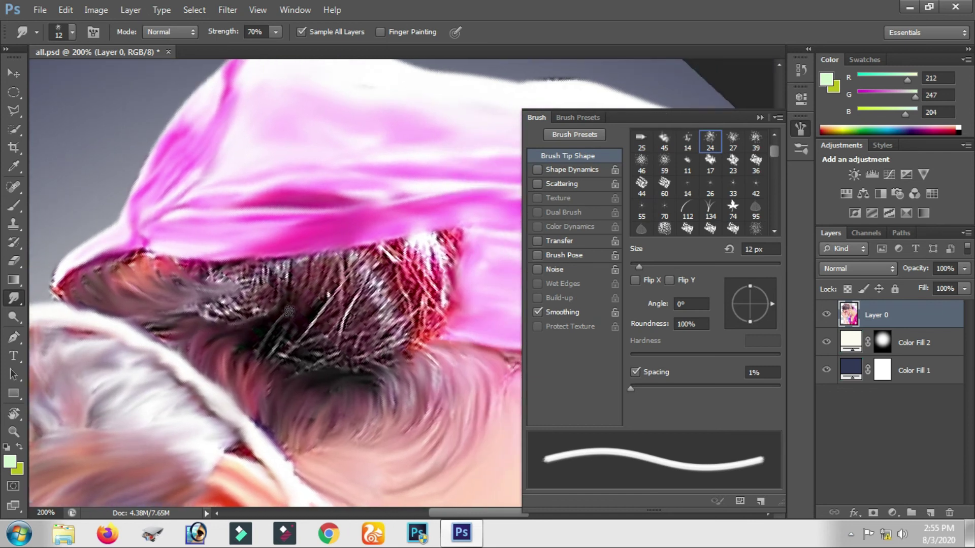
{"action": "mouse_move", "coordinate": [262, 325]}
{"action": "left_mouse_down"}
{"action": "mouse_move", "coordinate": [350, 256]}
{"action": "mouse_move", "coordinate": [295, 312]}
{"action": "mouse_move", "coordinate": [324, 264]}
{"action": "mouse_move", "coordinate": [330, 273]}
{"action": "left_mouse_up"}
{"action": "mouse_move", "coordinate": [230, 348]}
{"action": "left_mouse_down"}
{"action": "mouse_move", "coordinate": [317, 305]}
{"action": "mouse_move", "coordinate": [334, 269]}
{"action": "left_mouse_up"}
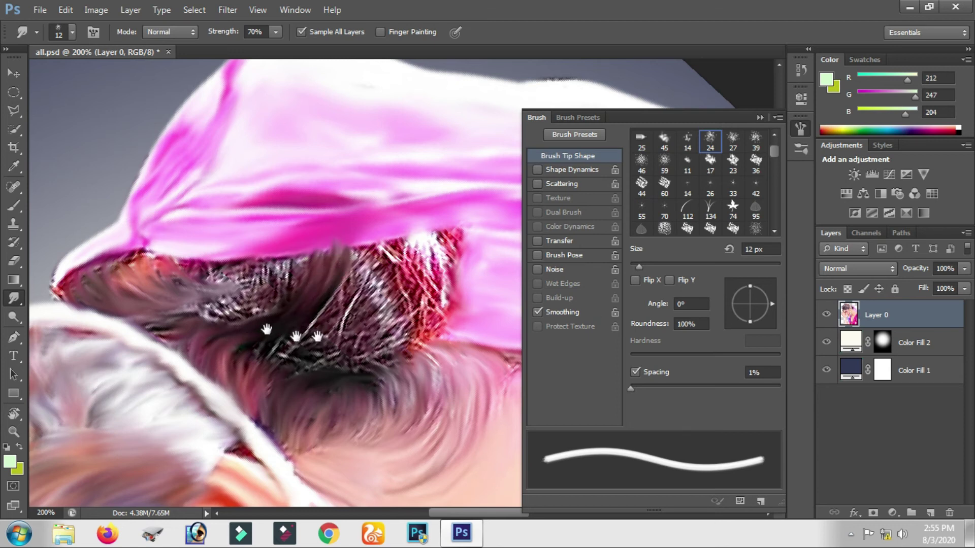
{"action": "scroll", "coordinate": [295, 325], "scroll_direction": "right", "scroll_amount": 2}
{"action": "mouse_move", "coordinate": [151, 285]}
{"action": "left_mouse_down"}
{"action": "mouse_move", "coordinate": [201, 284]}
{"action": "mouse_move", "coordinate": [226, 238]}
{"action": "mouse_move", "coordinate": [198, 248]}
{"action": "mouse_move", "coordinate": [200, 238]}
{"action": "left_mouse_up"}
{"action": "mouse_move", "coordinate": [159, 252]}
{"action": "left_mouse_down"}
{"action": "mouse_move", "coordinate": [155, 241]}
{"action": "mouse_move", "coordinate": [173, 263]}
{"action": "left_mouse_up"}
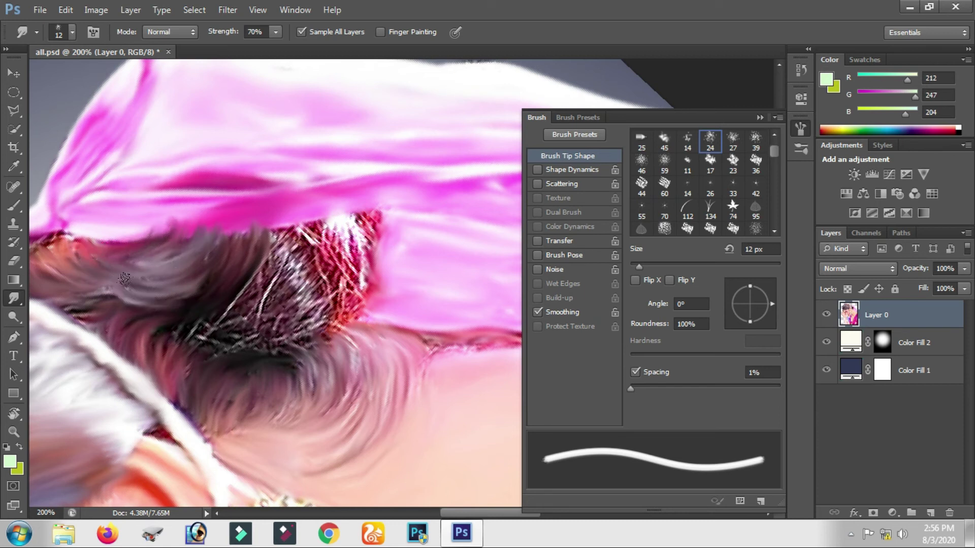
{"action": "left_click_drag", "start_coordinate": [111, 282], "coordinate": [216, 245]}
Step: Blend the dark hair strands into smooth, flowing shapes
{"action": "left_click_drag", "start_coordinate": [65, 312], "coordinate": [62, 301]}
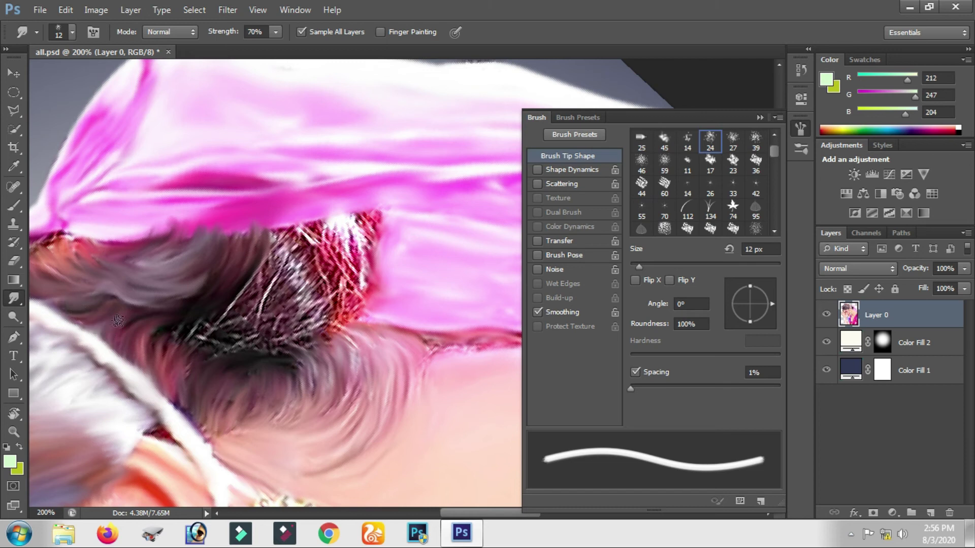
{"action": "mouse_move", "coordinate": [118, 320]}
{"action": "left_mouse_down"}
{"action": "mouse_move", "coordinate": [177, 367]}
{"action": "mouse_move", "coordinate": [317, 218]}
{"action": "mouse_move", "coordinate": [302, 285]}
{"action": "left_mouse_up"}
{"action": "mouse_move", "coordinate": [203, 362]}
{"action": "left_mouse_down"}
{"action": "mouse_move", "coordinate": [312, 231]}
{"action": "mouse_move", "coordinate": [324, 238]}
{"action": "mouse_move", "coordinate": [253, 305]}
{"action": "mouse_move", "coordinate": [205, 371]}
{"action": "mouse_move", "coordinate": [335, 294]}
{"action": "mouse_move", "coordinate": [284, 305]}
{"action": "mouse_move", "coordinate": [259, 351]}
{"action": "mouse_move", "coordinate": [310, 330]}
{"action": "mouse_move", "coordinate": [322, 242]}
{"action": "left_mouse_up"}
{"action": "mouse_move", "coordinate": [295, 289]}
{"action": "left_mouse_down"}
{"action": "mouse_move", "coordinate": [307, 223]}
{"action": "mouse_move", "coordinate": [332, 299]}
{"action": "mouse_move", "coordinate": [327, 333]}
{"action": "mouse_move", "coordinate": [355, 274]}
{"action": "mouse_move", "coordinate": [350, 239]}
{"action": "mouse_move", "coordinate": [366, 218]}
{"action": "mouse_move", "coordinate": [371, 286]}
{"action": "mouse_move", "coordinate": [348, 200]}
{"action": "mouse_move", "coordinate": [346, 337]}
{"action": "mouse_move", "coordinate": [328, 325]}
{"action": "mouse_move", "coordinate": [339, 261]}
{"action": "left_mouse_up"}
{"action": "left_click_drag", "start_coordinate": [264, 287], "coordinate": [267, 208]}
{"action": "mouse_move", "coordinate": [180, 336]}
{"action": "left_mouse_down"}
{"action": "mouse_move", "coordinate": [181, 388]}
{"action": "mouse_move", "coordinate": [269, 306]}
{"action": "left_mouse_up"}
{"action": "mouse_move", "coordinate": [342, 407]}
{"action": "left_mouse_down"}
{"action": "mouse_move", "coordinate": [284, 401]}
{"action": "mouse_move", "coordinate": [300, 442]}
{"action": "mouse_move", "coordinate": [339, 437]}
{"action": "mouse_move", "coordinate": [350, 388]}
{"action": "mouse_move", "coordinate": [285, 342]}
{"action": "mouse_move", "coordinate": [283, 424]}
{"action": "mouse_move", "coordinate": [246, 440]}
{"action": "mouse_move", "coordinate": [246, 366]}
{"action": "left_mouse_up"}
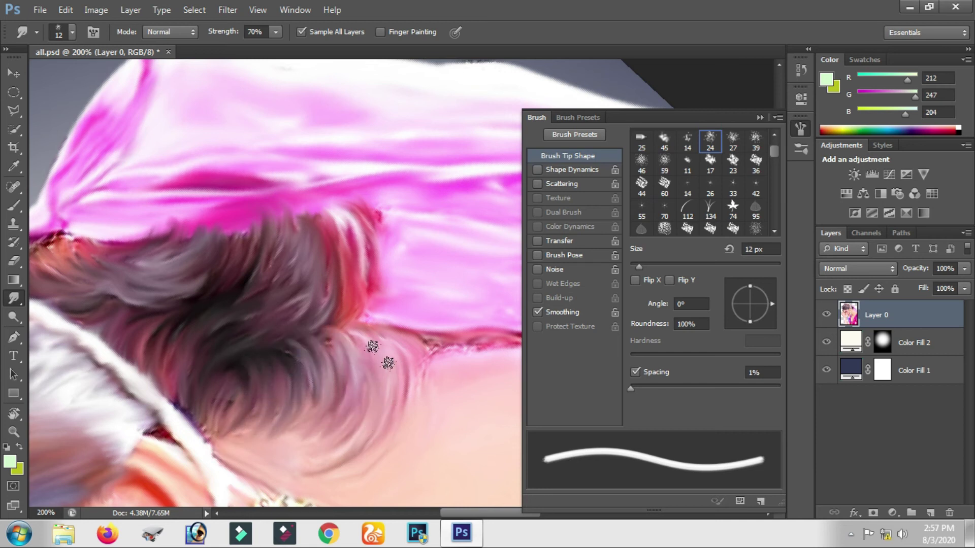
Step: Lighten the dark red streak along the headscarf and zoom out
{"action": "left_click_drag", "start_coordinate": [437, 381], "coordinate": [260, 384]}
{"action": "mouse_move", "coordinate": [322, 359]}
{"action": "left_mouse_down"}
{"action": "mouse_move", "coordinate": [254, 352]}
{"action": "mouse_move", "coordinate": [409, 343]}
{"action": "mouse_move", "coordinate": [304, 345]}
{"action": "left_mouse_up"}
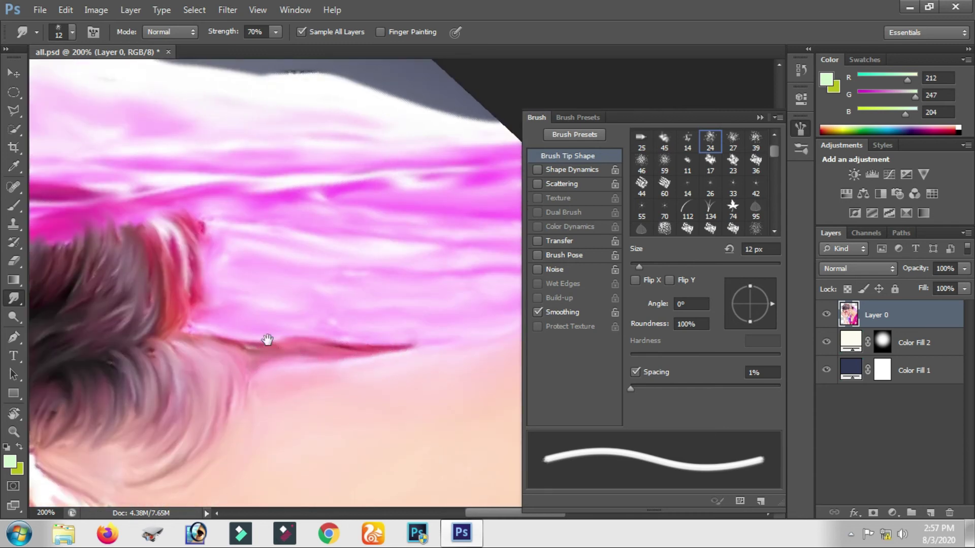
{"action": "key", "text": "ctrl+minus"}
{"action": "key", "text": "ctrl+minus"}
Step: Rotate the canvas view back upright and zoom in on the hair and face
{"action": "left_click", "coordinate": [13, 414]}
{"action": "left_click_drag", "start_coordinate": [203, 256], "coordinate": [354, 240]}
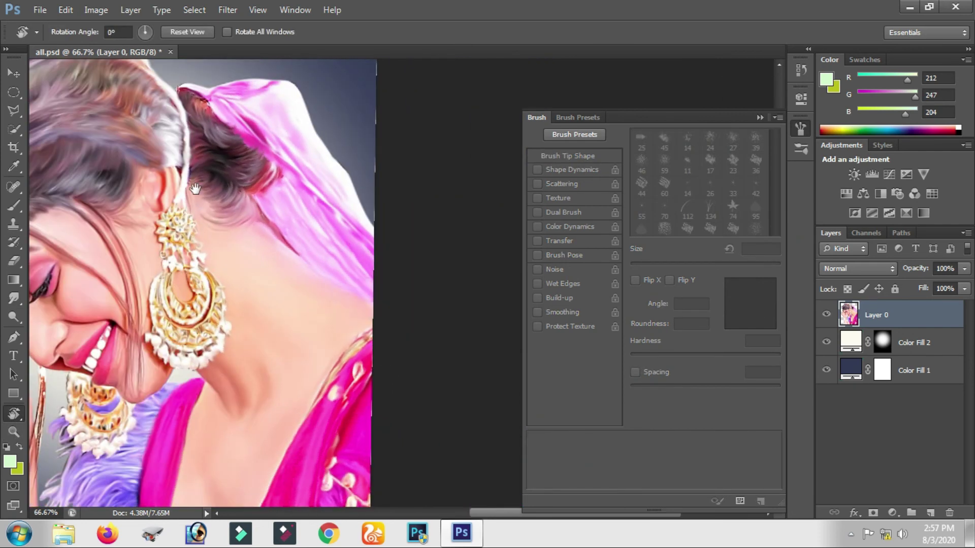
{"action": "left_click_drag", "start_coordinate": [194, 189], "coordinate": [200, 277]}
{"action": "left_click_drag", "start_coordinate": [383, 284], "coordinate": [322, 200]}
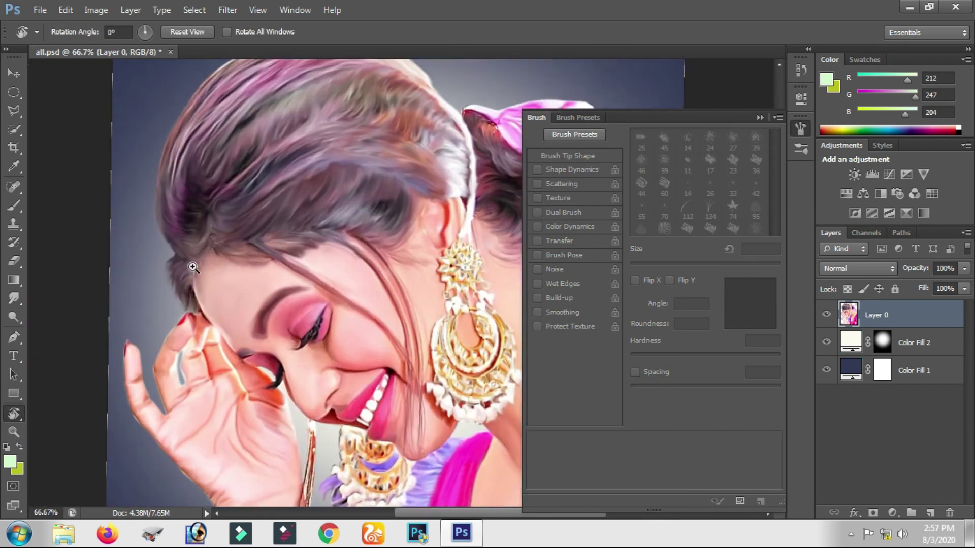
{"action": "left_click", "coordinate": [193, 267], "text": "ctrl"}
Step: Smudge away the dark red spot near the ear and the wispy strands on the head's left edge
{"action": "left_click", "coordinate": [14, 298]}
{"action": "mouse_move", "coordinate": [207, 271]}
{"action": "left_mouse_down"}
{"action": "mouse_move", "coordinate": [217, 288]}
{"action": "mouse_move", "coordinate": [192, 315]}
{"action": "left_mouse_up"}
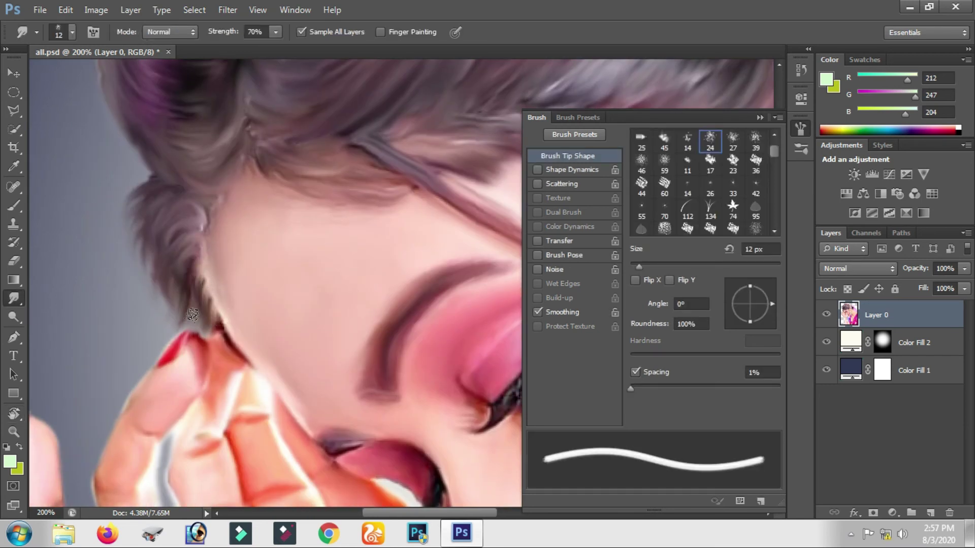
{"action": "scroll", "coordinate": [203, 295], "scroll_direction": "up", "scroll_amount": 2}
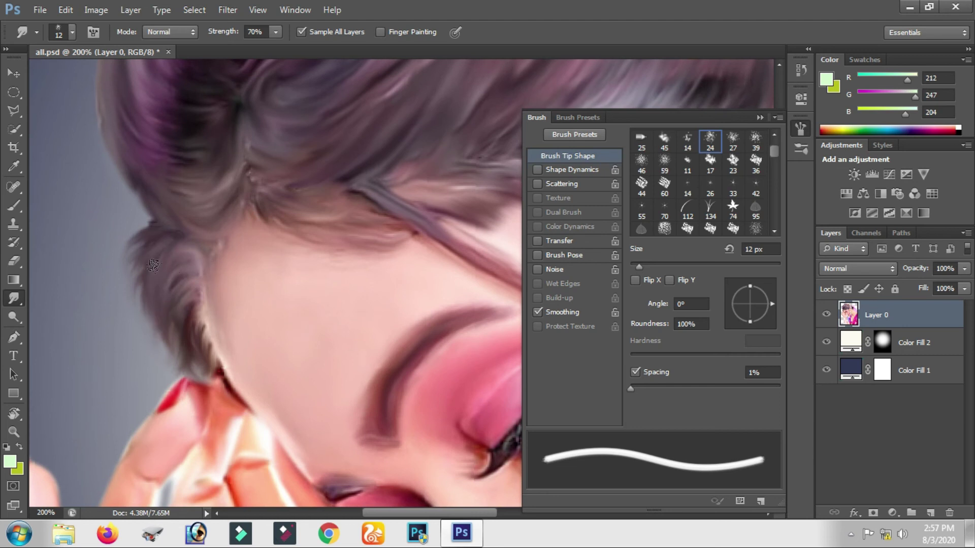
{"action": "mouse_move", "coordinate": [145, 244]}
{"action": "left_mouse_down"}
{"action": "mouse_move", "coordinate": [130, 279]}
{"action": "mouse_move", "coordinate": [145, 317]}
{"action": "left_mouse_up"}
Step: Smudge the speckled strands beside the earring and down the neck edge smooth
{"action": "mouse_move", "coordinate": [216, 251]}
{"action": "left_mouse_down"}
{"action": "mouse_move", "coordinate": [246, 381]}
{"action": "mouse_move", "coordinate": [281, 331]}
{"action": "left_mouse_up"}
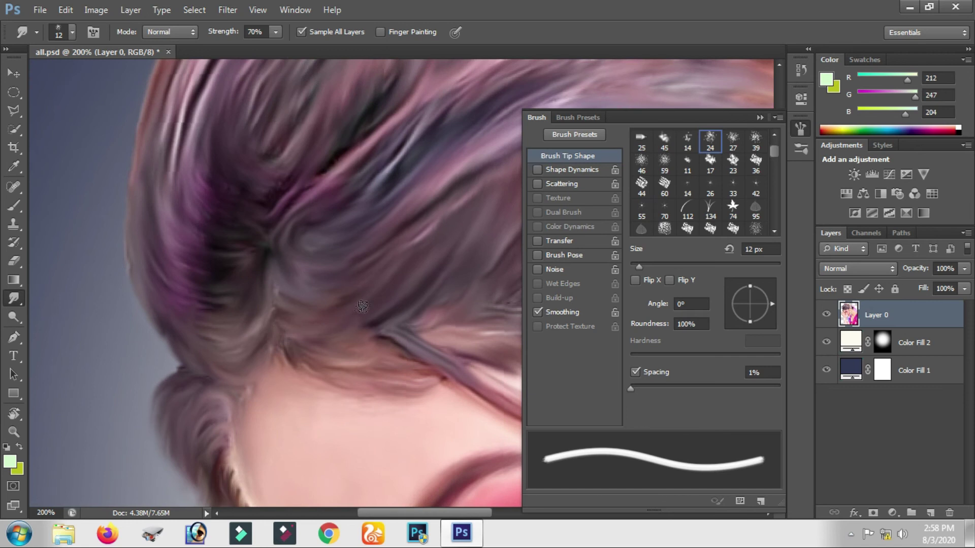
{"action": "left_click_drag", "start_coordinate": [334, 302], "coordinate": [249, 342]}
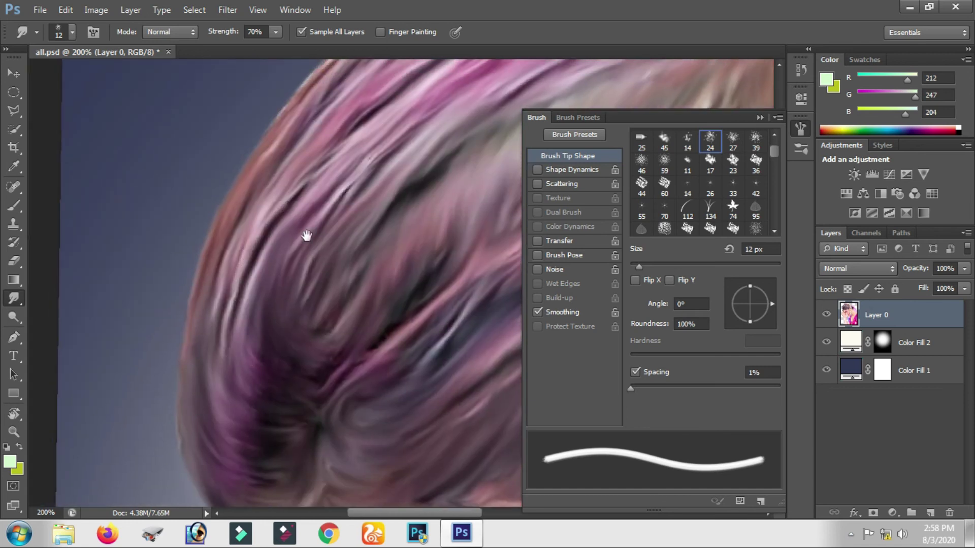
{"action": "key", "text": "ctrl+minus"}
{"action": "key", "text": "ctrl+minus"}
{"action": "left_click_drag", "start_coordinate": [304, 256], "coordinate": [244, 167]}
{"action": "key", "text": "ctrl+plus"}
{"action": "left_click_drag", "start_coordinate": [304, 172], "coordinate": [284, 101]}
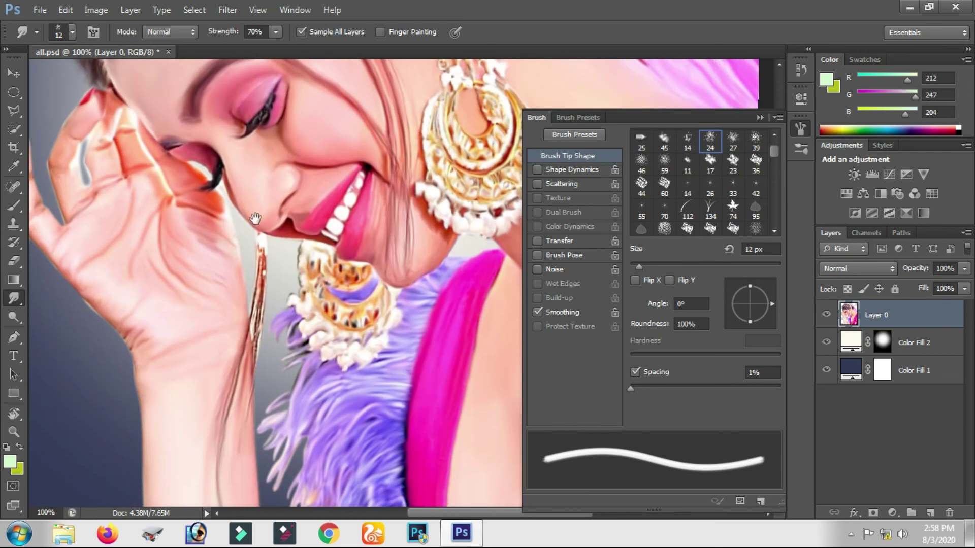
{"action": "key", "text": "ctrl+plus"}
{"action": "key", "text": "ctrl+plus"}
{"action": "left_click_drag", "start_coordinate": [299, 230], "coordinate": [285, 213]}
{"action": "left_click_drag", "start_coordinate": [289, 252], "coordinate": [282, 380]}
{"action": "mouse_move", "coordinate": [274, 487]}
{"action": "left_mouse_down"}
{"action": "mouse_move", "coordinate": [272, 253]}
{"action": "mouse_move", "coordinate": [284, 211]}
{"action": "mouse_move", "coordinate": [290, 331]}
{"action": "mouse_move", "coordinate": [251, 463]}
{"action": "mouse_move", "coordinate": [277, 305]}
{"action": "mouse_move", "coordinate": [288, 391]}
{"action": "mouse_move", "coordinate": [294, 383]}
{"action": "mouse_move", "coordinate": [285, 363]}
{"action": "mouse_move", "coordinate": [311, 183]}
{"action": "mouse_move", "coordinate": [238, 404]}
{"action": "left_mouse_up"}
Step: Zoom in to check the ear, then zoom back out to the full portrait
{"action": "key", "text": "ctrl+minus"}
{"action": "key", "text": "ctrl+minus"}
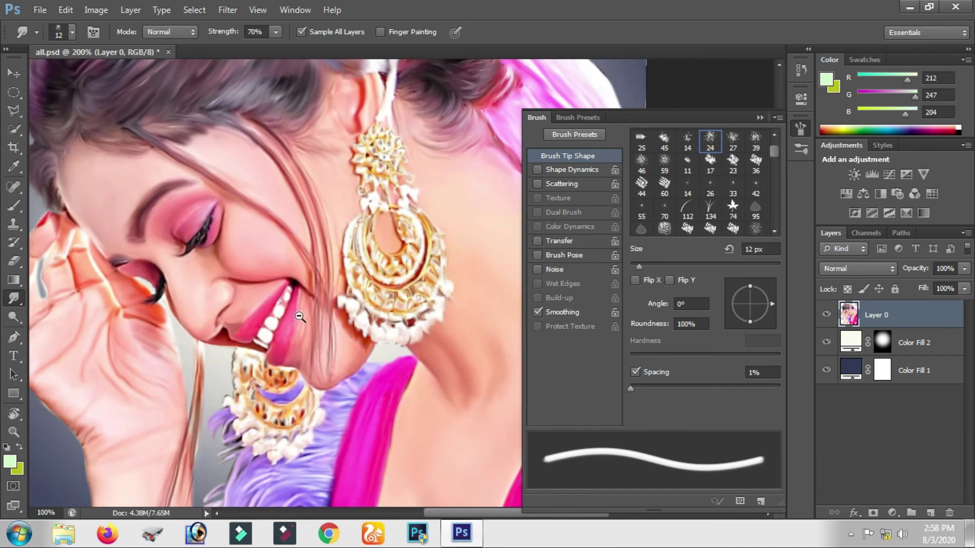
{"action": "key", "text": "ctrl+minus"}
{"action": "left_click", "coordinate": [268, 276], "text": "ctrl"}
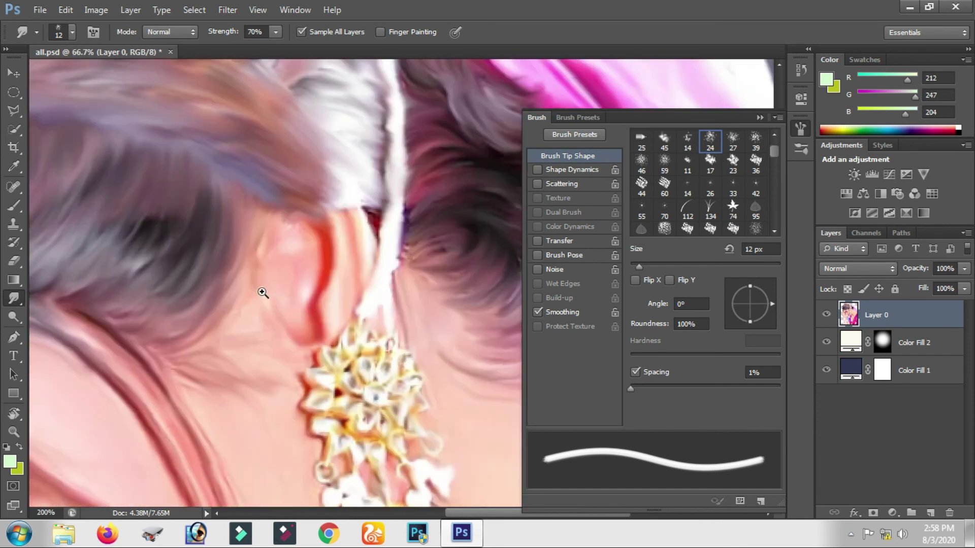
{"action": "left_click", "coordinate": [254, 337], "text": "ctrl"}
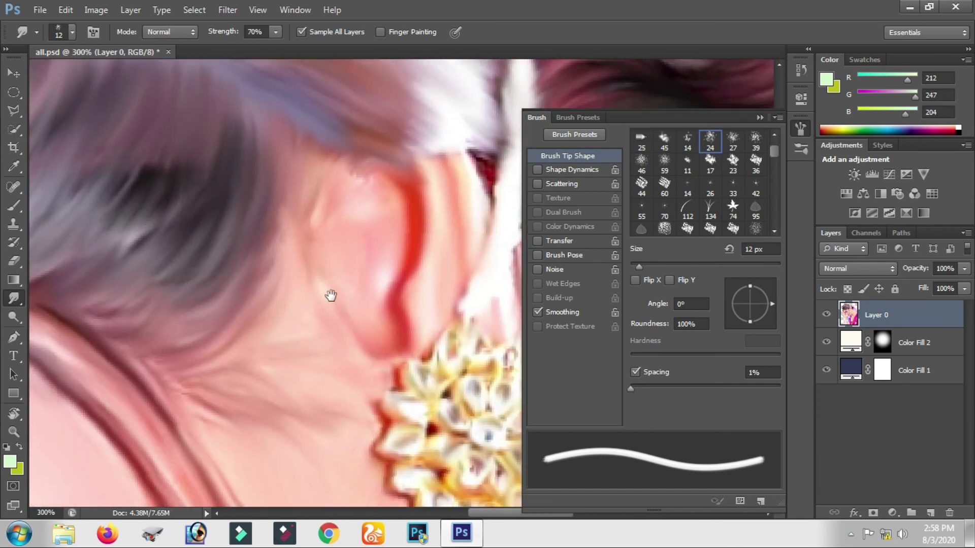
{"action": "scroll", "coordinate": [304, 297], "scroll_direction": "down", "scroll_amount": 3}
{"action": "scroll", "coordinate": [305, 297], "scroll_direction": "left", "scroll_amount": 3}
{"action": "key", "text": "ctrl+minus"}
{"action": "key", "text": "ctrl+minus"}
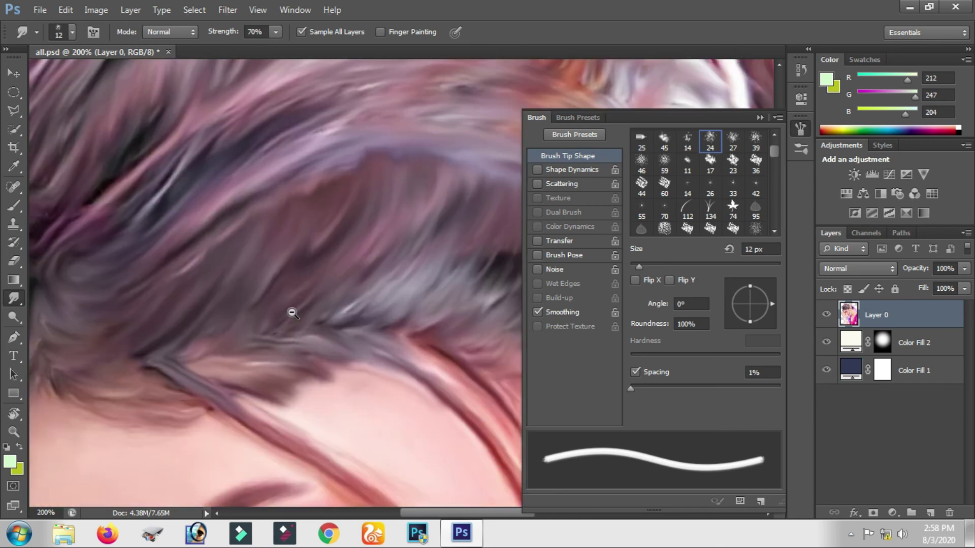
{"action": "key", "text": "ctrl+minus"}
{"action": "key", "text": "ctrl+minus"}
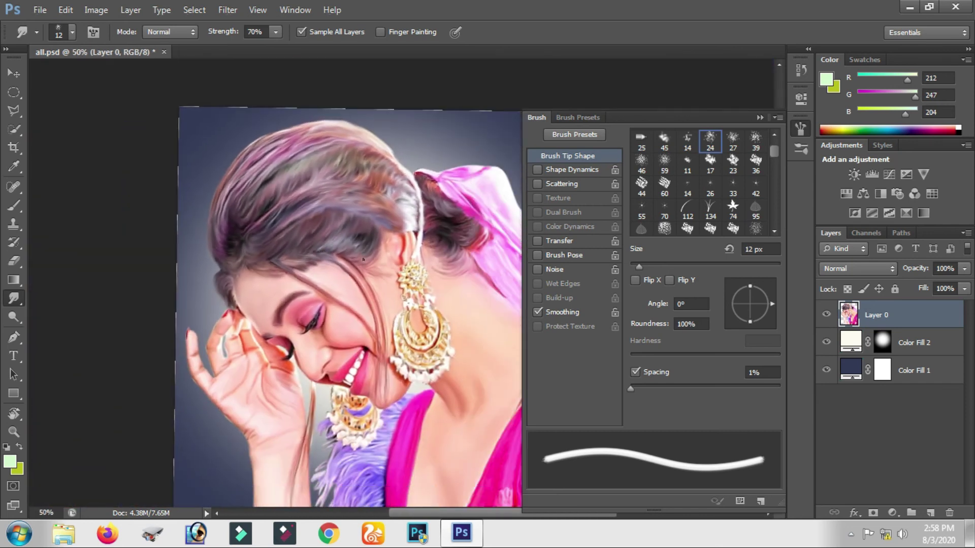
Step: Add a new Layer 1 and choose a bristle brush tip
{"action": "left_click", "coordinate": [930, 513]}
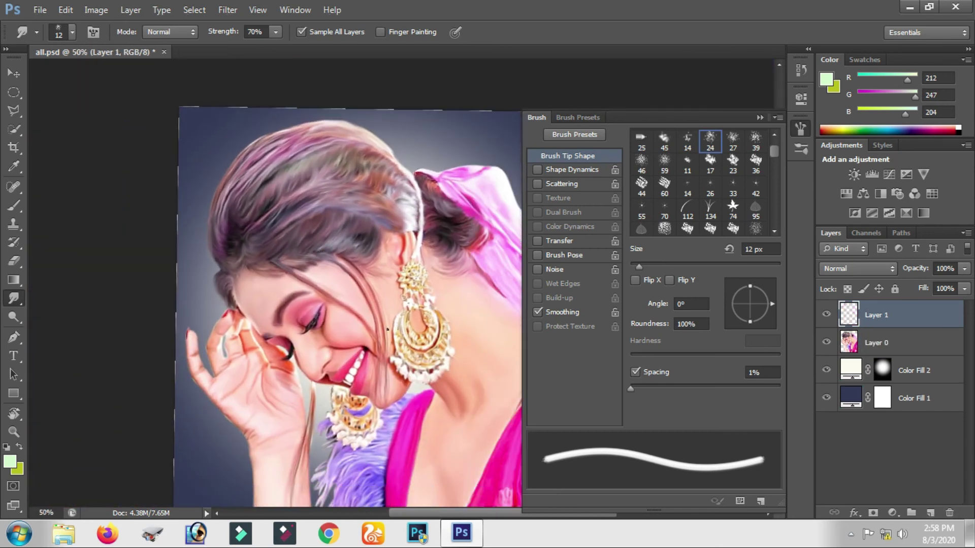
{"action": "left_click", "coordinate": [14, 206]}
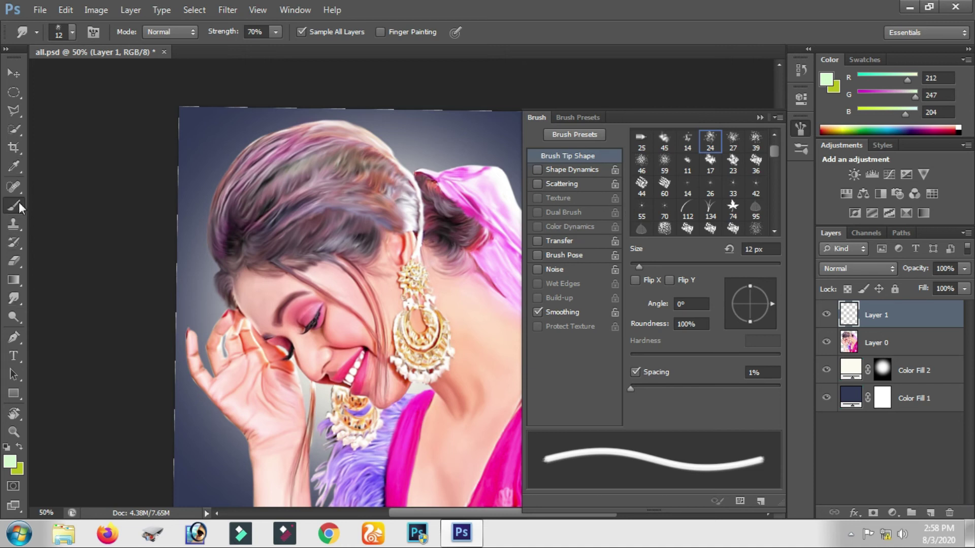
{"action": "left_click", "coordinate": [686, 164]}
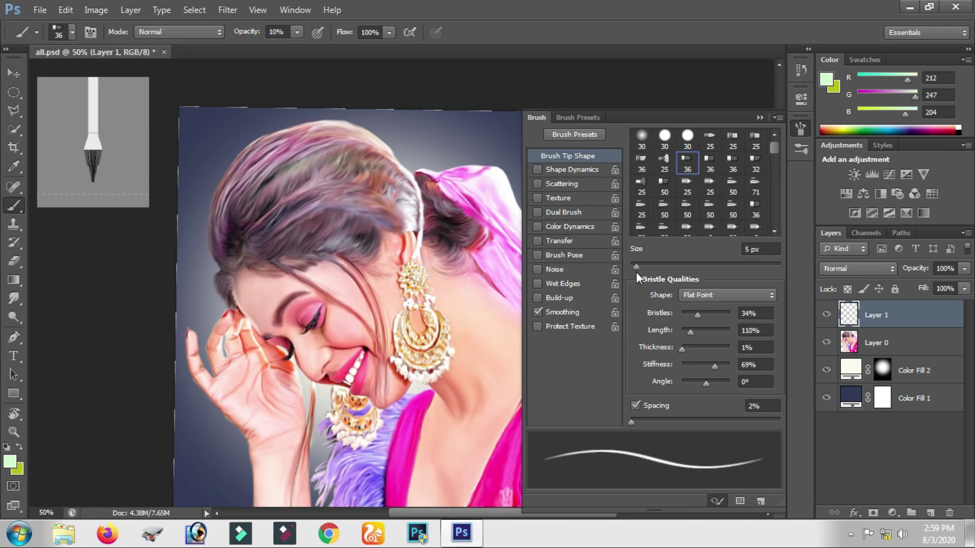
Step: Draw several curved Pen paths along the strands at the front of the hair
{"action": "left_click", "coordinate": [13, 336]}
{"action": "key", "text": "ctrl+plus"}
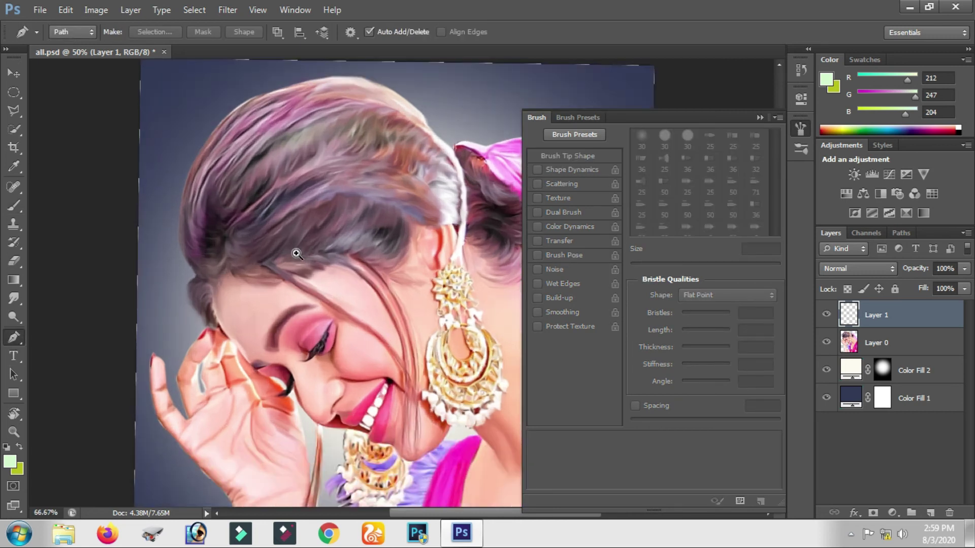
{"action": "key", "text": "ctrl+plus"}
{"action": "left_click", "coordinate": [334, 180]}
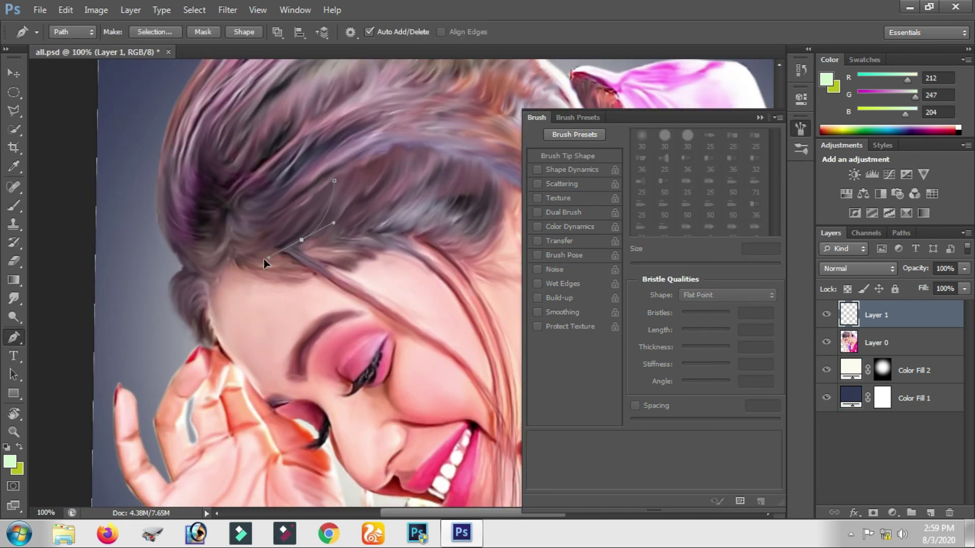
{"action": "left_click", "coordinate": [352, 176]}
{"action": "left_click", "coordinate": [376, 166]}
{"action": "left_click", "coordinate": [424, 163], "text": "ctrl"}
{"action": "left_click_drag", "start_coordinate": [451, 206], "coordinate": [403, 193]}
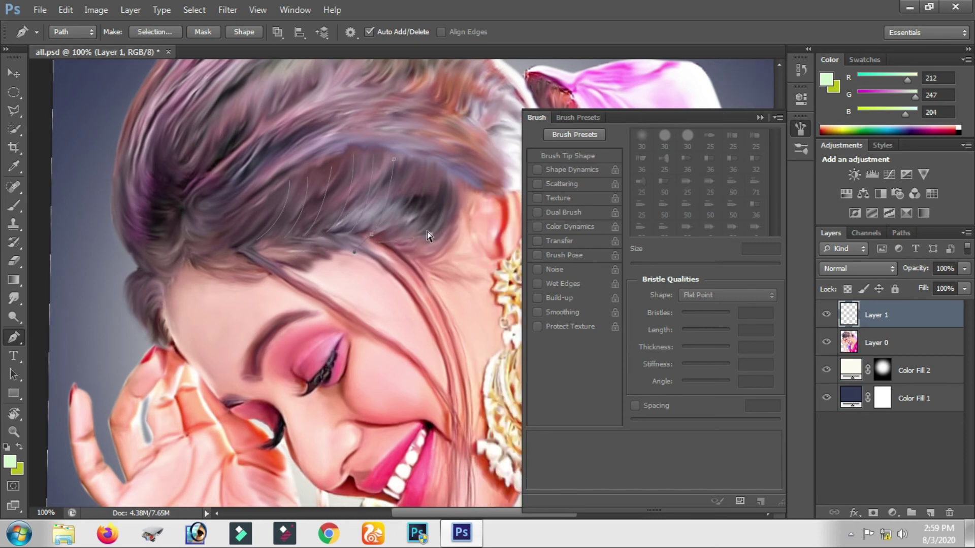
{"action": "left_click", "coordinate": [412, 164]}
{"action": "mouse_move", "coordinate": [391, 242]}
{"action": "left_mouse_down"}
{"action": "mouse_move", "coordinate": [367, 262]}
{"action": "mouse_move", "coordinate": [397, 262]}
{"action": "left_mouse_up"}
{"action": "left_click", "coordinate": [434, 170]}
Step: Set the brush to full opacity and stroke the strand paths with it
{"action": "left_click", "coordinate": [14, 206]}
{"action": "left_click", "coordinate": [276, 32]}
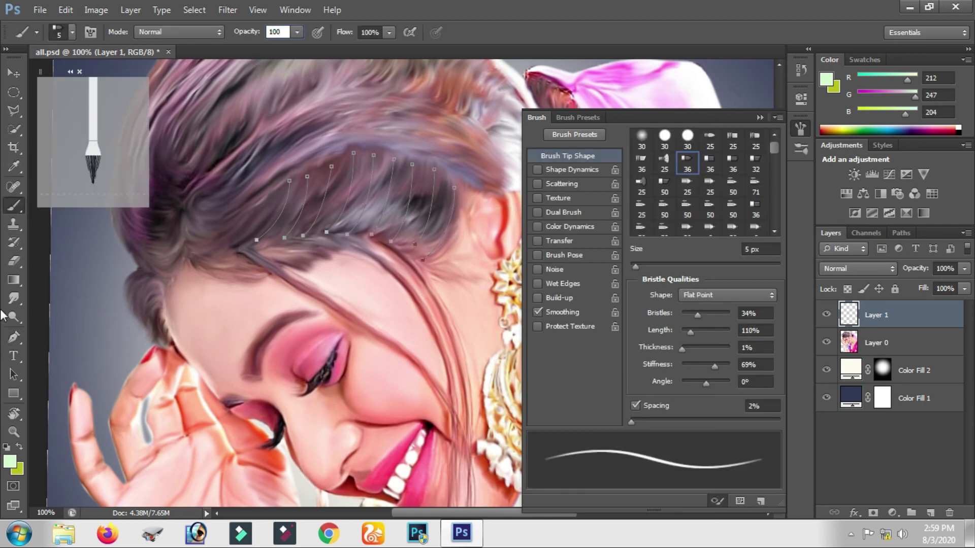
{"action": "left_click", "coordinate": [13, 337]}
{"action": "right_click", "coordinate": [308, 166]}
{"action": "left_click", "coordinate": [362, 267]}
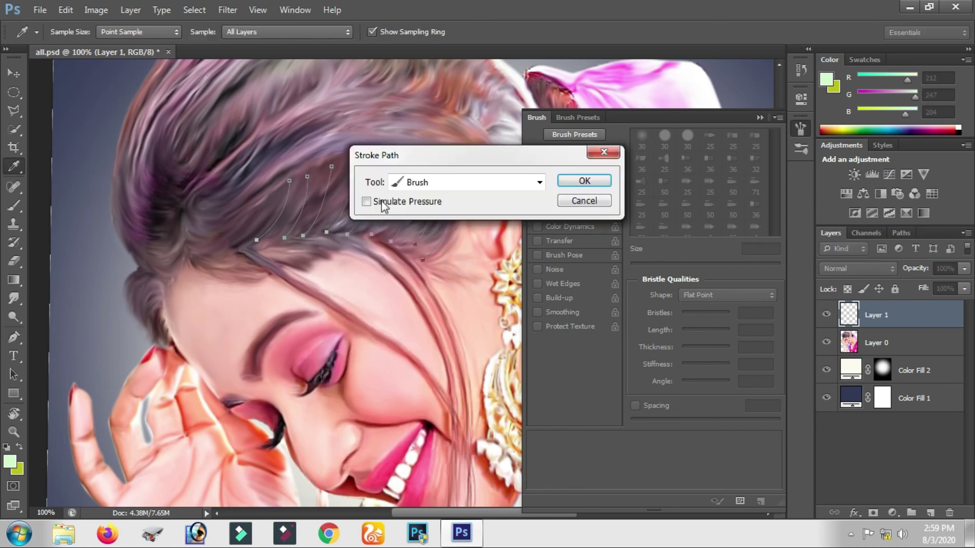
{"action": "left_click", "coordinate": [577, 184]}
{"action": "key", "text": "ctrl+z"}
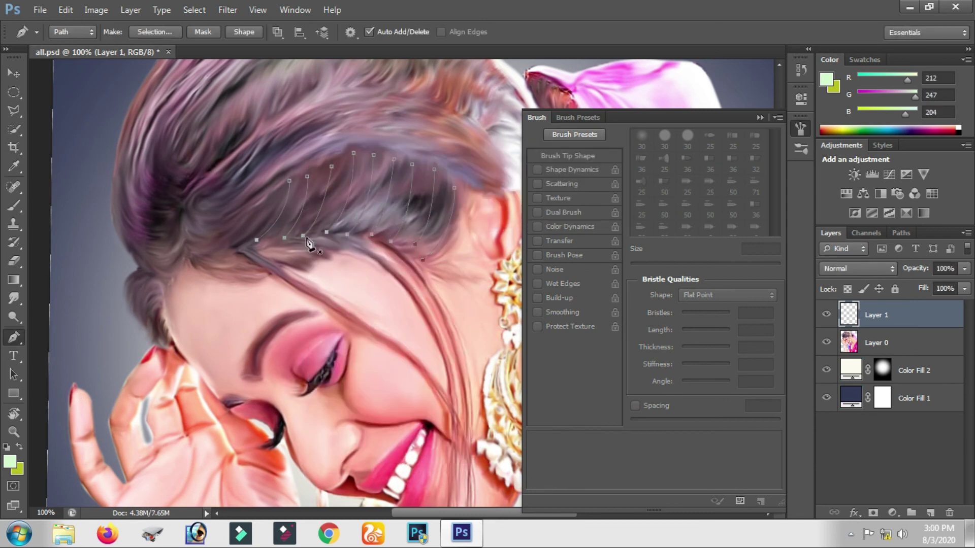
{"action": "right_click", "coordinate": [309, 245]}
{"action": "left_click", "coordinate": [382, 327]}
{"action": "left_click", "coordinate": [577, 183]}
Step: Lower Layer 1 to 73% opacity, delete the strand paths, and add a new Layer 2
{"action": "scroll", "coordinate": [310, 223], "scroll_direction": "down", "scroll_amount": 2}
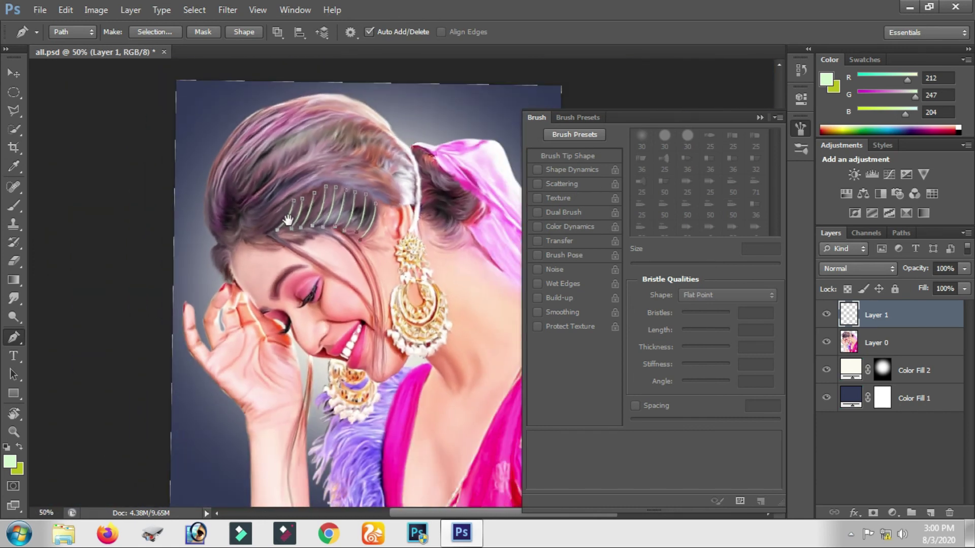
{"action": "left_click", "coordinate": [963, 268]}
{"action": "mouse_move", "coordinate": [963, 284]}
{"action": "left_mouse_down"}
{"action": "mouse_move", "coordinate": [928, 288]}
{"action": "mouse_move", "coordinate": [946, 282]}
{"action": "left_mouse_up"}
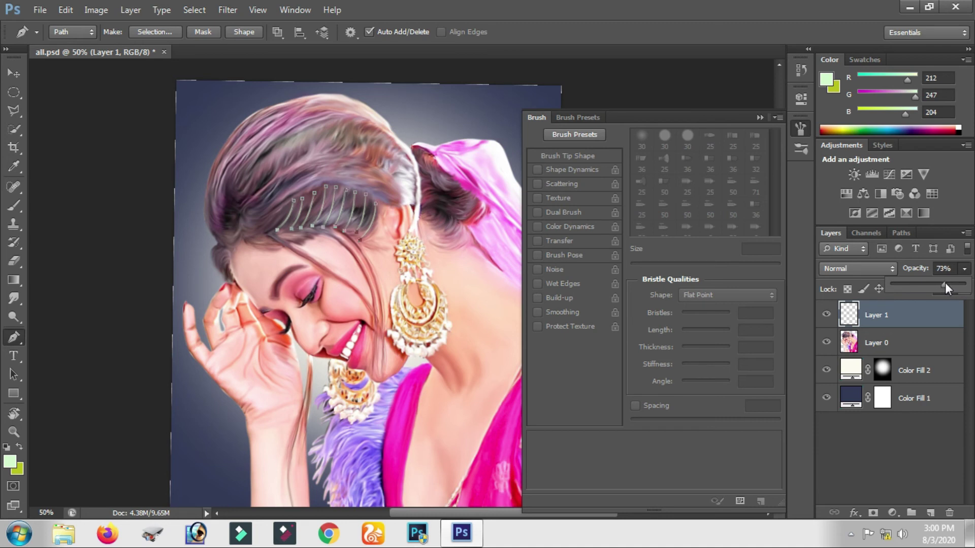
{"action": "right_click", "coordinate": [419, 202]}
{"action": "left_click", "coordinate": [447, 231]}
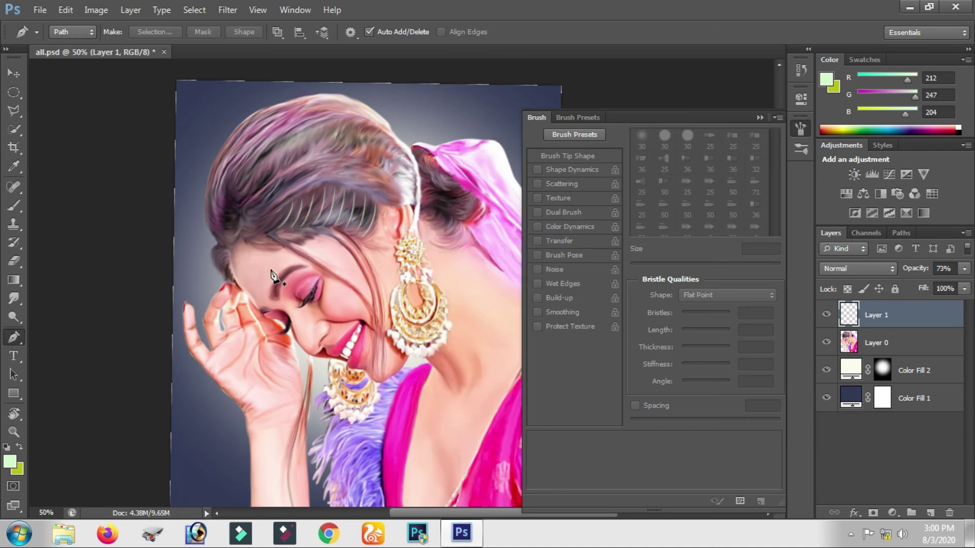
{"action": "scroll", "coordinate": [223, 259], "scroll_direction": "up", "scroll_amount": 1}
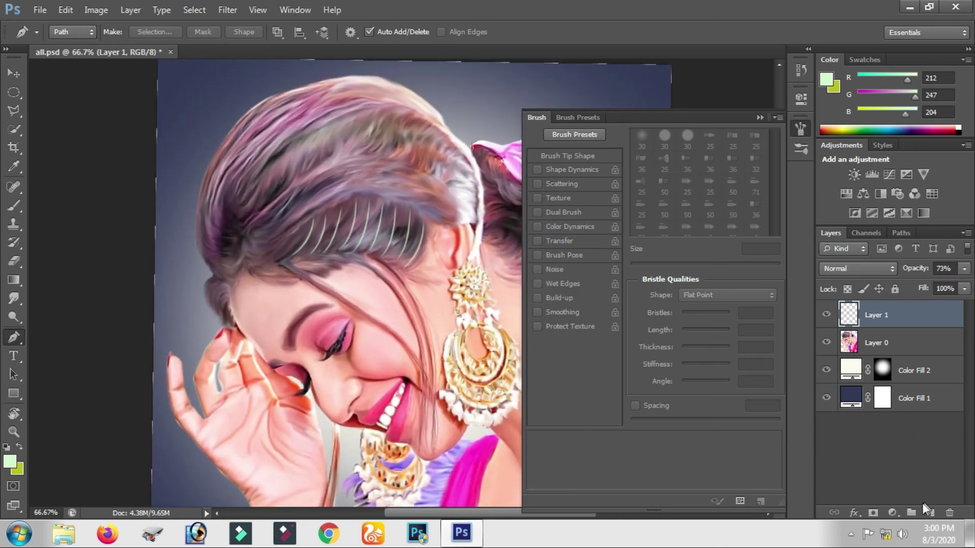
{"action": "left_click", "coordinate": [929, 512]}
{"action": "scroll", "coordinate": [355, 280], "scroll_direction": "right", "scroll_amount": 2}
Step: Draw a curved Pen path along the front of the hair
{"action": "left_click", "coordinate": [202, 232]}
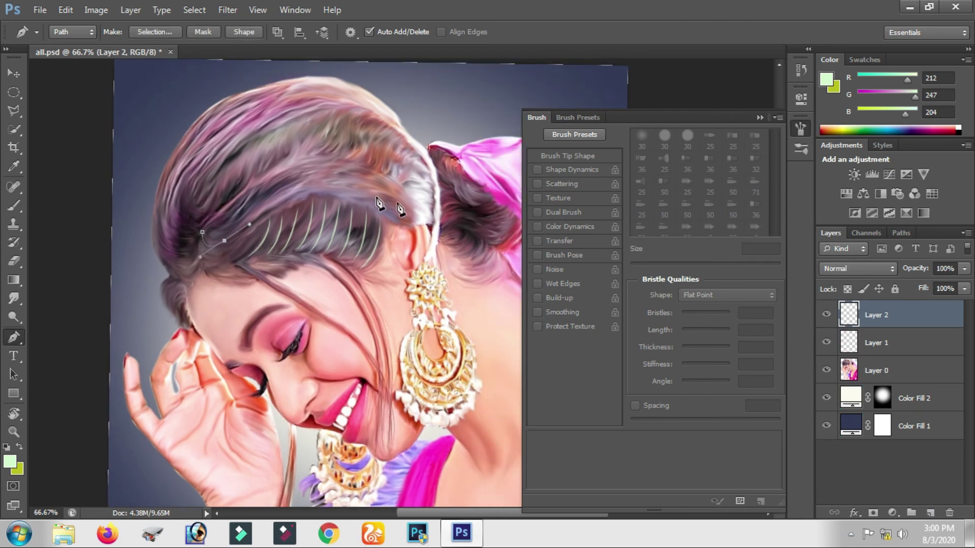
{"action": "left_click_drag", "start_coordinate": [402, 219], "coordinate": [498, 306]}
{"action": "key", "text": "ctrl+z"}
{"action": "mouse_move", "coordinate": [497, 288]}
{"action": "left_mouse_down"}
{"action": "mouse_move", "coordinate": [547, 309]}
{"action": "mouse_move", "coordinate": [542, 294]}
{"action": "left_mouse_up"}
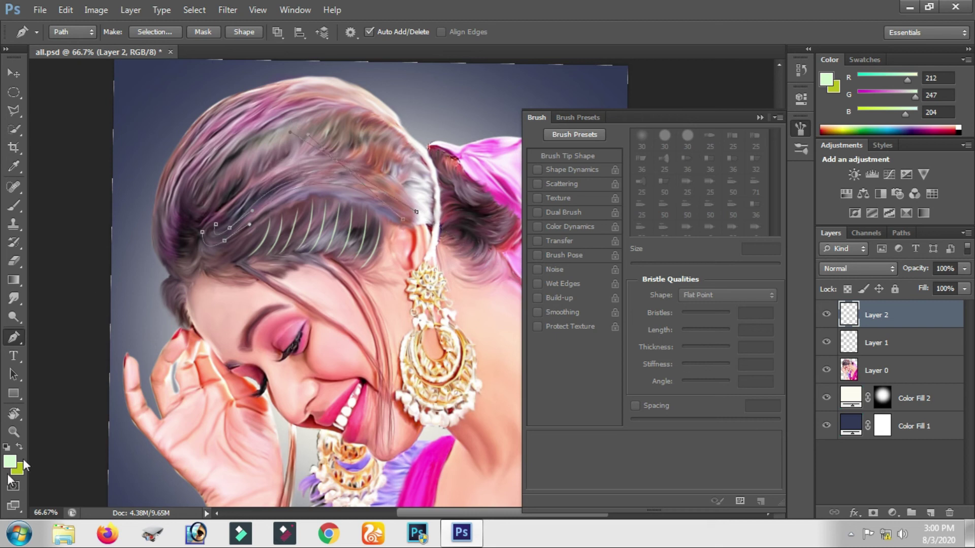
Step: Set the foreground colour to a dark purple
{"action": "left_click", "coordinate": [10, 462]}
{"action": "left_click", "coordinate": [682, 190]}
{"action": "left_click", "coordinate": [661, 212]}
{"action": "left_click", "coordinate": [820, 144]}
Step: Choose the Flat Blunt bristle brush with 96% bristle density and a smaller size
{"action": "left_click", "coordinate": [14, 206]}
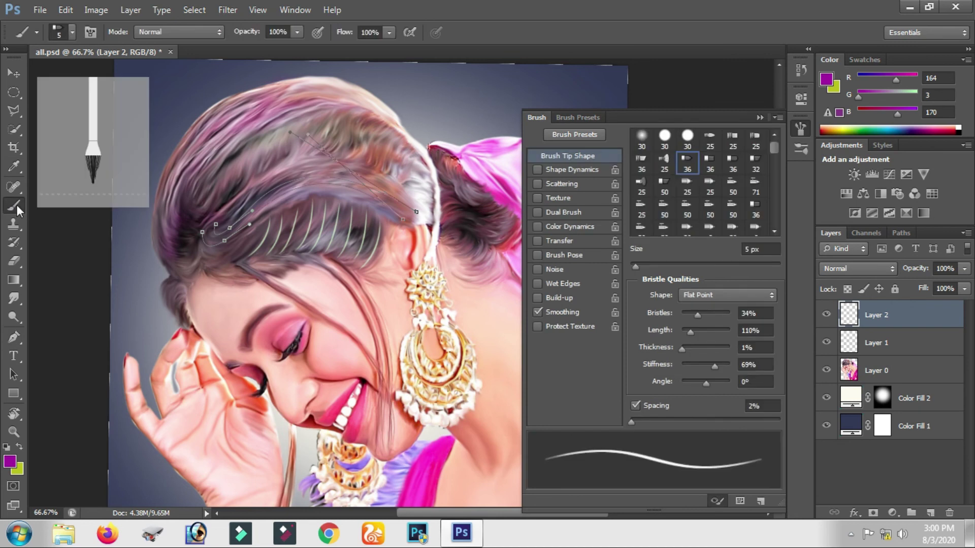
{"action": "left_click", "coordinate": [710, 162]}
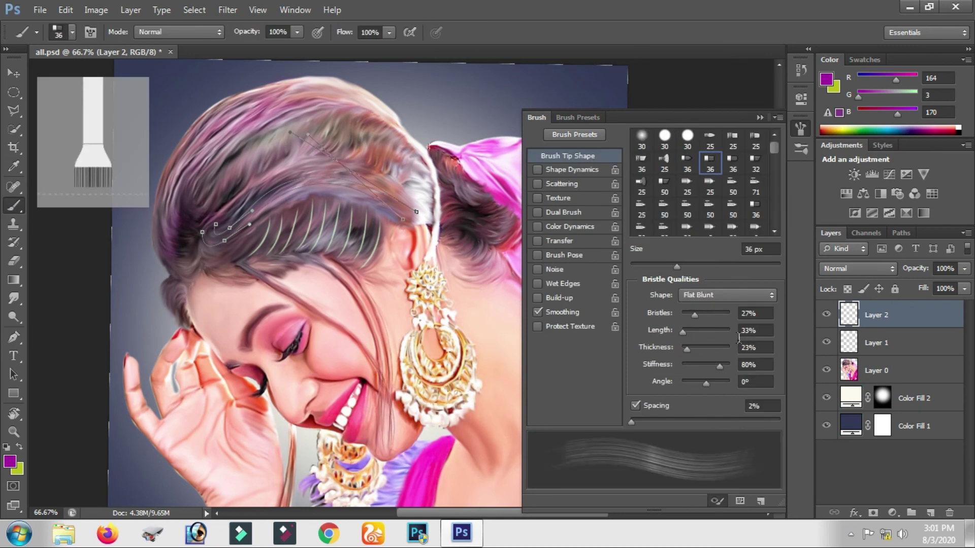
{"action": "left_click_drag", "start_coordinate": [695, 315], "coordinate": [727, 314]}
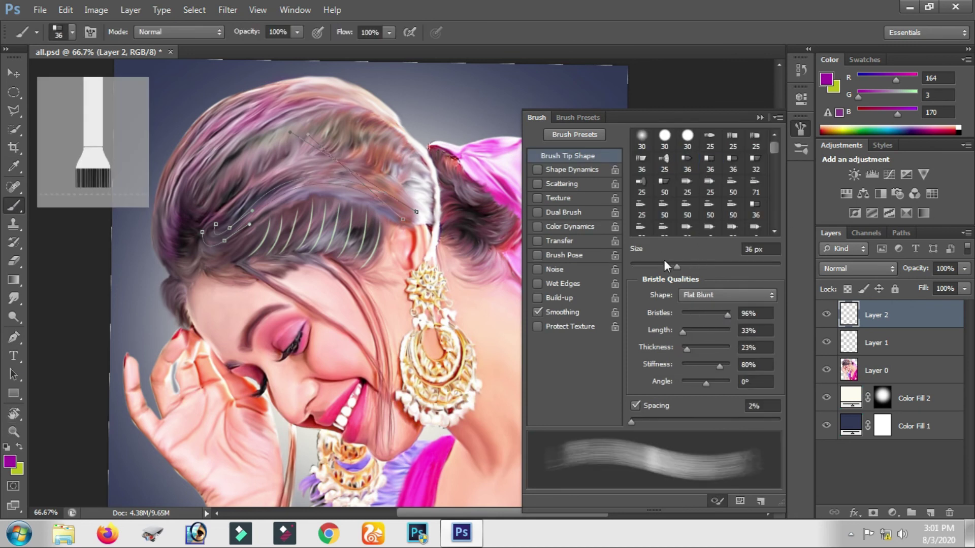
{"action": "left_click", "coordinate": [640, 263]}
Step: Stroke the hair path with the purple Flat Blunt brush
{"action": "left_click", "coordinate": [14, 337]}
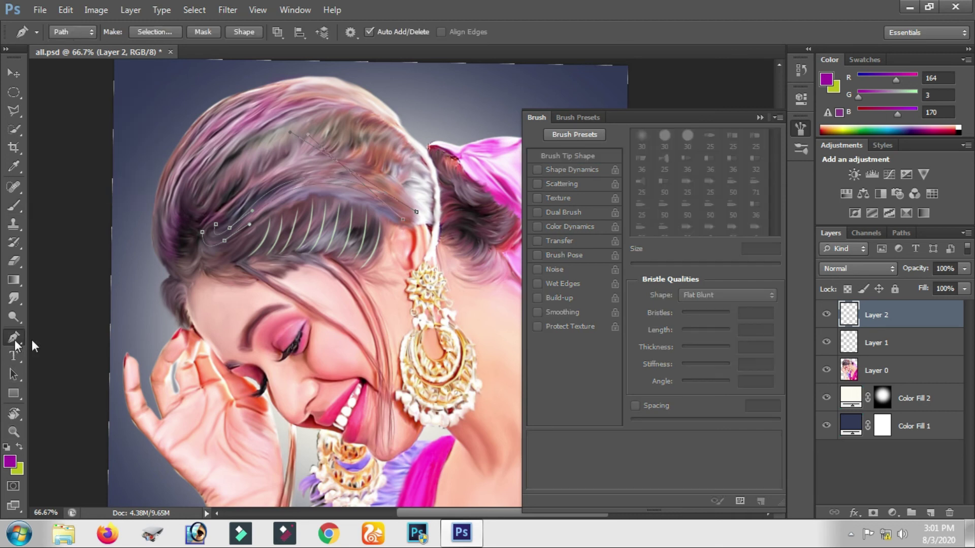
{"action": "right_click", "coordinate": [243, 223]}
{"action": "left_click", "coordinate": [299, 320]}
{"action": "left_click", "coordinate": [587, 185]}
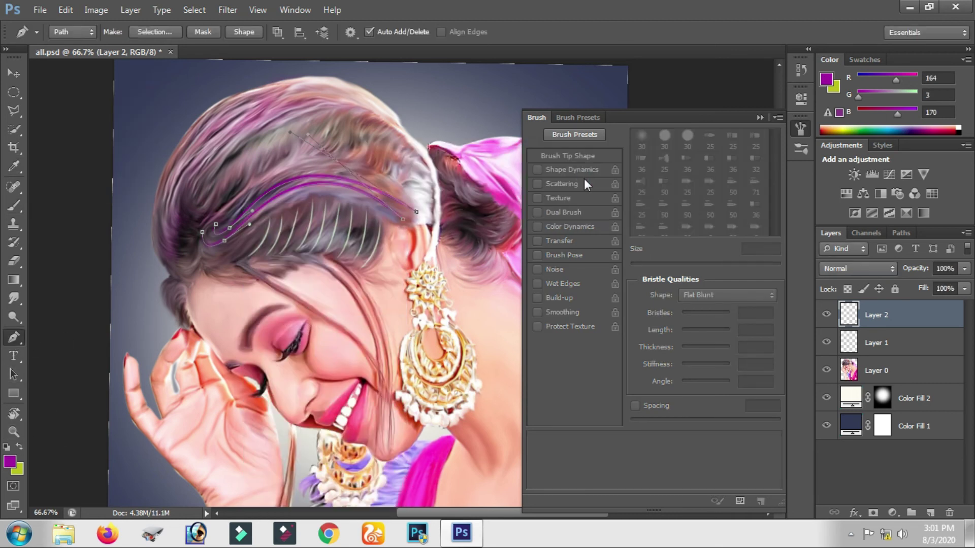
{"action": "right_click", "coordinate": [274, 155]}
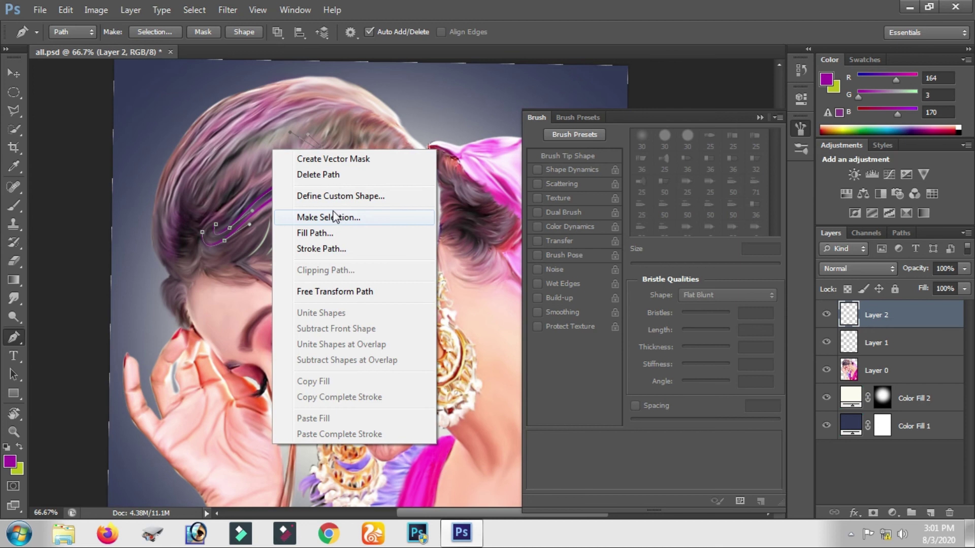
{"action": "key", "text": "Escape"}
{"action": "left_click", "coordinate": [342, 241], "text": "ctrl"}
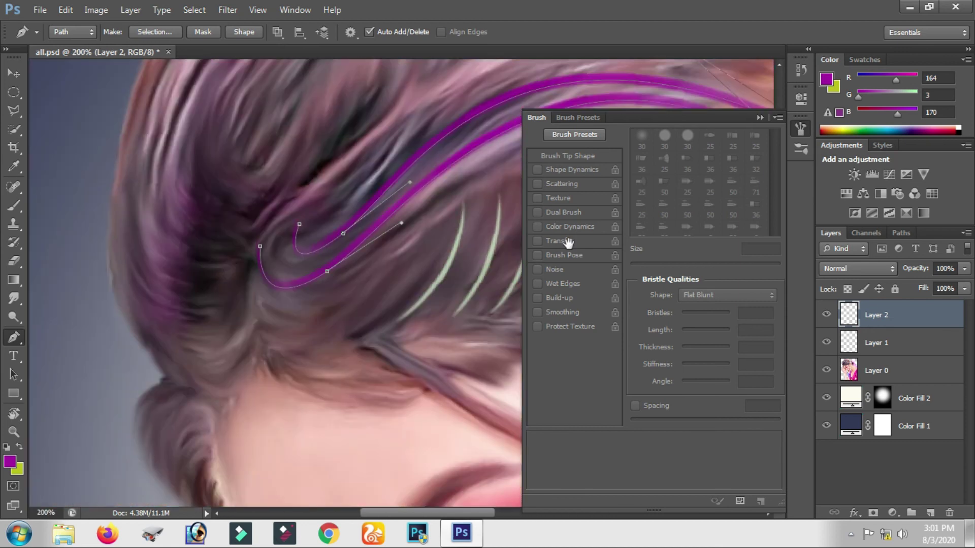
Step: Redo the purple brush stroke along the path until it sits right, then delete the path
{"action": "key", "text": "ctrl+z"}
{"action": "right_click", "coordinate": [298, 224]}
{"action": "left_click", "coordinate": [348, 321]}
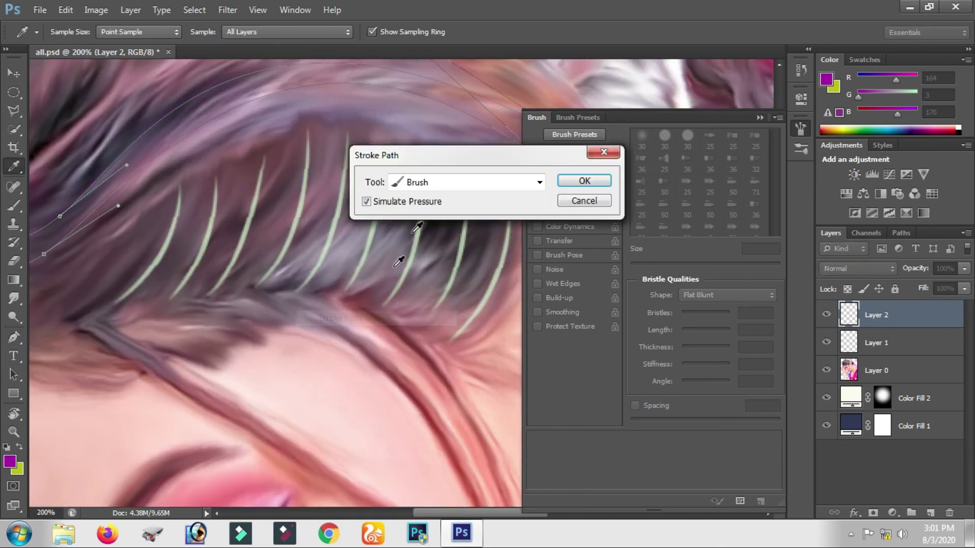
{"action": "left_click", "coordinate": [586, 175]}
{"action": "key", "text": "ctrl+z"}
{"action": "right_click", "coordinate": [337, 176]}
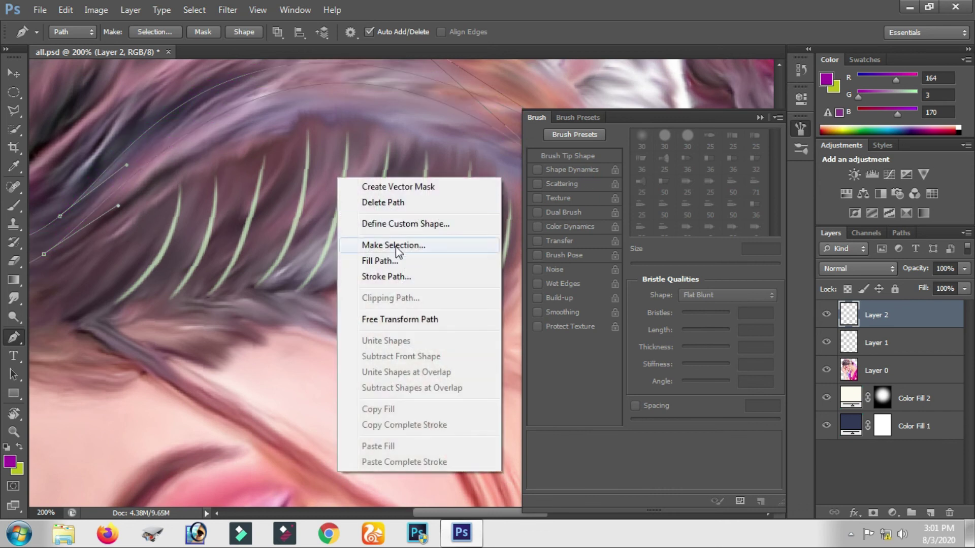
{"action": "left_click", "coordinate": [401, 276]}
{"action": "left_click", "coordinate": [584, 181]}
{"action": "key", "text": "ctrl+minus"}
{"action": "key", "text": "ctrl+minus"}
{"action": "key", "text": "ctrl+minus"}
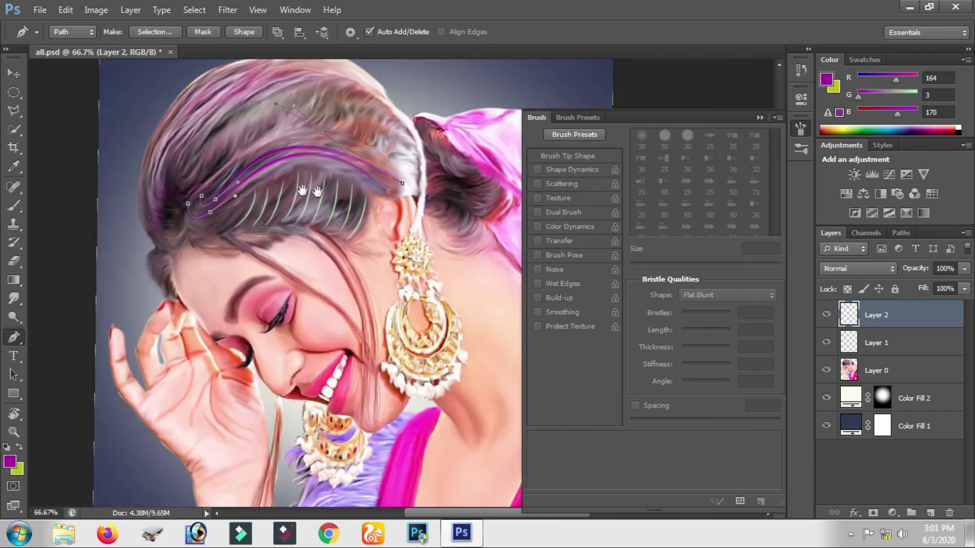
{"action": "right_click", "coordinate": [329, 195]}
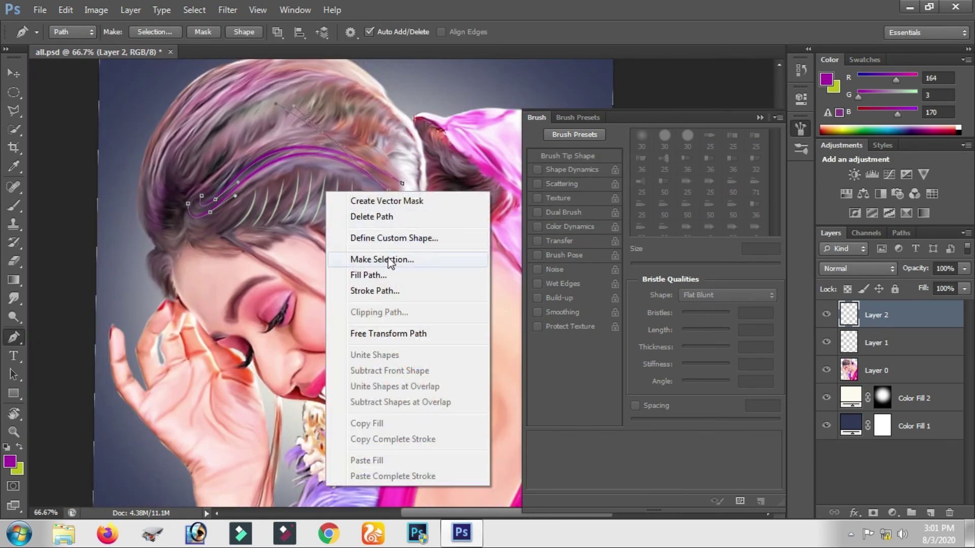
{"action": "left_click", "coordinate": [379, 218]}
Step: Fade Layer 2 to 56% opacity, add Layer 3, and set the foreground to light pink
{"action": "left_click_drag", "start_coordinate": [963, 268], "coordinate": [932, 287]}
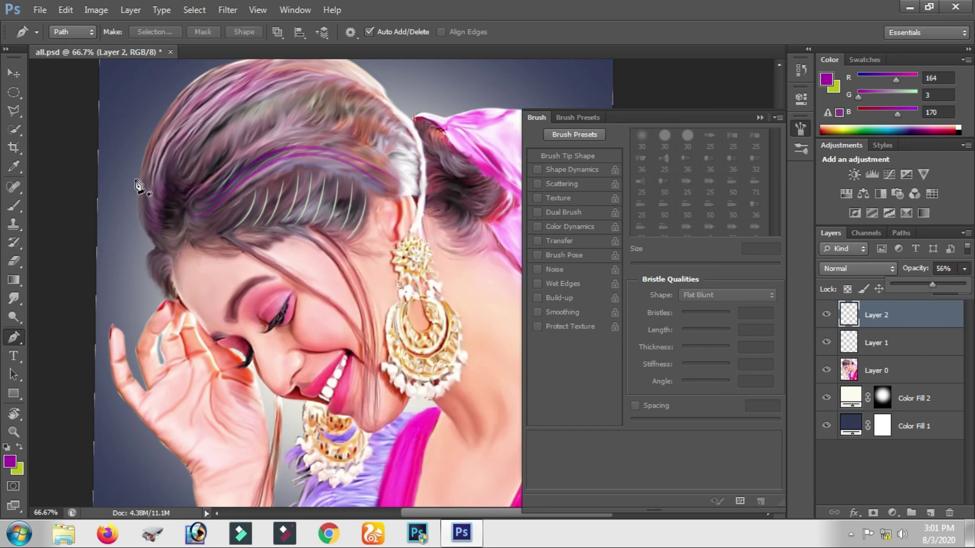
{"action": "left_click", "coordinate": [929, 516]}
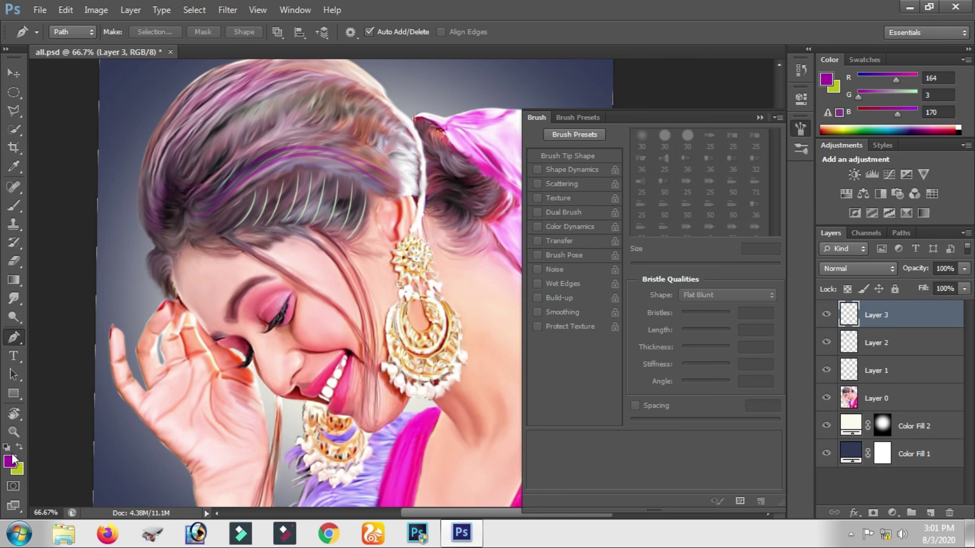
{"action": "left_click", "coordinate": [9, 461]}
{"action": "left_click", "coordinate": [499, 158]}
{"action": "key", "text": "Return"}
Step: Draw a curved Pen path along the hair's left edge
{"action": "key", "text": "p"}
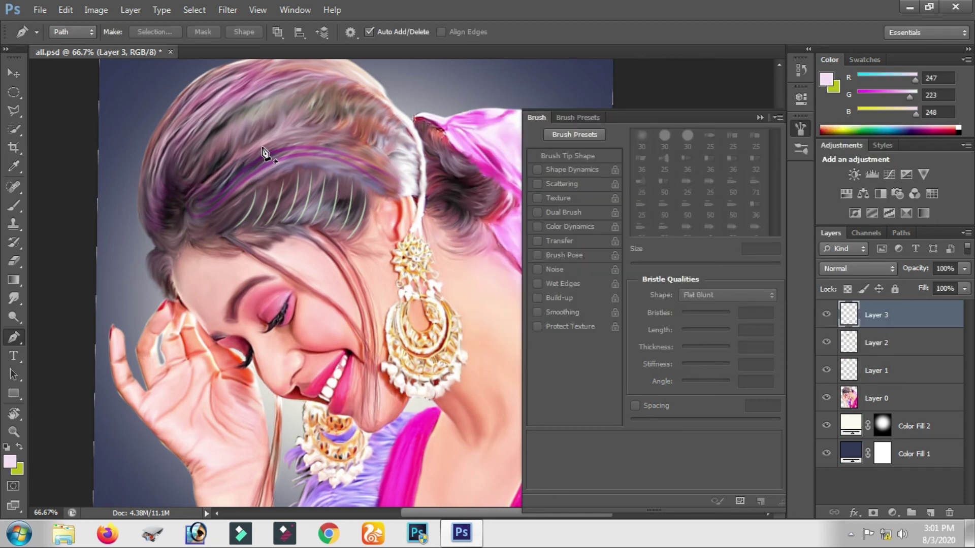
{"action": "scroll", "coordinate": [166, 191], "scroll_direction": "up", "scroll_amount": 1}
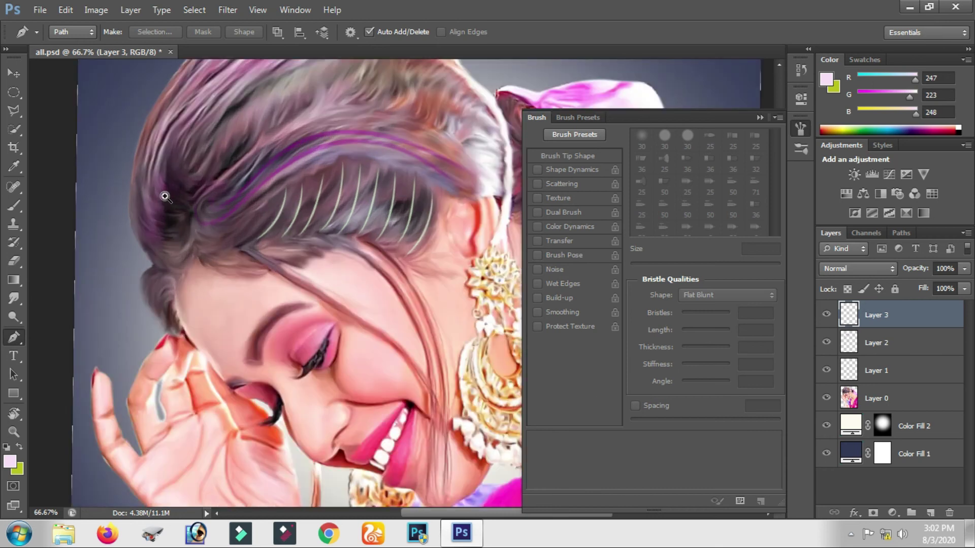
{"action": "scroll", "coordinate": [170, 228], "scroll_direction": "up", "scroll_amount": 1}
{"action": "scroll", "coordinate": [157, 213], "scroll_direction": "down", "scroll_amount": 1}
{"action": "left_click", "coordinate": [175, 132]}
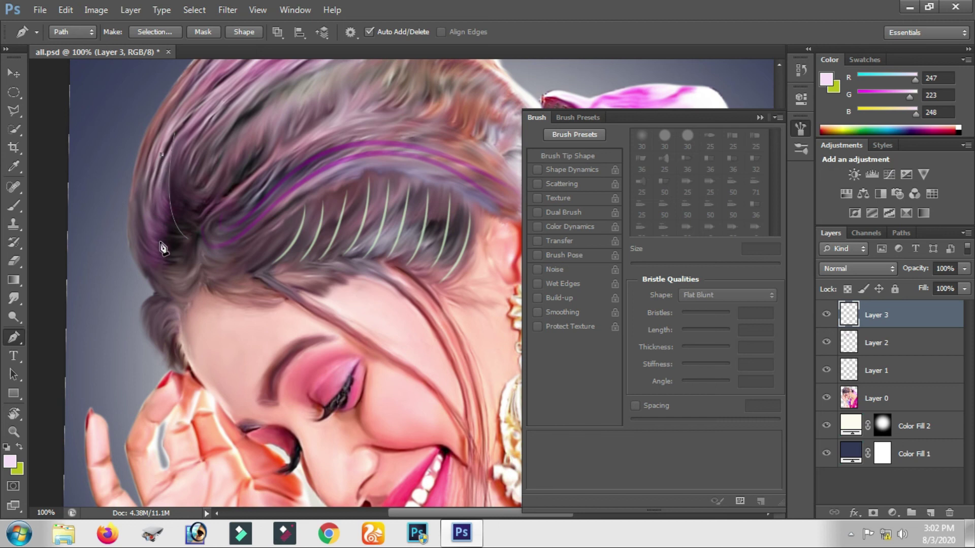
{"action": "left_click", "coordinate": [148, 176]}
{"action": "left_click_drag", "start_coordinate": [162, 278], "coordinate": [202, 303]}
Step: Choose the Flat Angle bristle brush at 44% bristle density and a thin size
{"action": "left_click", "coordinate": [14, 206]}
{"action": "left_click", "coordinate": [666, 182]}
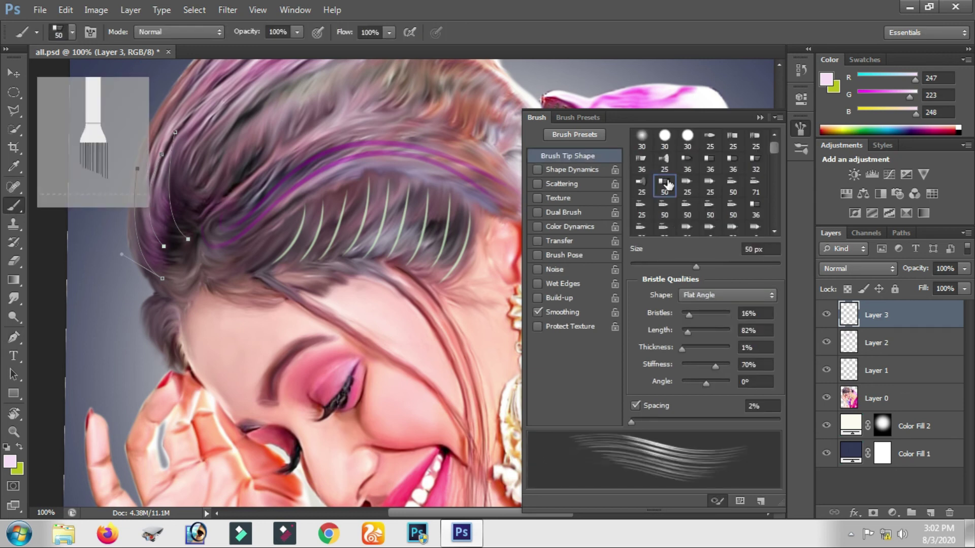
{"action": "left_click", "coordinate": [703, 315]}
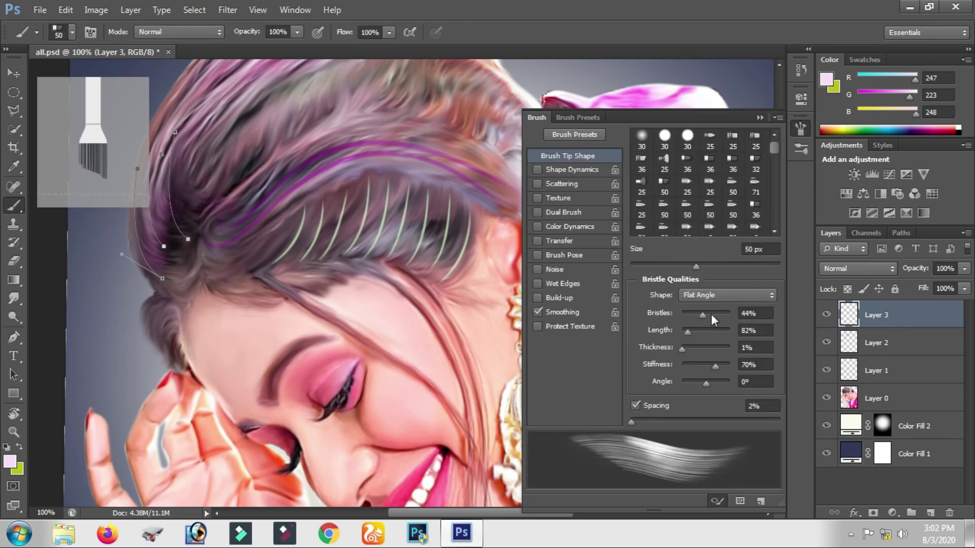
{"action": "left_click", "coordinate": [641, 264]}
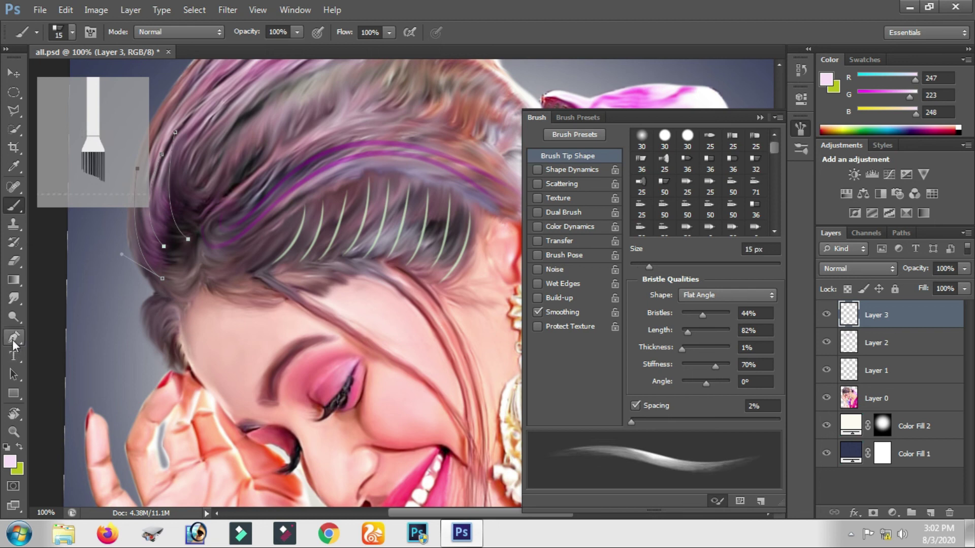
Step: Stroke the path with the light pink brush, then delete the path
{"action": "left_click", "coordinate": [14, 338]}
{"action": "right_click", "coordinate": [219, 205]}
{"action": "left_click", "coordinate": [325, 269]}
{"action": "left_click", "coordinate": [551, 151]}
{"action": "left_click", "coordinate": [413, 298]}
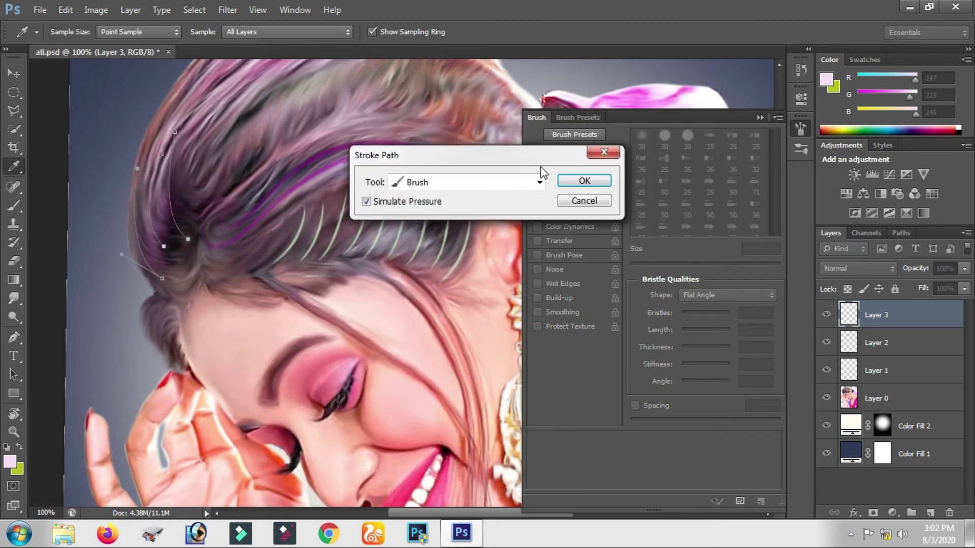
{"action": "key", "text": "Return"}
{"action": "right_click", "coordinate": [272, 191]}
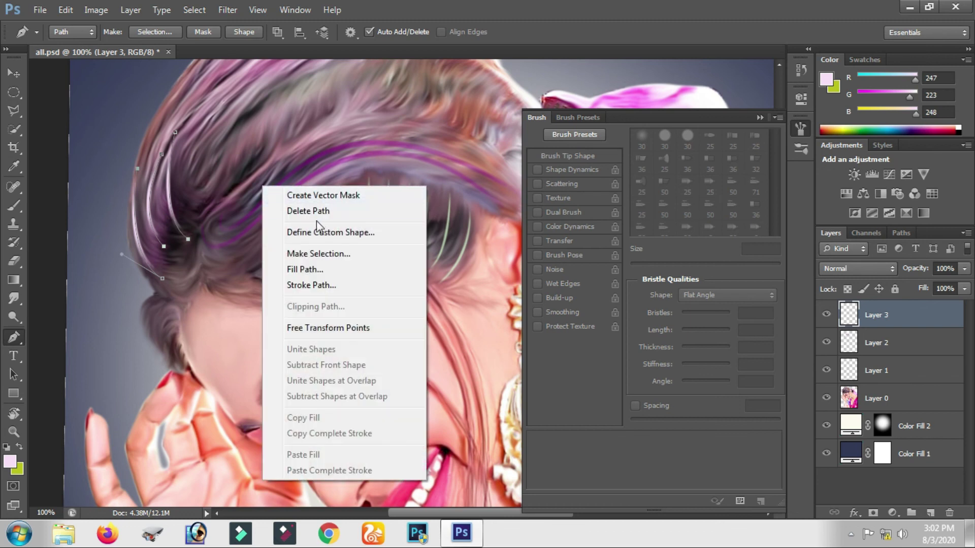
{"action": "left_click", "coordinate": [308, 210]}
{"action": "scroll", "coordinate": [259, 224], "scroll_direction": "down", "scroll_amount": 2}
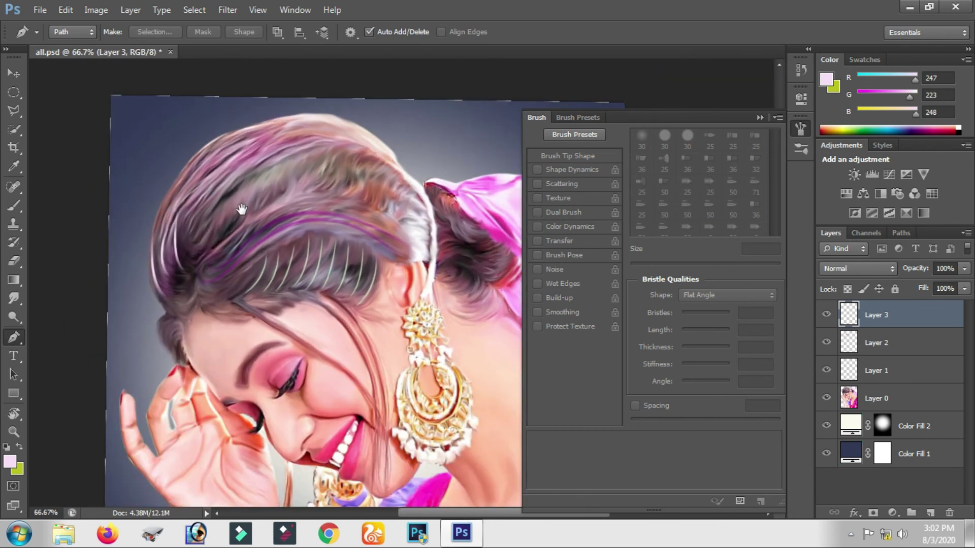
Step: Draw a curved Pen path arcing over the top of the hair toward the back of the head
{"action": "scroll", "coordinate": [229, 211], "scroll_direction": "up", "scroll_amount": 2}
{"action": "left_click_drag", "start_coordinate": [250, 200], "coordinate": [344, 261]}
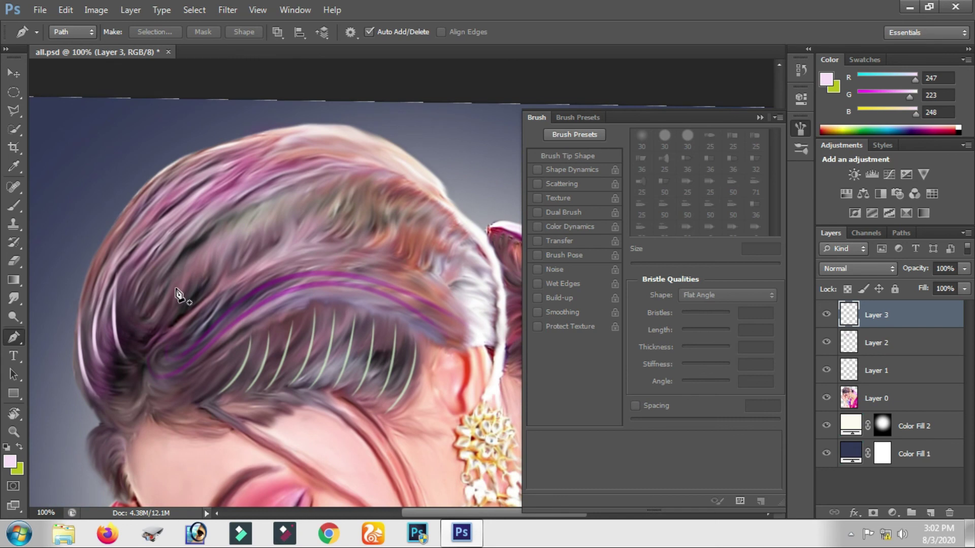
{"action": "left_click", "coordinate": [195, 248]}
{"action": "left_click", "coordinate": [173, 307]}
{"action": "left_click", "coordinate": [161, 333]}
{"action": "left_click_drag", "start_coordinate": [172, 340], "coordinate": [145, 341]}
{"action": "scroll", "coordinate": [193, 310], "scroll_direction": "down", "scroll_amount": 2}
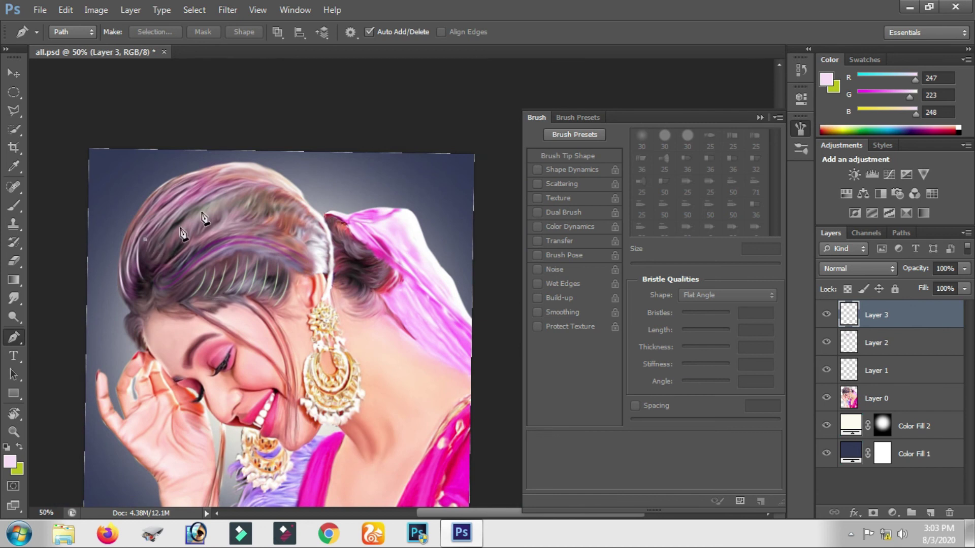
{"action": "left_click_drag", "start_coordinate": [282, 186], "coordinate": [373, 230]}
{"action": "left_click", "coordinate": [359, 223], "text": "ctrl"}
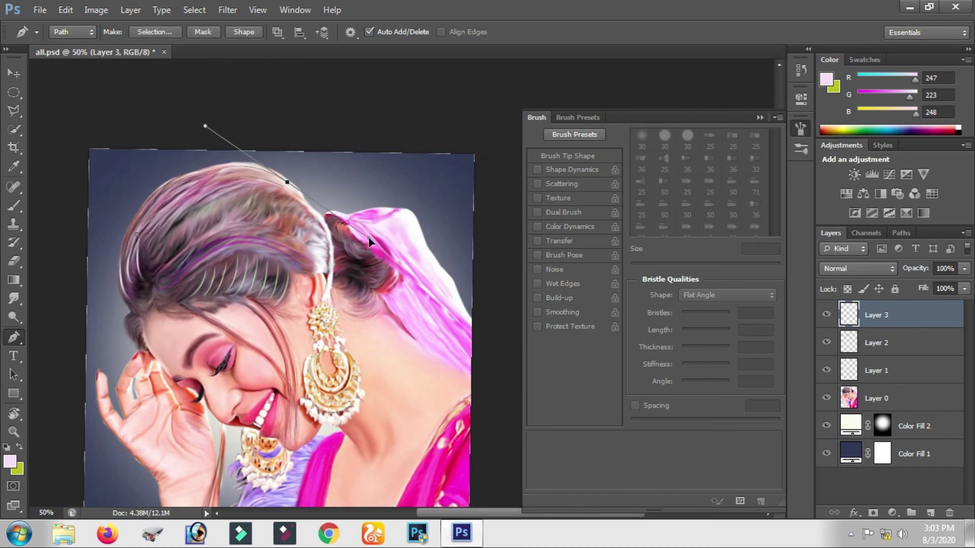
Step: Stroke the crown path with the pink brush and delete the path
{"action": "right_click", "coordinate": [214, 224]}
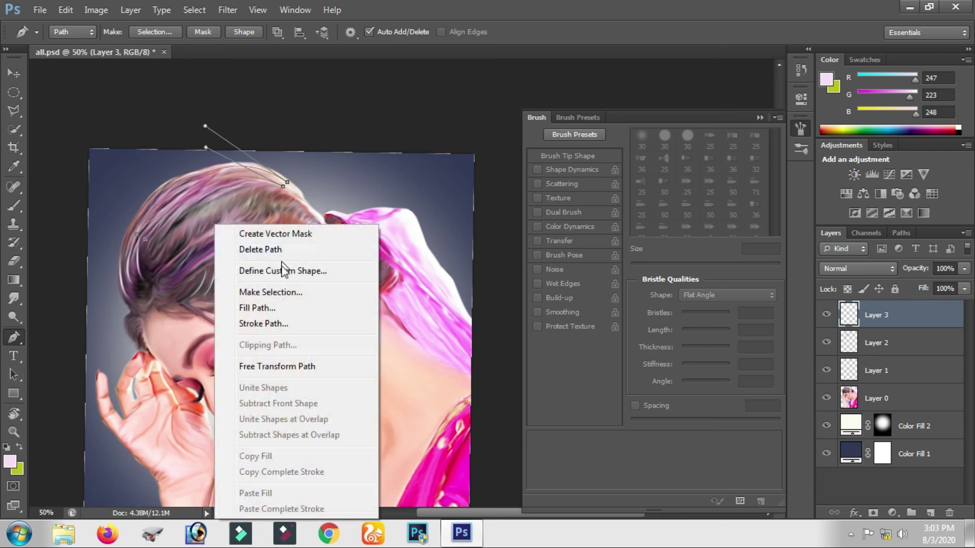
{"action": "left_click", "coordinate": [272, 324]}
{"action": "left_click", "coordinate": [583, 181]}
{"action": "right_click", "coordinate": [297, 226]}
{"action": "left_click", "coordinate": [345, 246]}
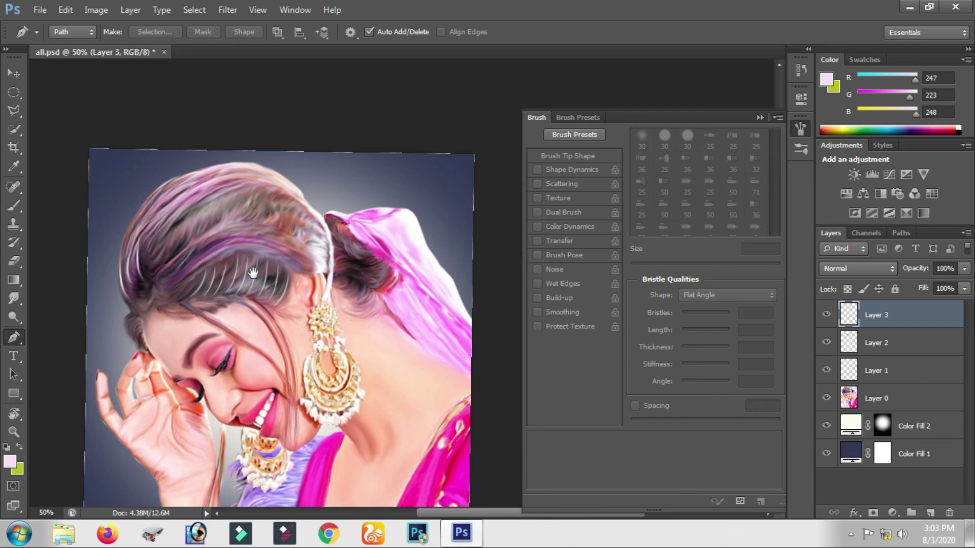
Step: Close the floating brush settings panel and recentre the view on the portrait
{"action": "left_click", "coordinate": [18, 76]}
{"action": "left_click", "coordinate": [426, 197]}
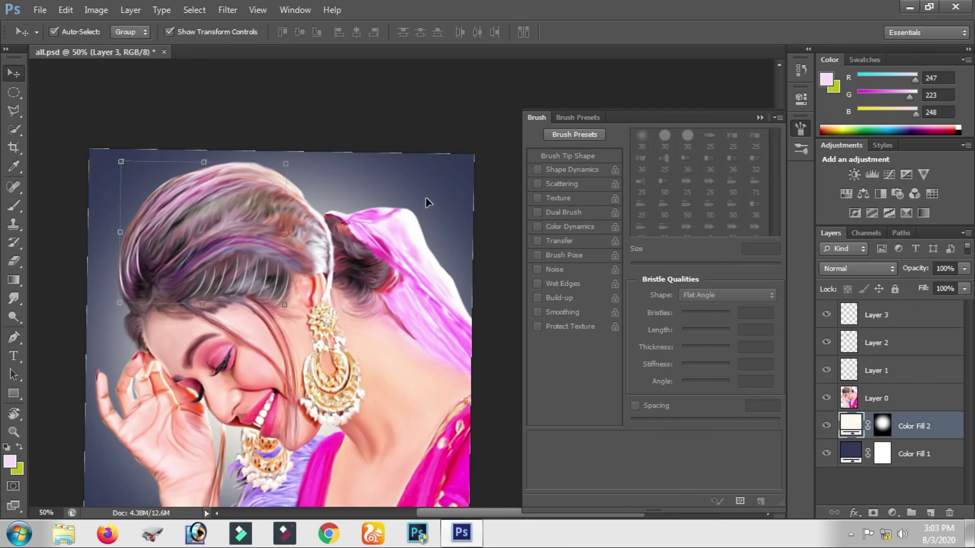
{"action": "scroll", "coordinate": [401, 197], "scroll_direction": "down", "scroll_amount": 2}
{"action": "left_click", "coordinate": [760, 117]}
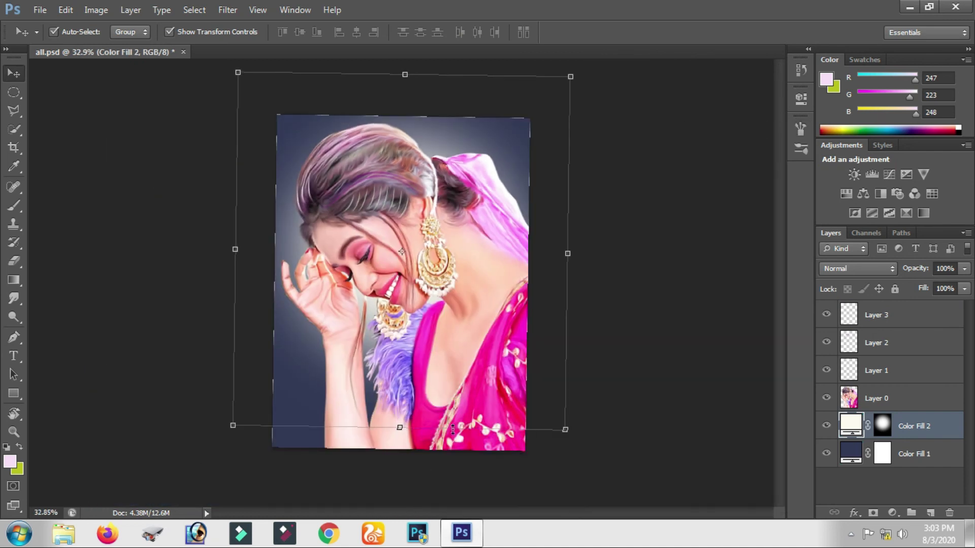
{"action": "left_click", "coordinate": [492, 363]}
{"action": "scroll", "coordinate": [391, 325], "scroll_direction": "up", "scroll_amount": 2}
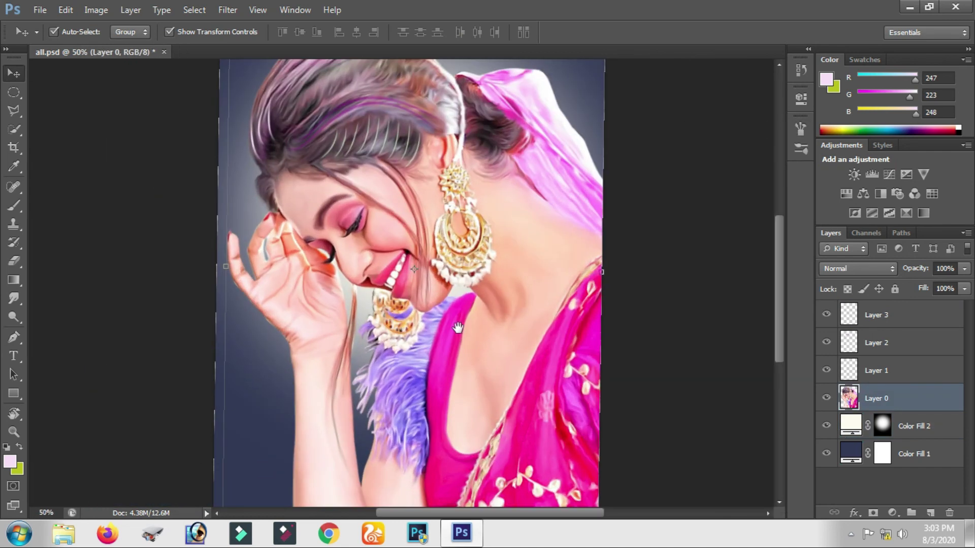
{"action": "left_click_drag", "start_coordinate": [454, 328], "coordinate": [433, 333]}
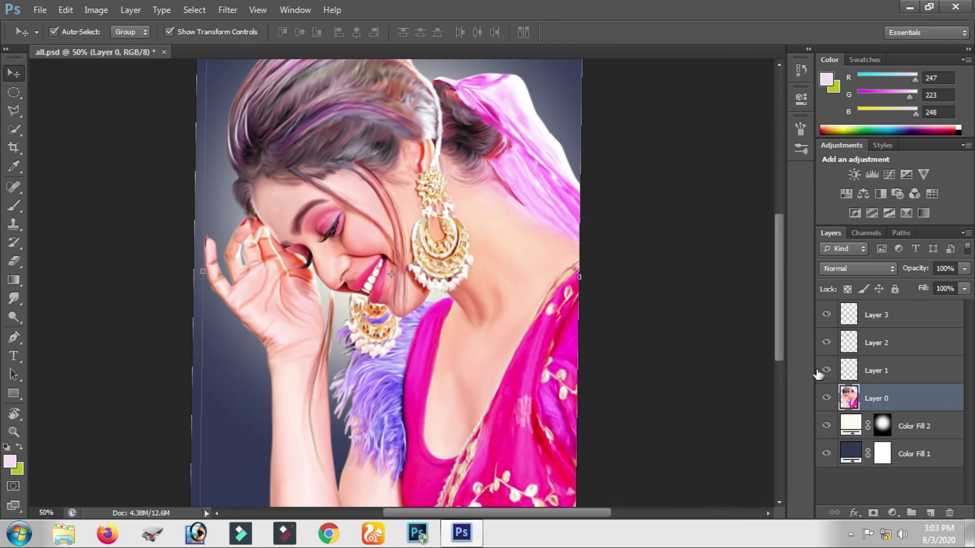
Step: Switch Layer 1 from Color to Lighten blend mode and lower its opacity to about 57%
{"action": "left_click", "coordinate": [886, 371]}
{"action": "left_click", "coordinate": [858, 268]}
{"action": "left_click", "coordinate": [828, 349]}
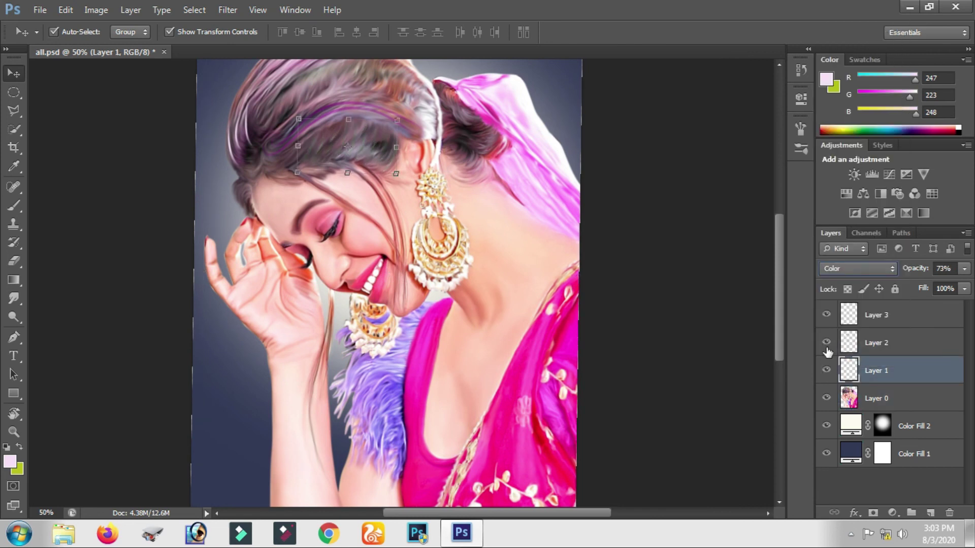
{"action": "left_click", "coordinate": [856, 264]}
{"action": "left_click", "coordinate": [839, 114]}
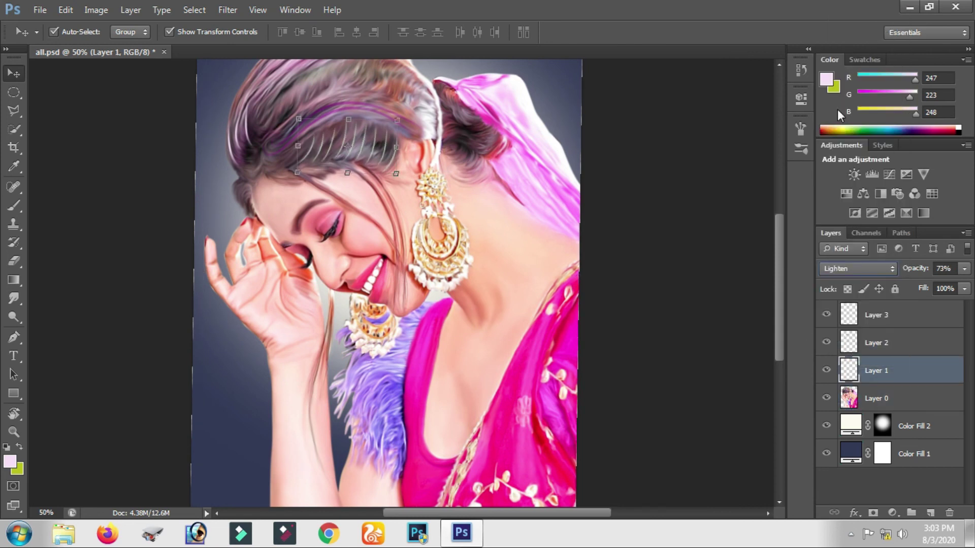
{"action": "left_click", "coordinate": [963, 268]}
{"action": "left_click_drag", "start_coordinate": [948, 286], "coordinate": [925, 289]}
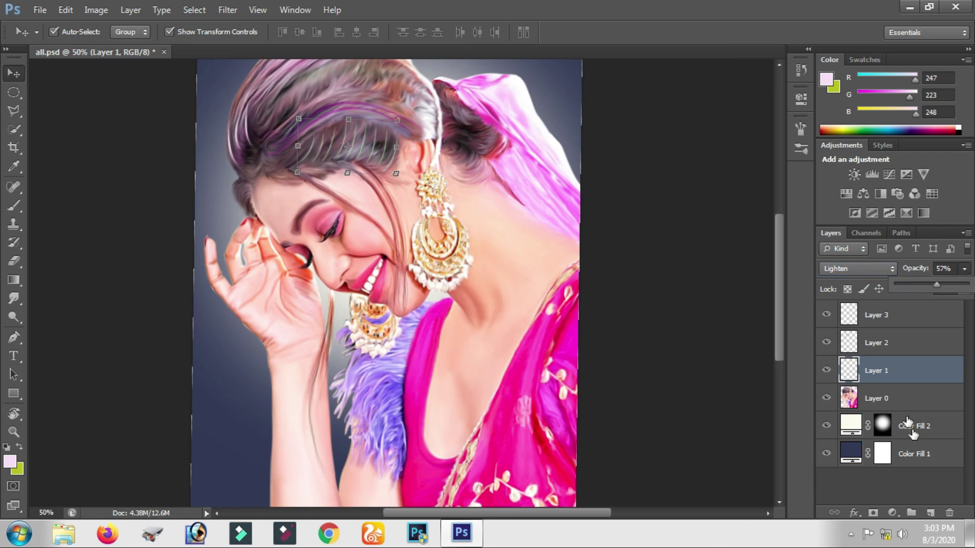
Step: Inspect the face, zoom out to the whole image, and select the topmost Layer 3
{"action": "left_click", "coordinate": [301, 234], "text": "ctrl"}
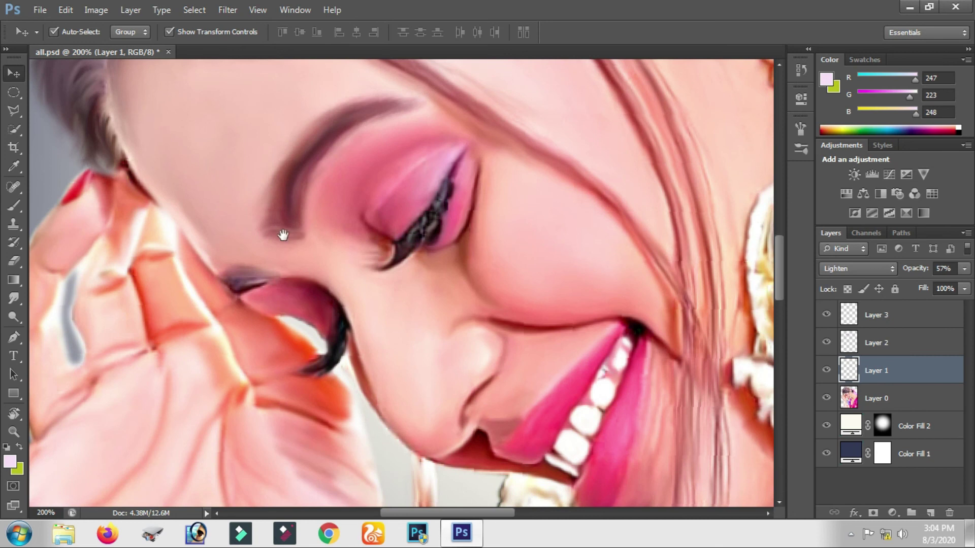
{"action": "key", "text": "ctrl+minus"}
{"action": "key", "text": "ctrl+minus"}
{"action": "key", "text": "ctrl+minus"}
{"action": "left_click_drag", "start_coordinate": [451, 168], "coordinate": [419, 274]}
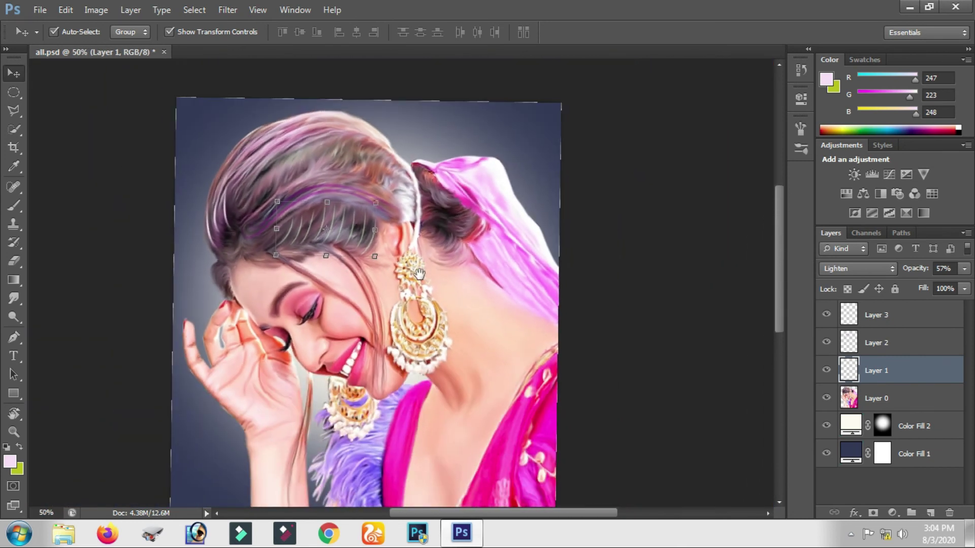
{"action": "left_click", "coordinate": [248, 396]}
{"action": "left_click_drag", "start_coordinate": [241, 391], "coordinate": [223, 353]}
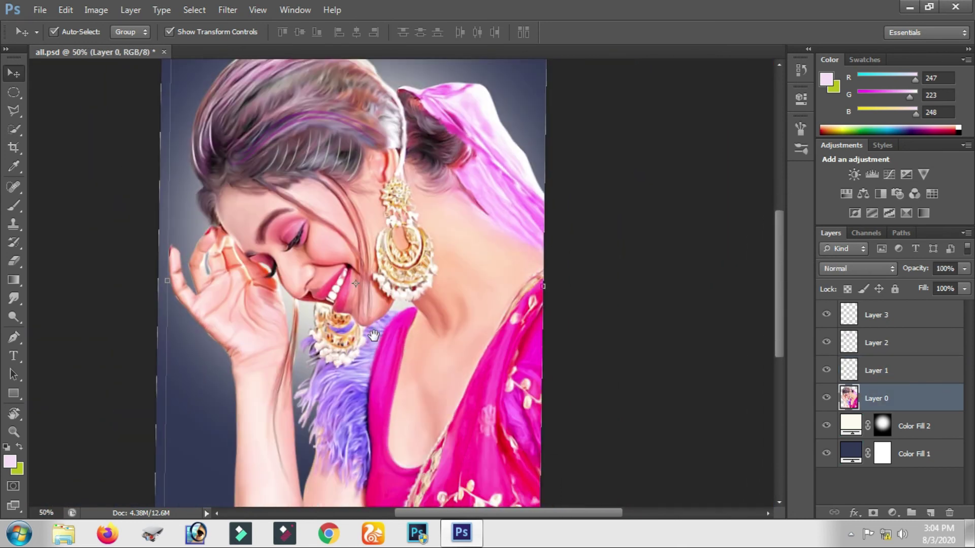
{"action": "key", "text": "ctrl+minus"}
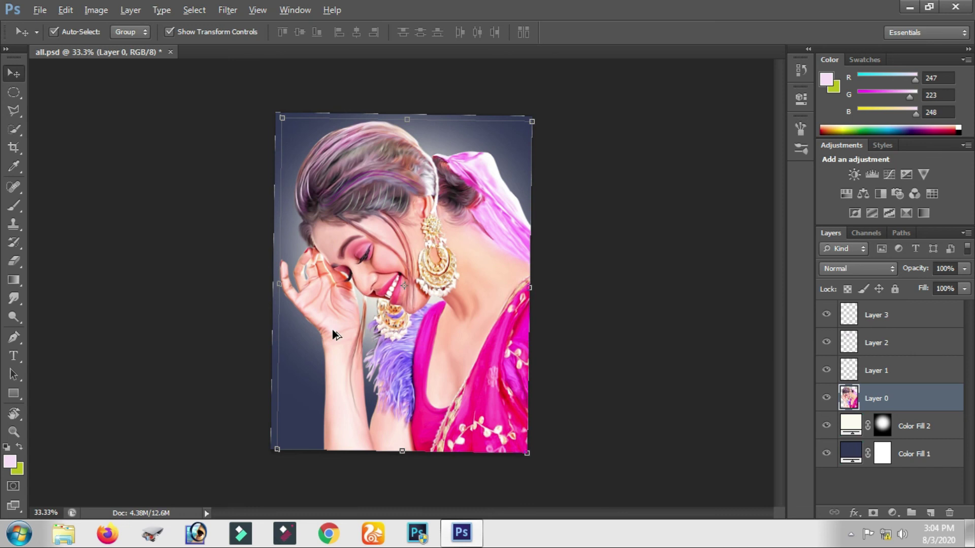
{"action": "key", "text": "ctrl+j"}
{"action": "key", "text": "ctrl+z"}
{"action": "left_click", "coordinate": [896, 313]}
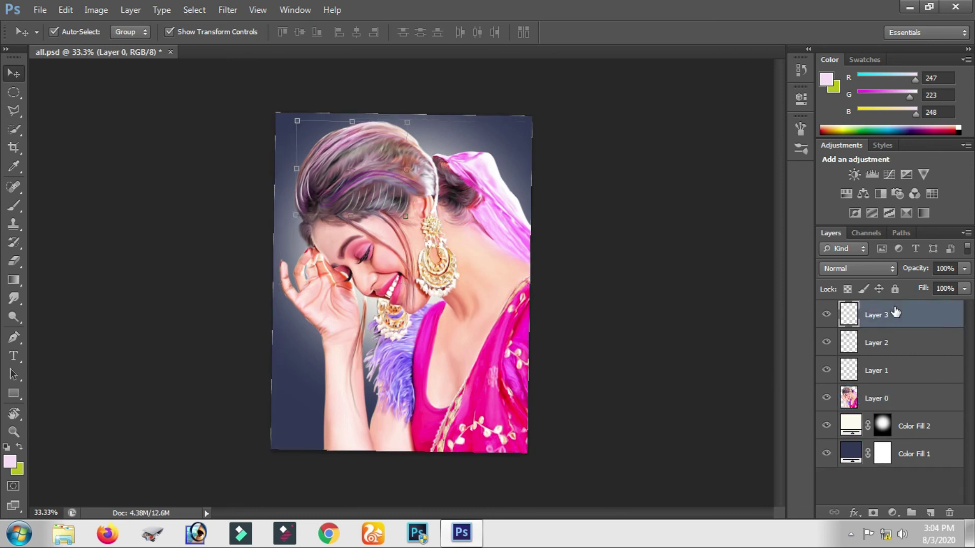
Step: Create Layer 4 as a merged copy of the portrait at the top of the stack
{"action": "left_click_drag", "start_coordinate": [892, 325], "coordinate": [894, 333]}
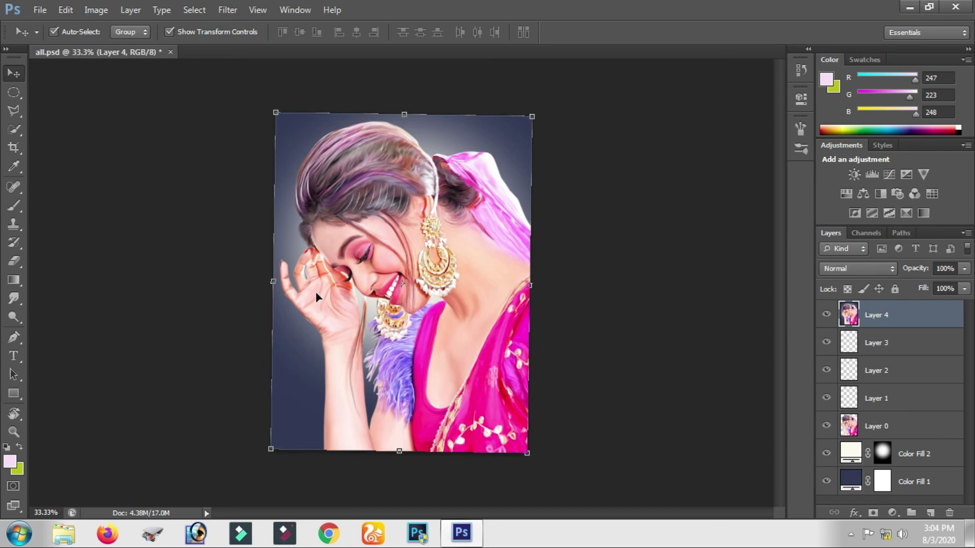
{"action": "left_click", "coordinate": [225, 12]}
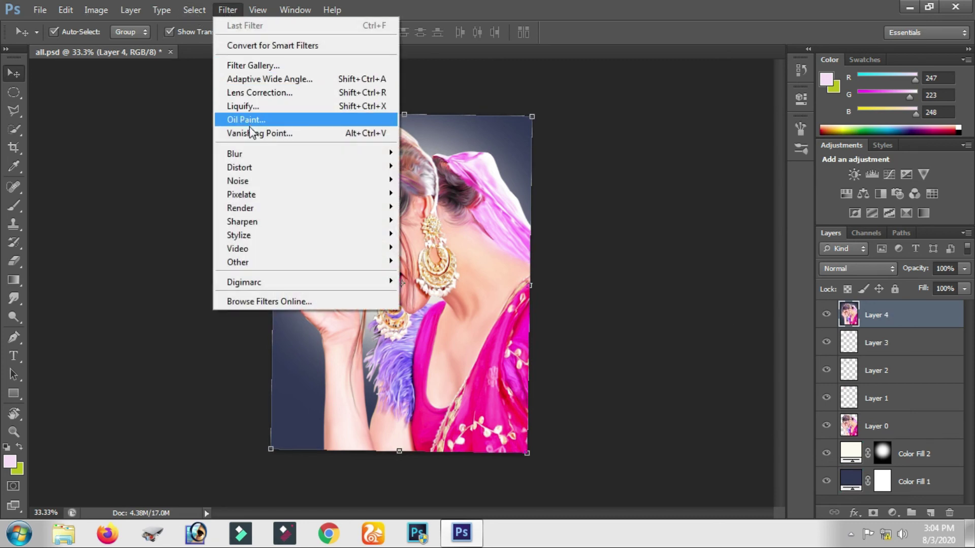
{"action": "left_click", "coordinate": [440, 5]}
Step: Add a Vibrance adjustment layer with Vibrance raised to +69 and Saturation nudged up slightly
{"action": "left_click", "coordinate": [854, 513]}
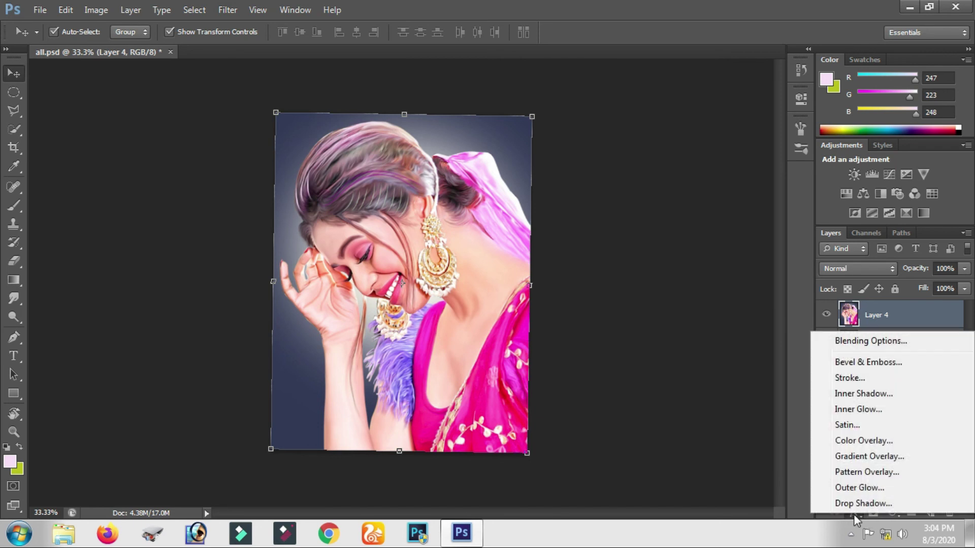
{"action": "left_click", "coordinate": [892, 512]}
{"action": "left_click", "coordinate": [858, 324]}
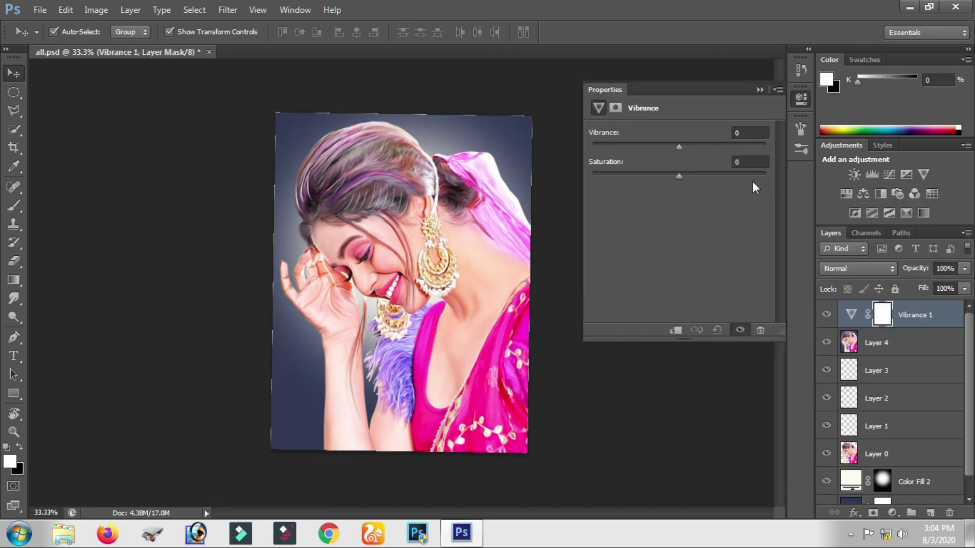
{"action": "left_click_drag", "start_coordinate": [711, 150], "coordinate": [773, 163]}
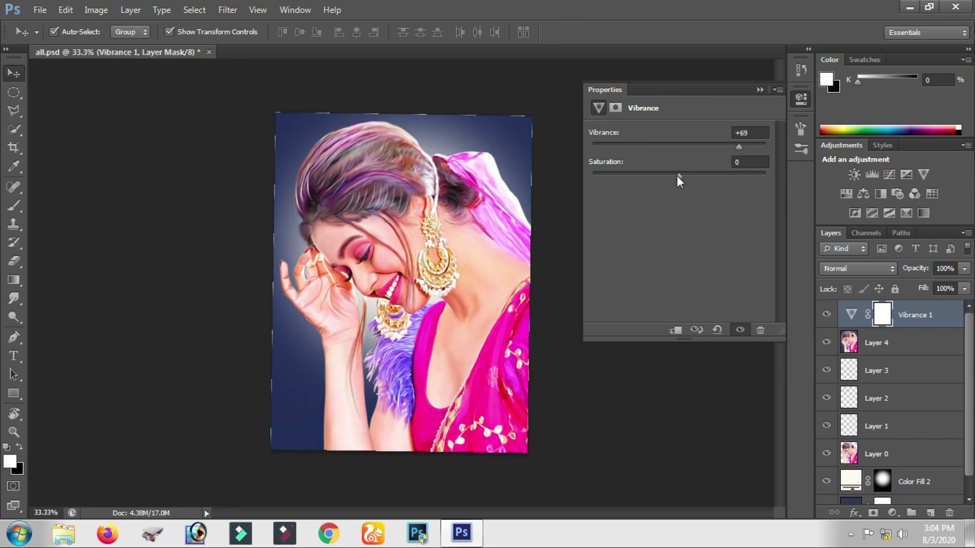
{"action": "left_click_drag", "start_coordinate": [677, 176], "coordinate": [682, 187]}
{"action": "left_click", "coordinate": [760, 89]}
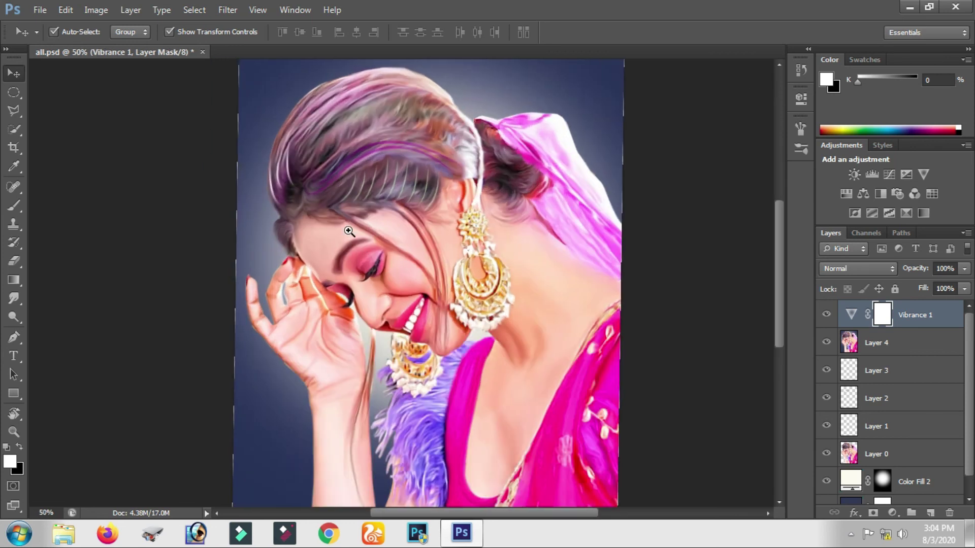
{"action": "scroll", "coordinate": [355, 244], "scroll_direction": "up", "scroll_amount": 4}
{"action": "left_click_drag", "start_coordinate": [413, 179], "coordinate": [296, 124]}
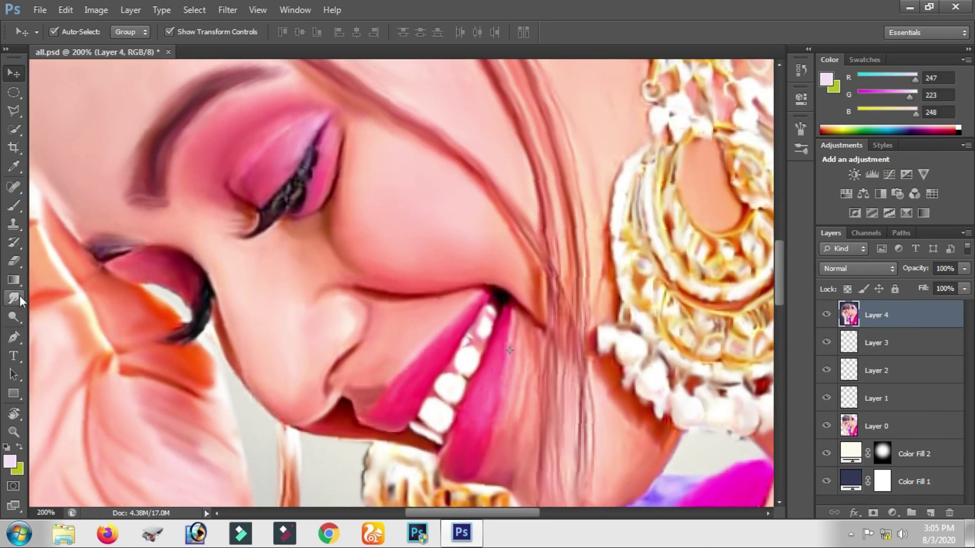
Step: Dodge the cheek, nose tip and nose's left contour with a 20 px brush
{"action": "left_click", "coordinate": [14, 299]}
{"action": "left_click", "coordinate": [12, 317]}
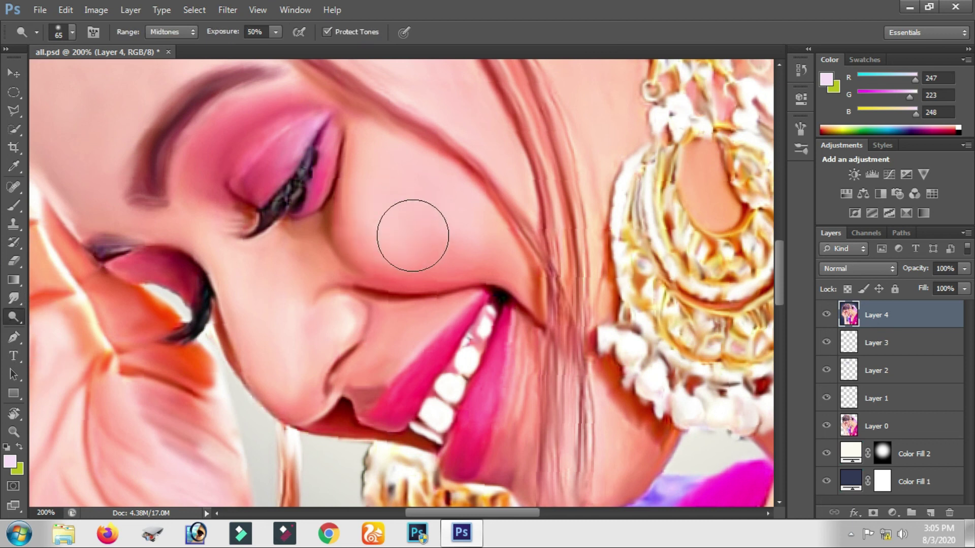
{"action": "mouse_move", "coordinate": [420, 221]}
{"action": "left_mouse_down"}
{"action": "mouse_move", "coordinate": [413, 231]}
{"action": "mouse_move", "coordinate": [398, 200]}
{"action": "mouse_move", "coordinate": [389, 213]}
{"action": "mouse_move", "coordinate": [454, 228]}
{"action": "left_mouse_up"}
{"action": "key", "text": "ctrl+minus"}
{"action": "key", "text": "ctrl+minus"}
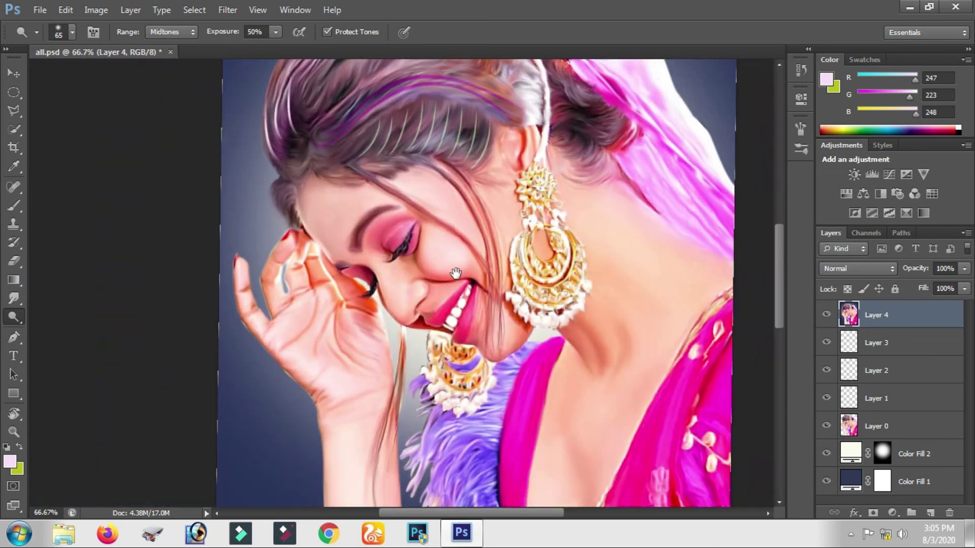
{"action": "left_click", "coordinate": [366, 275]}
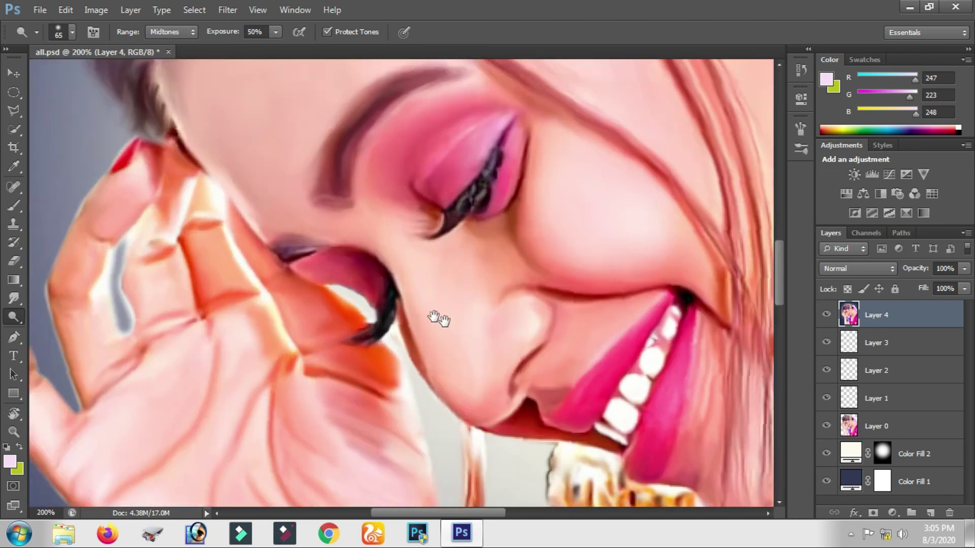
{"action": "left_click", "coordinate": [435, 317]}
{"action": "key", "text": "bracketleft"}
{"action": "key", "text": "bracketleft"}
{"action": "key", "text": "bracketleft"}
{"action": "key", "text": "bracketleft"}
{"action": "key", "text": "bracketleft"}
{"action": "left_click_drag", "start_coordinate": [405, 252], "coordinate": [389, 287]}
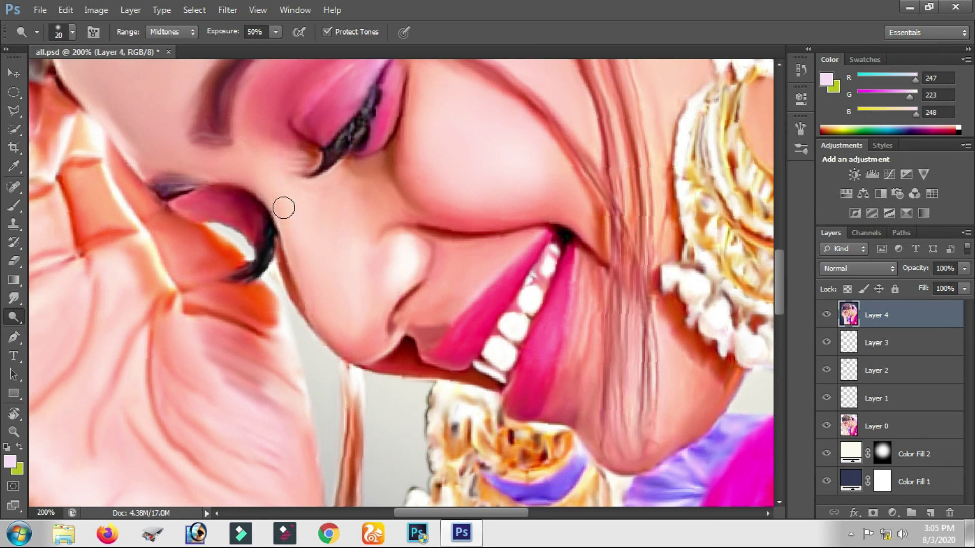
{"action": "mouse_move", "coordinate": [287, 215]}
{"action": "left_mouse_down"}
{"action": "mouse_move", "coordinate": [336, 337]}
{"action": "mouse_move", "coordinate": [366, 325]}
{"action": "mouse_move", "coordinate": [304, 272]}
{"action": "mouse_move", "coordinate": [364, 332]}
{"action": "mouse_move", "coordinate": [315, 287]}
{"action": "mouse_move", "coordinate": [348, 342]}
{"action": "mouse_move", "coordinate": [355, 286]}
{"action": "left_mouse_up"}
Step: Switch to the Burn Tool with 8% exposure and a 20 px brush
{"action": "right_click", "coordinate": [14, 315]}
{"action": "left_click", "coordinate": [66, 329]}
{"action": "right_click", "coordinate": [371, 70]}
{"action": "left_click_drag", "start_coordinate": [370, 70], "coordinate": [368, 70]}
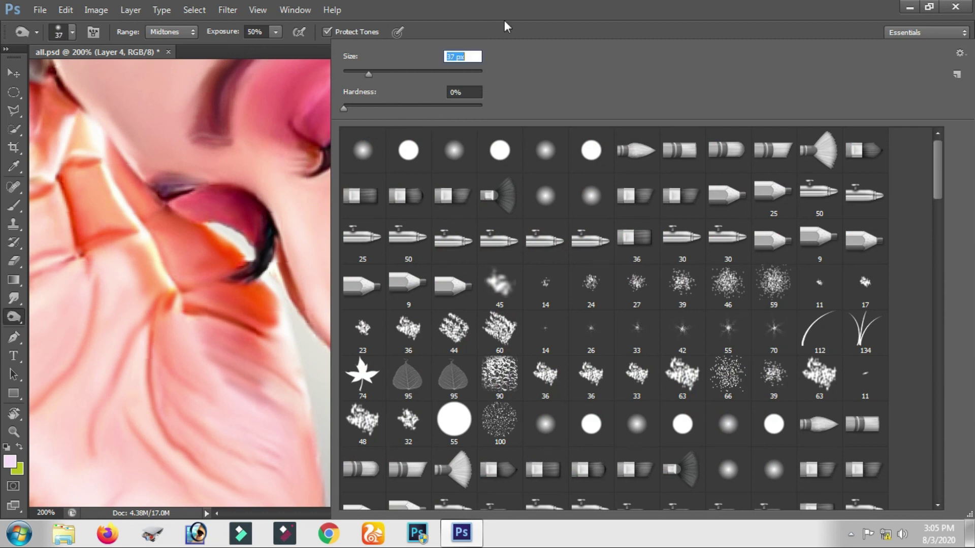
{"action": "key", "text": "Return"}
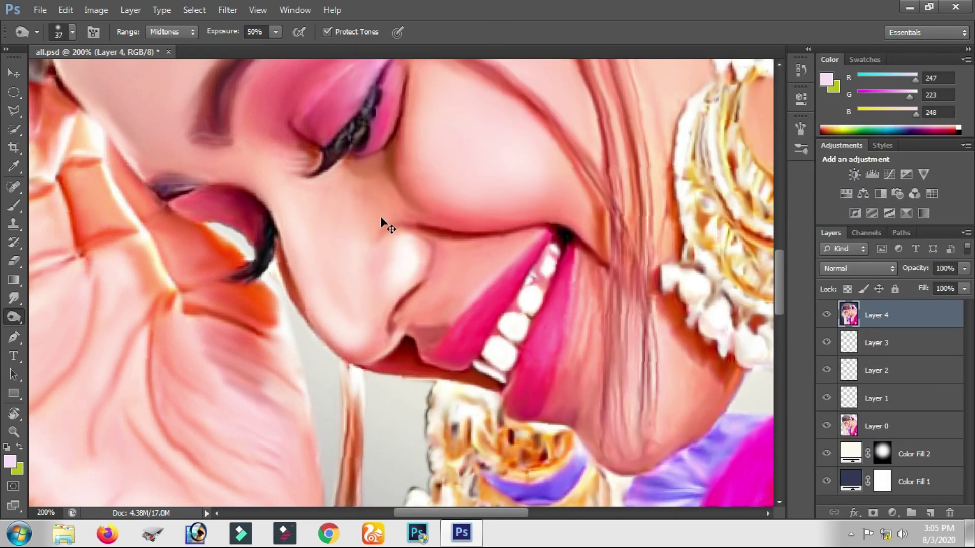
{"action": "left_click", "coordinate": [245, 48]}
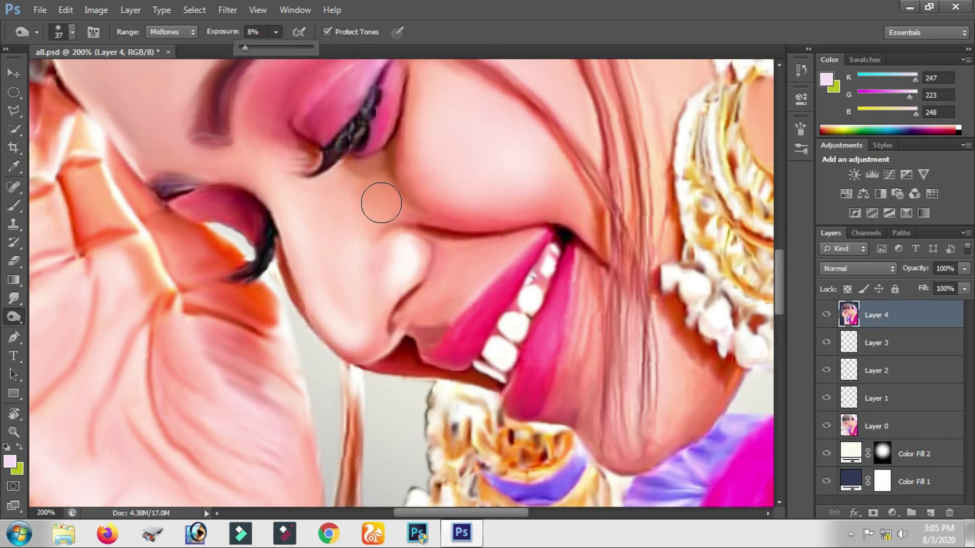
{"action": "key", "text": "bracketleft"}
{"action": "key", "text": "bracketleft"}
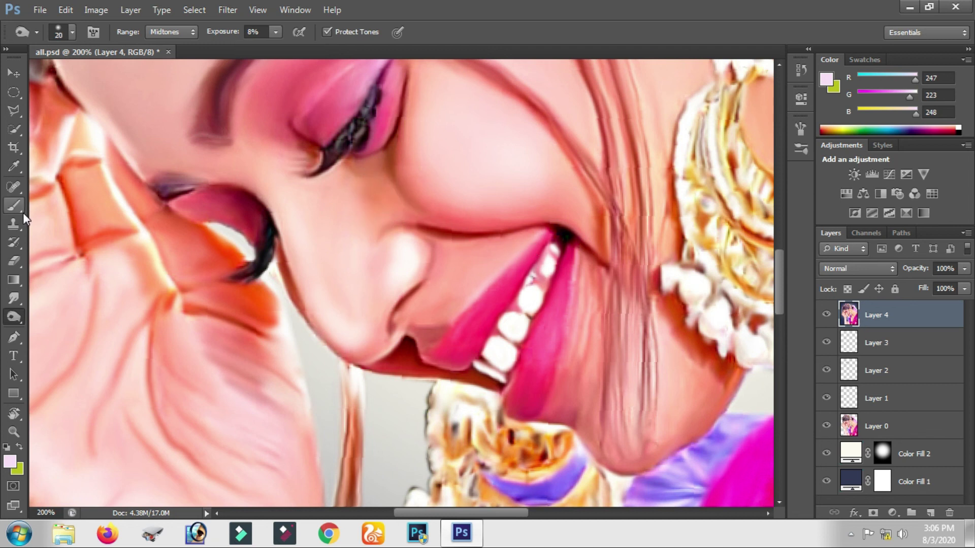
Step: Select the Smudge Tool, reduce its brush tip to about 20 px, and set Strength to 40%
{"action": "left_click", "coordinate": [14, 298]}
{"action": "right_click", "coordinate": [332, 314]}
{"action": "scroll", "coordinate": [752, 339], "scroll_direction": "down", "scroll_amount": 5}
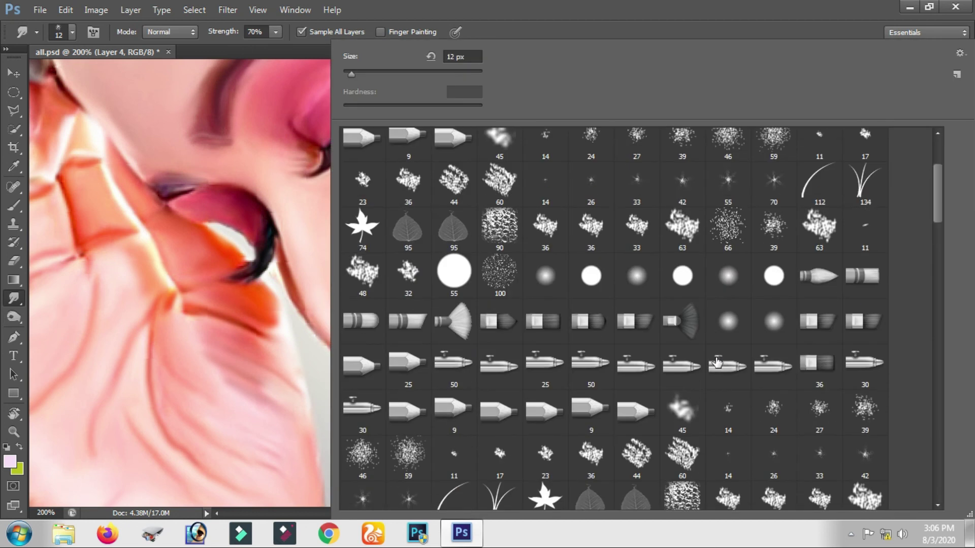
{"action": "scroll", "coordinate": [751, 338], "scroll_direction": "down", "scroll_amount": 3}
{"action": "left_click", "coordinate": [724, 375]}
{"action": "key", "text": "Return"}
{"action": "right_click", "coordinate": [435, 191]}
{"action": "left_click_drag", "start_coordinate": [409, 76], "coordinate": [366, 78]}
{"action": "key", "text": "Return"}
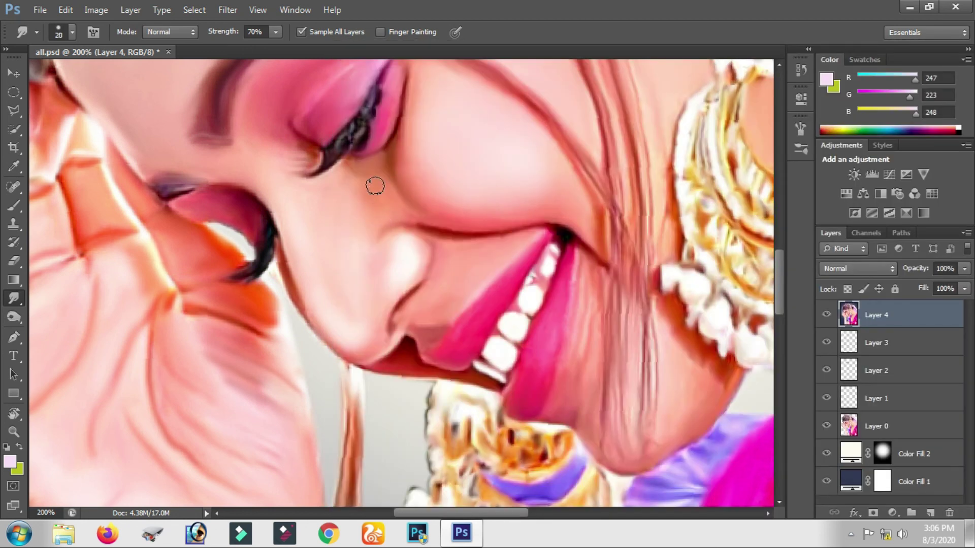
{"action": "key", "text": "4"}
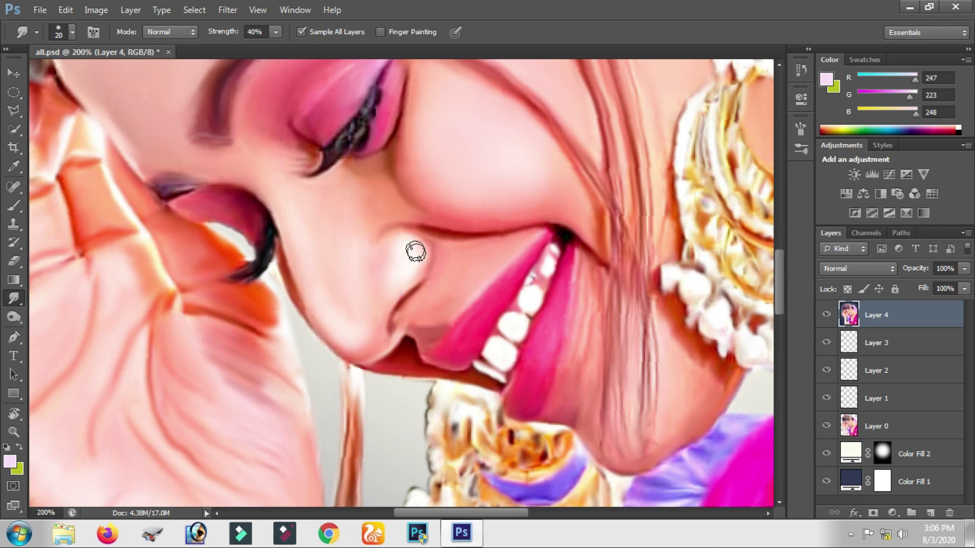
Step: Pan the 200% view to bring the gold earring beside the smiling mouth into view
{"action": "left_click_drag", "start_coordinate": [496, 290], "coordinate": [361, 327]}
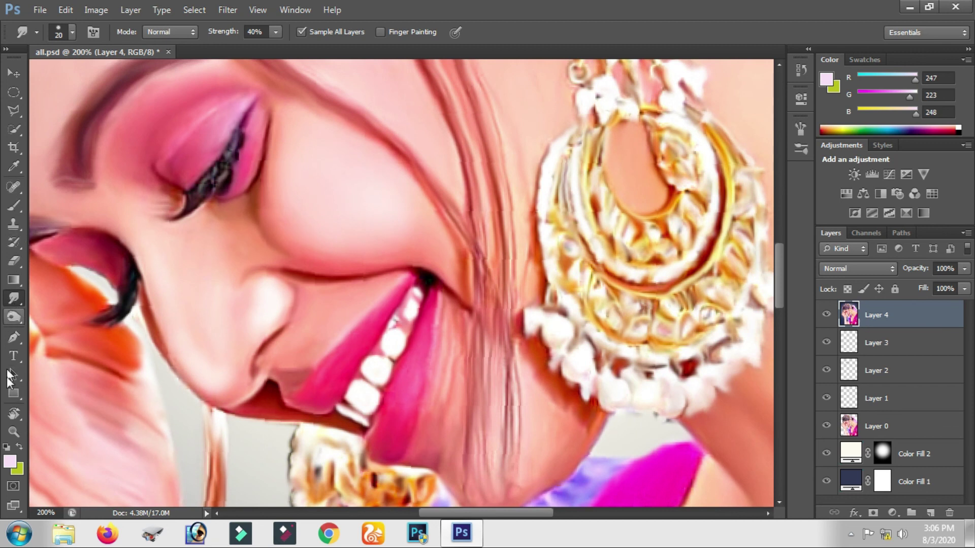
Step: Trace a closed curved Pen path along the upper lip edge and the skin above it
{"action": "left_click", "coordinate": [13, 337]}
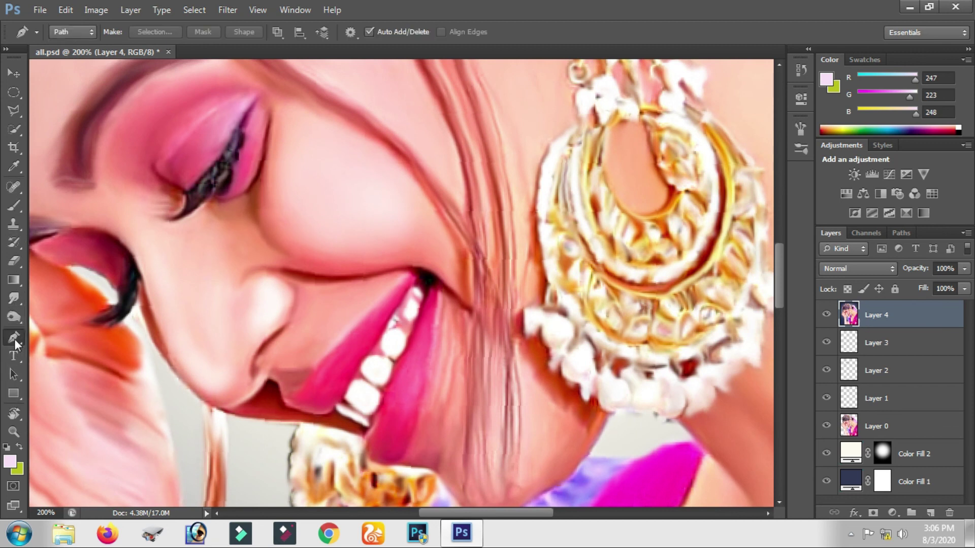
{"action": "left_click", "coordinate": [311, 379]}
{"action": "key", "text": "ctrl+plus"}
{"action": "mouse_move", "coordinate": [325, 348]}
{"action": "left_mouse_down"}
{"action": "mouse_move", "coordinate": [349, 339]}
{"action": "mouse_move", "coordinate": [366, 311]}
{"action": "left_mouse_up"}
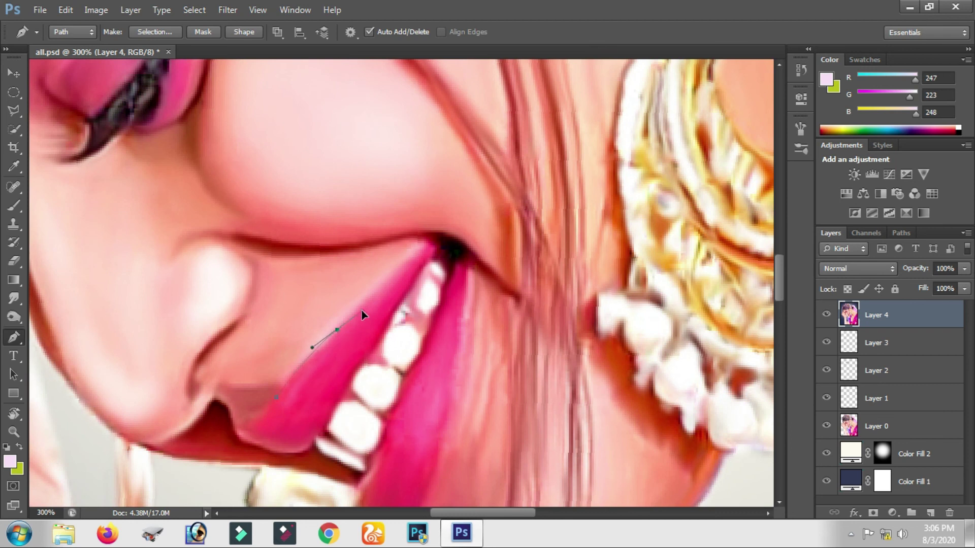
{"action": "left_click_drag", "start_coordinate": [441, 250], "coordinate": [445, 285]}
{"action": "left_click", "coordinate": [231, 442]}
Step: Convert the lip path into a selection with 0 feather and add empty Layer 5
{"action": "right_click", "coordinate": [395, 244]}
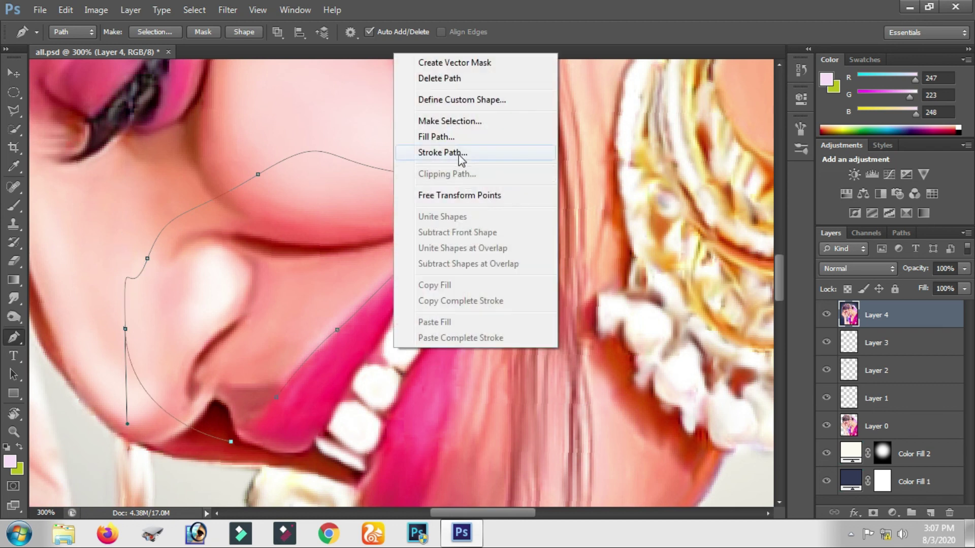
{"action": "left_click", "coordinate": [446, 148]}
{"action": "left_click", "coordinate": [583, 182]}
{"action": "right_click", "coordinate": [569, 197]}
{"action": "left_click", "coordinate": [607, 267]}
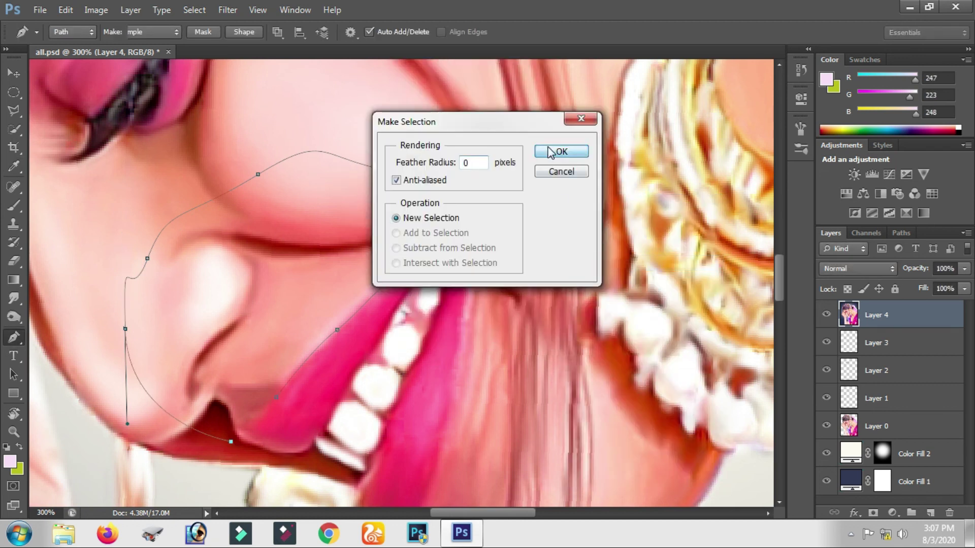
{"action": "key", "text": "Return"}
{"action": "left_click", "coordinate": [916, 510]}
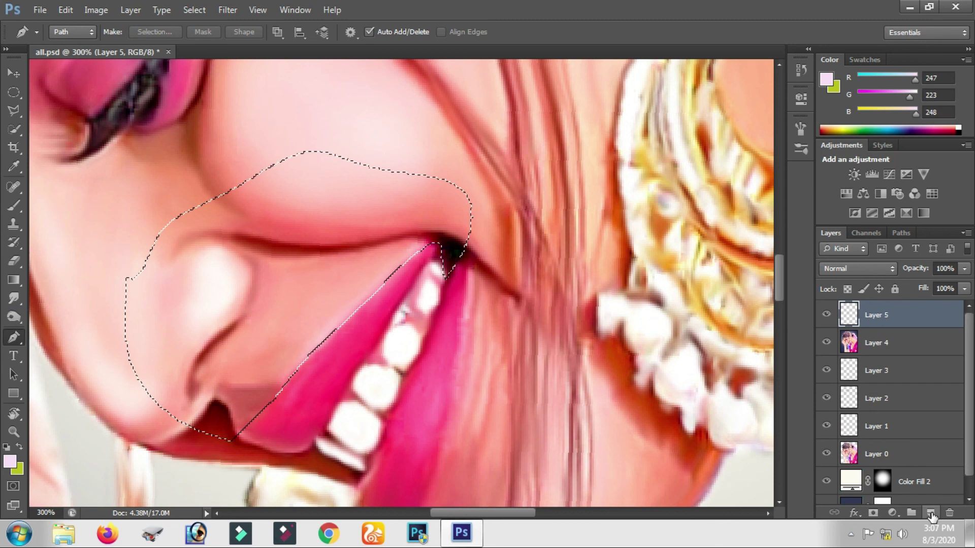
Step: Switch to the Brush tool and choose a brush preset for the lip highlight
{"action": "left_click", "coordinate": [14, 206]}
{"action": "left_click_drag", "start_coordinate": [374, 295], "coordinate": [381, 328]}
{"action": "right_click", "coordinate": [378, 310]}
{"action": "scroll", "coordinate": [609, 304], "scroll_direction": "down", "scroll_amount": 3}
{"action": "scroll", "coordinate": [609, 304], "scroll_direction": "up", "scroll_amount": 5}
{"action": "double_click", "coordinate": [359, 163]}
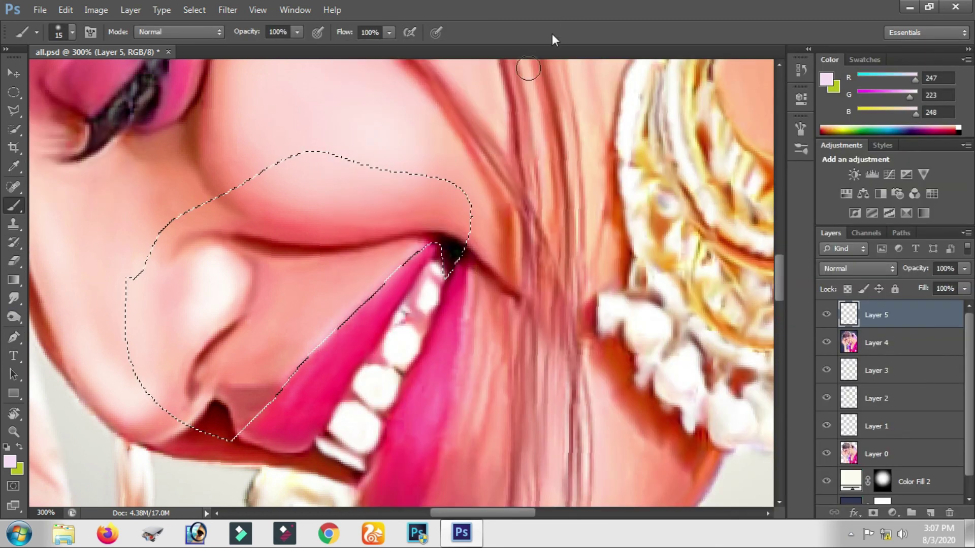
Step: Paint a thin pale highlight along the upper lip edge on Layer 5, then deselect
{"action": "left_click_drag", "start_coordinate": [399, 280], "coordinate": [382, 300]}
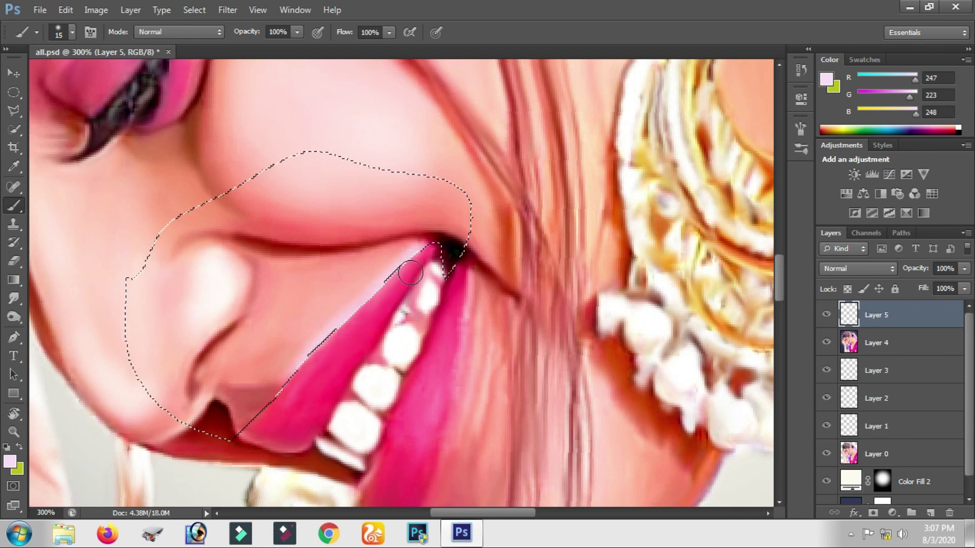
{"action": "key", "text": "ctrl+d"}
{"action": "key", "text": "ctrl+1"}
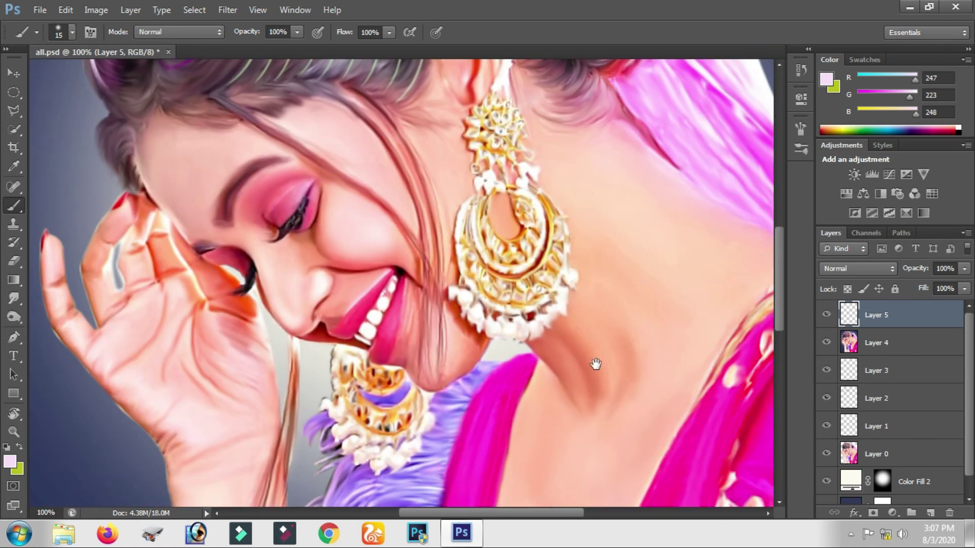
{"action": "left_click", "coordinate": [426, 260]}
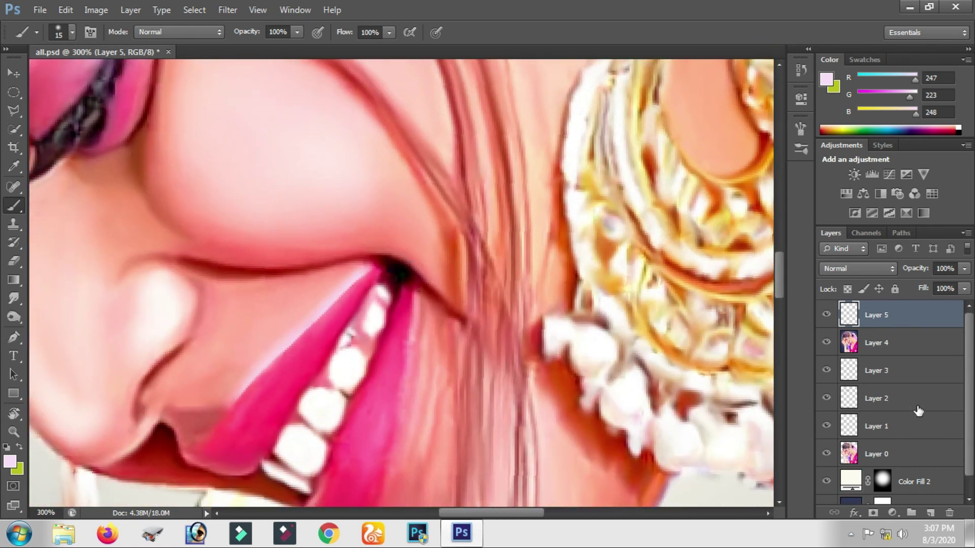
Step: Soften the upper lip highlight with the Blur tool, checking it against the full portrait
{"action": "left_click_drag", "start_coordinate": [14, 300], "coordinate": [63, 297]}
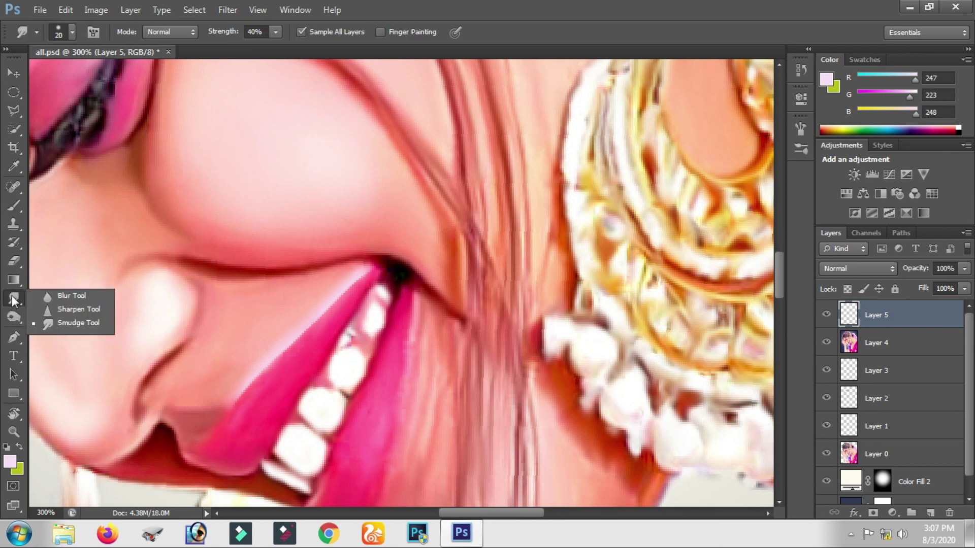
{"action": "mouse_move", "coordinate": [329, 317]}
{"action": "left_mouse_down"}
{"action": "mouse_move", "coordinate": [337, 289]}
{"action": "mouse_move", "coordinate": [257, 370]}
{"action": "mouse_move", "coordinate": [369, 276]}
{"action": "left_mouse_up"}
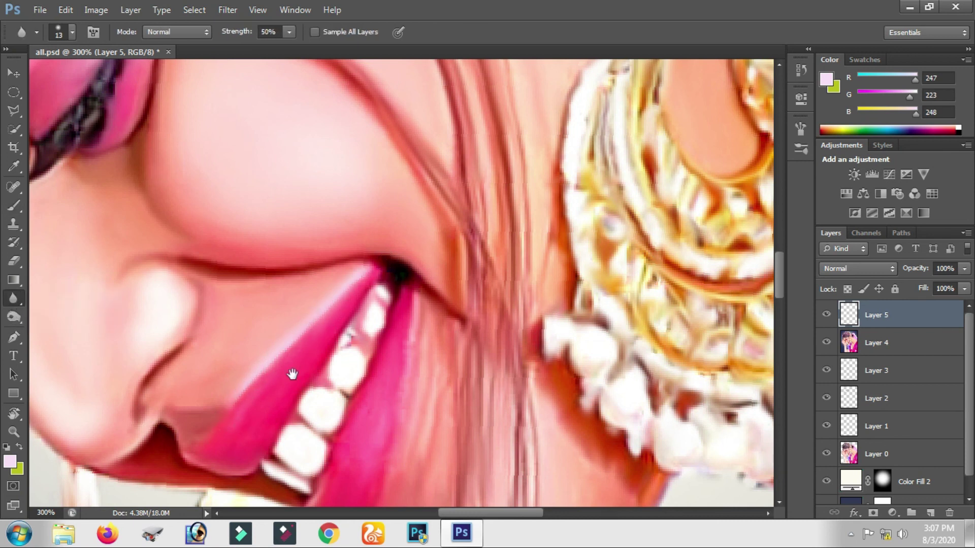
{"action": "key", "text": "ctrl+minus"}
{"action": "key", "text": "ctrl+minus"}
{"action": "key", "text": "ctrl+minus"}
{"action": "key", "text": "ctrl+minus"}
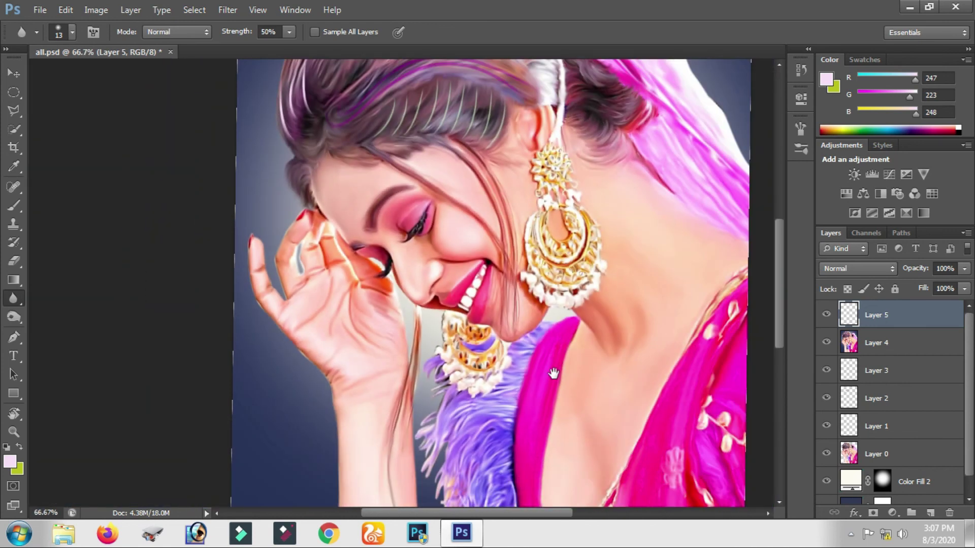
{"action": "key", "text": "ctrl+plus"}
{"action": "key", "text": "ctrl+plus"}
{"action": "key", "text": "ctrl+plus"}
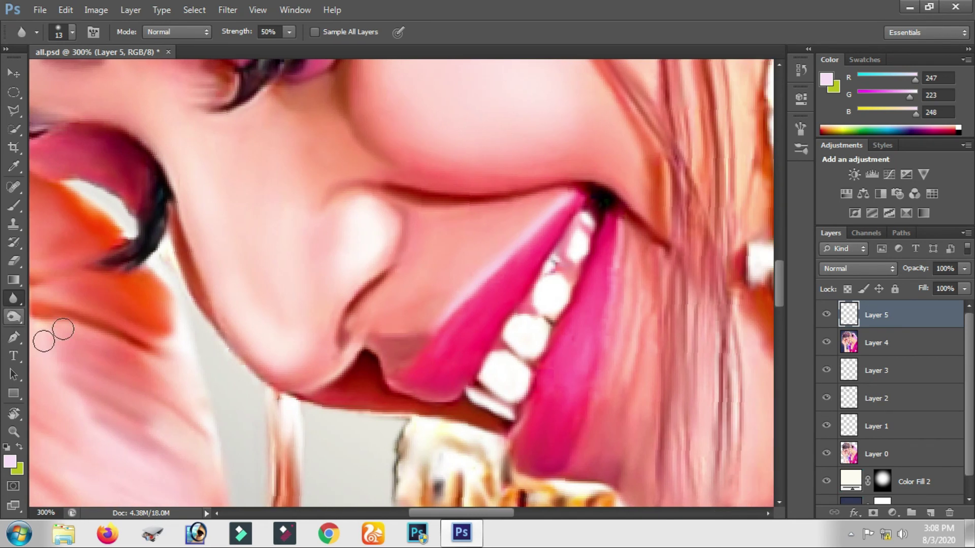
{"action": "key", "text": "b"}
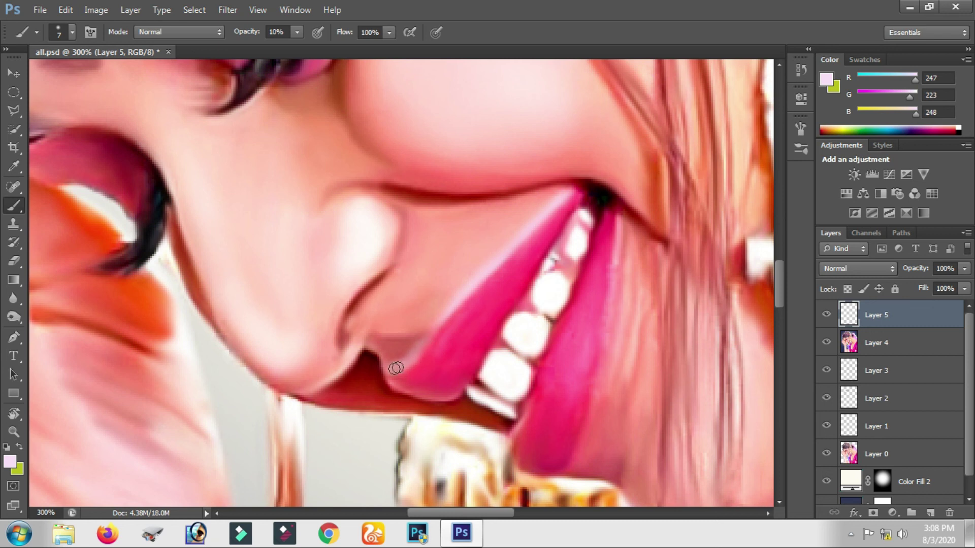
Step: Paint three faint light-pink strokes along the lower lip edge beside the teeth at 10% opacity
{"action": "scroll", "coordinate": [451, 363], "scroll_direction": "down", "scroll_amount": 2}
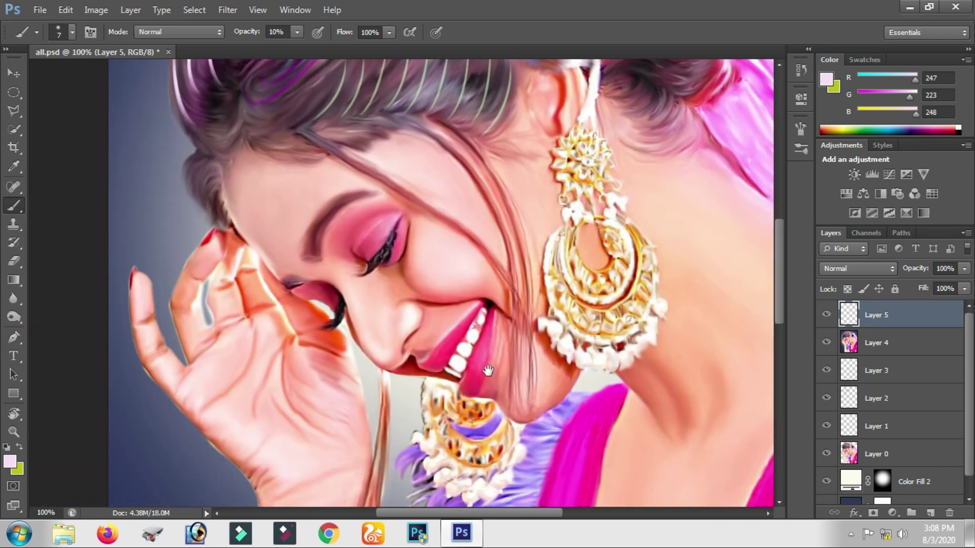
{"action": "scroll", "coordinate": [487, 371], "scroll_direction": "up", "scroll_amount": 1}
{"action": "scroll", "coordinate": [492, 361], "scroll_direction": "up", "scroll_amount": 1}
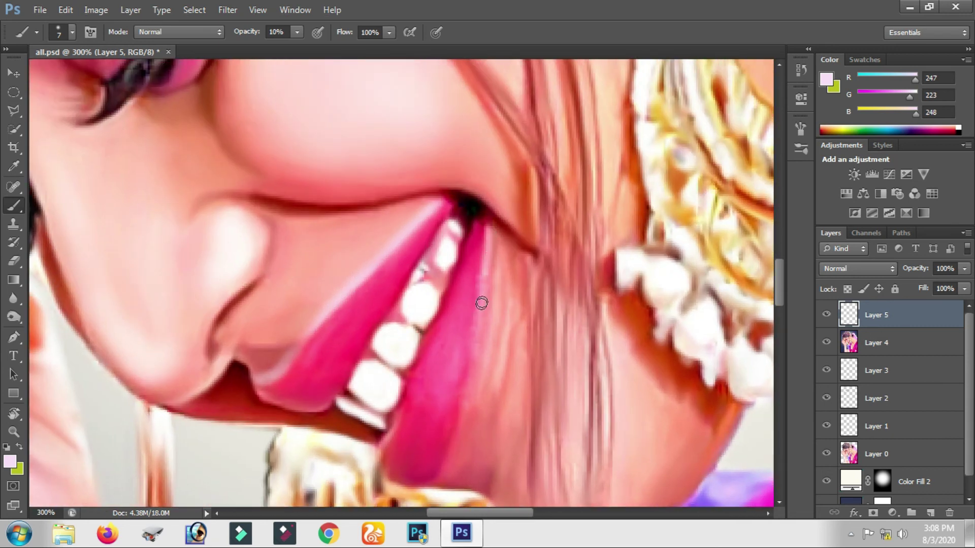
{"action": "left_click_drag", "start_coordinate": [475, 358], "coordinate": [469, 374]}
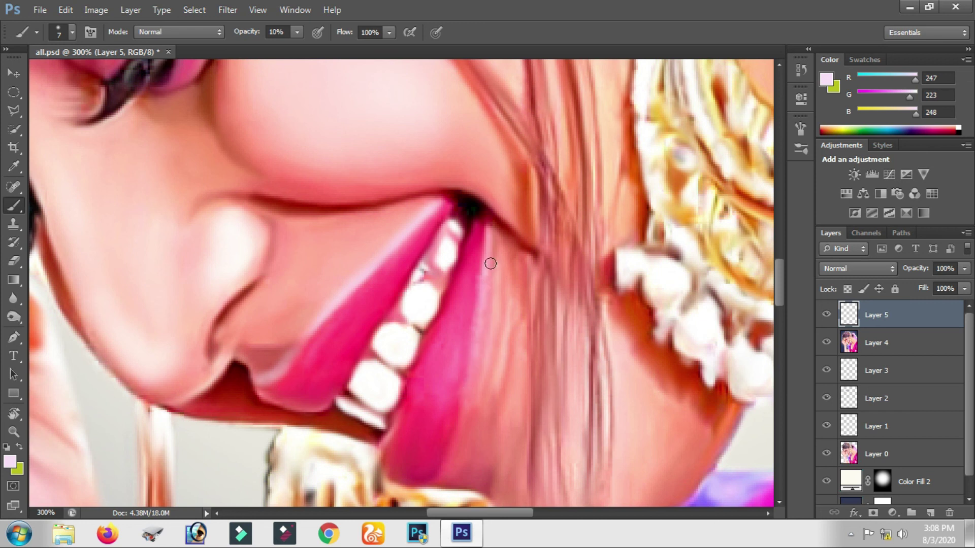
{"action": "scroll", "coordinate": [446, 340], "scroll_direction": "down", "scroll_amount": 2}
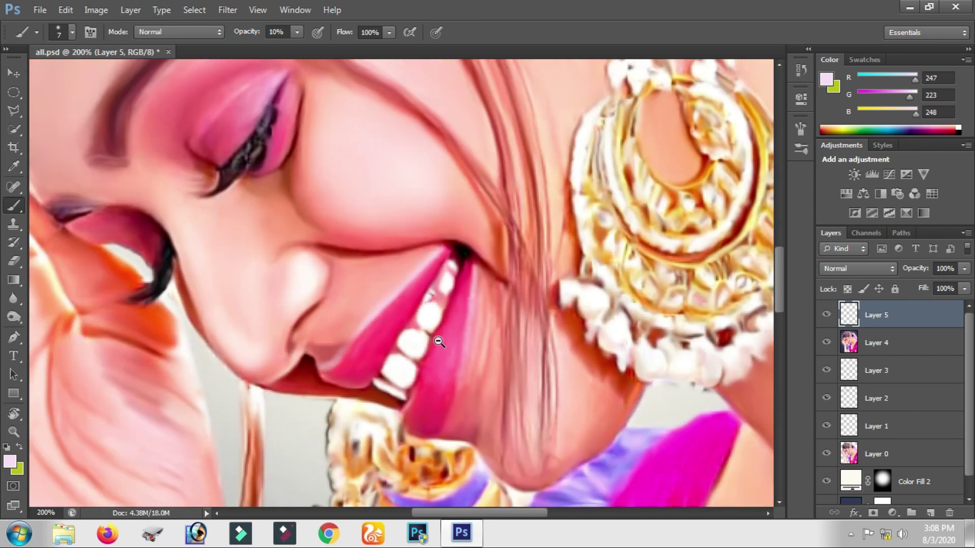
{"action": "scroll", "coordinate": [459, 371], "scroll_direction": "up", "scroll_amount": 2}
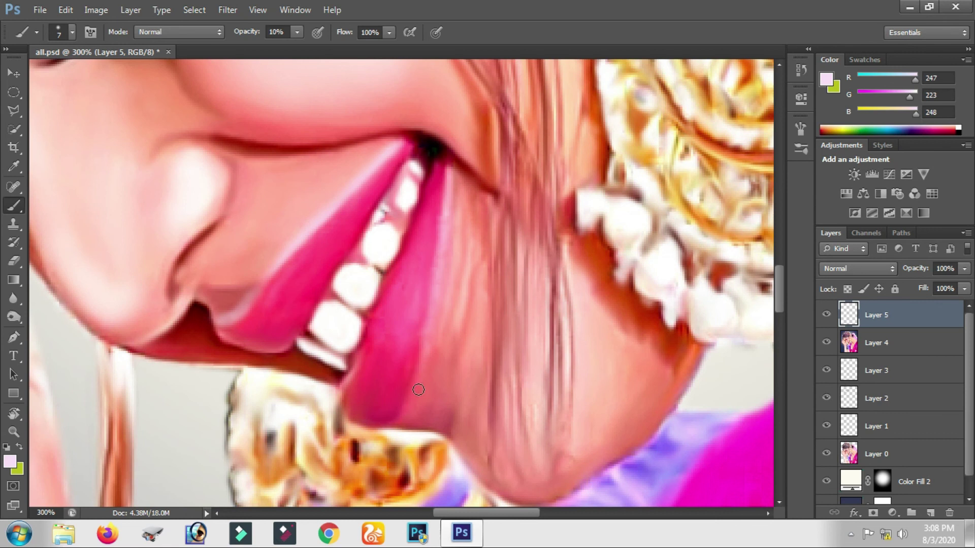
{"action": "left_click_drag", "start_coordinate": [413, 393], "coordinate": [419, 376]}
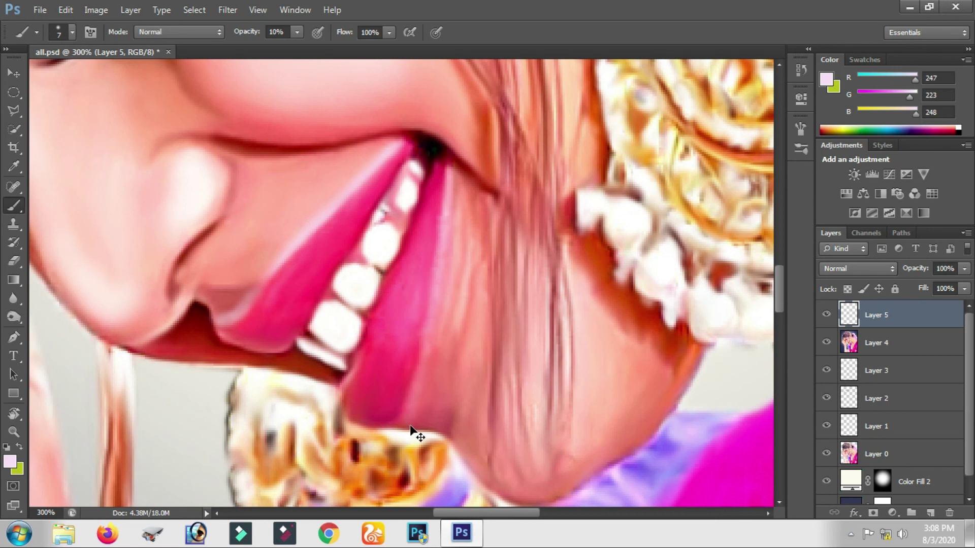
{"action": "left_click_drag", "start_coordinate": [414, 406], "coordinate": [419, 363]}
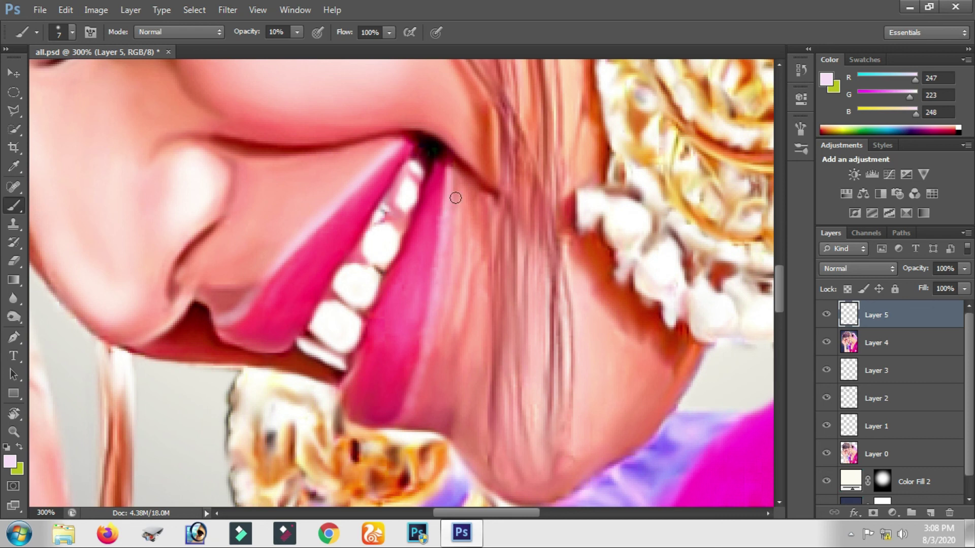
{"action": "scroll", "coordinate": [446, 375], "scroll_direction": "down", "scroll_amount": 2}
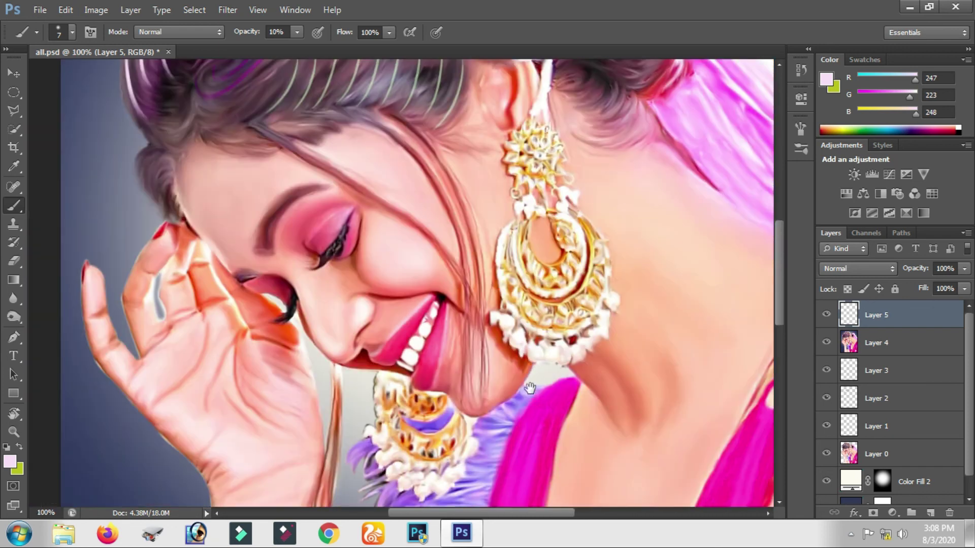
{"action": "scroll", "coordinate": [321, 254], "scroll_direction": "up", "scroll_amount": 1}
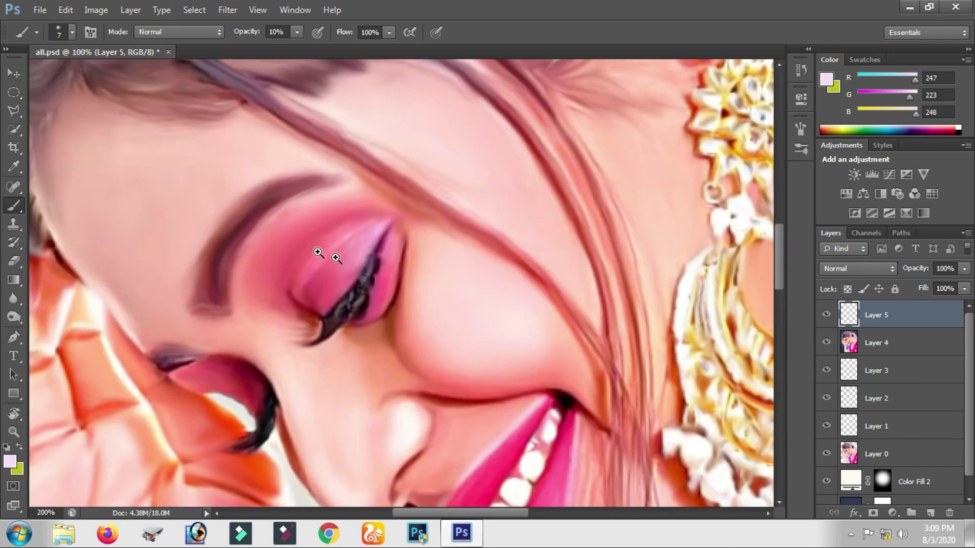
{"action": "scroll", "coordinate": [321, 255], "scroll_direction": "up", "scroll_amount": 1}
Step: Add empty Layer 6 and pan to the nose, mouth and earring
{"action": "left_click", "coordinate": [930, 513]}
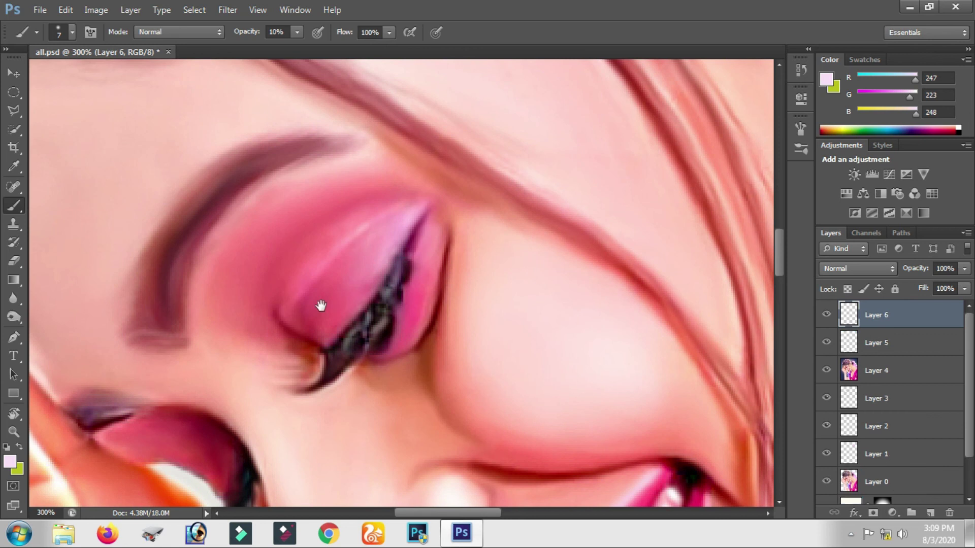
{"action": "left_click_drag", "start_coordinate": [321, 305], "coordinate": [504, 190]}
{"action": "left_click_drag", "start_coordinate": [418, 395], "coordinate": [352, 220]}
Step: Zoom out to the whole portrait and merge Layers 5 and 6 down into Layer 4
{"action": "scroll", "coordinate": [319, 458], "scroll_direction": "down", "scroll_amount": 1}
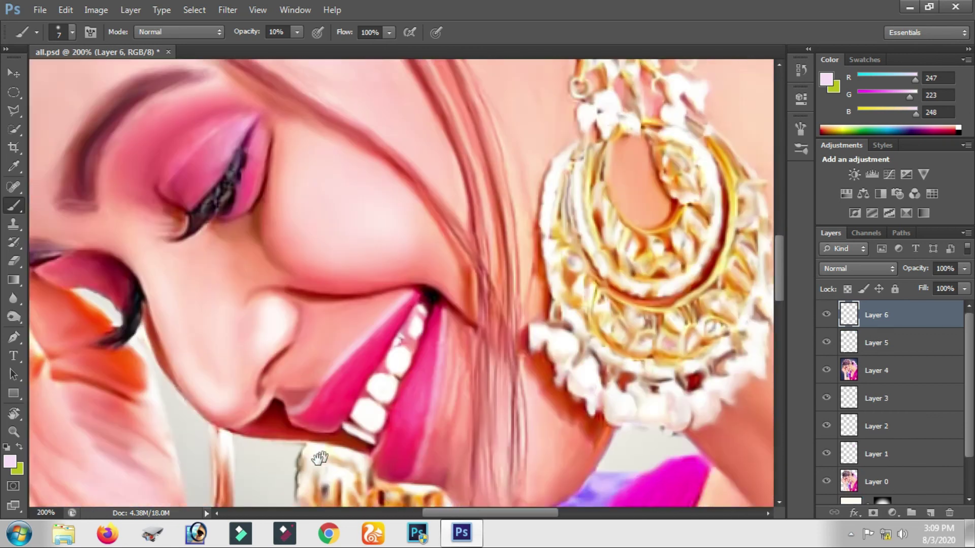
{"action": "scroll", "coordinate": [320, 459], "scroll_direction": "up", "scroll_amount": 3}
{"action": "scroll", "coordinate": [248, 290], "scroll_direction": "down", "scroll_amount": 1}
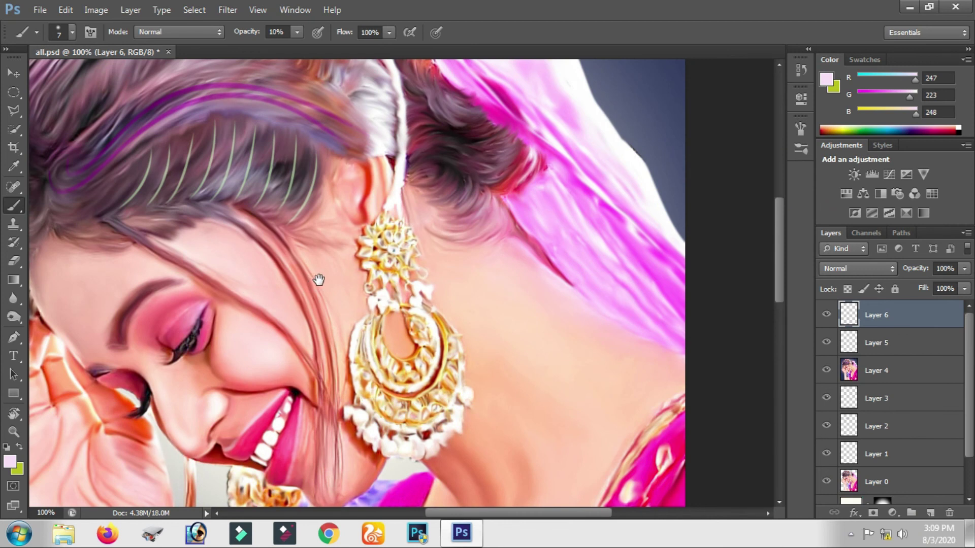
{"action": "left_click_drag", "start_coordinate": [354, 237], "coordinate": [312, 150]}
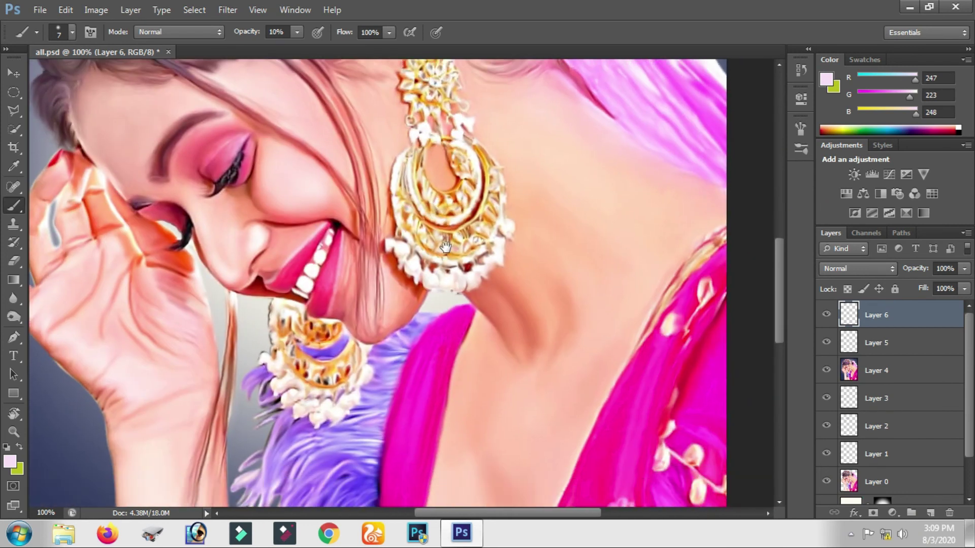
{"action": "key", "text": "ctrl+minus"}
{"action": "key", "text": "ctrl+minus"}
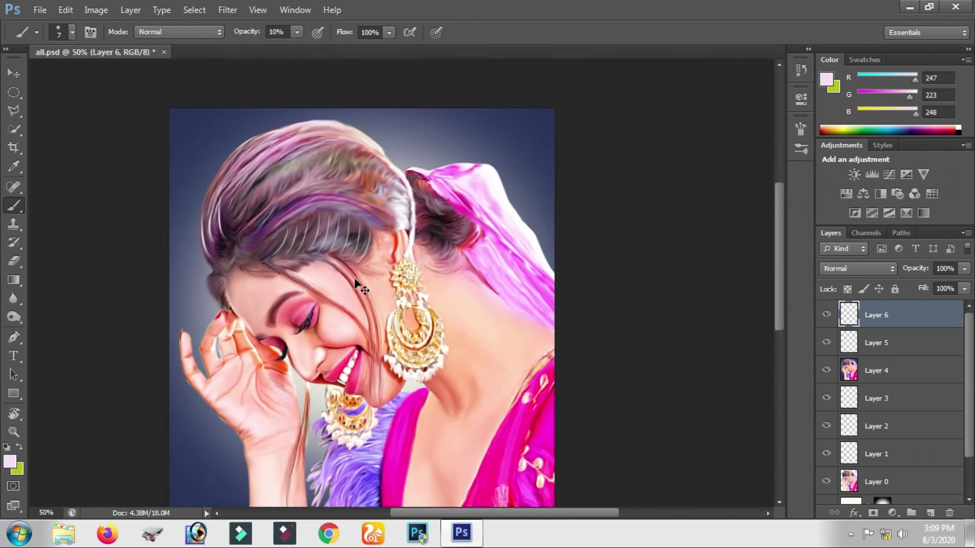
{"action": "key", "text": "ctrl+alt+z"}
{"action": "key", "text": "ctrl+alt+z"}
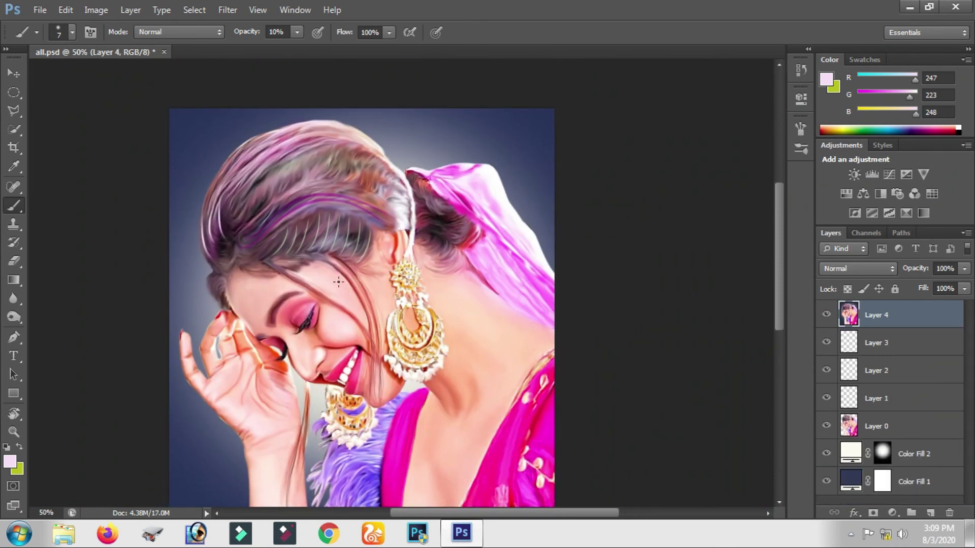
Step: Zoom out to 33.3%, save all.psd, and show the taskbar's hidden tray icons
{"action": "left_click_drag", "start_coordinate": [338, 282], "coordinate": [338, 228]}
{"action": "key", "text": "ctrl+minus"}
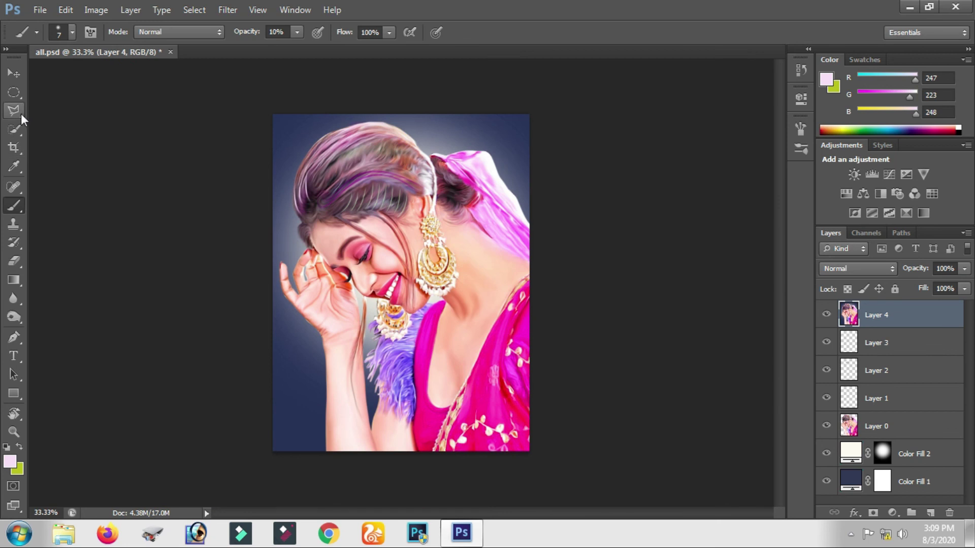
{"action": "key", "text": "ctrl+s"}
{"action": "left_click", "coordinate": [850, 534]}
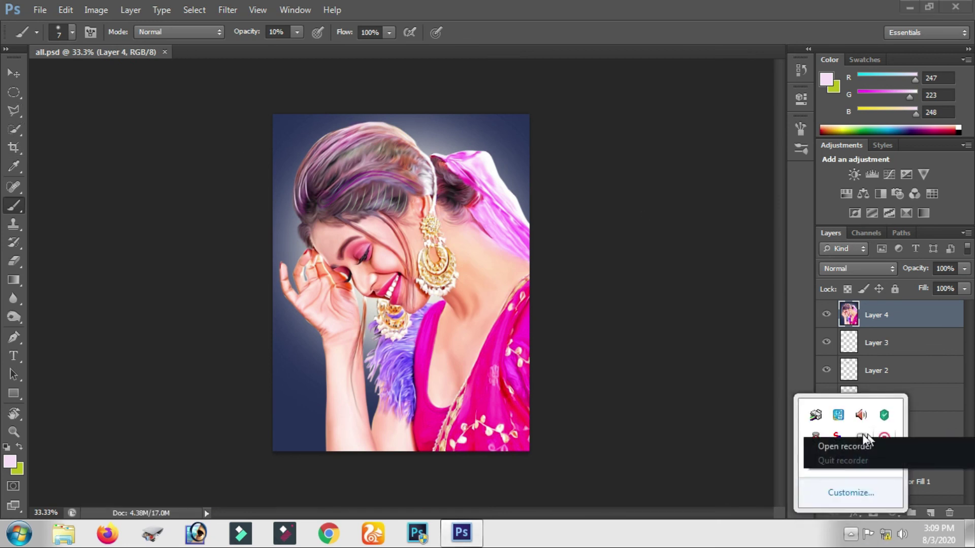